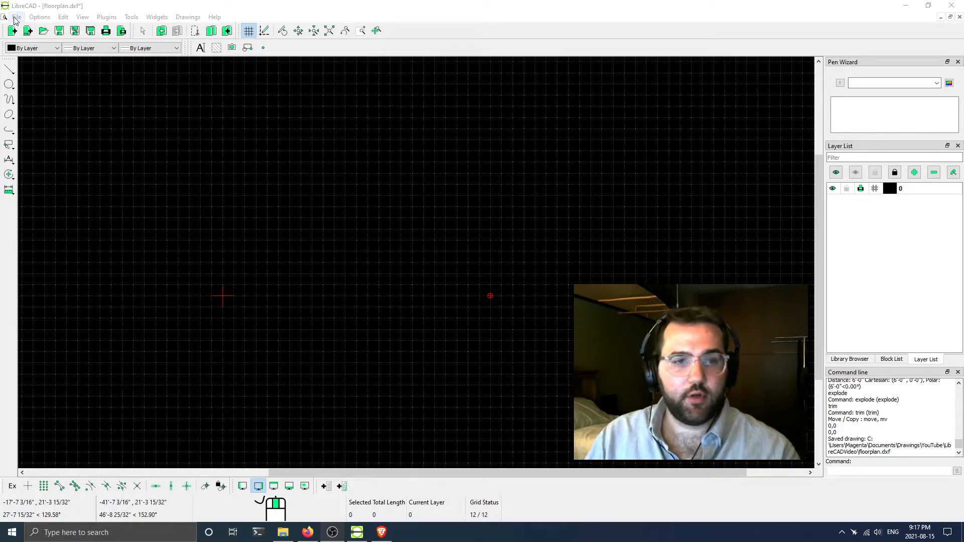
# Set the drawing's main unit to Inch and its length format to Architectural in the current drawing preferences
pyautogui.click(38, 18)
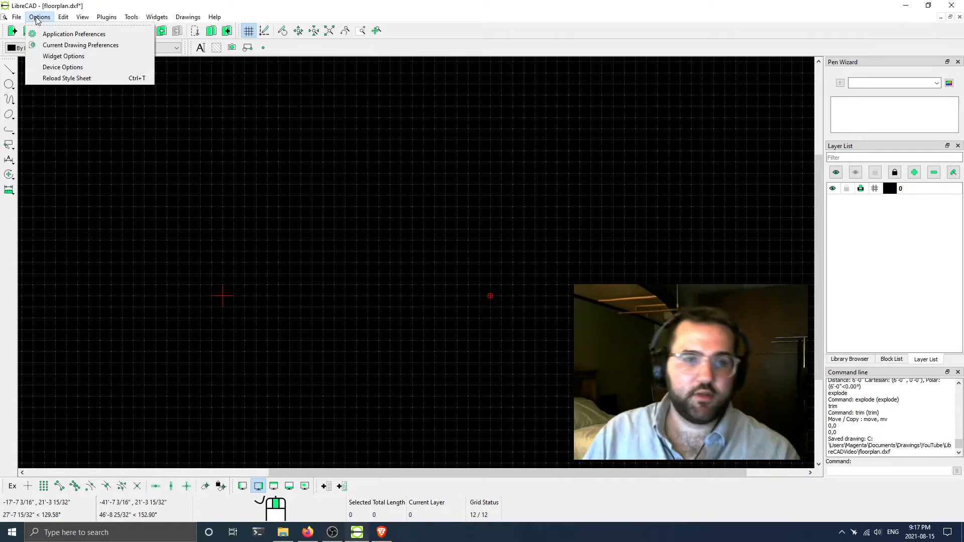
pyautogui.click(79, 45)
pyautogui.moveTo(457, 131); pyautogui.dragTo(255, 114)
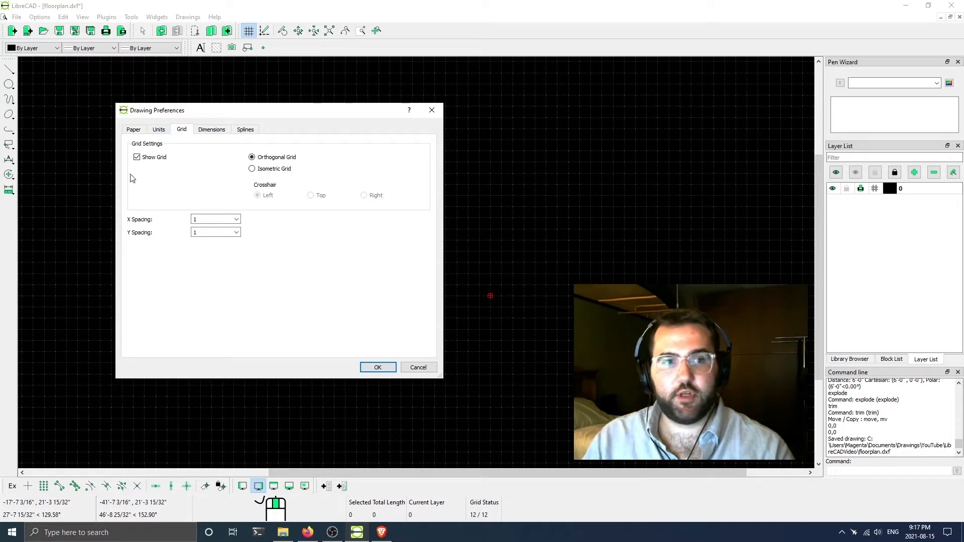
pyautogui.click(158, 131)
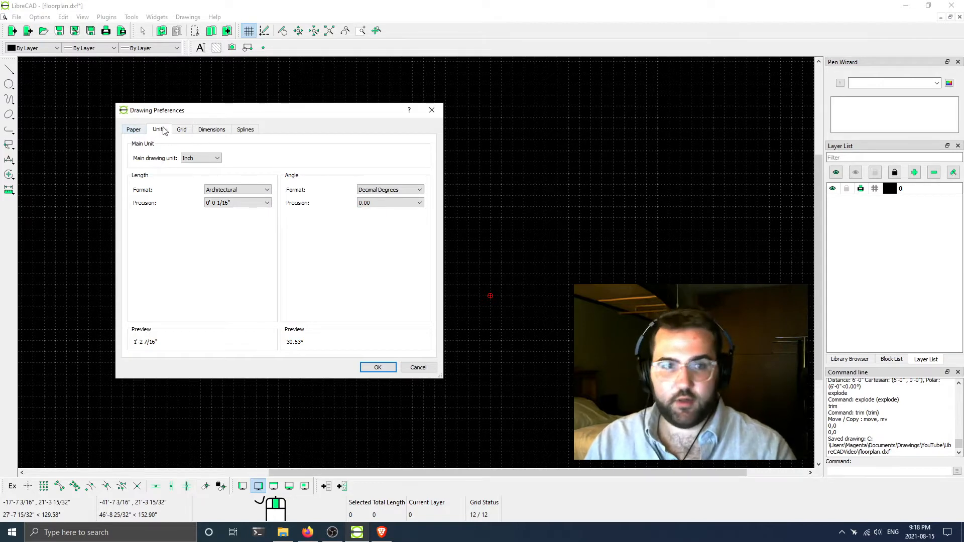
pyautogui.click(206, 159)
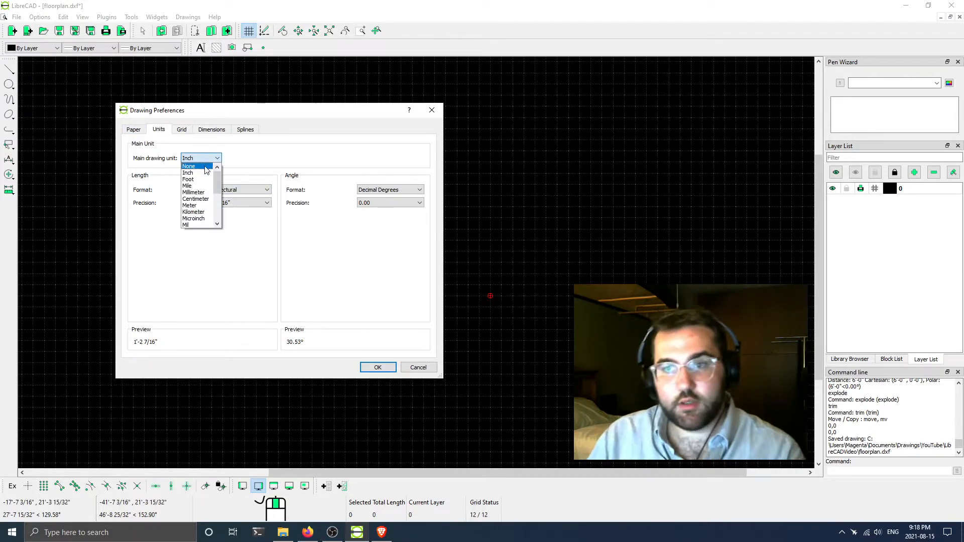
pyautogui.click(200, 173)
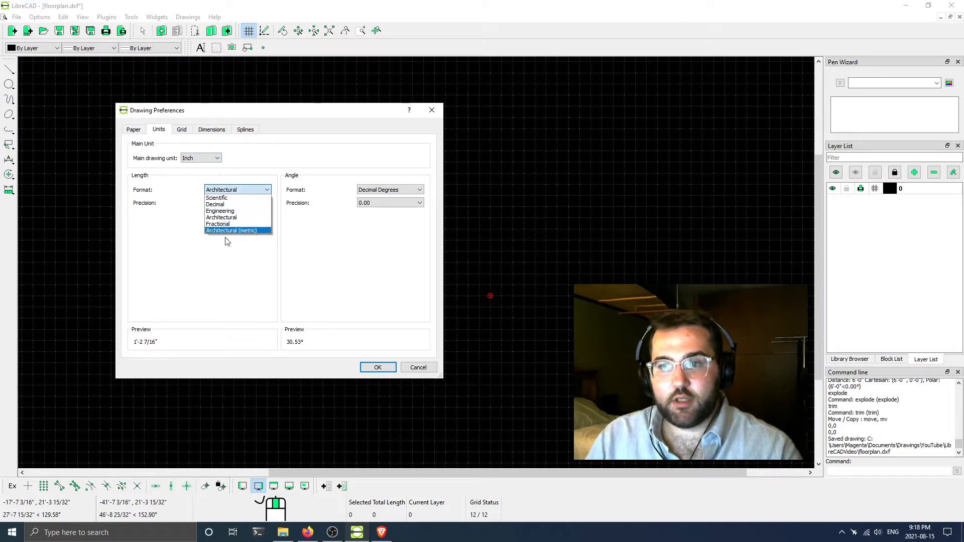
pyautogui.click(230, 218)
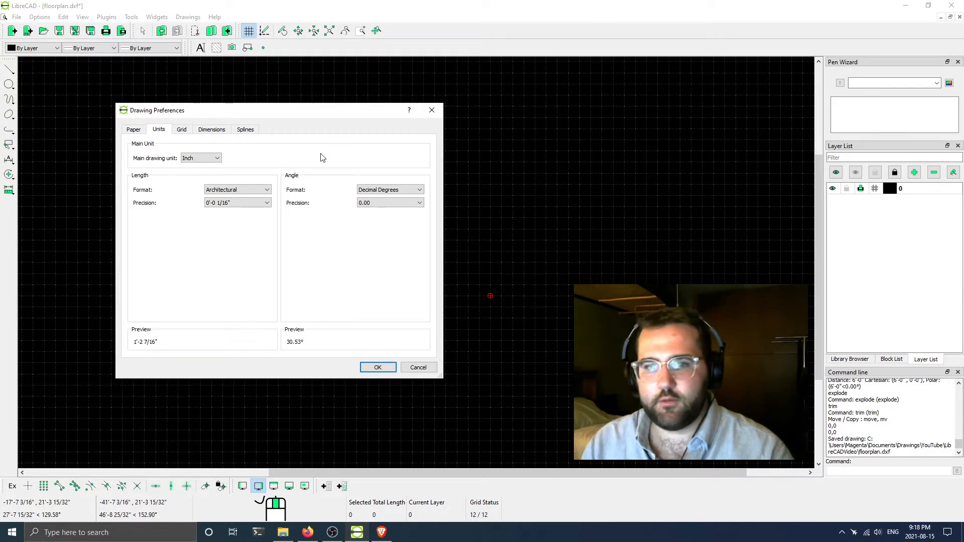
pyautogui.click(377, 368)
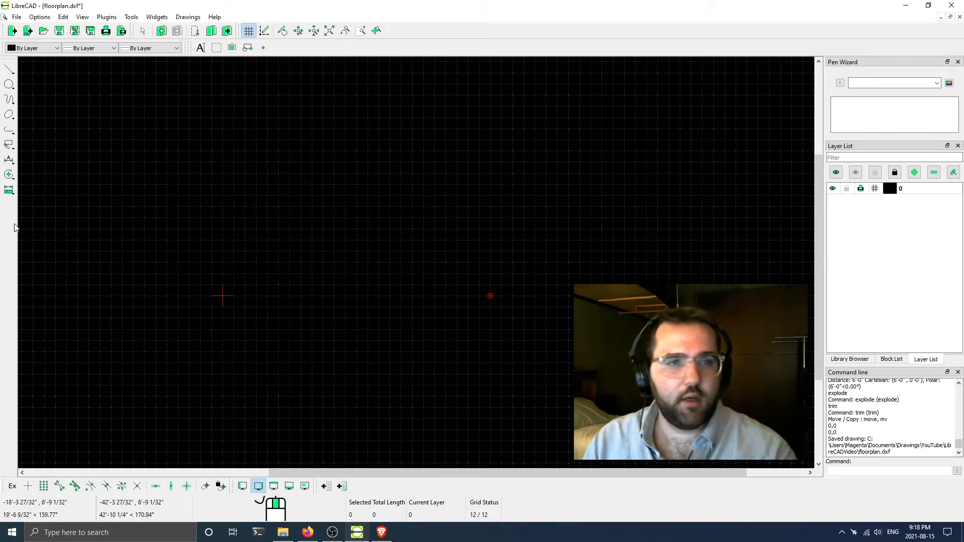
# Review the grid spacing and the unit settings in the current drawing preferences
pyautogui.moveTo(293, 184); pyautogui.dragTo(227, 252, button='middle')
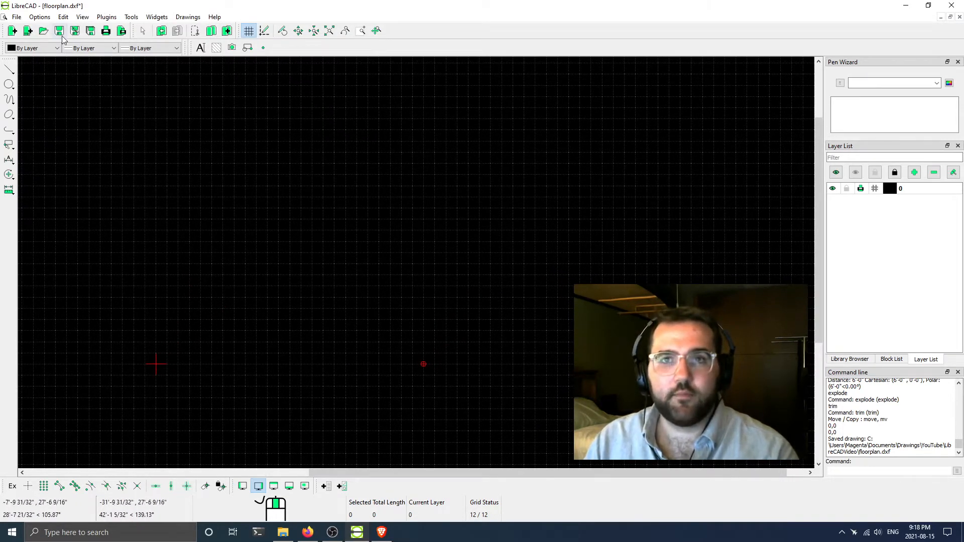
pyautogui.click(39, 17)
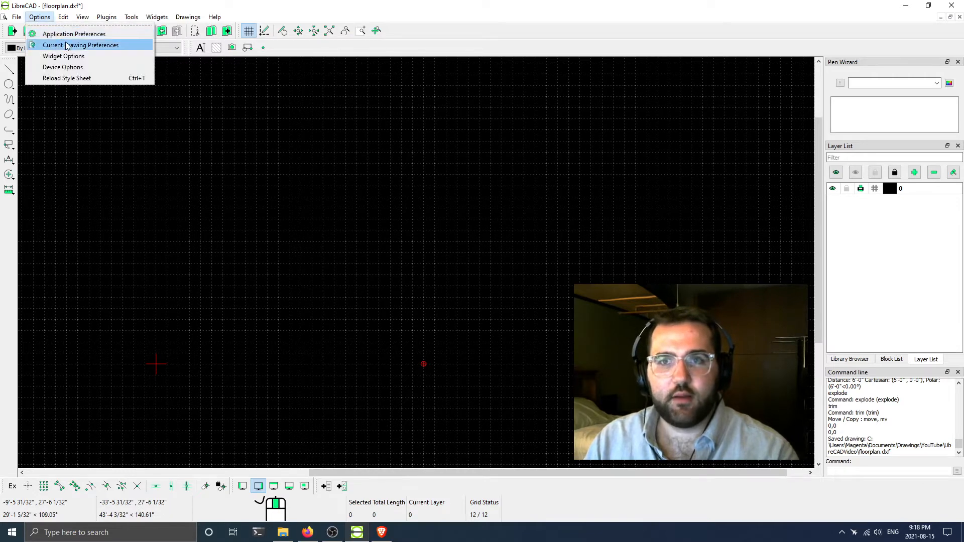
pyautogui.click(67, 45)
pyautogui.click(383, 149)
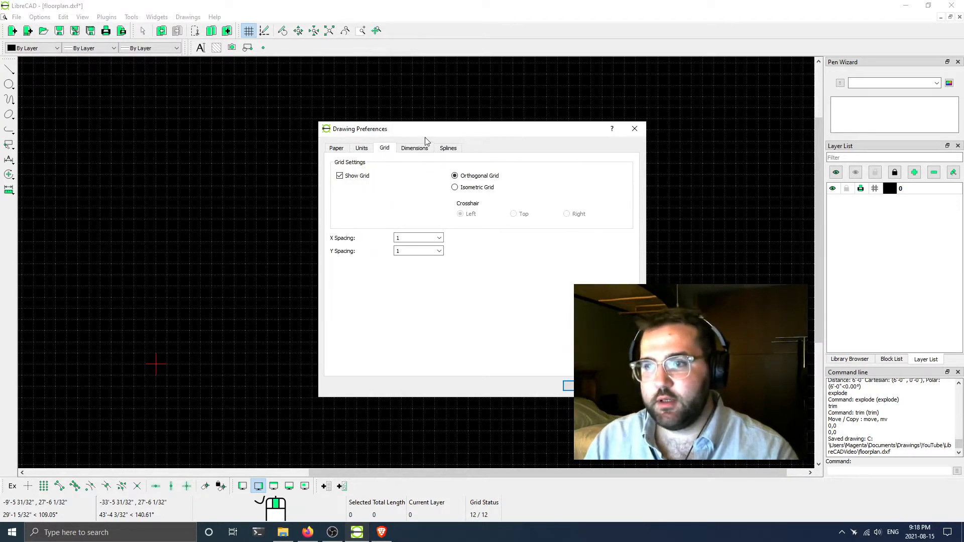
pyautogui.moveTo(490, 133); pyautogui.dragTo(351, 131)
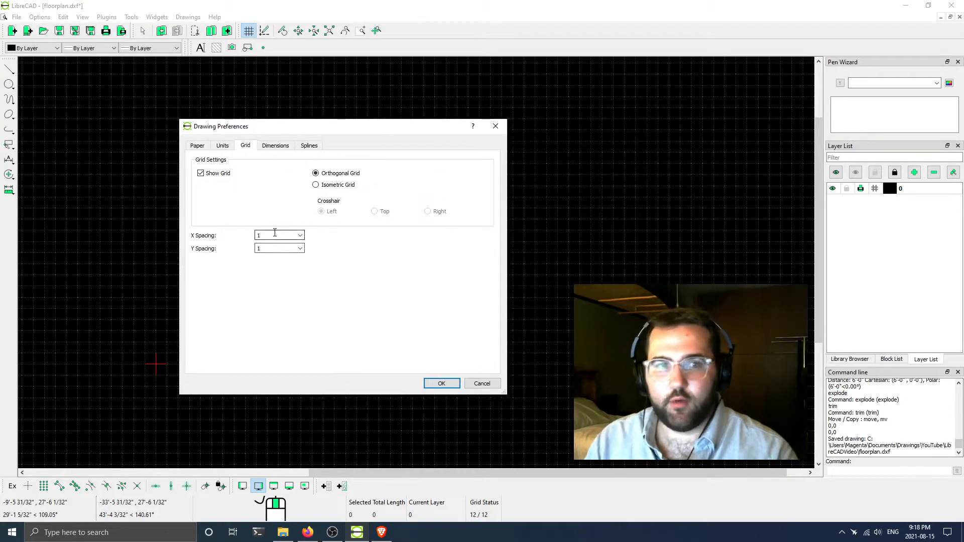
pyautogui.click(223, 148)
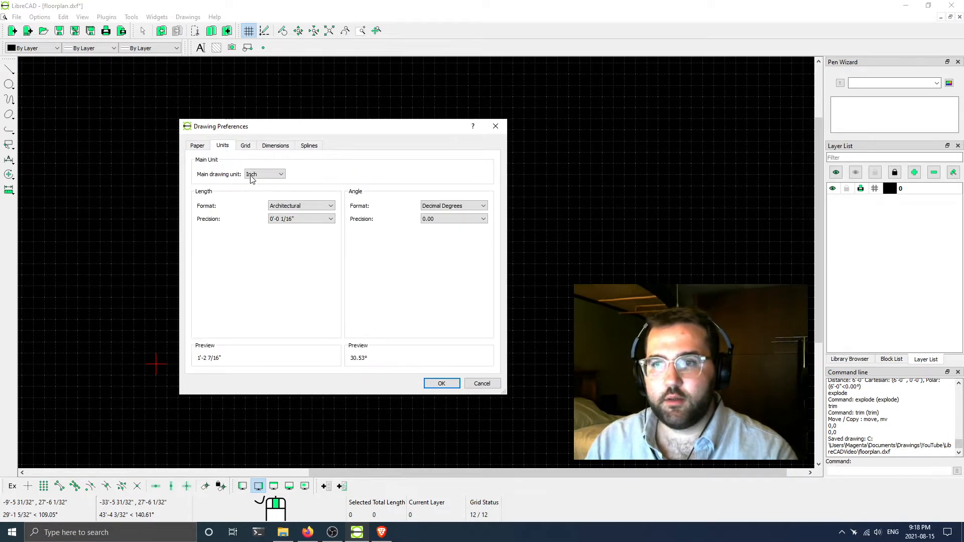
pyautogui.click(246, 150)
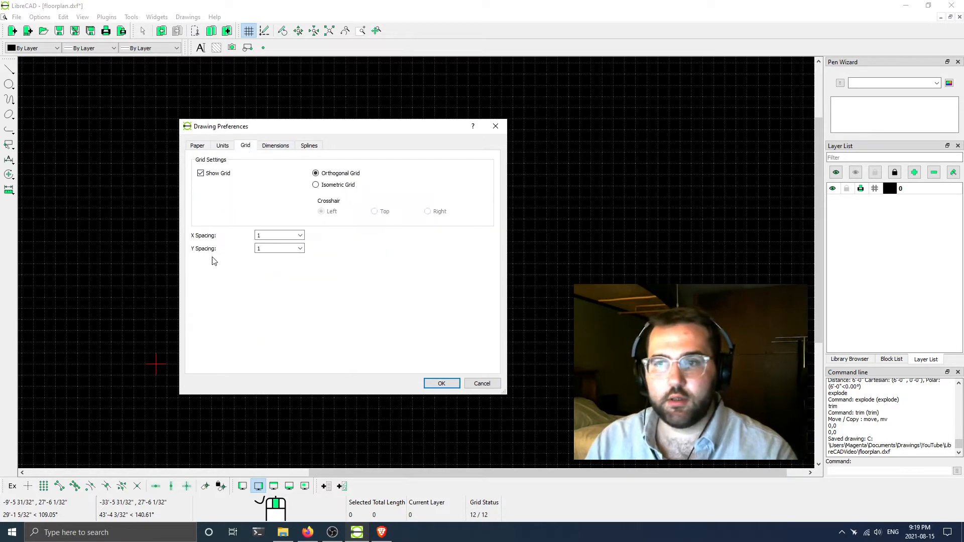
pyautogui.click(441, 383)
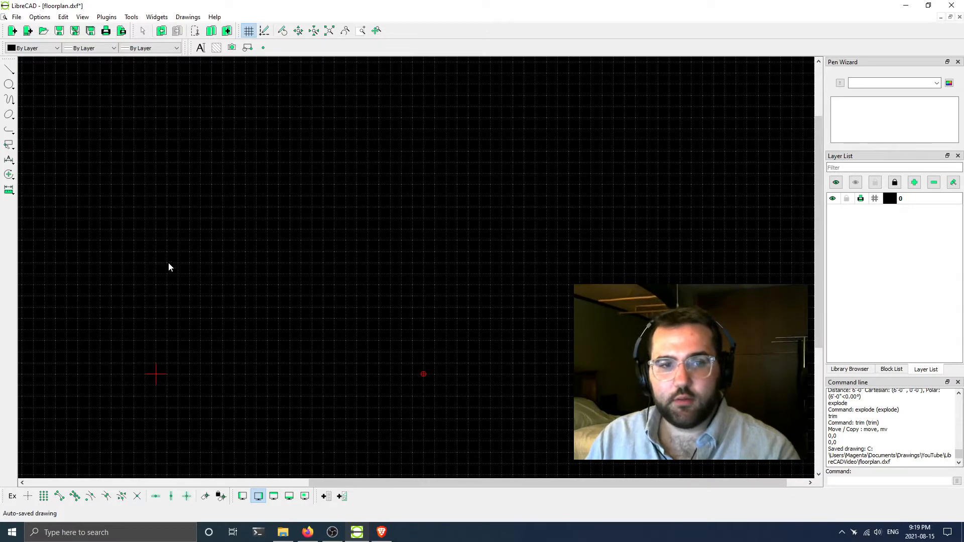
# Draw an open chain of four connected two-point lines freehand above and to the right of the origin
pyautogui.click(9, 71)
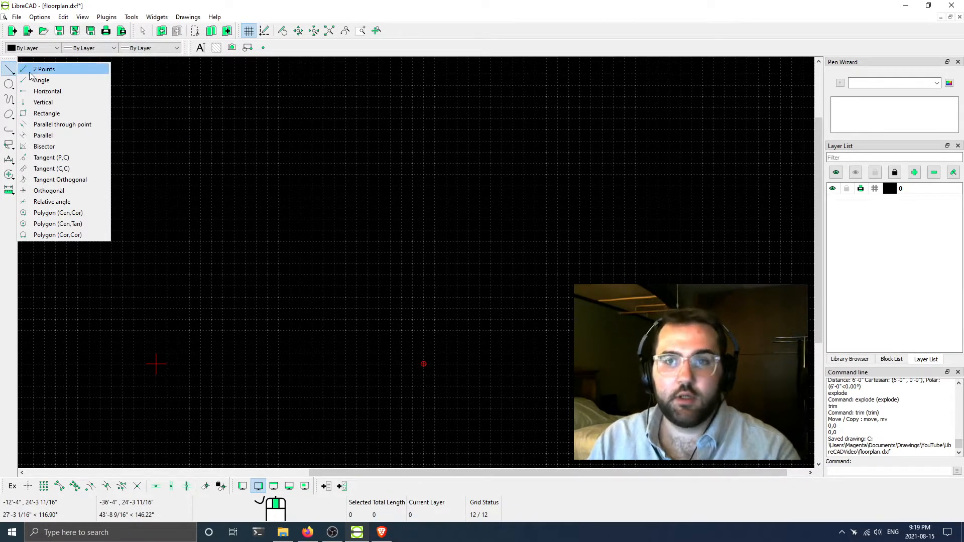
pyautogui.click(30, 69)
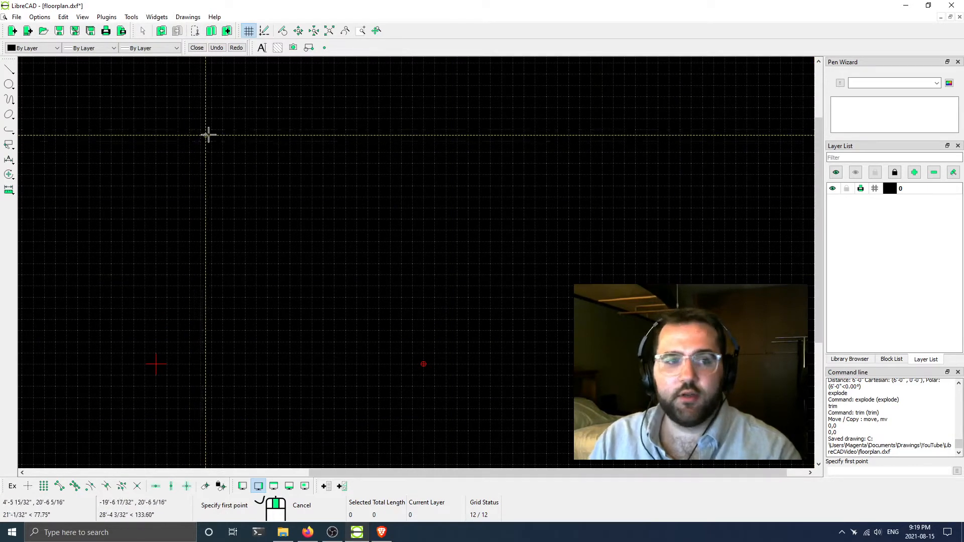
pyautogui.click(249, 145)
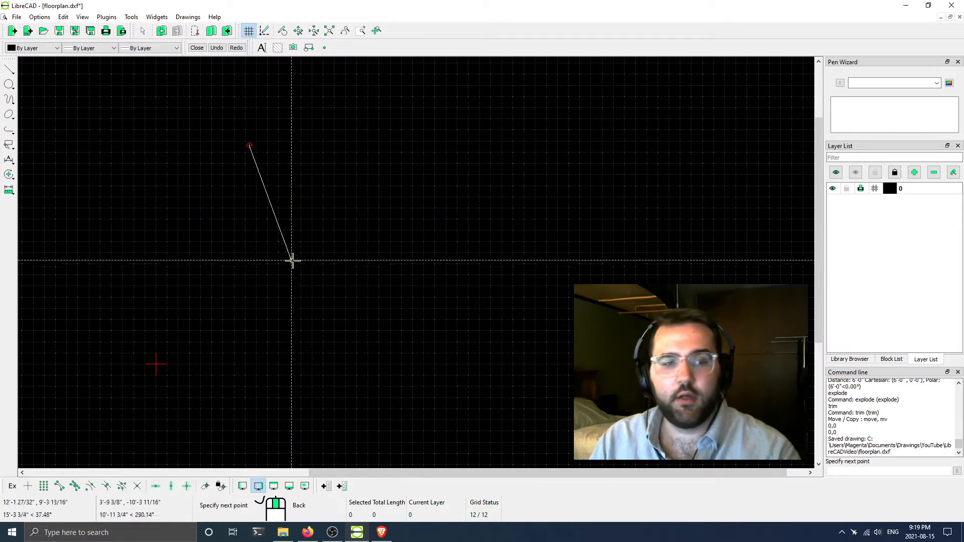
pyautogui.click(484, 261)
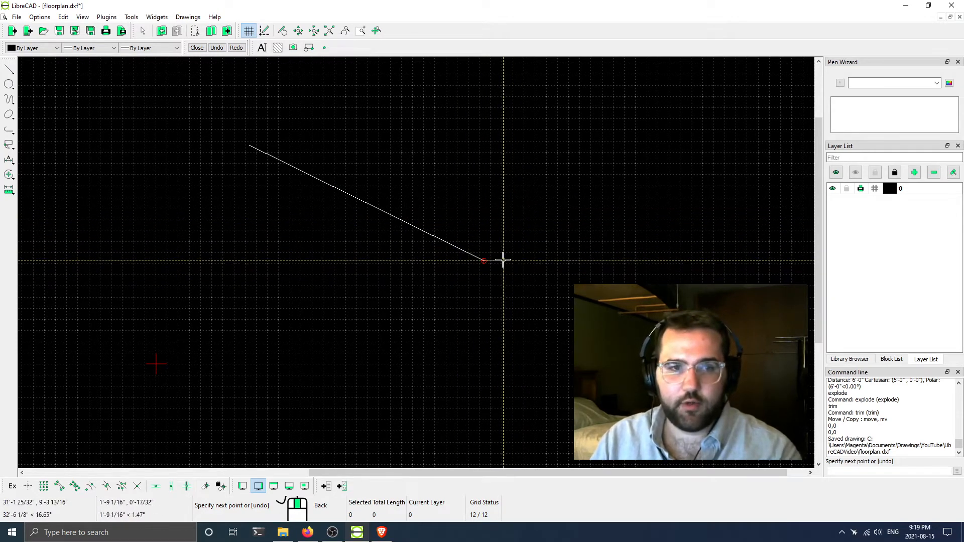
pyautogui.click(568, 181)
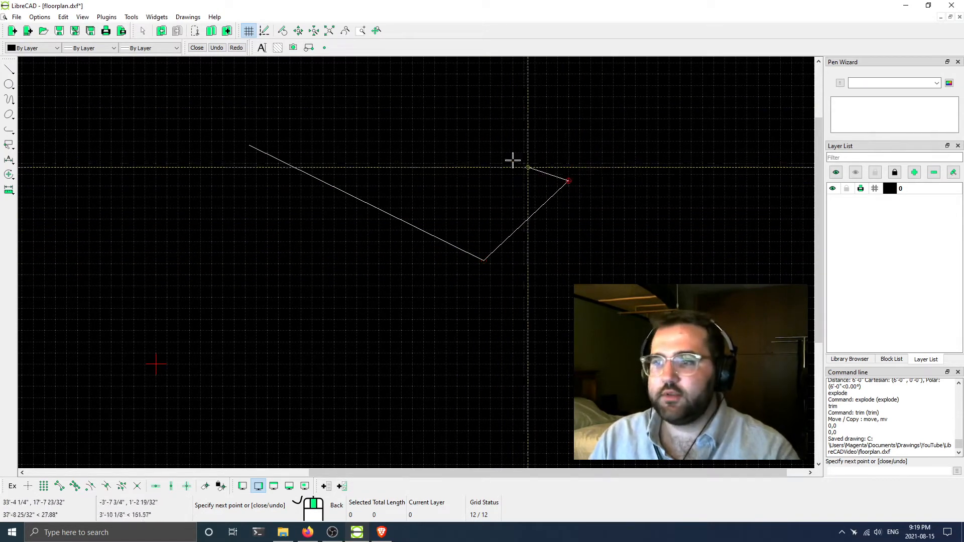
pyautogui.click(467, 96)
pyautogui.click(317, 126)
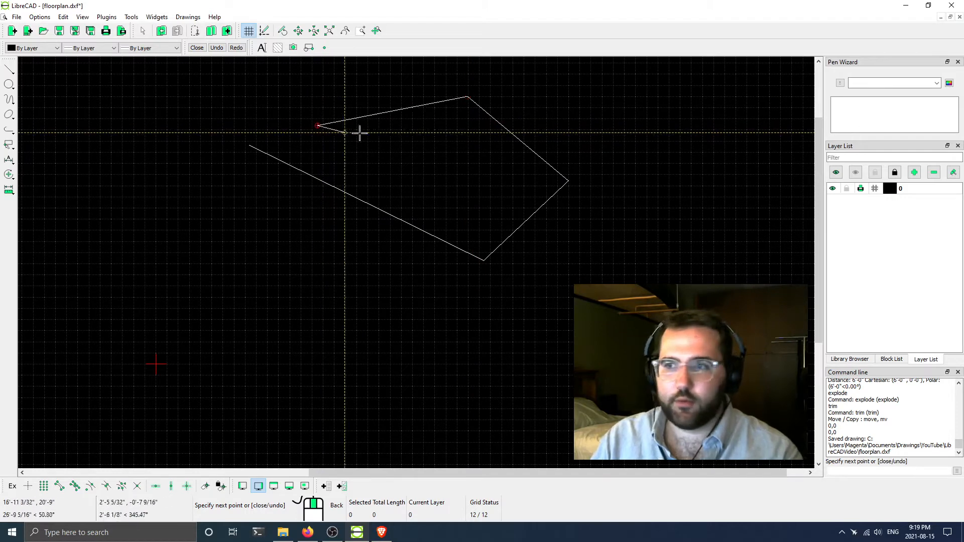
pyautogui.rightClick(415, 155)
pyautogui.rightClick(414, 158)
pyautogui.moveTo(493, 160); pyautogui.dragTo(399, 259, button='middle')
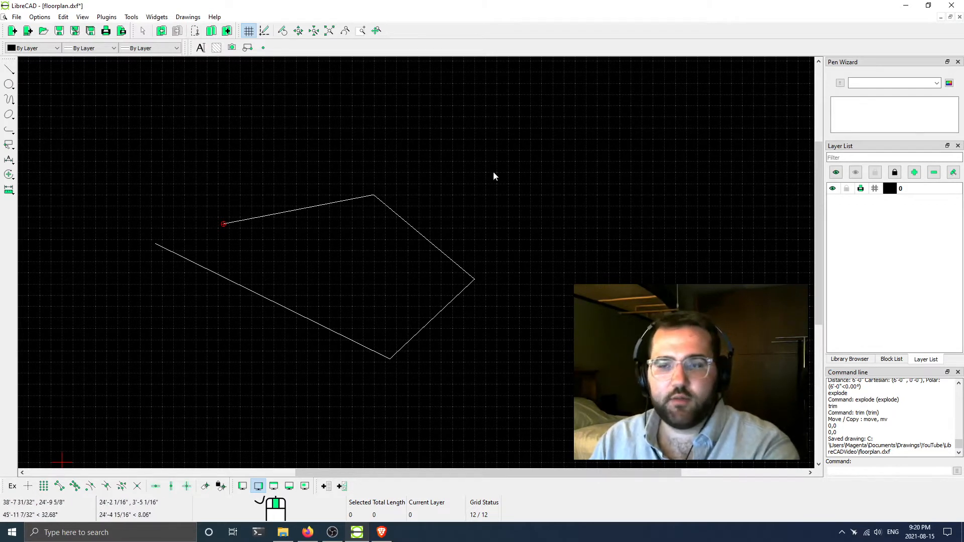
pyautogui.moveTo(279, 304)
pyautogui.mouseDown(button='middle')
pyautogui.moveTo(351, 269)
pyautogui.moveTo(278, 314)
pyautogui.mouseUp(button='middle')
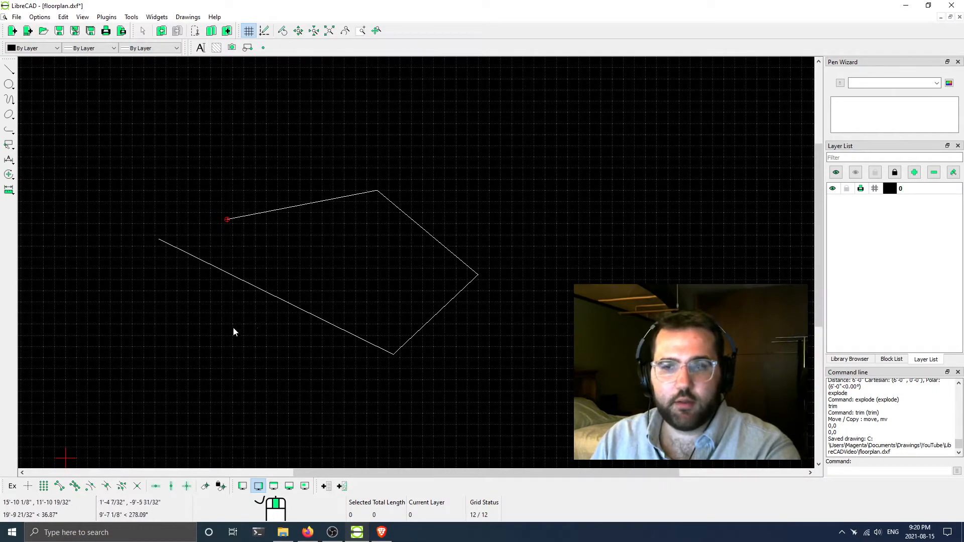
pyautogui.moveTo(245, 339)
pyautogui.mouseDown(button='middle')
pyautogui.moveTo(353, 307)
pyautogui.moveTo(279, 288)
pyautogui.moveTo(283, 322)
pyautogui.moveTo(299, 294)
pyautogui.moveTo(269, 342)
pyautogui.mouseUp(button='middle')
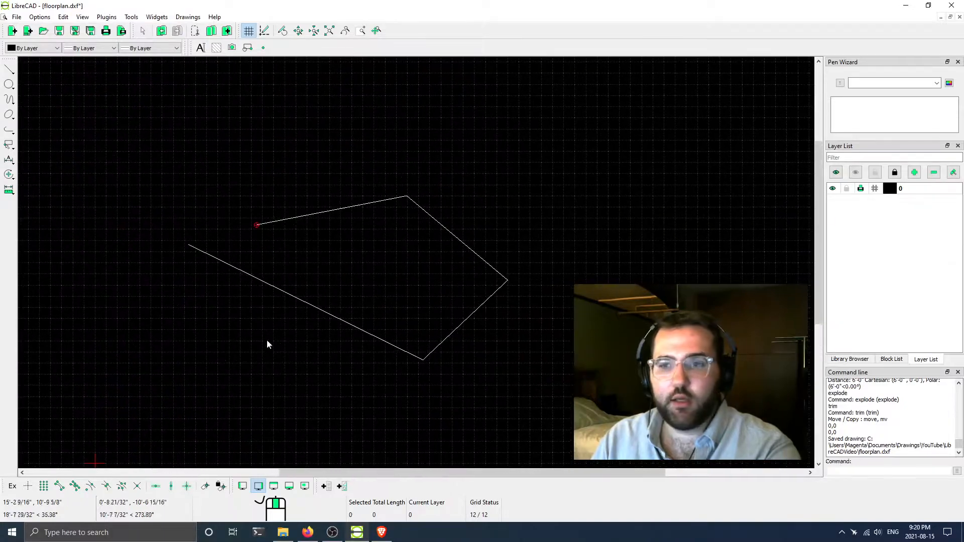
pyautogui.scroll(1, 334, 262)
pyautogui.scroll(2, 337, 279)
pyautogui.scroll(-7, 343, 288)
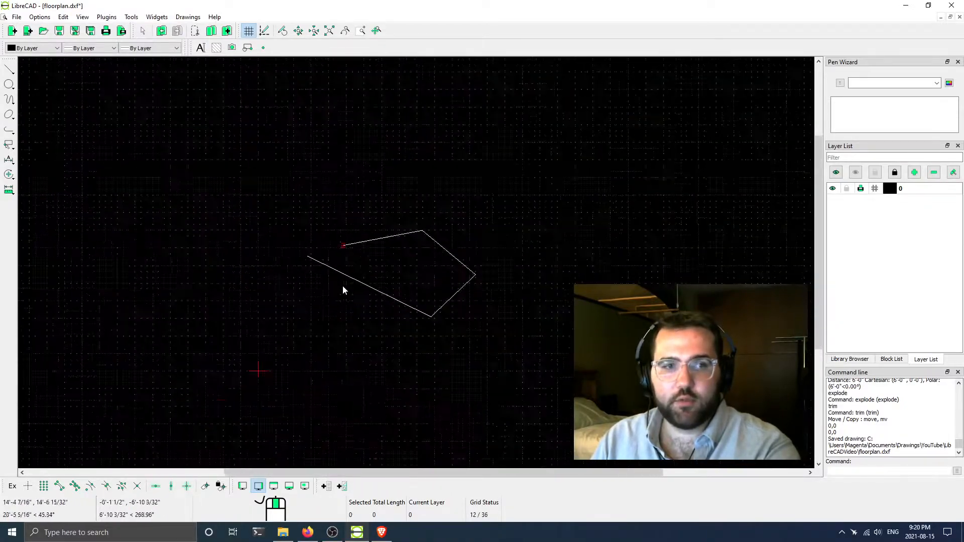
pyautogui.scroll(4, 342, 290)
pyautogui.moveTo(457, 262); pyautogui.dragTo(402, 286, button='middle')
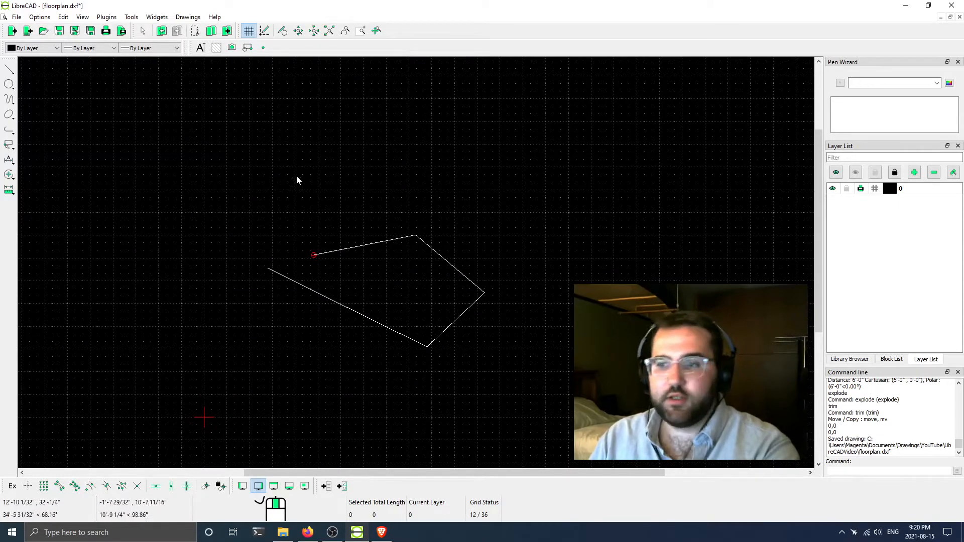
# Try enclosing window selections around the upper lines of the chain, clearing the selection after each one
pyautogui.moveTo(296, 200); pyautogui.dragTo(446, 275)
pyautogui.moveTo(448, 275)
pyautogui.mouseDown()
pyautogui.moveTo(405, 270)
pyautogui.moveTo(372, 222)
pyautogui.moveTo(441, 273)
pyautogui.moveTo(333, 221)
pyautogui.moveTo(424, 265)
pyautogui.moveTo(368, 222)
pyautogui.moveTo(428, 261)
pyautogui.moveTo(331, 259)
pyautogui.moveTo(663, 222)
pyautogui.moveTo(408, 269)
pyautogui.moveTo(291, 272)
pyautogui.moveTo(439, 262)
pyautogui.moveTo(366, 248)
pyautogui.moveTo(398, 249)
pyautogui.moveTo(365, 248)
pyautogui.moveTo(200, 156)
pyautogui.moveTo(200, 219)
pyautogui.moveTo(227, 190)
pyautogui.moveTo(220, 111)
pyautogui.moveTo(218, 141)
pyautogui.moveTo(232, 120)
pyautogui.moveTo(245, 138)
pyautogui.moveTo(238, 123)
pyautogui.moveTo(415, 252)
pyautogui.moveTo(430, 251)
pyautogui.moveTo(444, 277)
pyautogui.mouseUp()
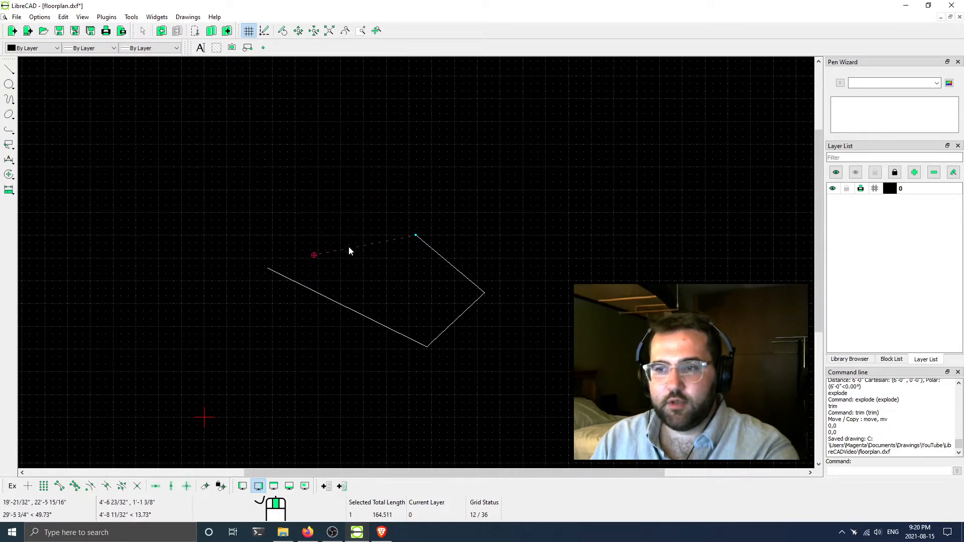
pyautogui.press('Escape')
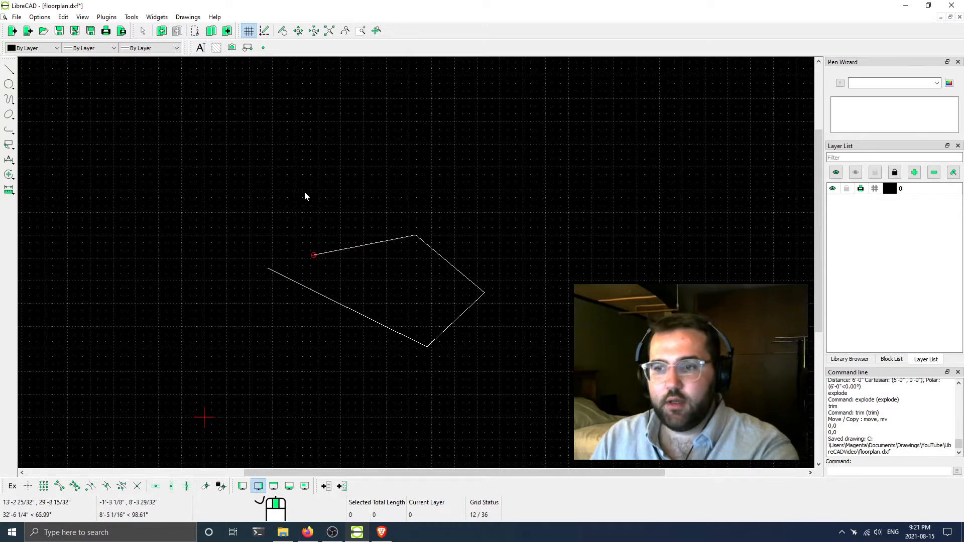
pyautogui.moveTo(304, 191)
pyautogui.mouseDown(button='middle')
pyautogui.moveTo(391, 262)
pyautogui.moveTo(347, 199)
pyautogui.mouseUp(button='middle')
pyautogui.moveTo(319, 199)
pyautogui.mouseDown()
pyautogui.moveTo(539, 330)
pyautogui.moveTo(415, 254)
pyautogui.moveTo(444, 261)
pyautogui.moveTo(434, 246)
pyautogui.moveTo(544, 281)
pyautogui.moveTo(486, 268)
pyautogui.moveTo(554, 331)
pyautogui.moveTo(551, 322)
pyautogui.mouseUp()
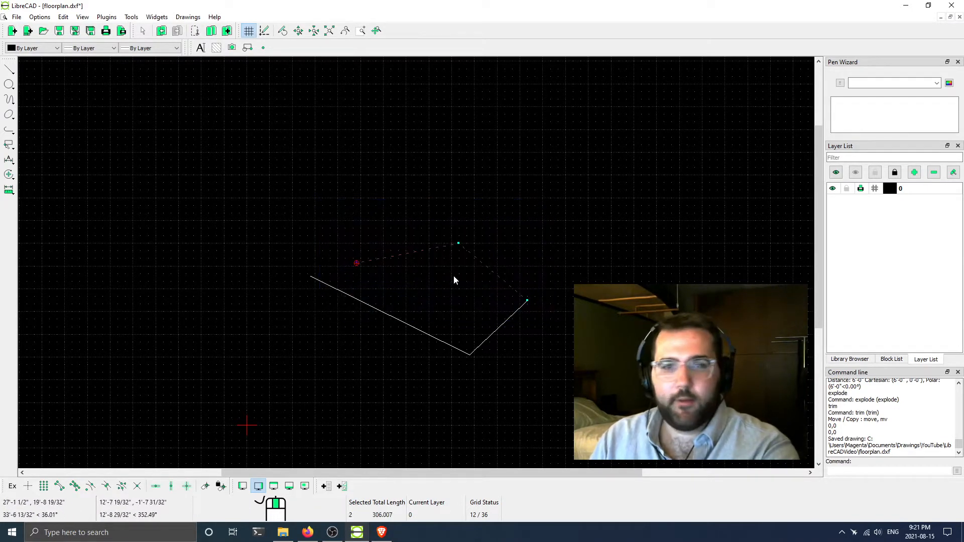
pyautogui.press('Escape')
# Select all four lines of the chain with a crossing selection and delete them
pyautogui.moveTo(488, 257); pyautogui.dragTo(367, 347)
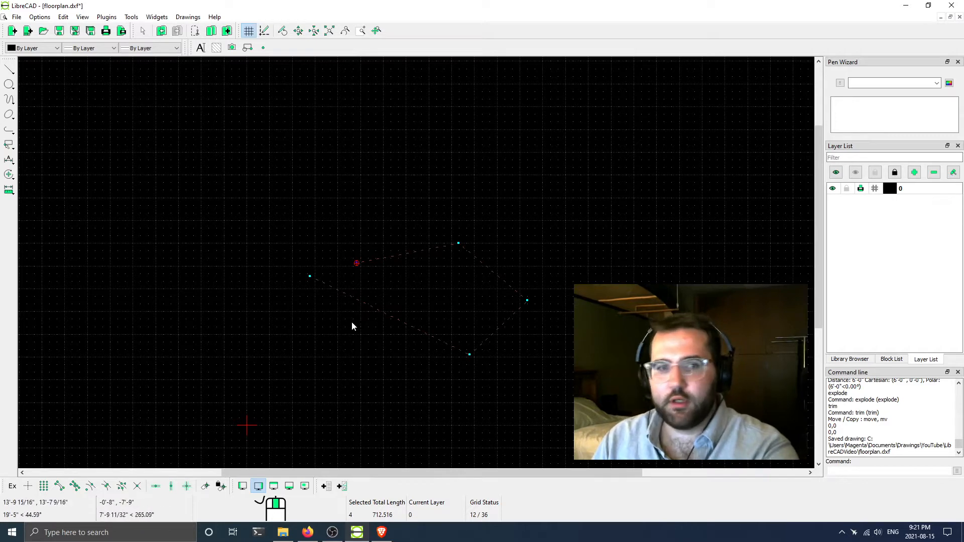
pyautogui.moveTo(372, 307); pyautogui.dragTo(339, 292, button='middle')
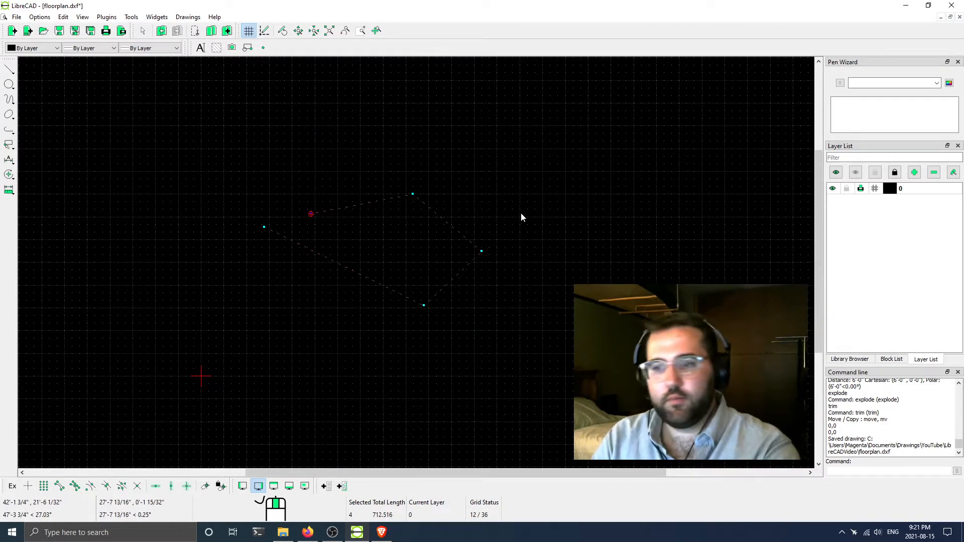
pyautogui.press('Delete')
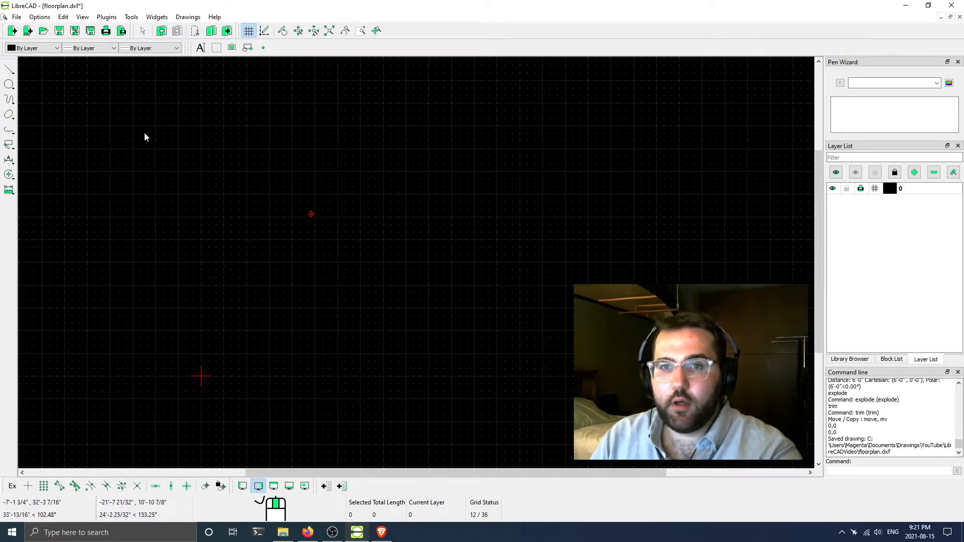
# Draw a horizontal two-point line from 0,0 to the grid point at 24'-0", 0'-0"
pyautogui.click(10, 70)
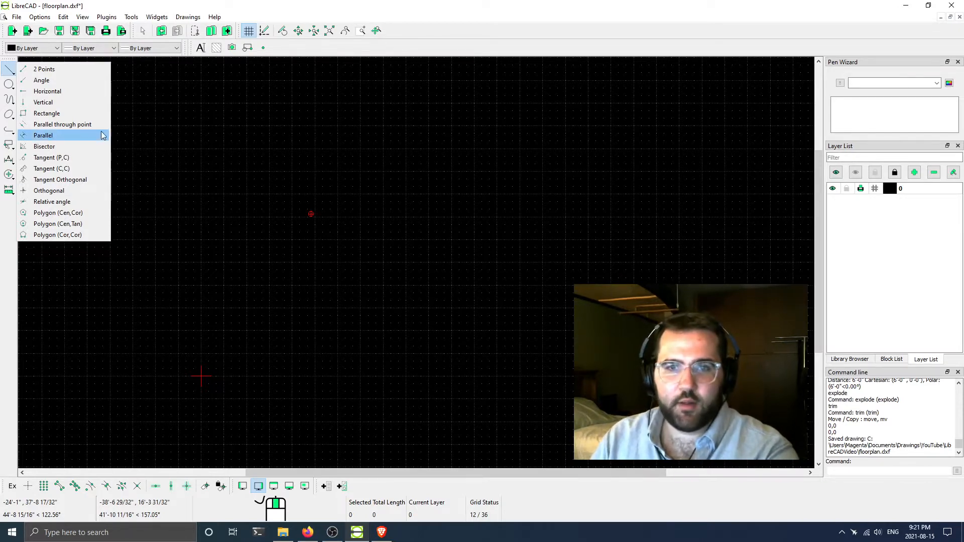
pyautogui.click(62, 70)
pyautogui.moveTo(296, 343); pyautogui.dragTo(207, 304, button='middle')
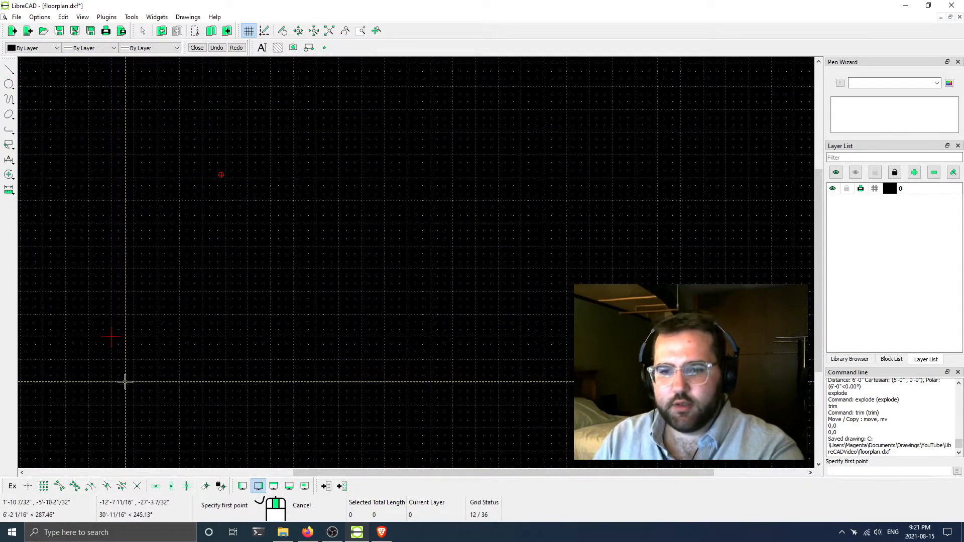
pyautogui.scroll(1, 112, 360)
pyautogui.scroll(1, 112, 360)
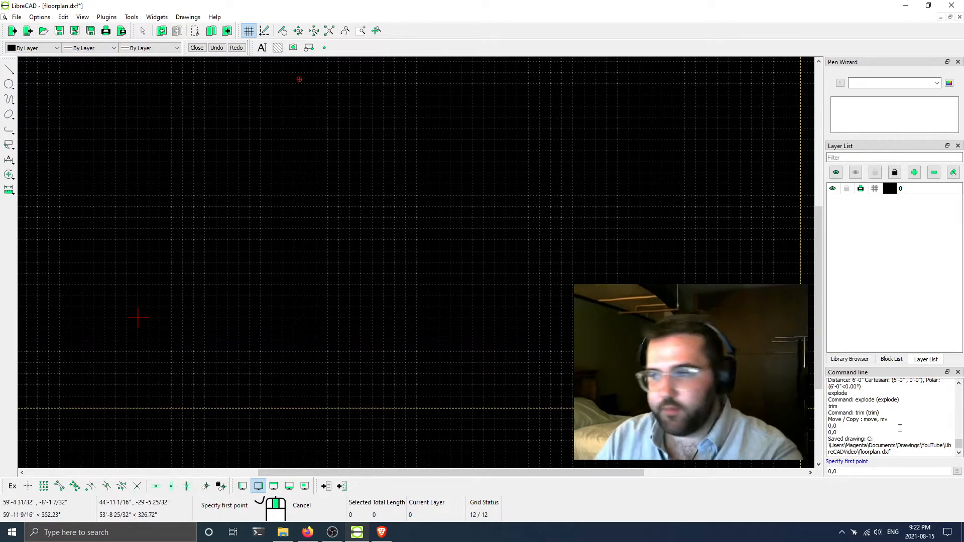
pyautogui.press('BackSpace')
pyautogui.press('BackSpace')
pyautogui.press('BackSpace')
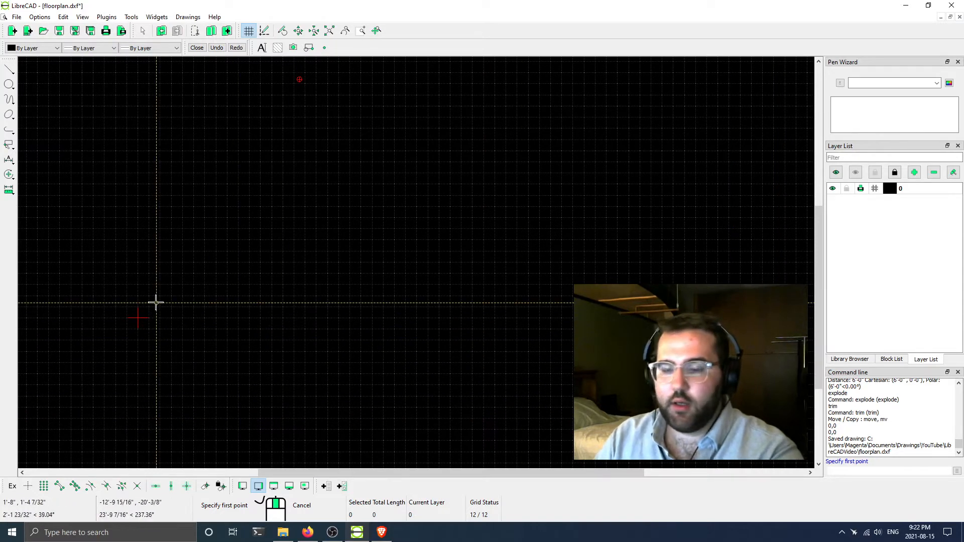
pyautogui.press('space')
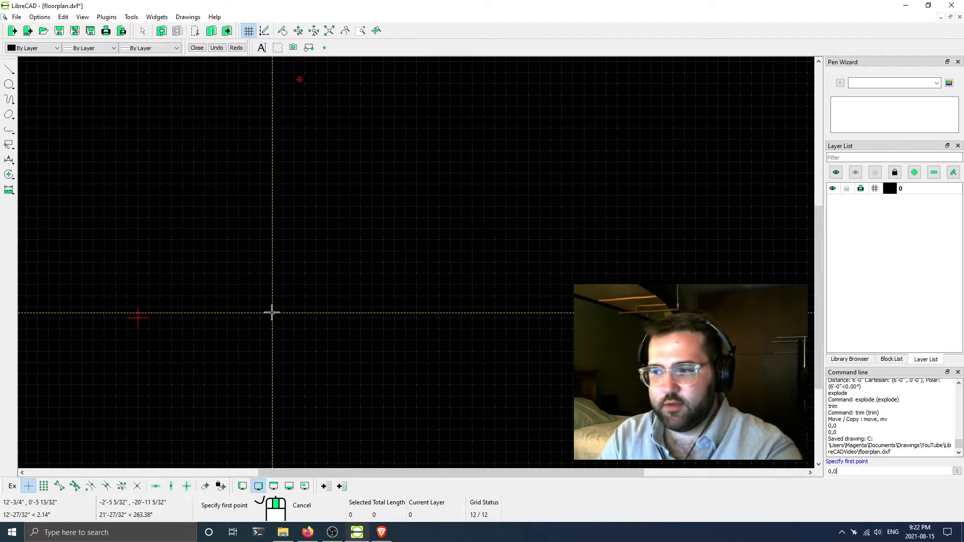
pyautogui.press('Return')
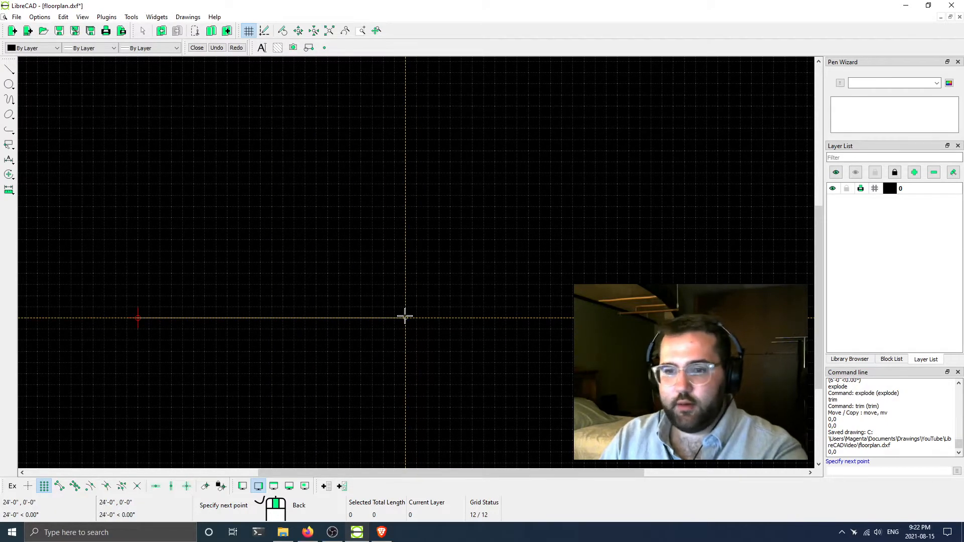
pyautogui.click(405, 317)
pyautogui.press('Escape')
# Select the horizontal line starting at the origin and delete it
pyautogui.click(344, 317)
pyautogui.press('Delete')
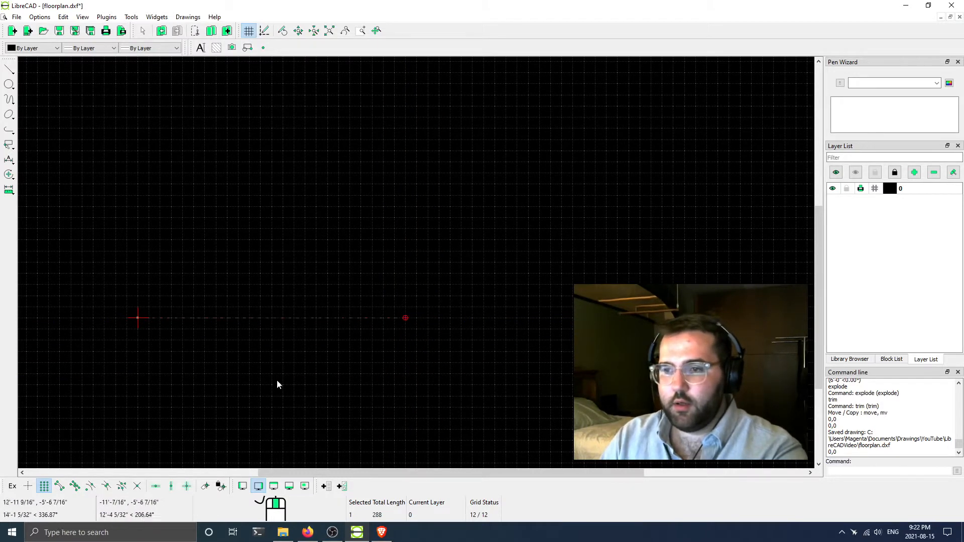
pyautogui.write('\\')
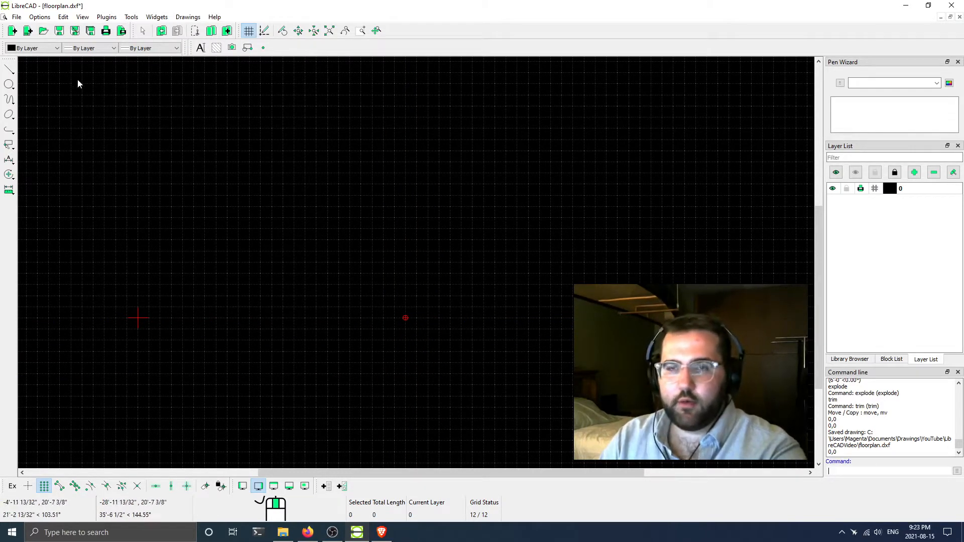
# Draw a two-point line from 0,0 with the polar entry 24*12<0 and end the line command
pyautogui.click(9, 70)
pyautogui.click(67, 69)
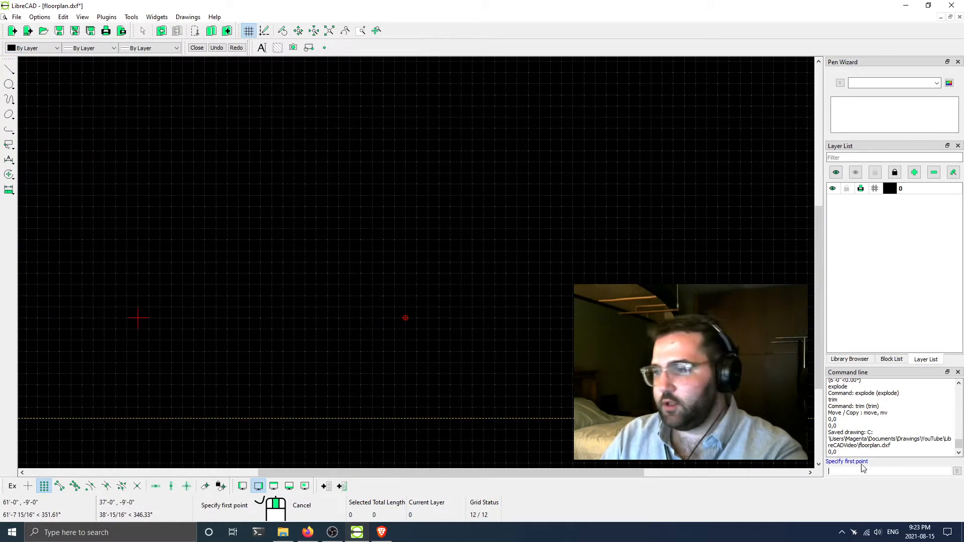
pyautogui.write('0,0')
pyautogui.press('Return')
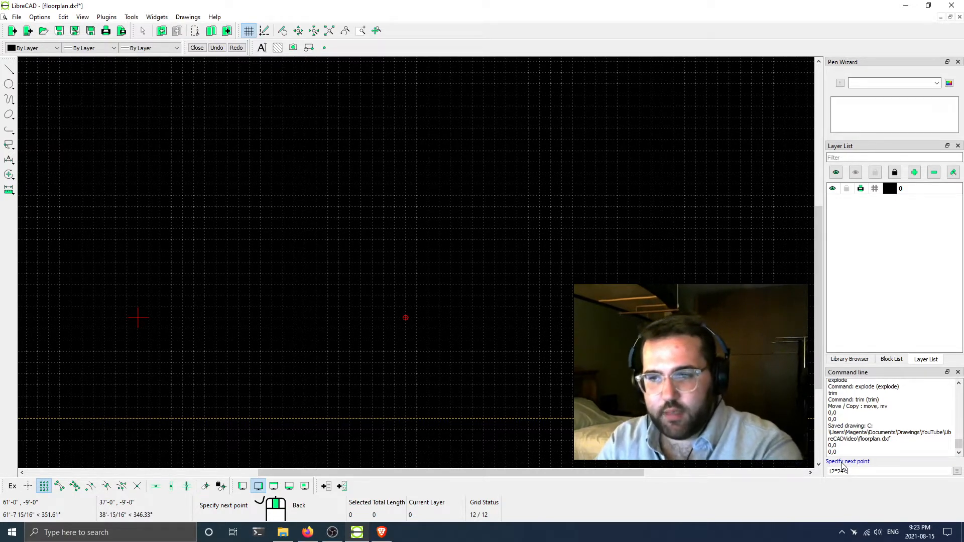
pyautogui.press('Escape')
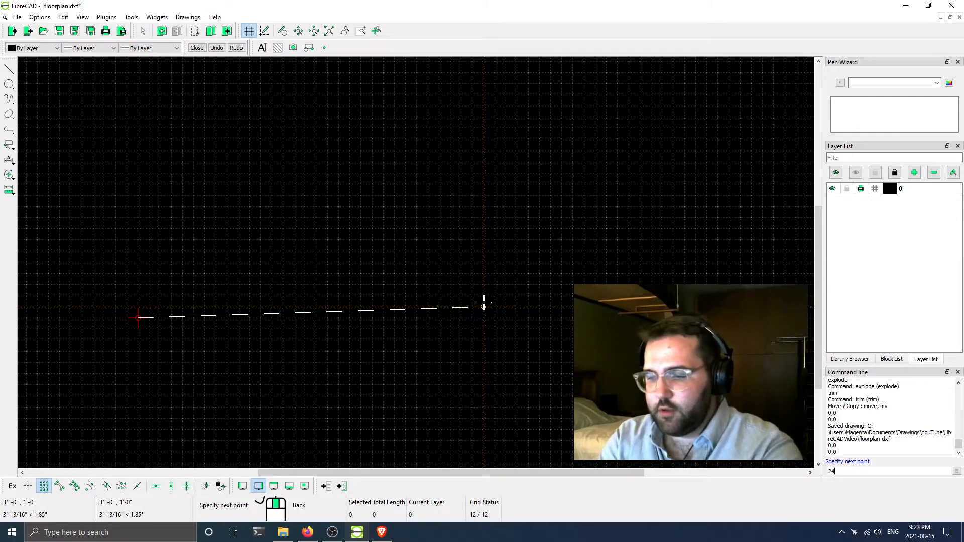
pyautogui.write('*12<0')
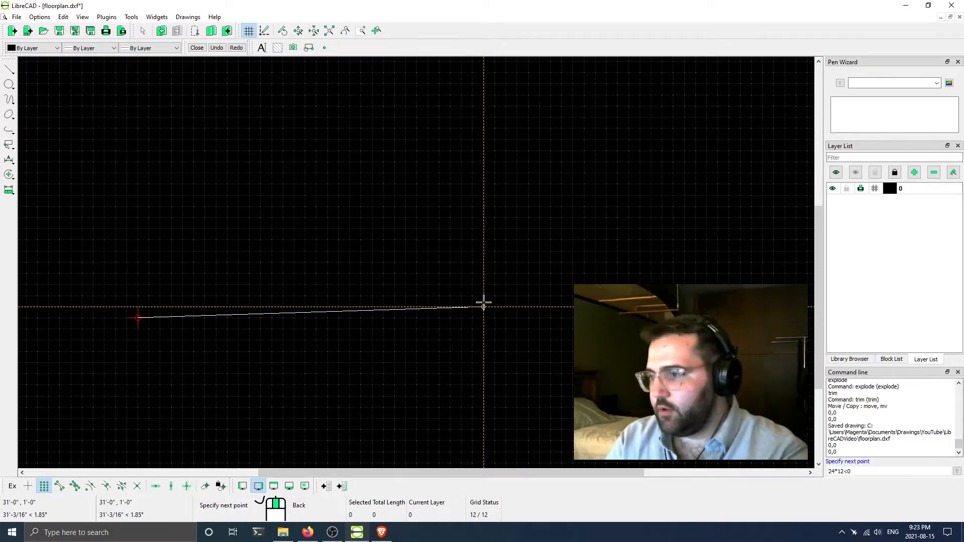
pyautogui.press('Return')
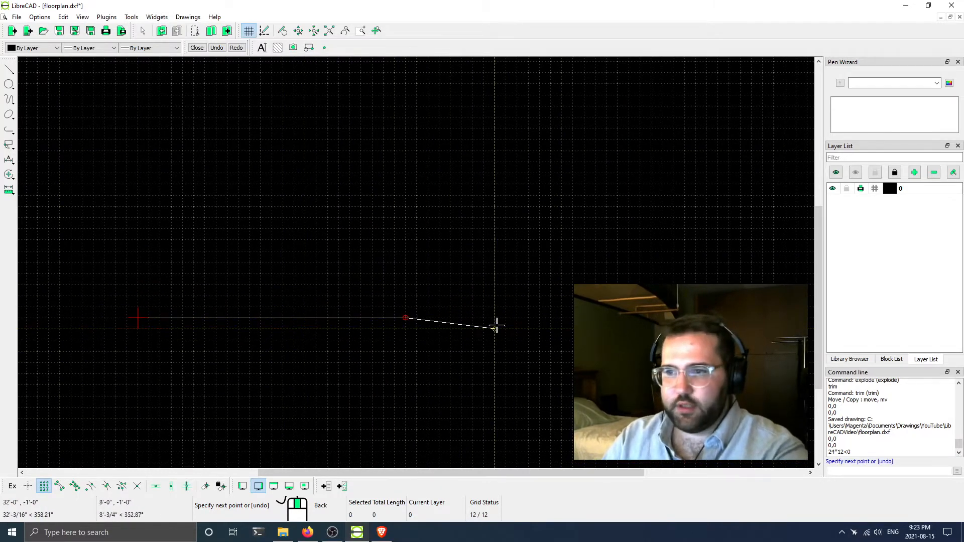
pyautogui.rightClick(312, 314)
pyautogui.scroll(-3, 286, 254)
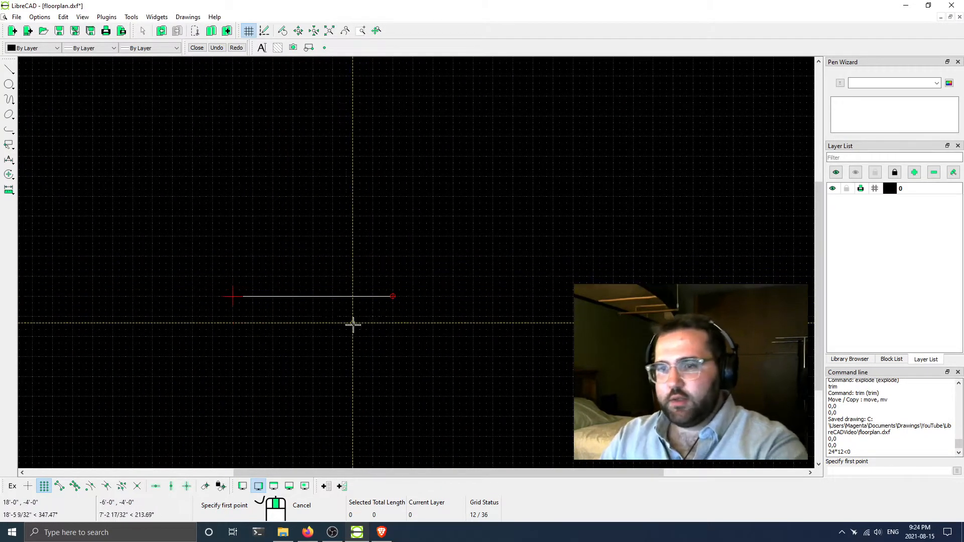
pyautogui.scroll(-2, 359, 250)
pyautogui.scroll(2, 394, 273)
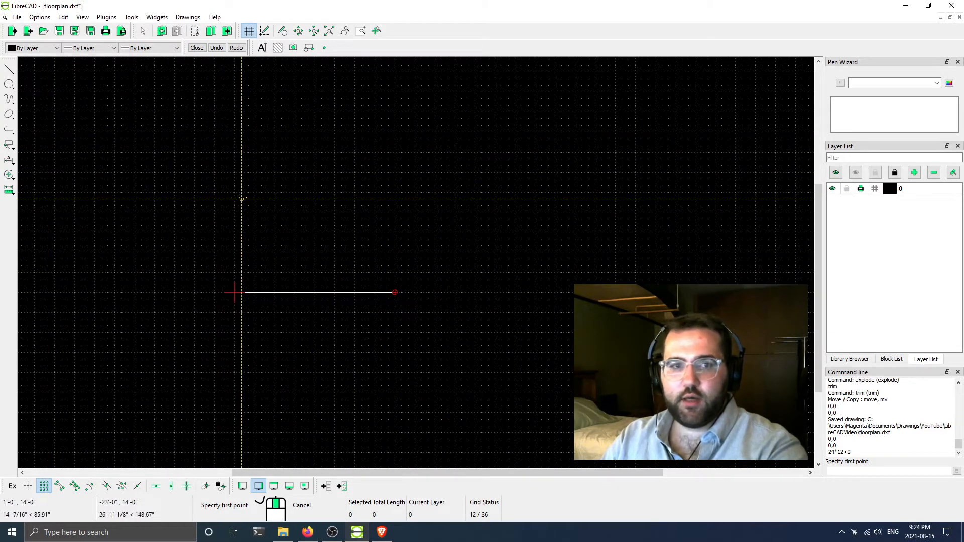
pyautogui.press('Escape')
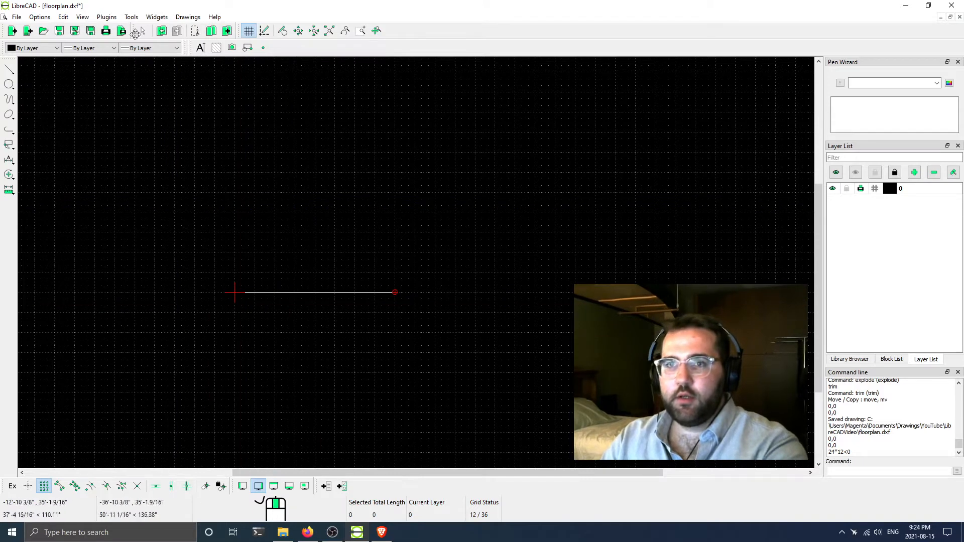
pyautogui.click(131, 17)
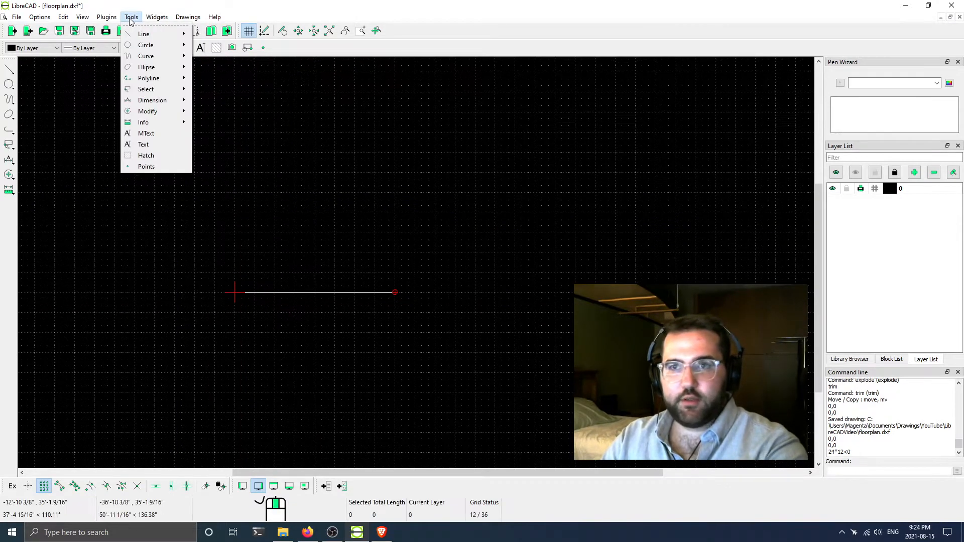
pyautogui.moveTo(157, 111)
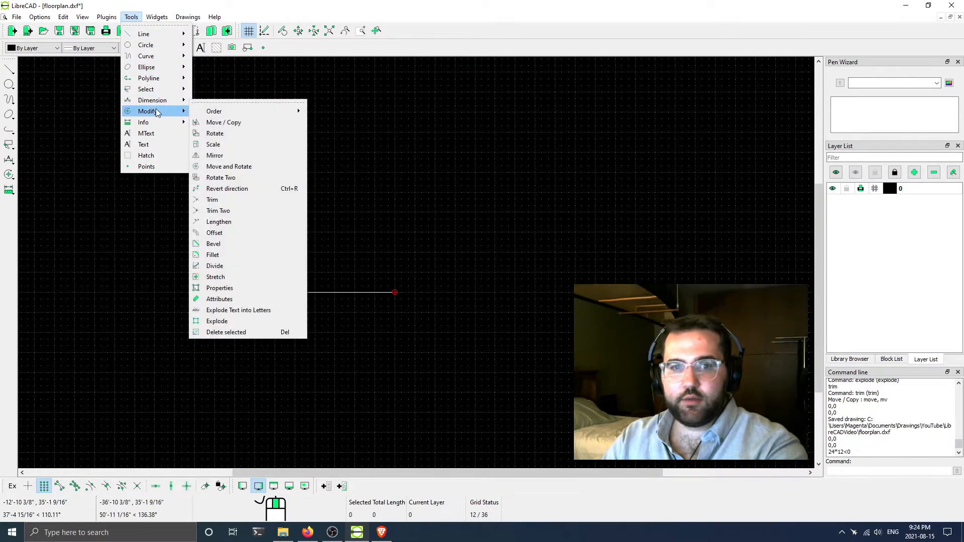
pyautogui.click(237, 234)
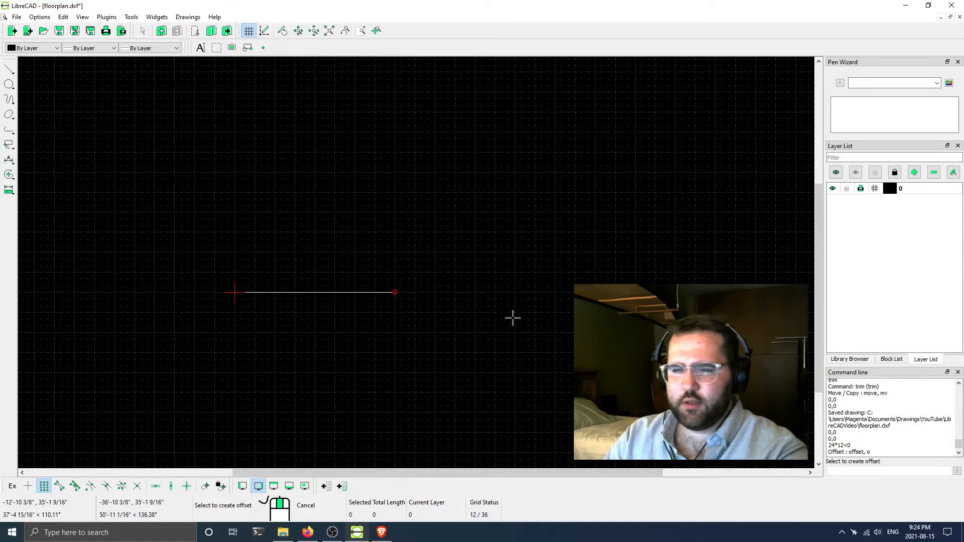
pyautogui.press('Escape')
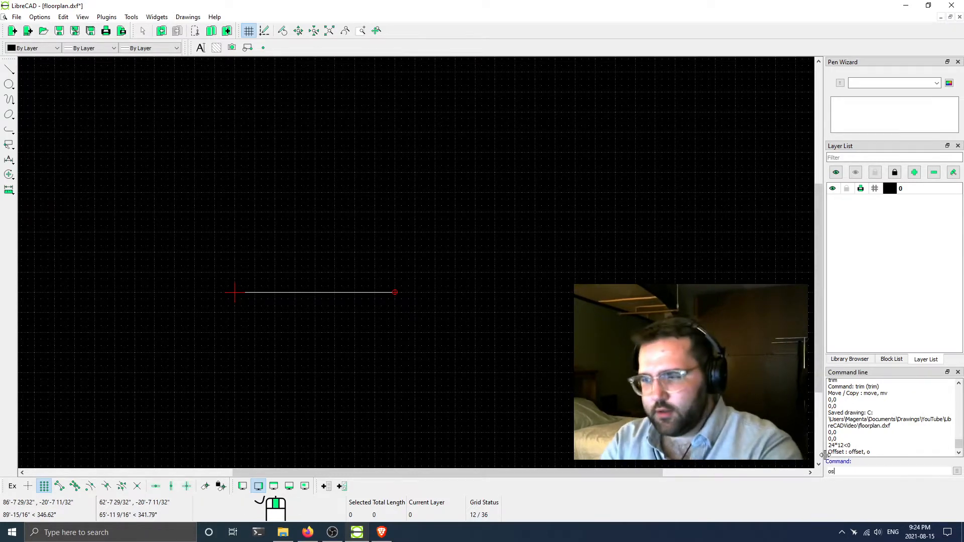
# Offset the horizontal line upward once using the offset command with a distance of 24*12
pyautogui.press('BackSpace')
pyautogui.write('ffset')
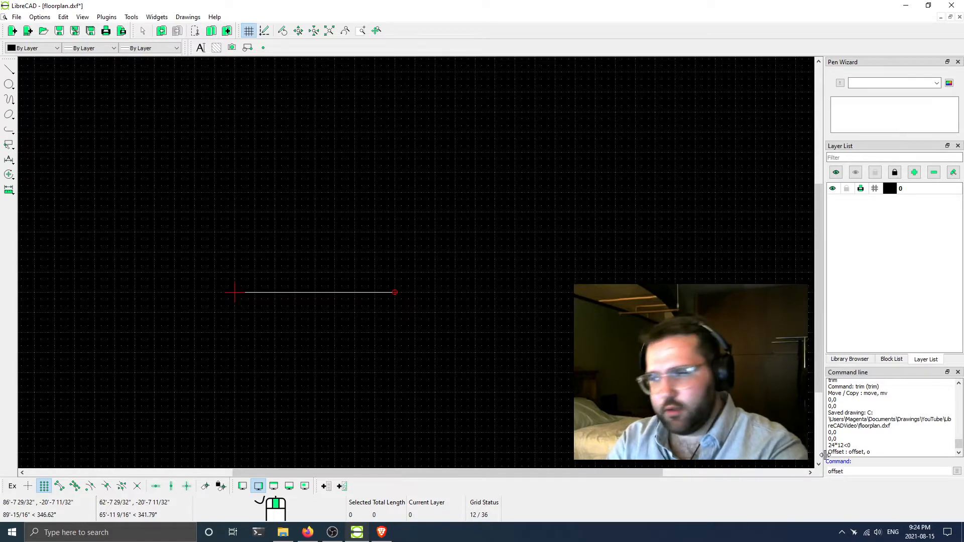
pyautogui.press('Return')
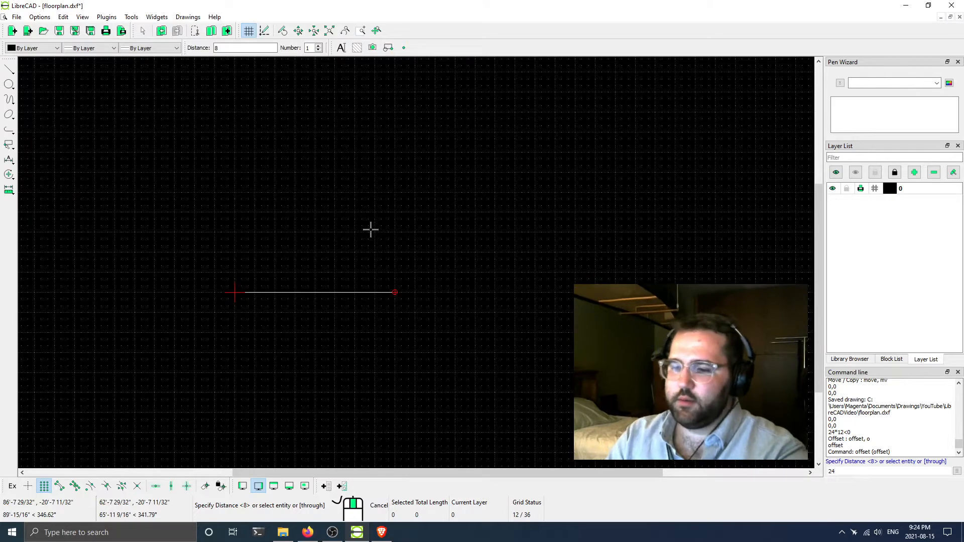
pyautogui.write('*12')
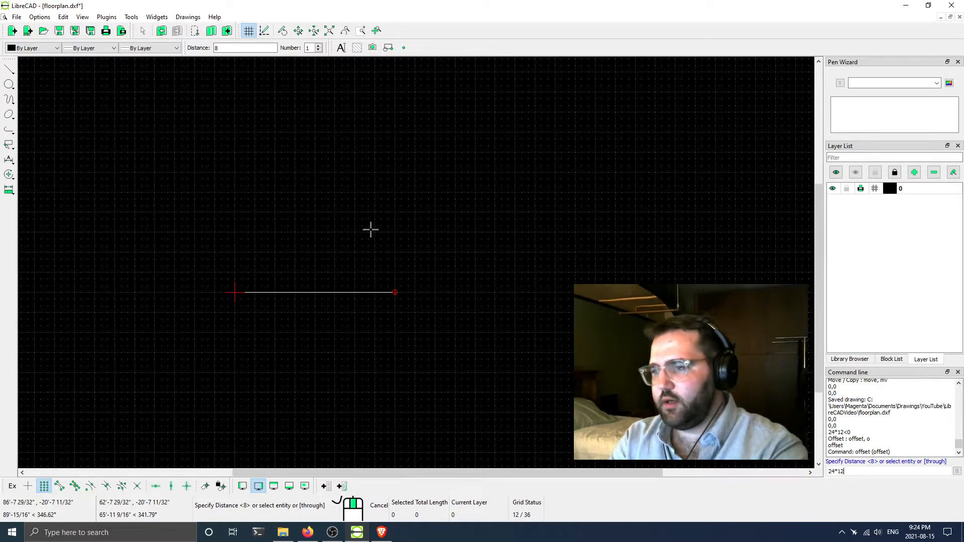
pyautogui.press('Return')
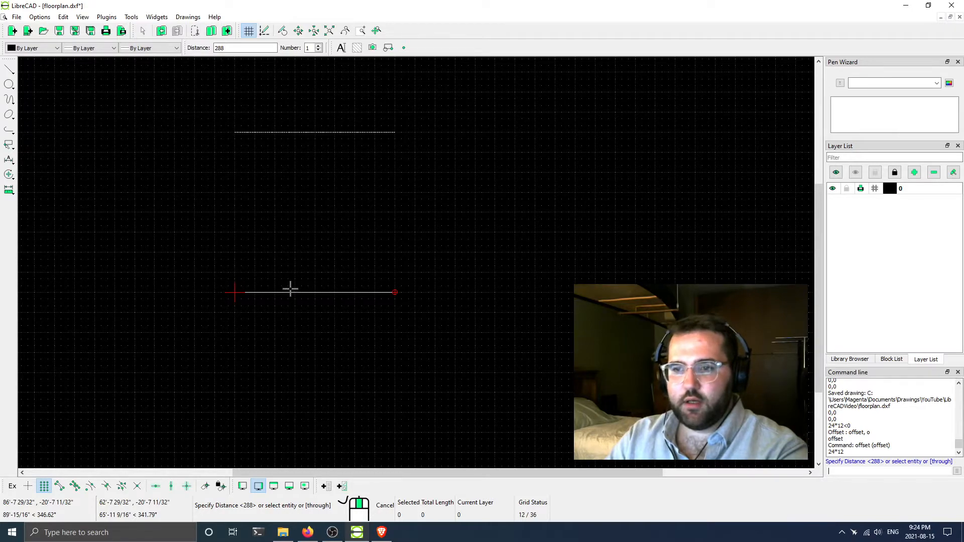
pyautogui.scroll(4, 290, 289)
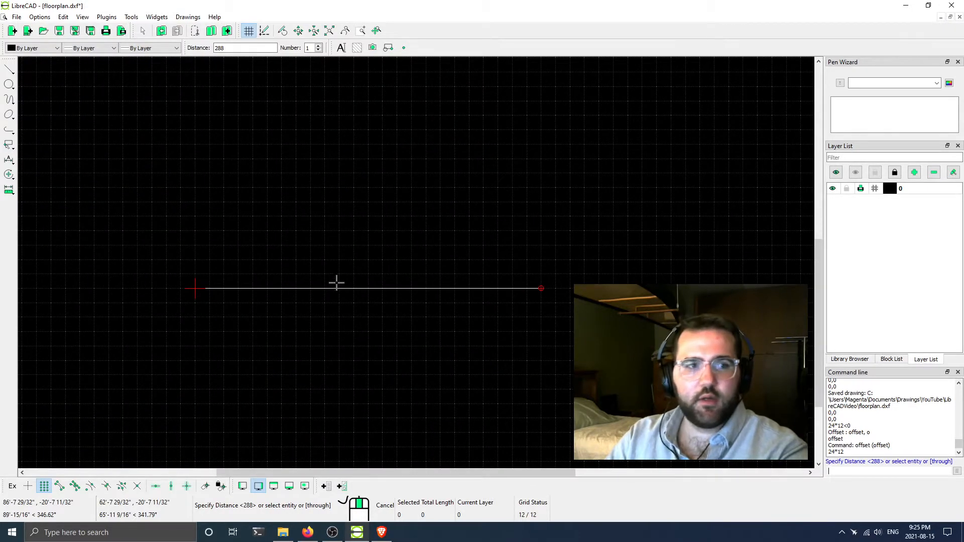
pyautogui.scroll(-5, 362, 277)
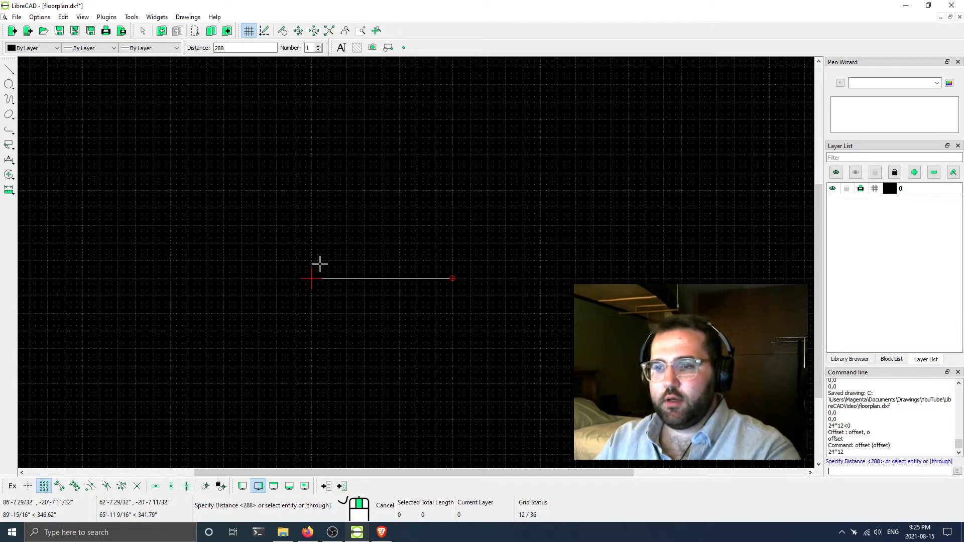
pyautogui.moveTo(411, 252); pyautogui.dragTo(337, 293, button='middle')
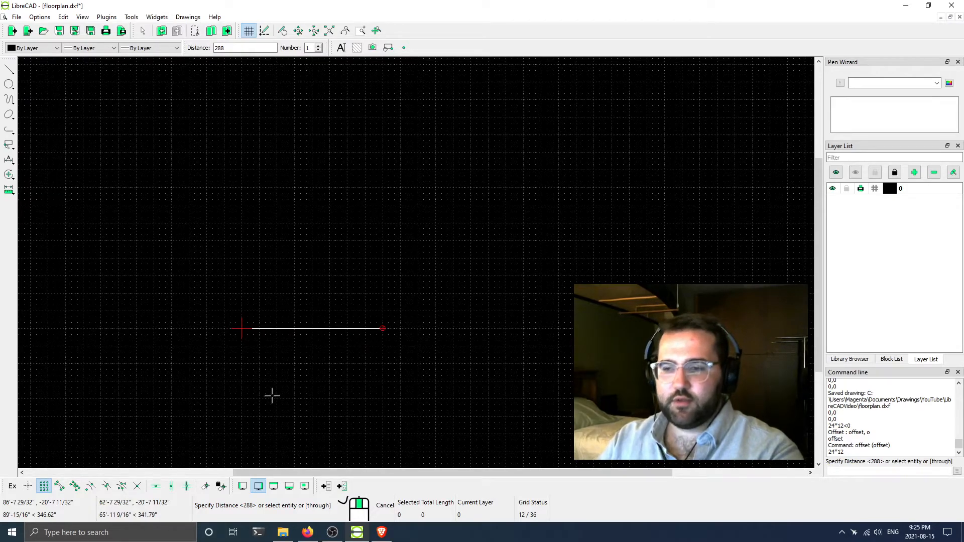
pyautogui.moveTo(289, 358)
pyautogui.mouseDown(button='middle')
pyautogui.moveTo(419, 269)
pyautogui.moveTo(284, 329)
pyautogui.moveTo(276, 345)
pyautogui.mouseUp(button='middle')
pyautogui.moveTo(303, 262); pyautogui.dragTo(307, 286, button='middle')
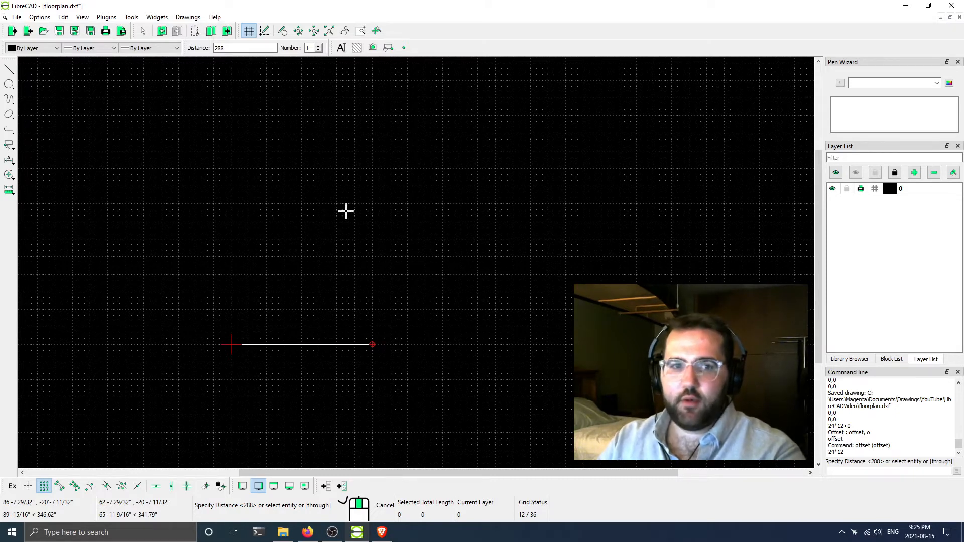
pyautogui.click(297, 343)
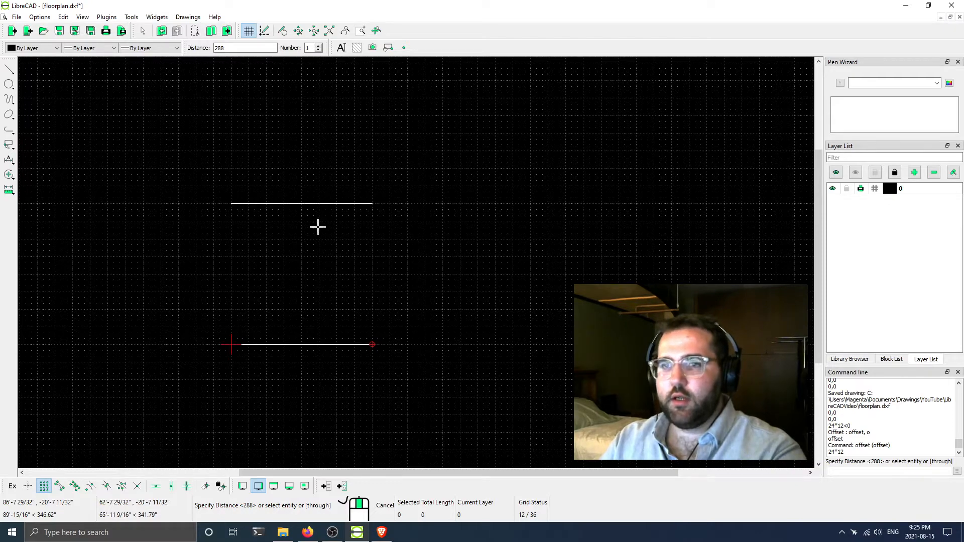
# Offset the topmost line upward two more times in succession at the same distance and end the offset command
pyautogui.moveTo(318, 226); pyautogui.dragTo(310, 243, button='middle')
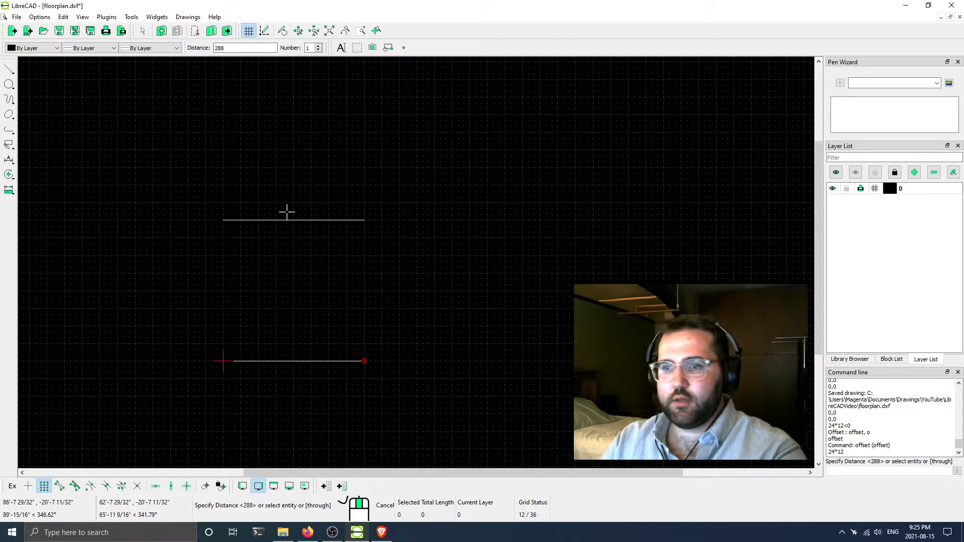
pyautogui.scroll(-2, 301, 236)
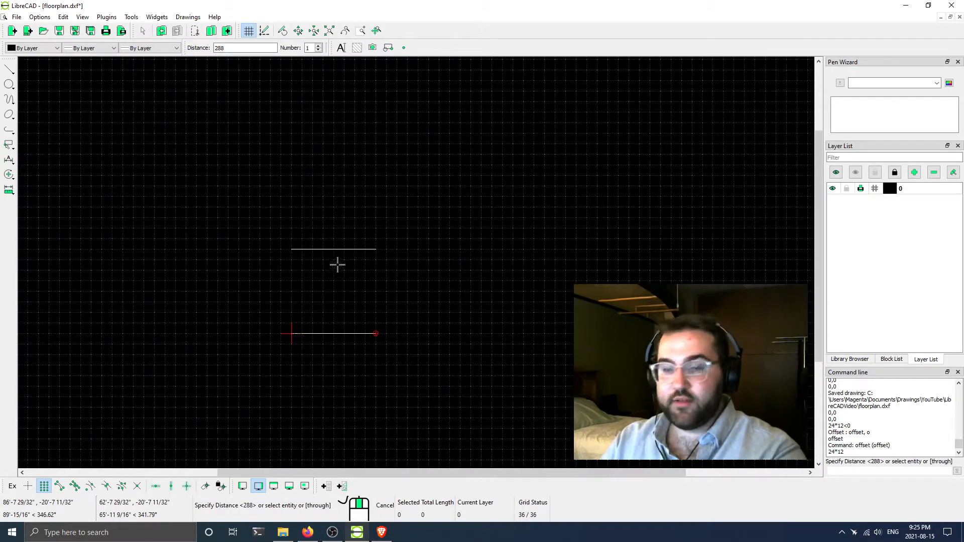
pyautogui.click(341, 240)
pyautogui.click(335, 160)
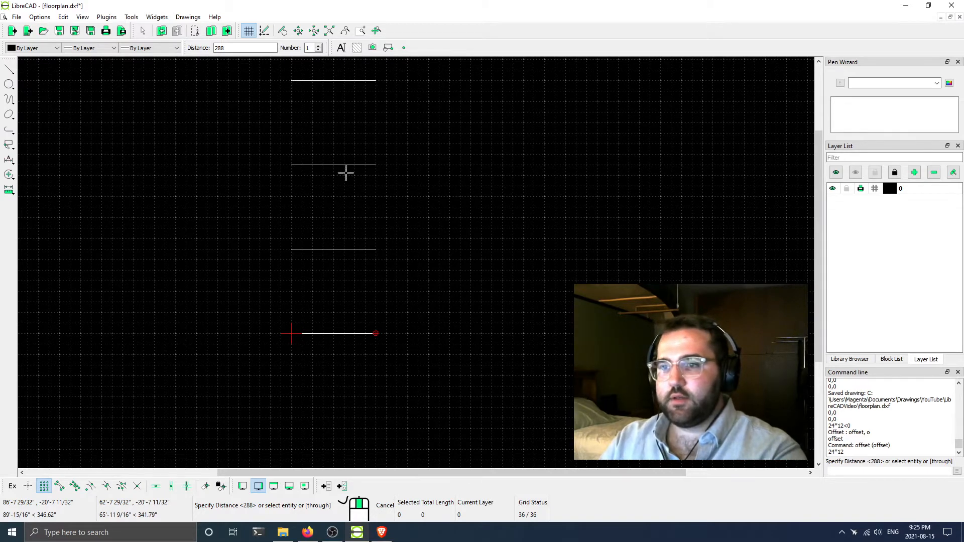
pyautogui.scroll(-3, 323, 226)
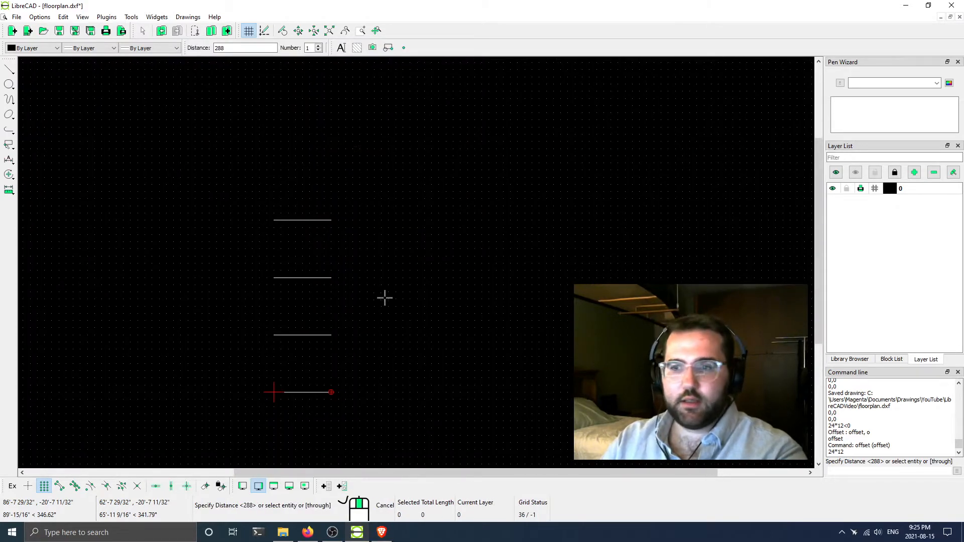
pyautogui.moveTo(368, 345); pyautogui.dragTo(349, 291, button='middle')
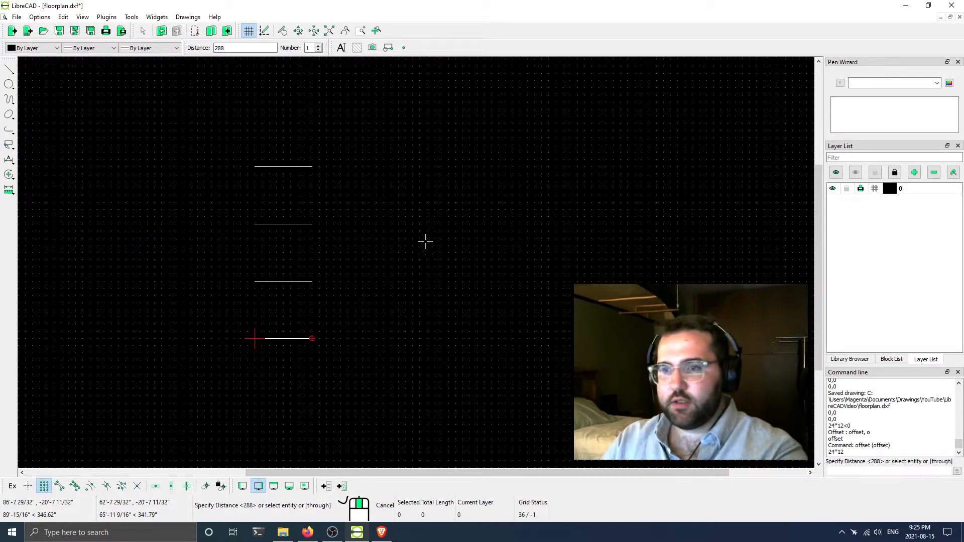
pyautogui.press('Escape')
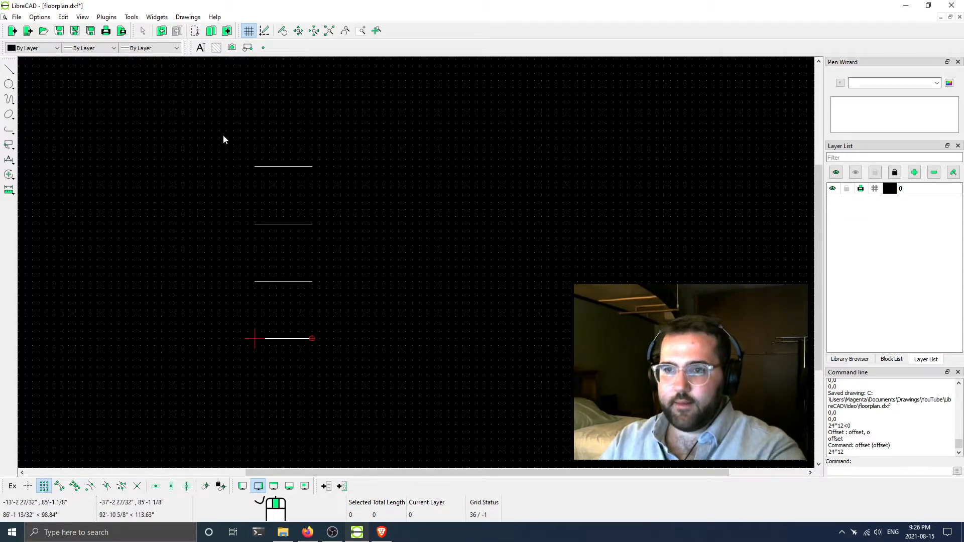
# Select the two uppermost horizontal lines with a selection window and delete them
pyautogui.moveTo(226, 131); pyautogui.dragTo(421, 258)
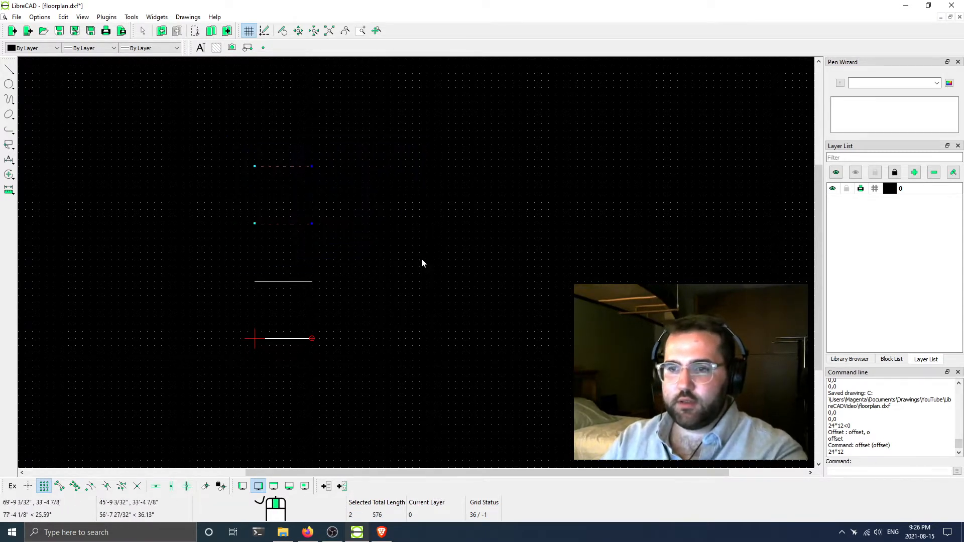
pyautogui.press('Delete')
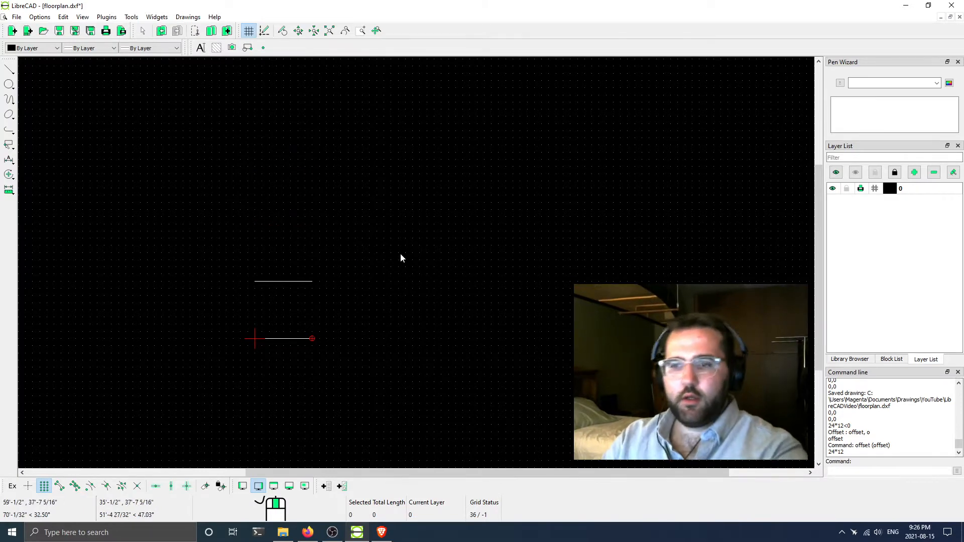
# Turn off grid snapping and turn on endpoint snapping
pyautogui.scroll(-2, 381, 239)
pyautogui.scroll(3, 275, 191)
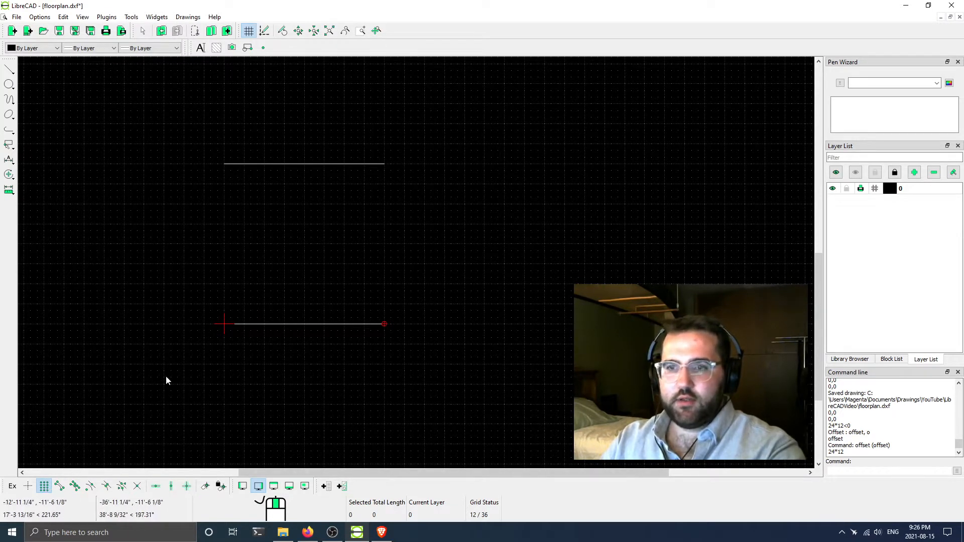
pyautogui.scroll(2, 228, 166)
pyautogui.scroll(5, 256, 184)
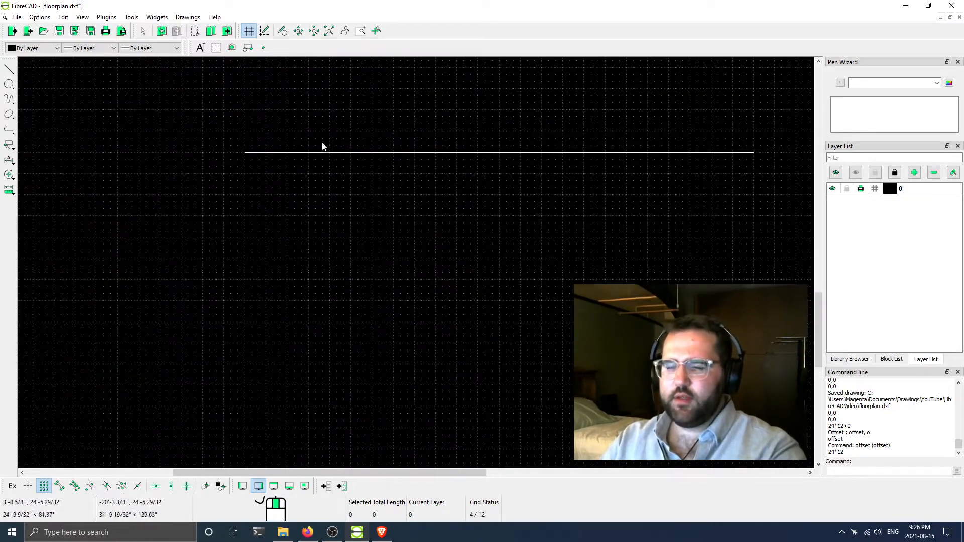
pyautogui.scroll(-4, 338, 210)
pyautogui.moveTo(355, 312); pyautogui.dragTo(314, 258, button='middle')
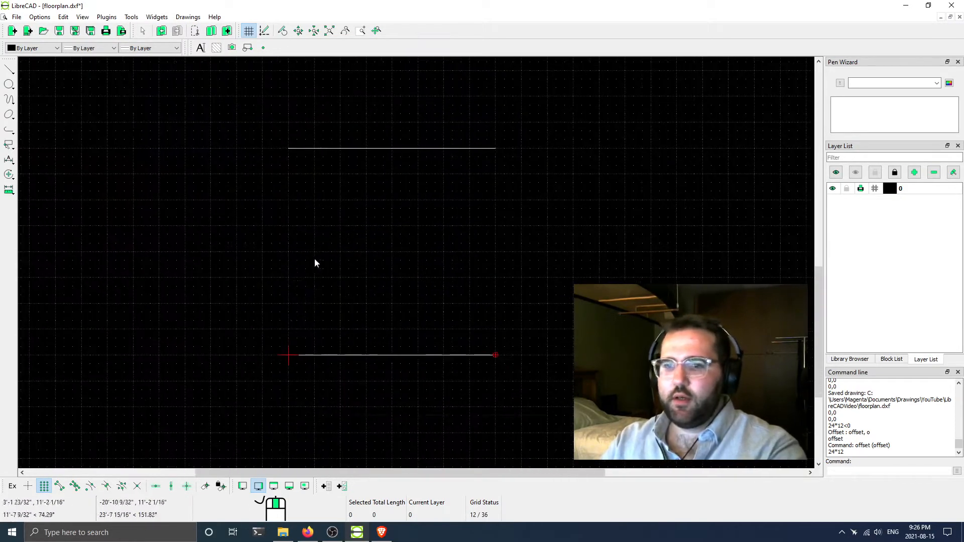
pyautogui.click(47, 486)
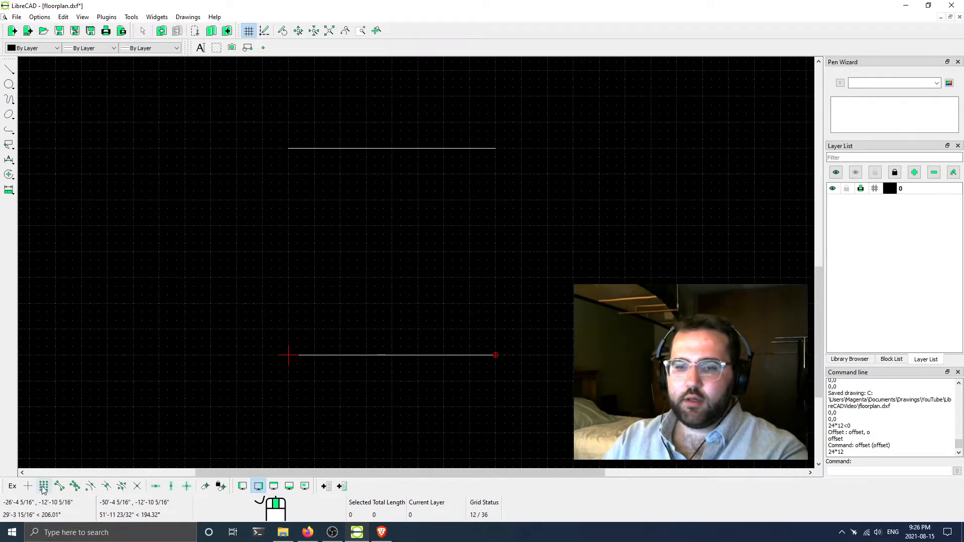
pyautogui.click(59, 486)
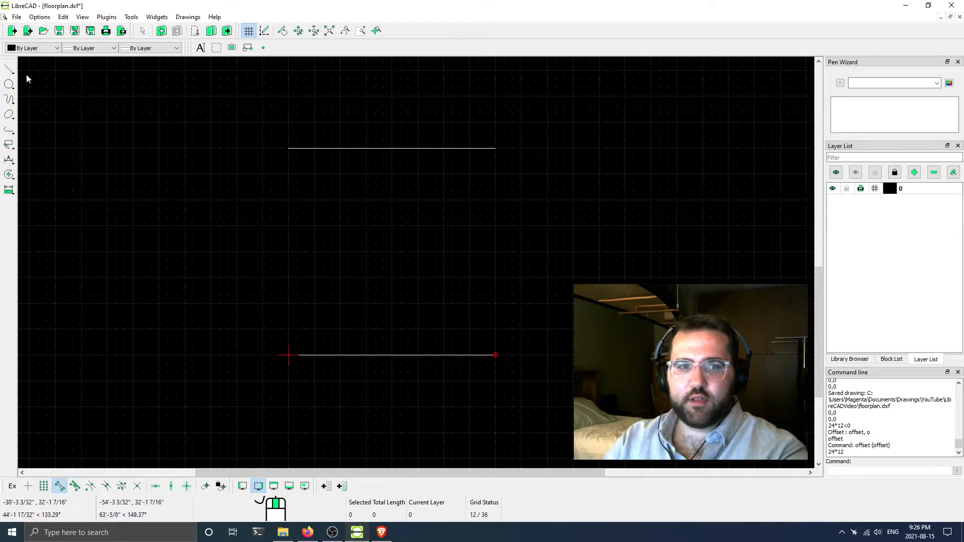
# Draw a two-point line from the left endpoint of the upper line down to the origin and end the line command
pyautogui.click(10, 71)
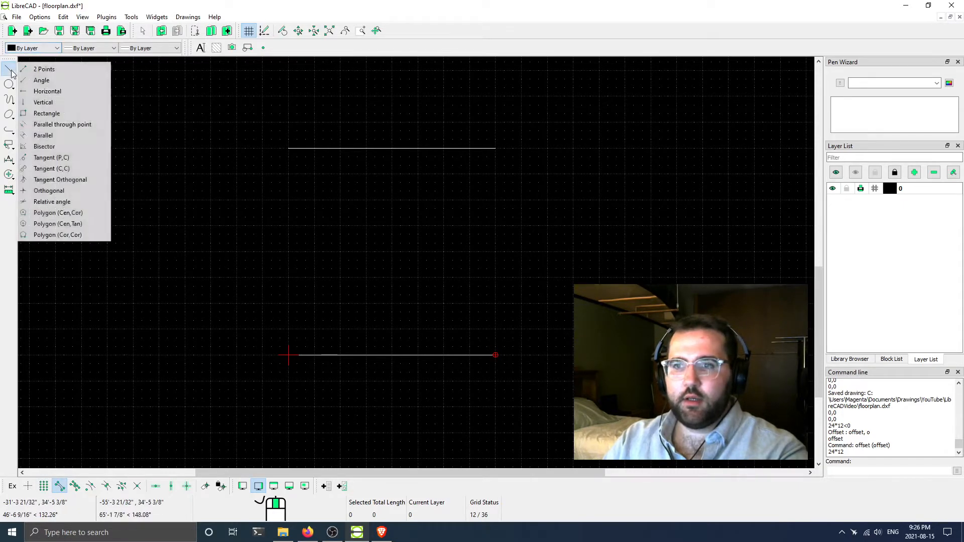
pyautogui.click(66, 70)
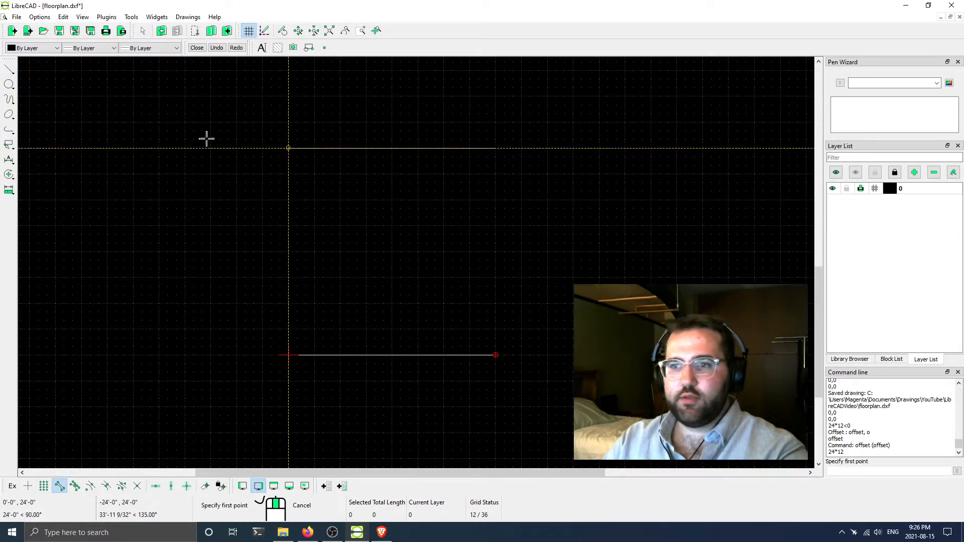
pyautogui.click(286, 147)
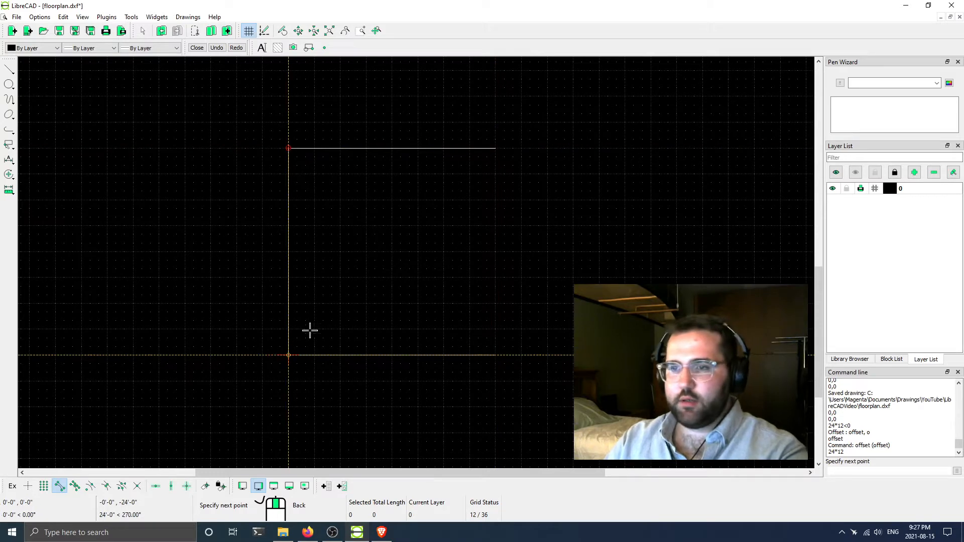
pyautogui.click(288, 355)
pyautogui.press('Escape')
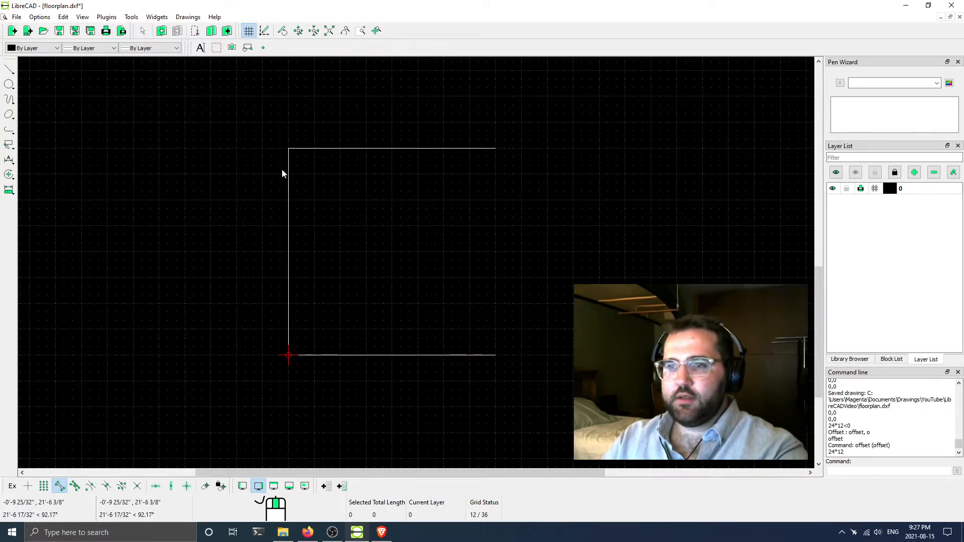
# Select the vertical line and the upper horizontal line individually to check that they are separate objects, clearing the selection each time
pyautogui.click(291, 237)
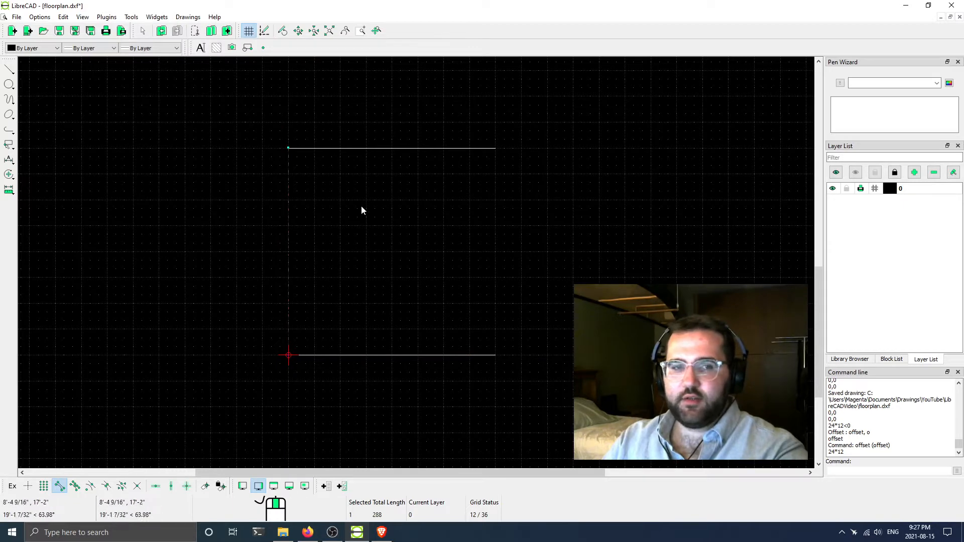
pyautogui.press('Escape')
pyautogui.click(365, 151)
pyautogui.rightClick(393, 334)
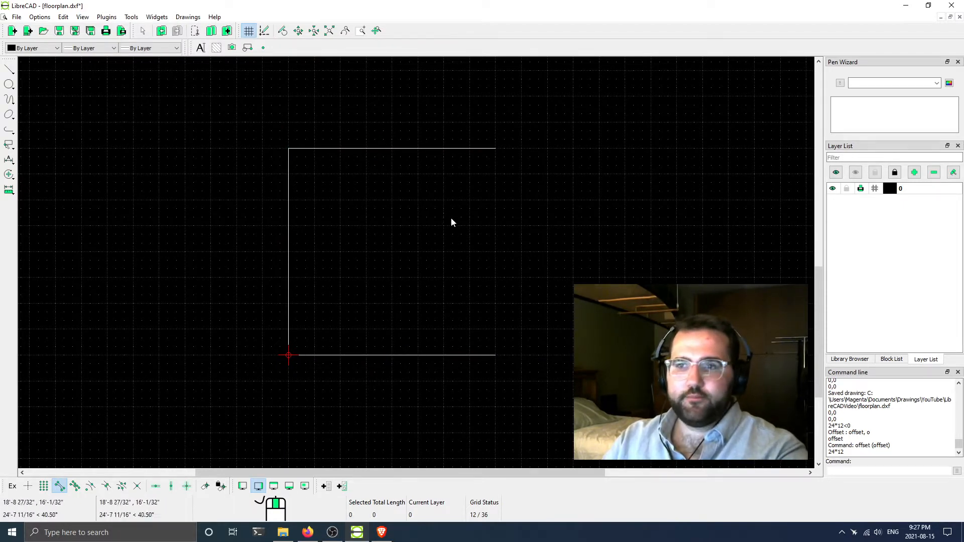
pyautogui.scroll(-2, 451, 217)
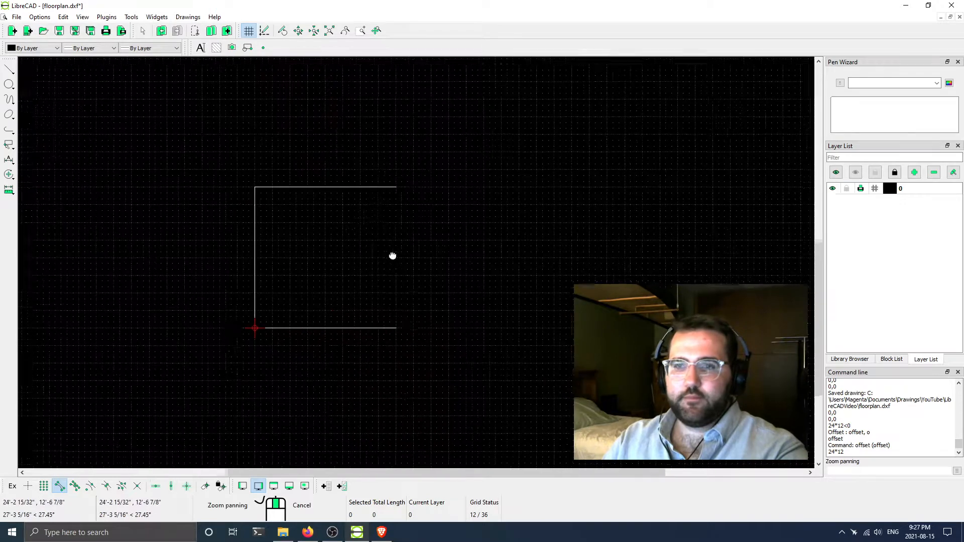
pyautogui.click(10, 130)
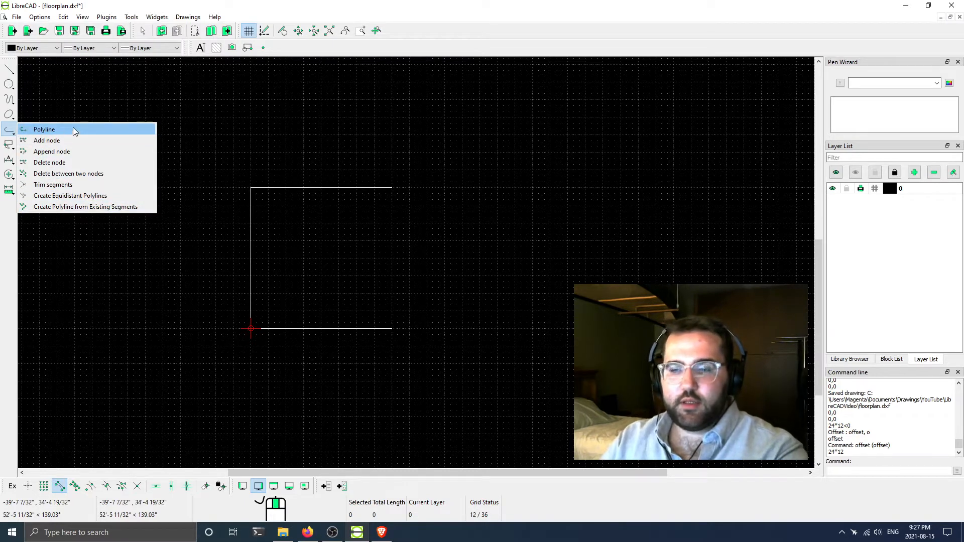
pyautogui.click(100, 129)
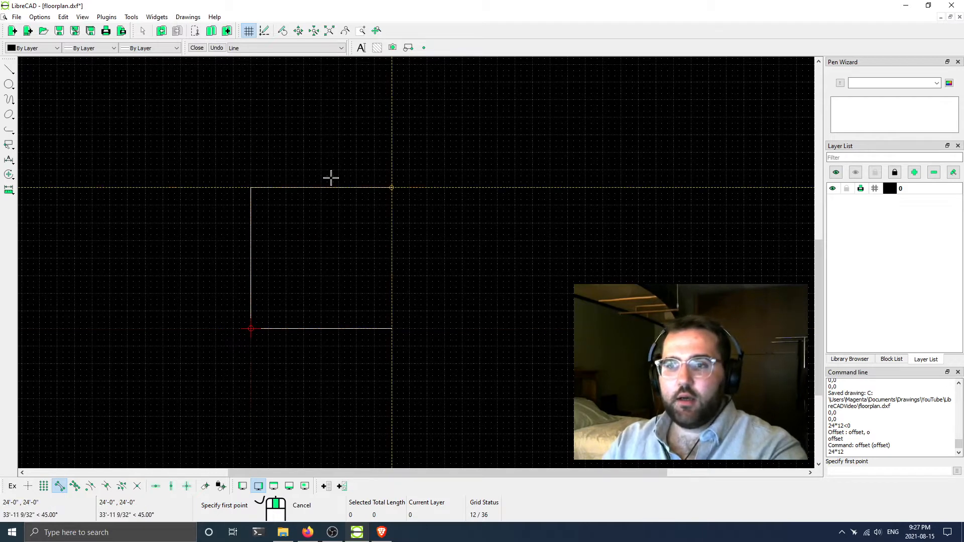
pyautogui.rightClick(200, 185)
# Window-select all three lines and create a polyline from these existing segments
pyautogui.moveTo(172, 118); pyautogui.dragTo(399, 374)
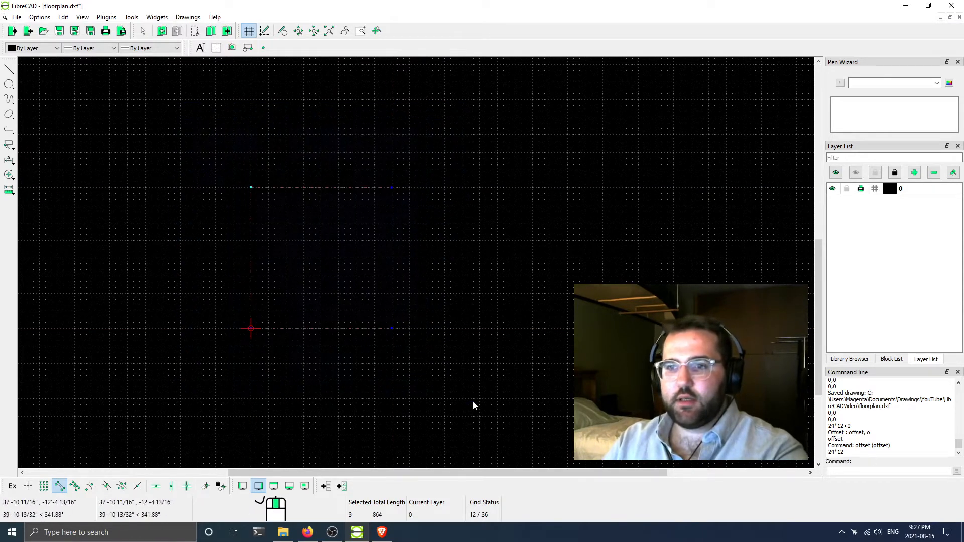
pyautogui.scroll(3, 245, 179)
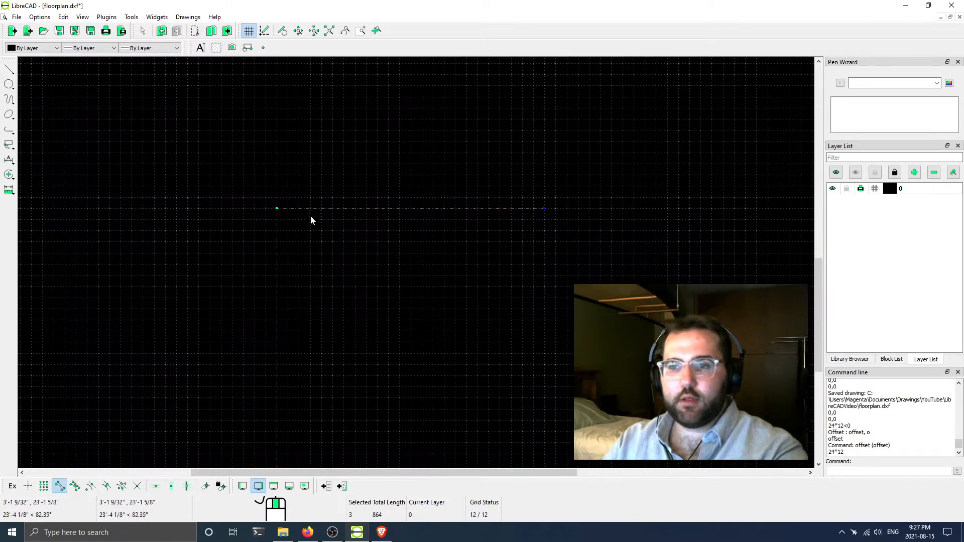
pyautogui.scroll(-5, 290, 246)
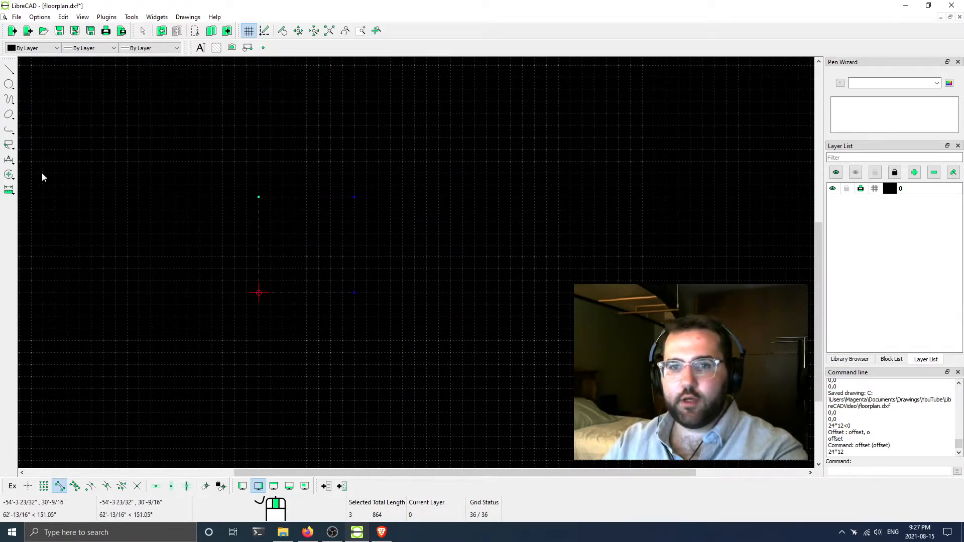
pyautogui.click(9, 130)
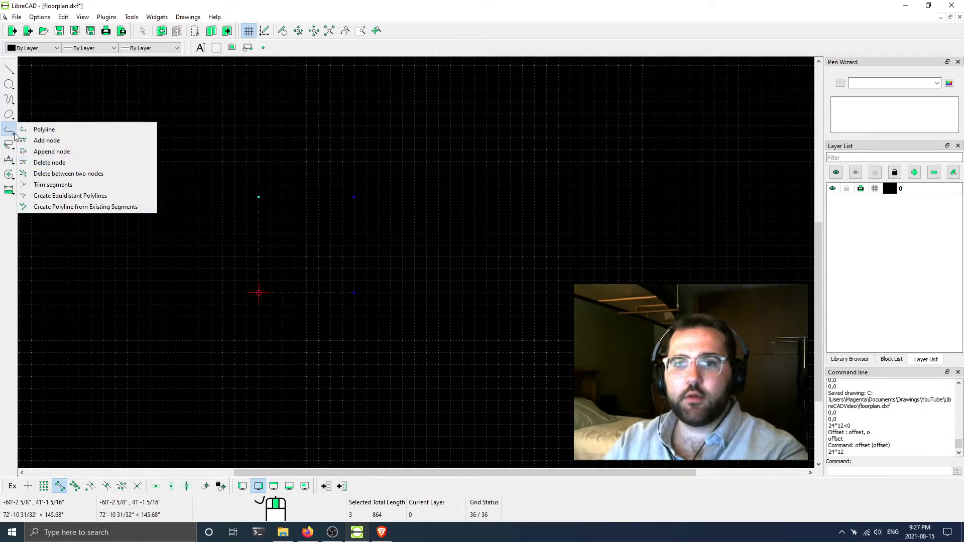
pyautogui.click(99, 207)
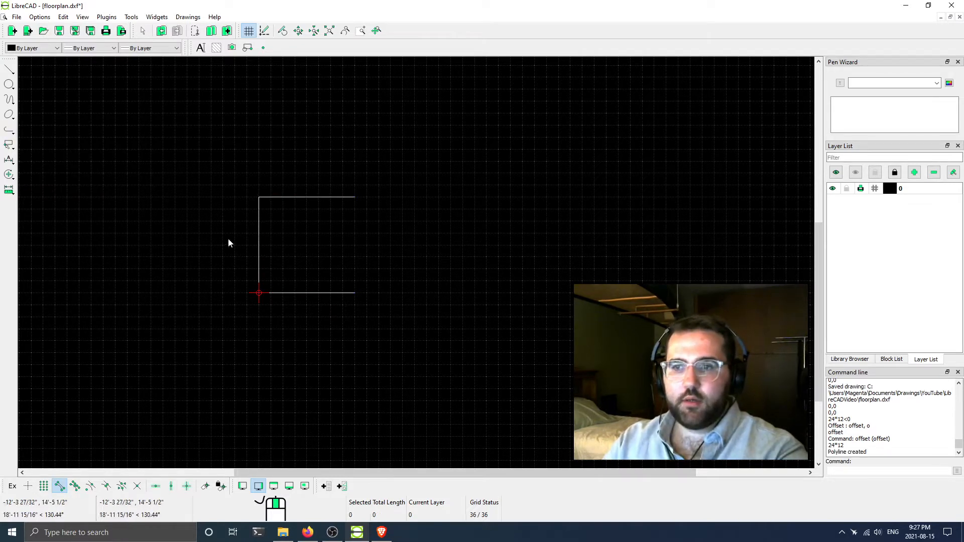
# Select the new polyline by its upper side to check that it behaves as one object, and clear the selection
pyautogui.click(308, 197)
pyautogui.press('Escape')
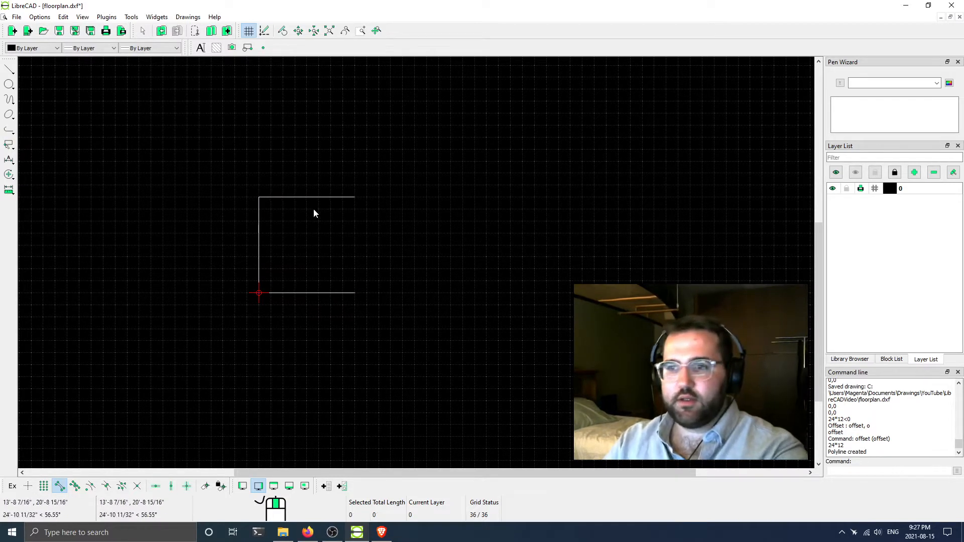
pyautogui.moveTo(308, 194); pyautogui.dragTo(302, 221)
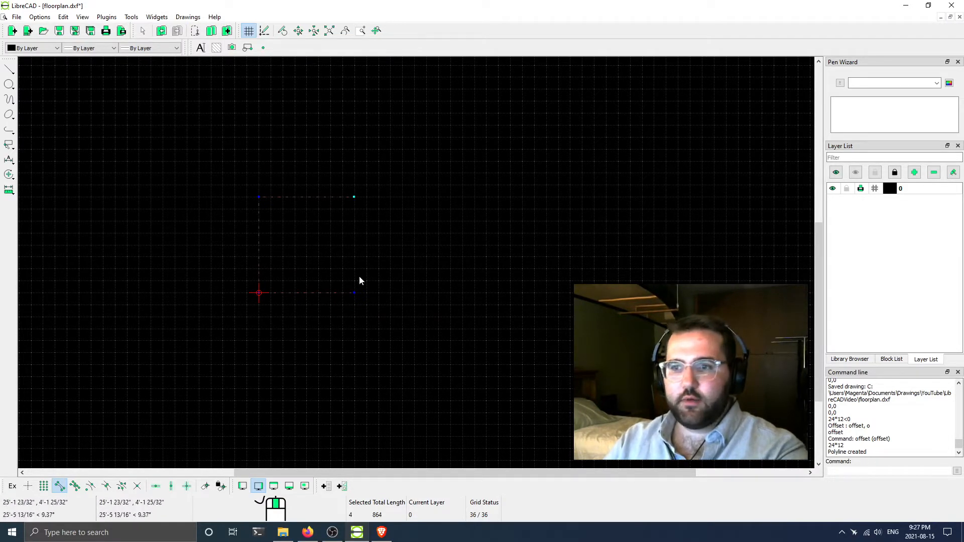
pyautogui.moveTo(367, 304); pyautogui.dragTo(297, 317, button='middle')
pyautogui.press('Escape')
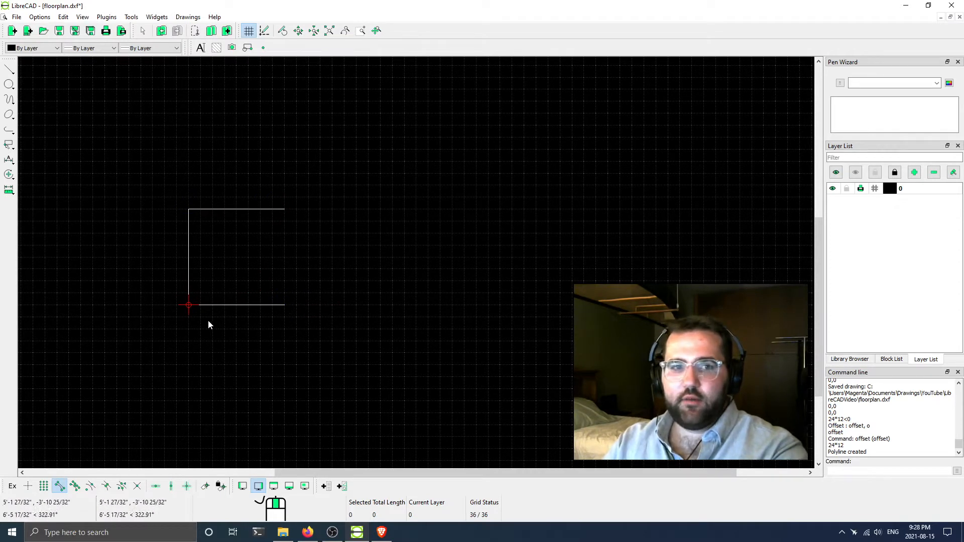
# Begin mirroring the C-shaped polyline, using endpoint snapping to place the mirror line's first point at its upper right endpoint
pyautogui.moveTo(304, 215); pyautogui.dragTo(272, 251, button='middle')
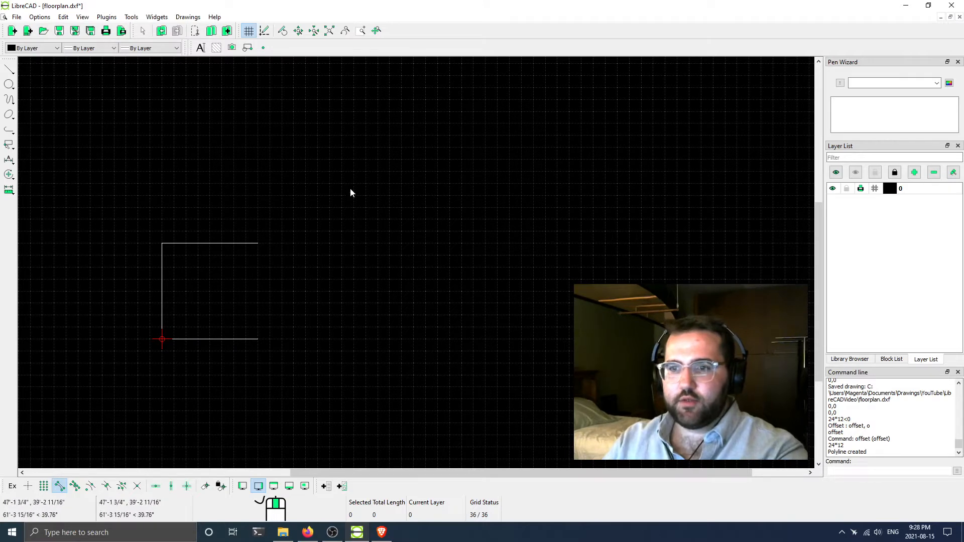
pyautogui.moveTo(262, 271); pyautogui.dragTo(247, 237, button='middle')
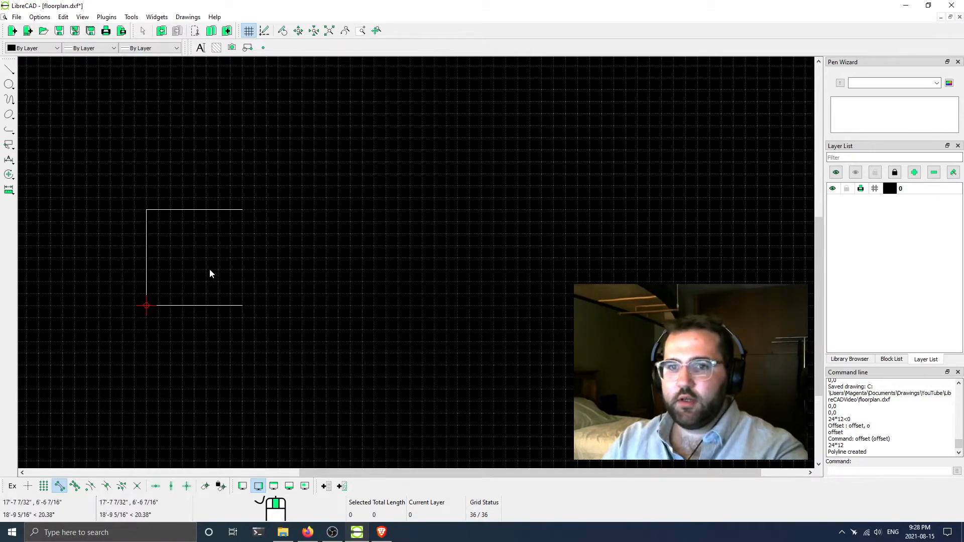
pyautogui.scroll(1, 242, 245)
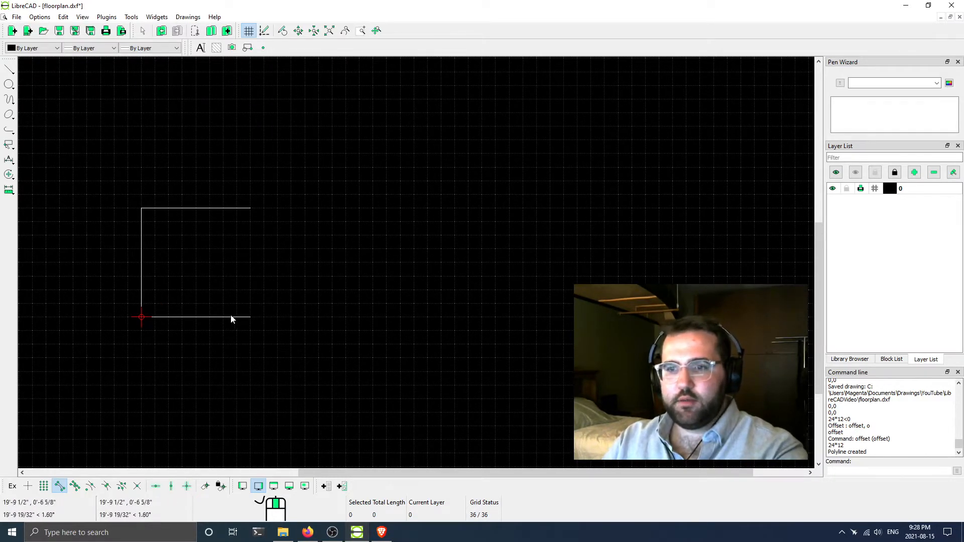
pyautogui.click(228, 213)
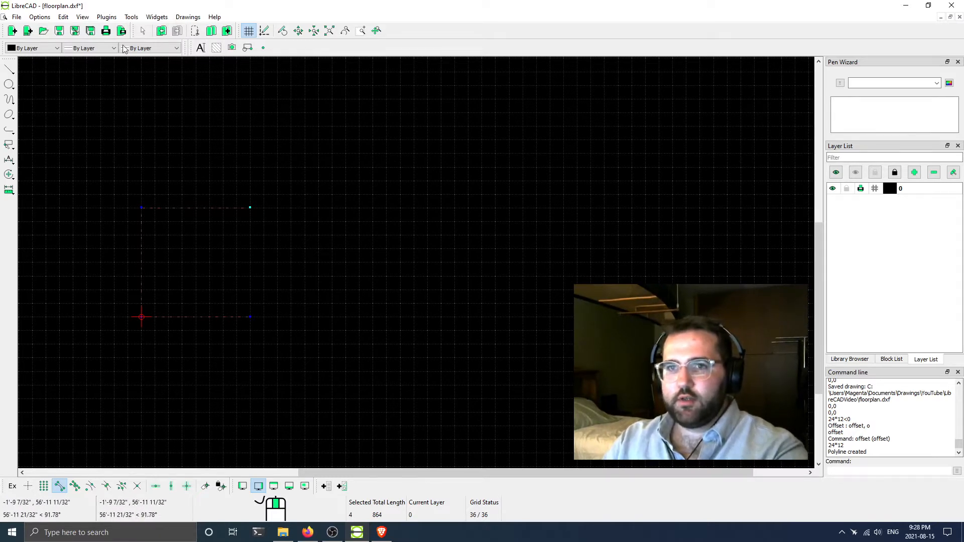
pyautogui.click(131, 18)
pyautogui.moveTo(173, 112)
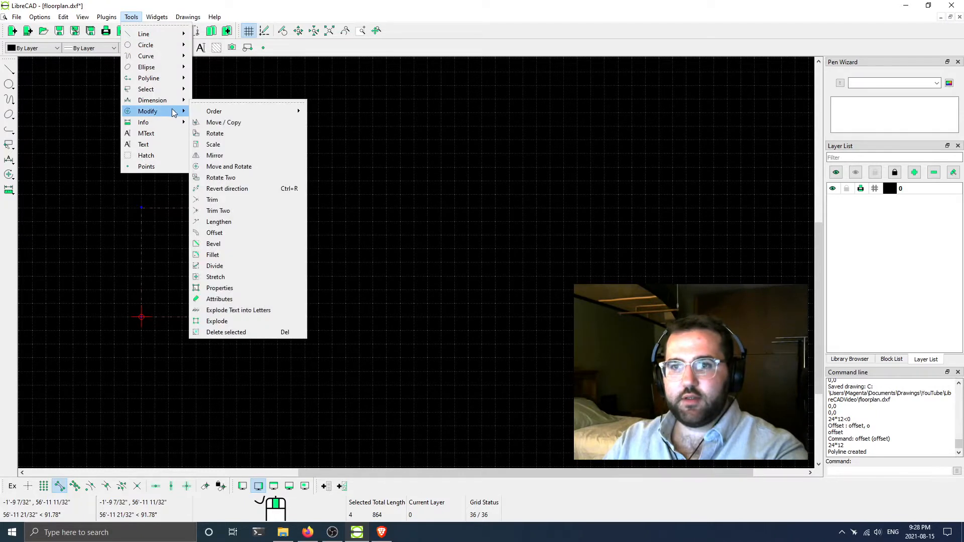
pyautogui.click(224, 159)
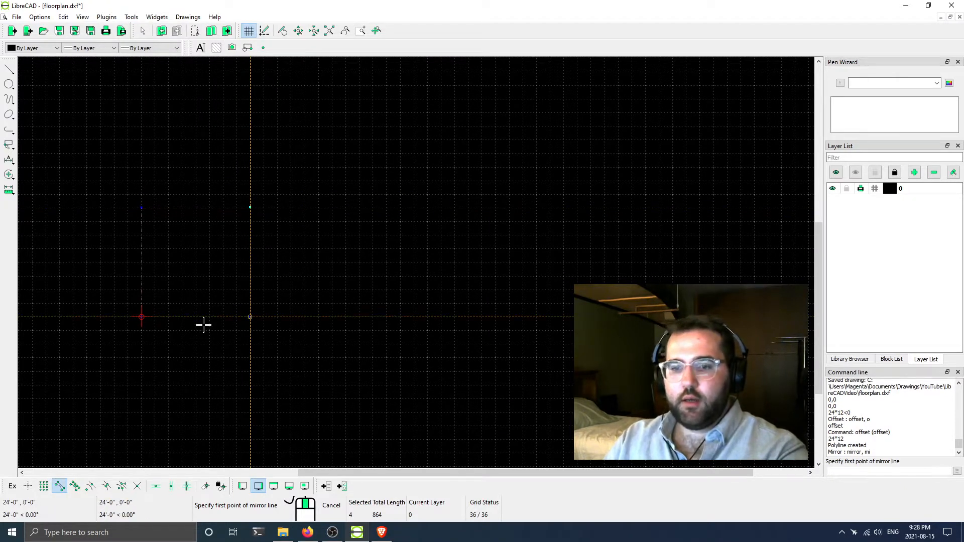
pyautogui.click(59, 486)
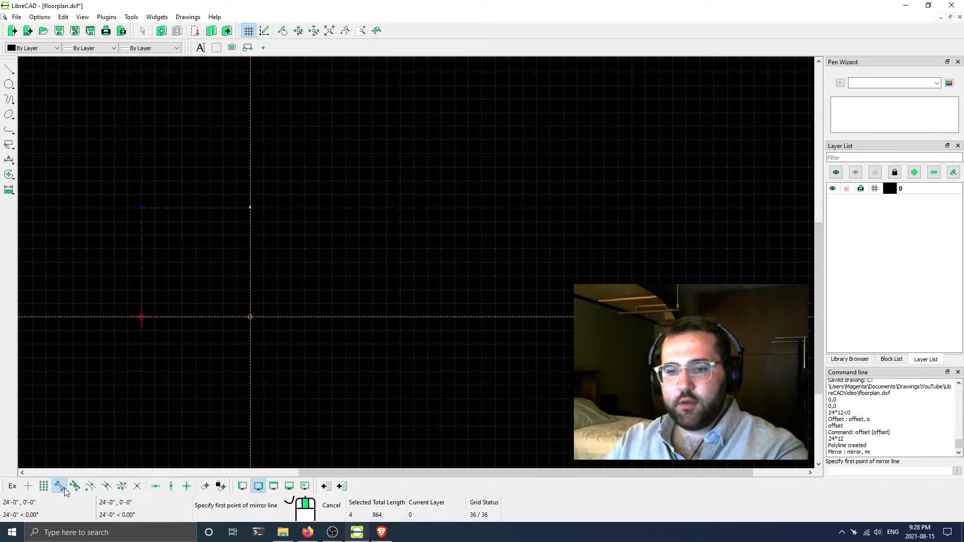
pyautogui.click(172, 487)
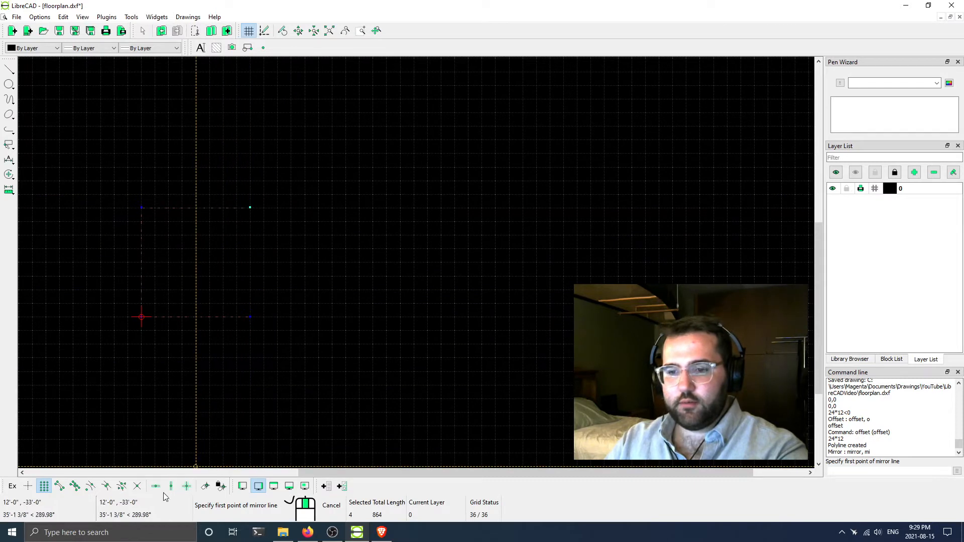
pyautogui.click(59, 486)
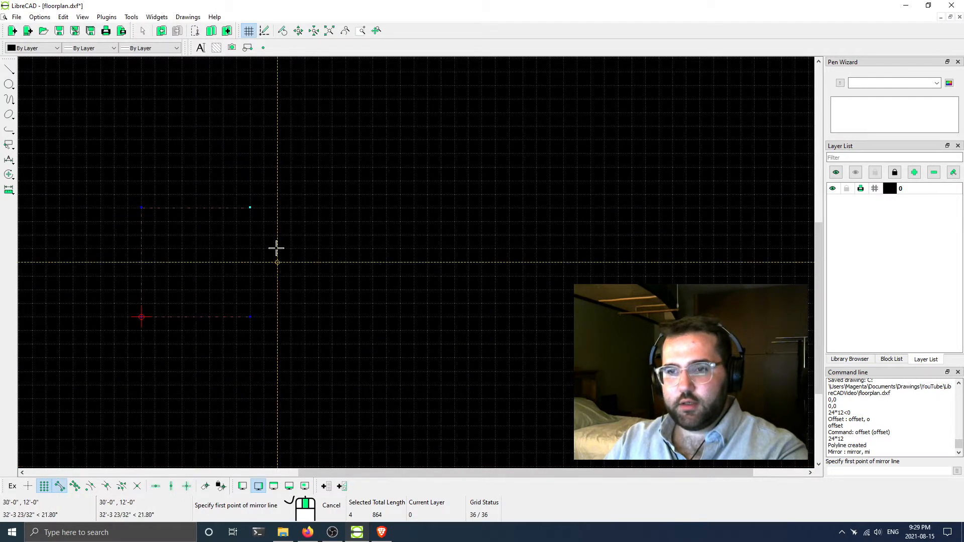
pyautogui.click(44, 486)
pyautogui.click(250, 208)
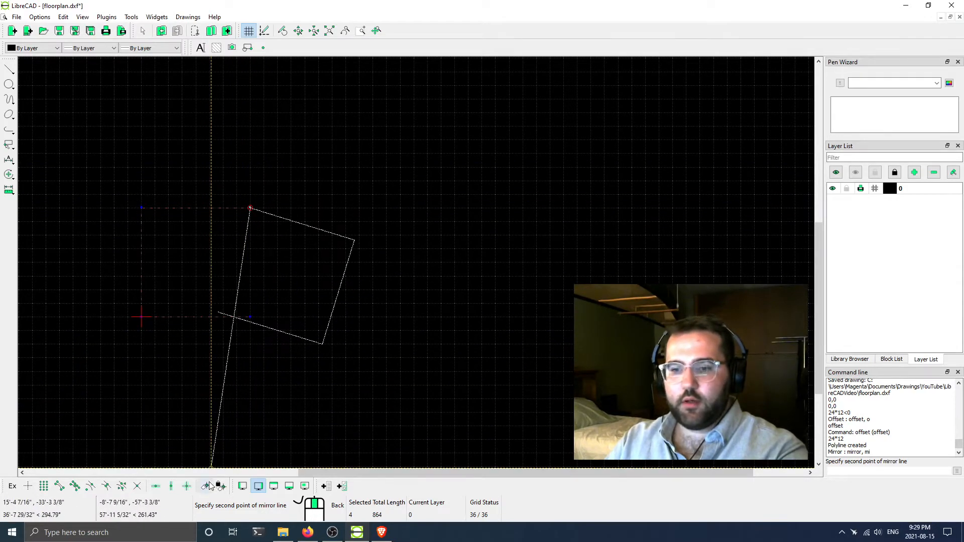
# Place the mirror line's second point at the polyline's lower right endpoint and create the mirrored copy, keeping the original
pyautogui.click(59, 486)
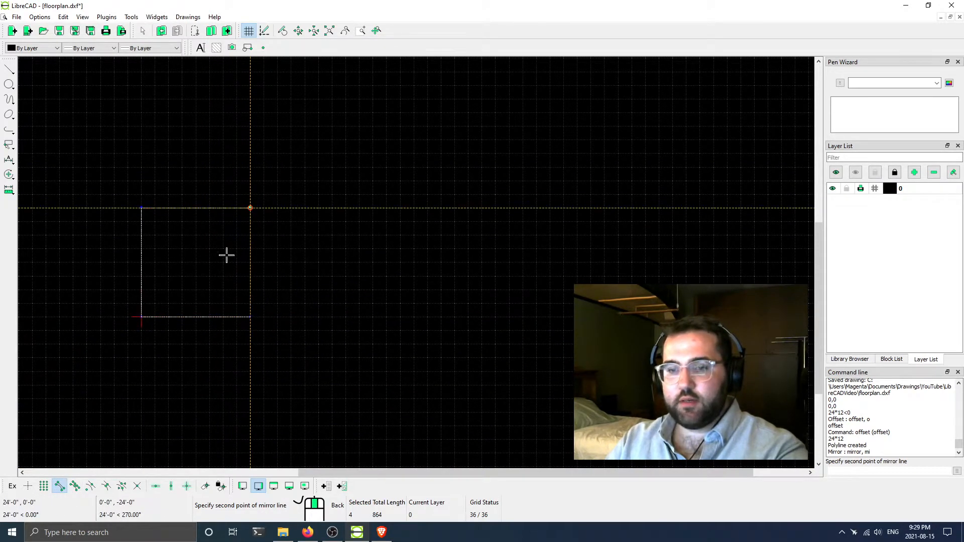
pyautogui.click(250, 317)
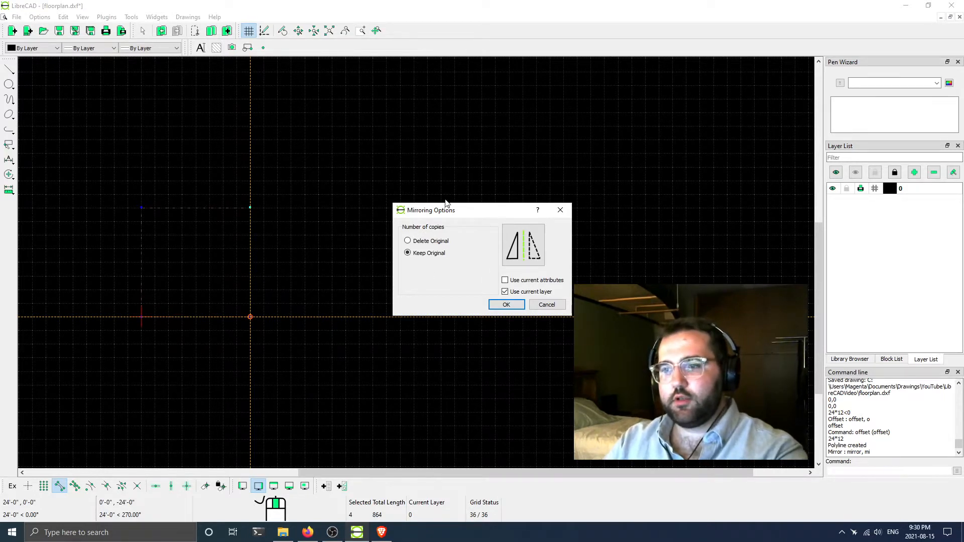
pyautogui.click(507, 304)
pyautogui.scroll(-1, 255, 264)
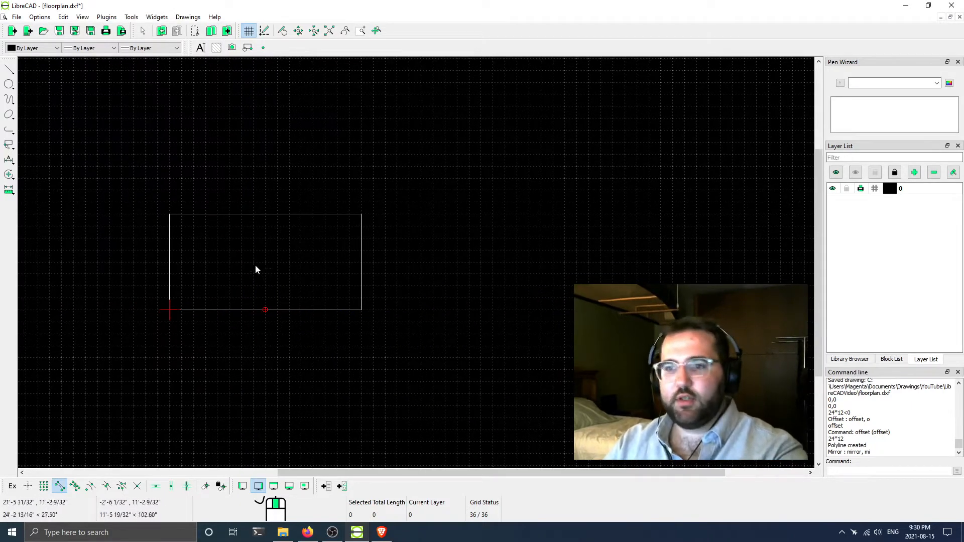
# Select both polylines by their upper sides to check how the mirrored halves relate, and clear the selection
pyautogui.scroll(2, 271, 210)
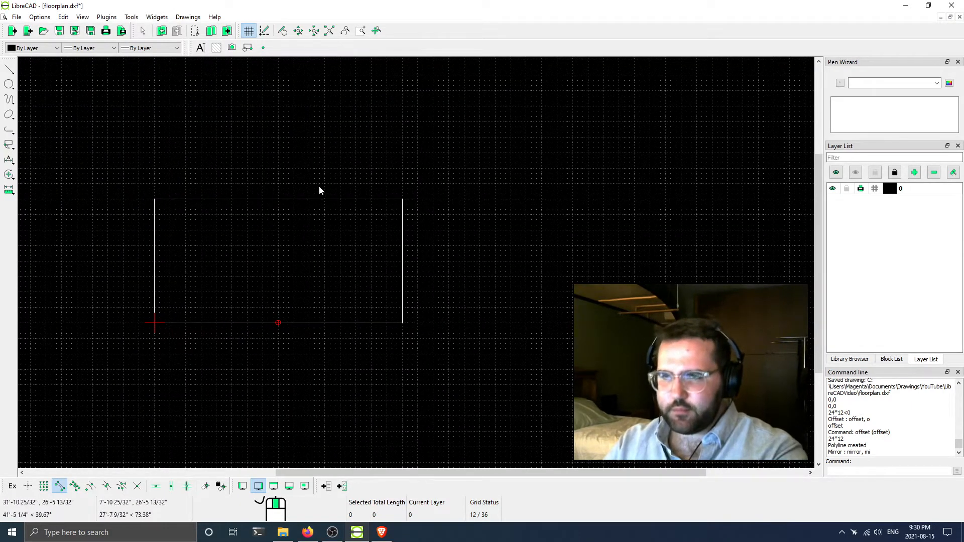
pyautogui.click(360, 200)
pyautogui.click(252, 200)
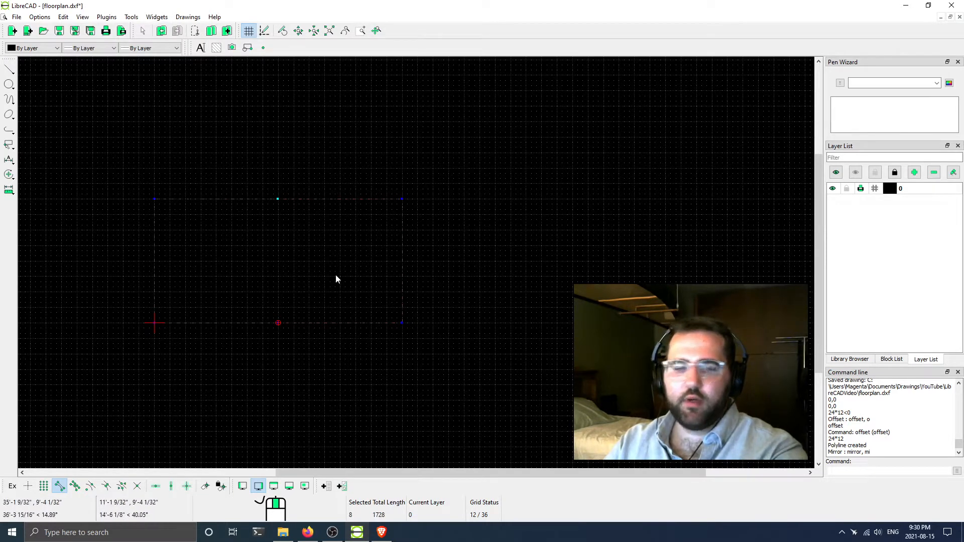
pyautogui.press('Escape')
# Begin moving the mirrored right-hand polyline with its lower left endpoint as reference point, and switch from endpoint to grid snapping
pyautogui.click(332, 323)
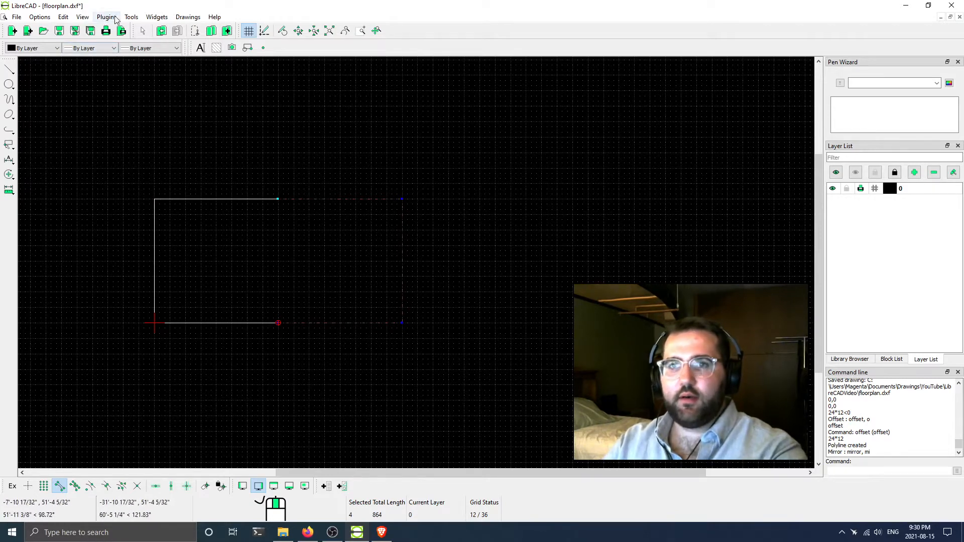
pyautogui.click(131, 16)
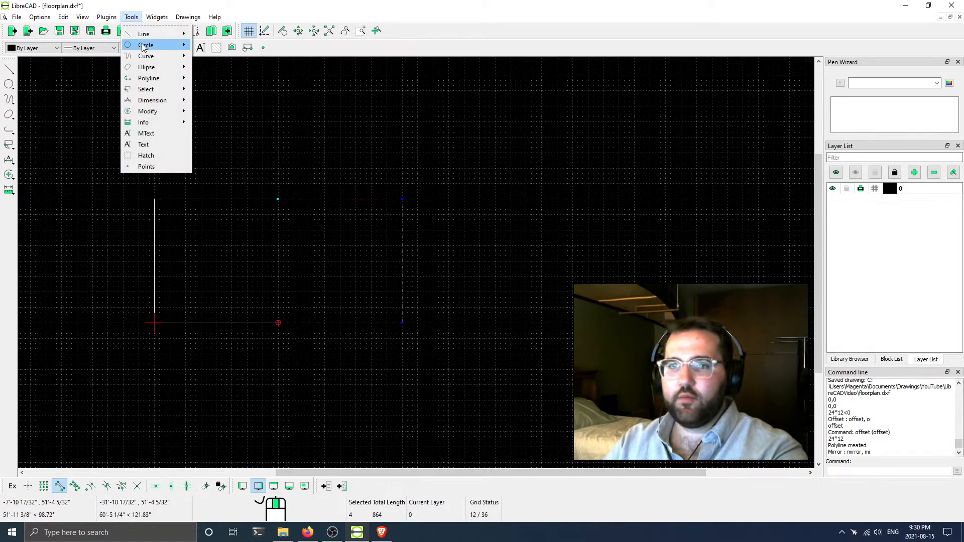
pyautogui.moveTo(143, 45)
pyautogui.moveTo(150, 111)
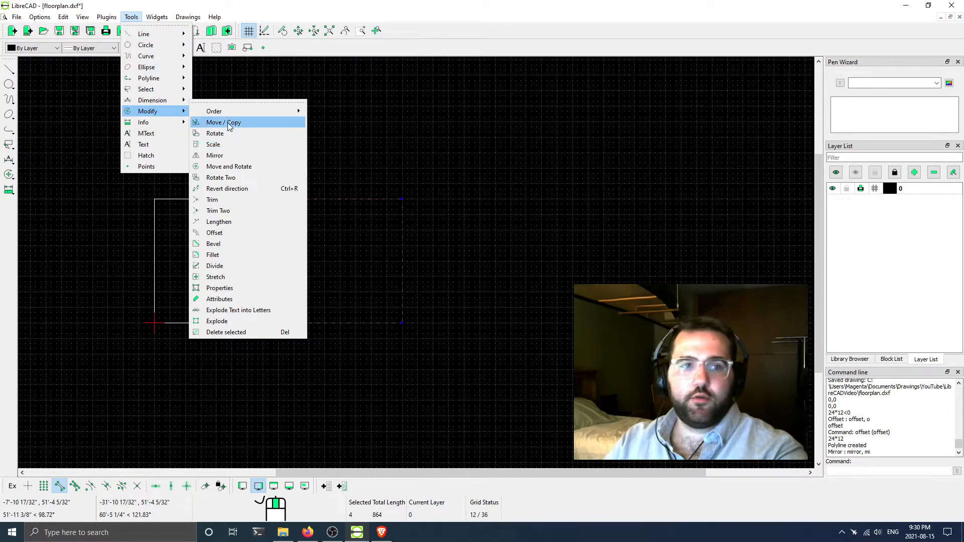
pyautogui.click(228, 122)
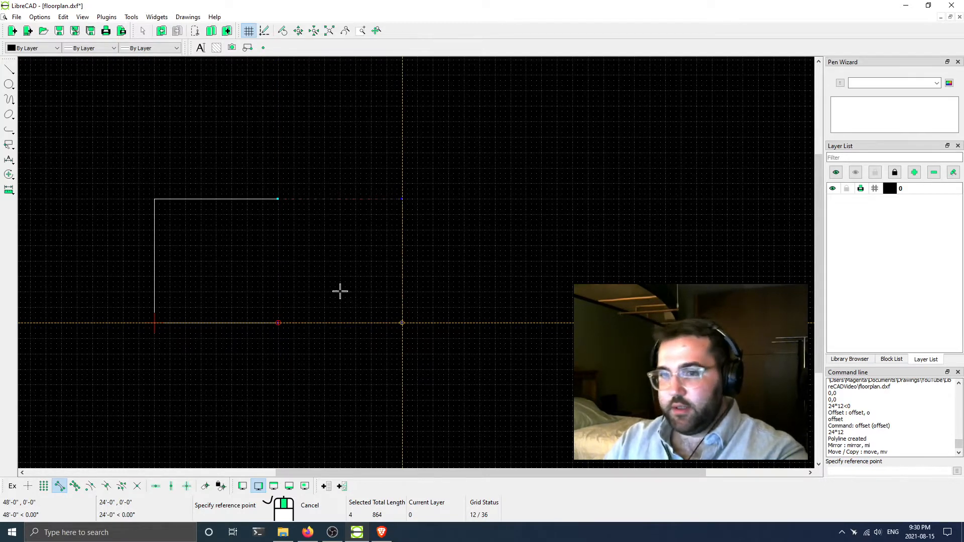
pyautogui.click(278, 323)
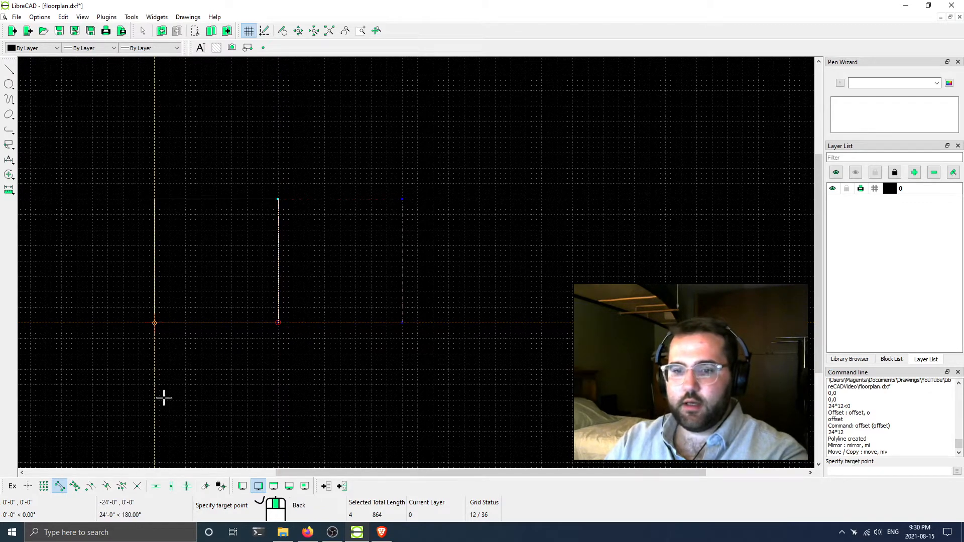
pyautogui.click(61, 488)
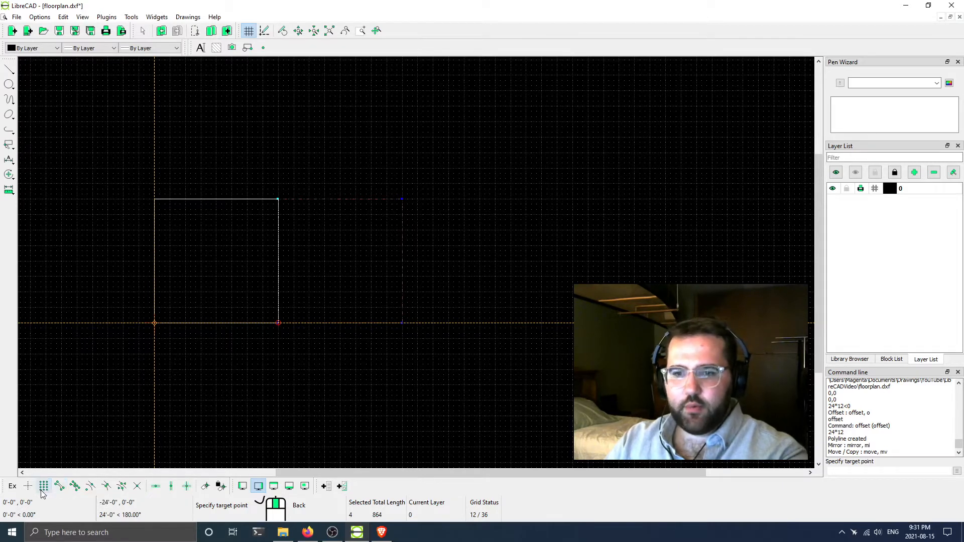
pyautogui.click(42, 489)
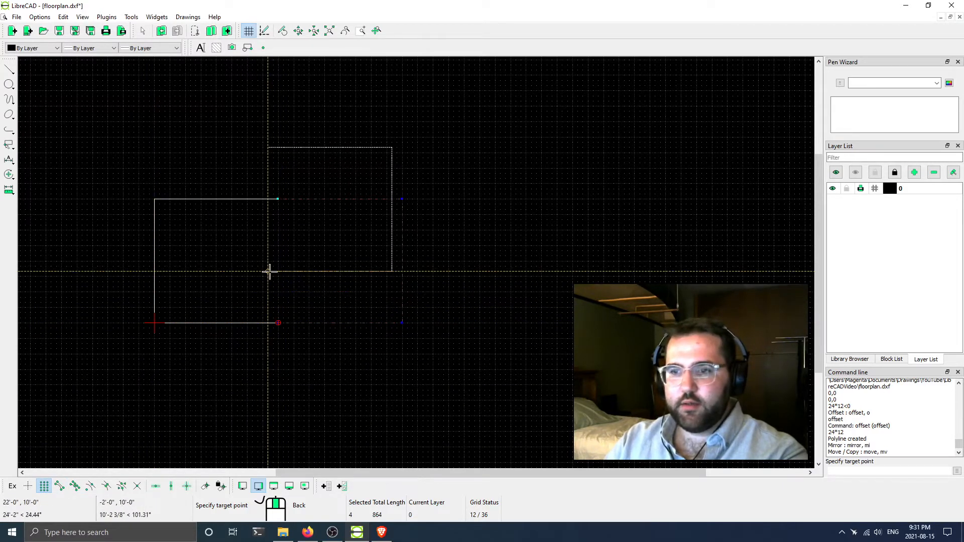
pyautogui.scroll(3, 287, 278)
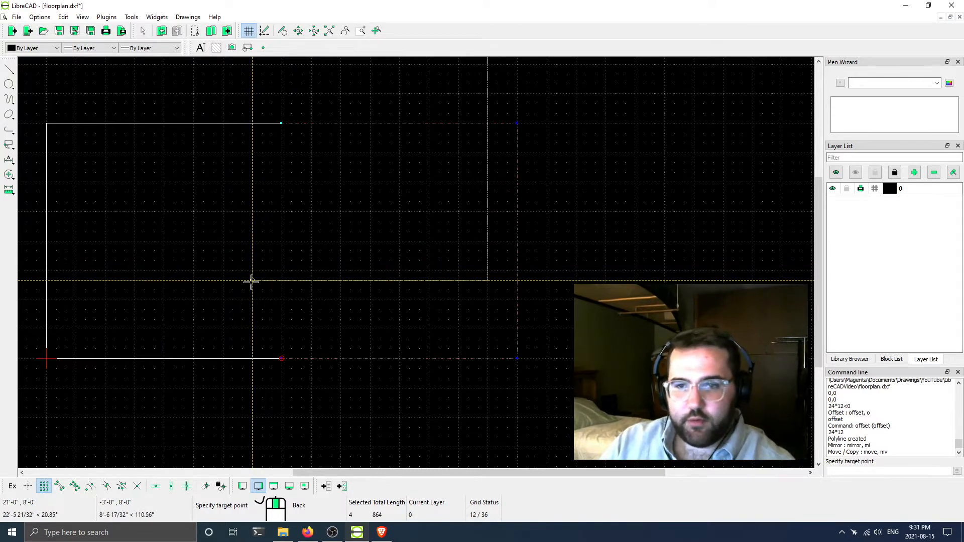
# Try middle-point snapping instead of grid snapping for the move target, and restore grid snapping
pyautogui.click(108, 486)
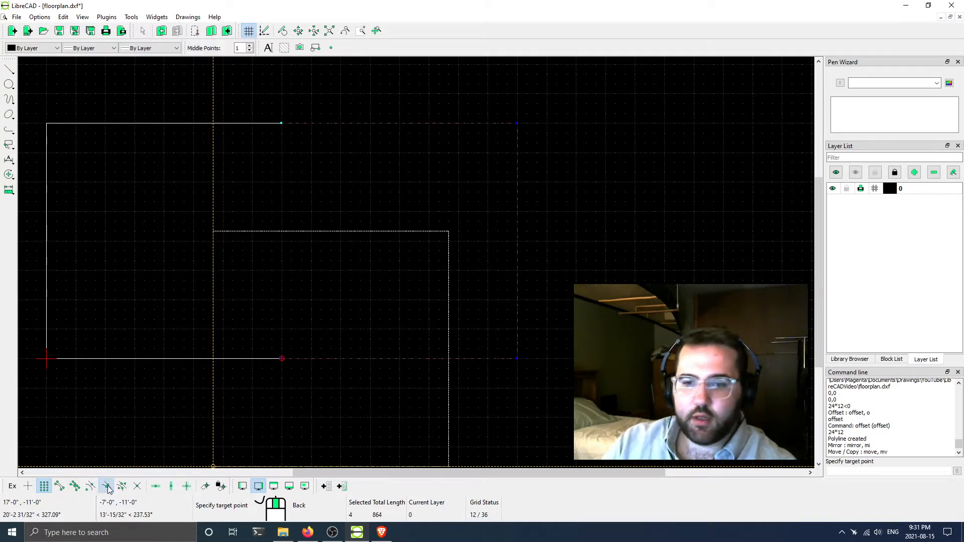
pyautogui.click(45, 487)
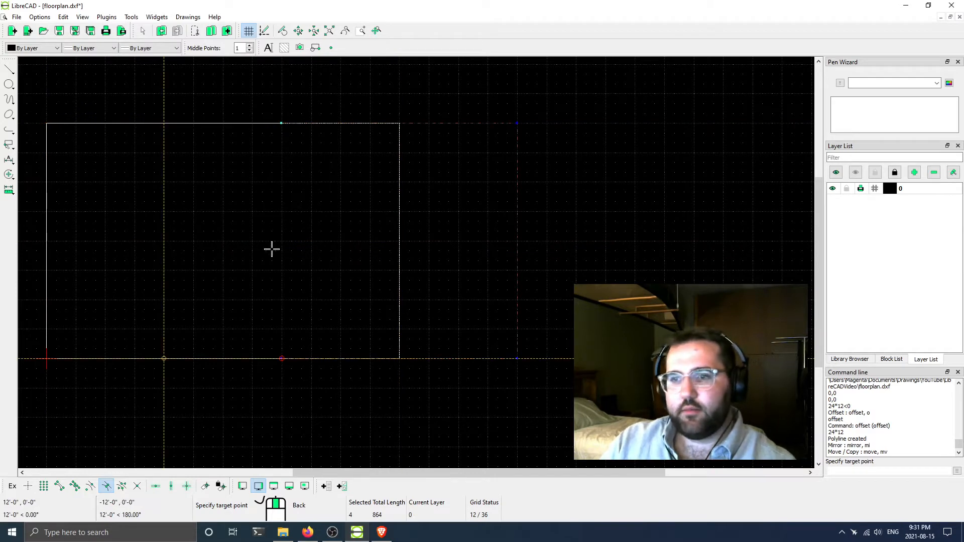
pyautogui.click(106, 486)
pyautogui.click(43, 486)
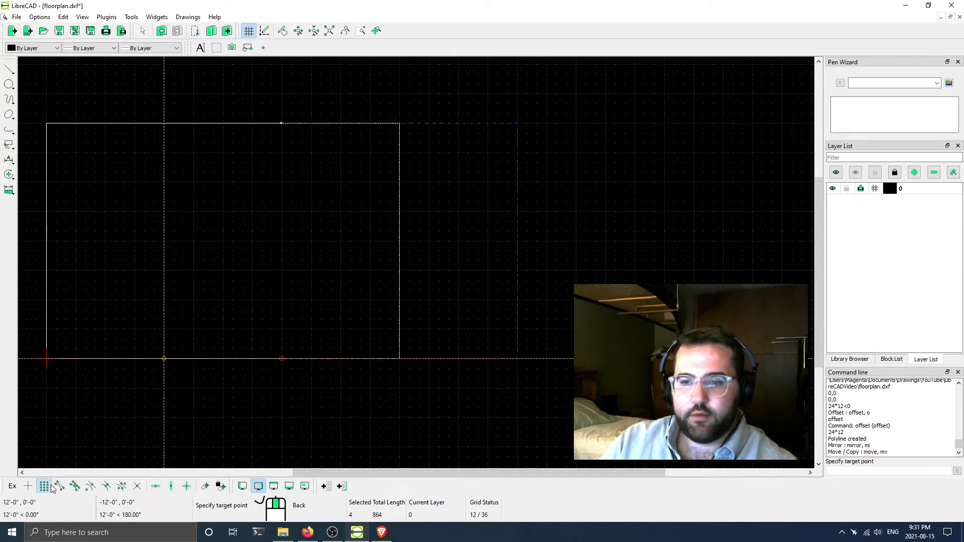
# Set the move target to grid point 24'-0", 12'-0", move the polyline with Delete Original, and clear the selection
pyautogui.click(282, 241)
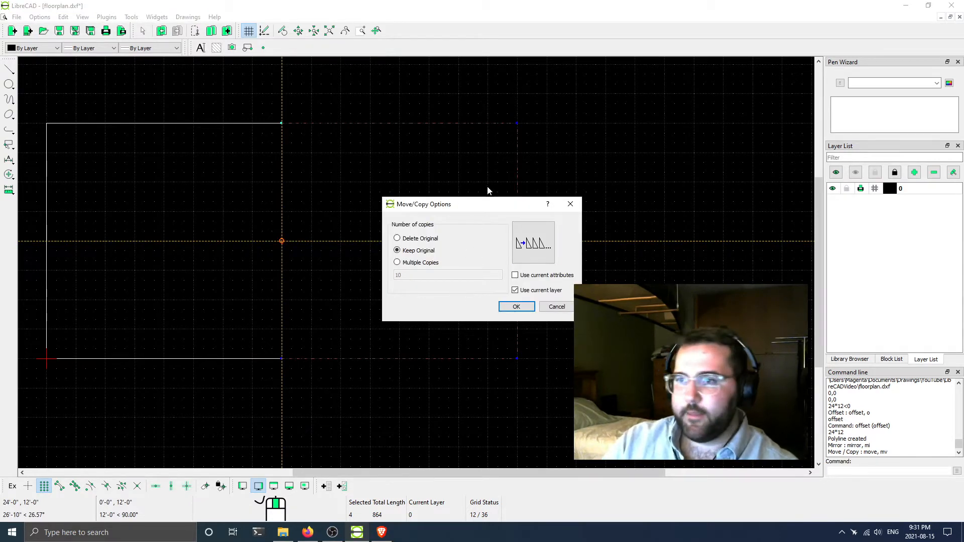
pyautogui.moveTo(484, 206); pyautogui.dragTo(323, 208)
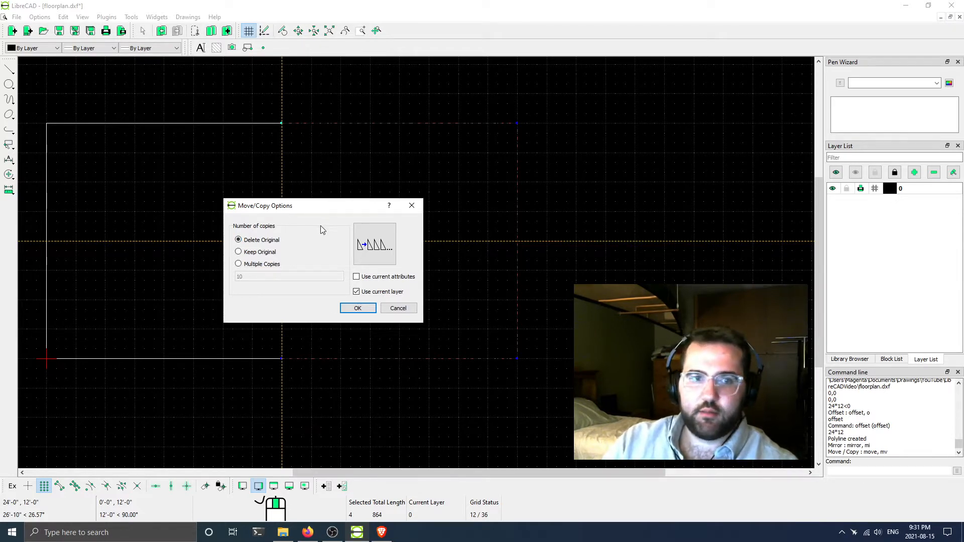
pyautogui.click(357, 308)
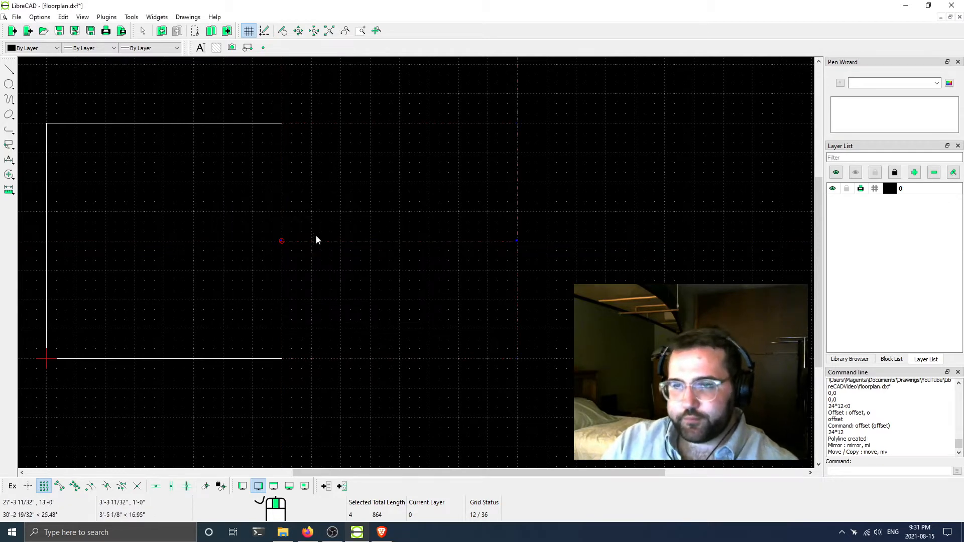
pyautogui.scroll(-2, 351, 263)
pyautogui.scroll(-2, 345, 275)
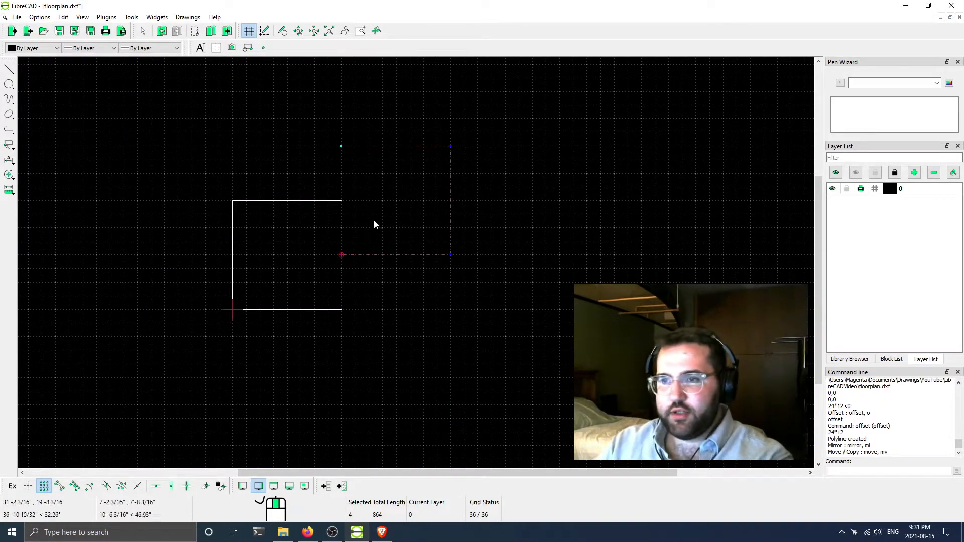
pyautogui.press('Escape')
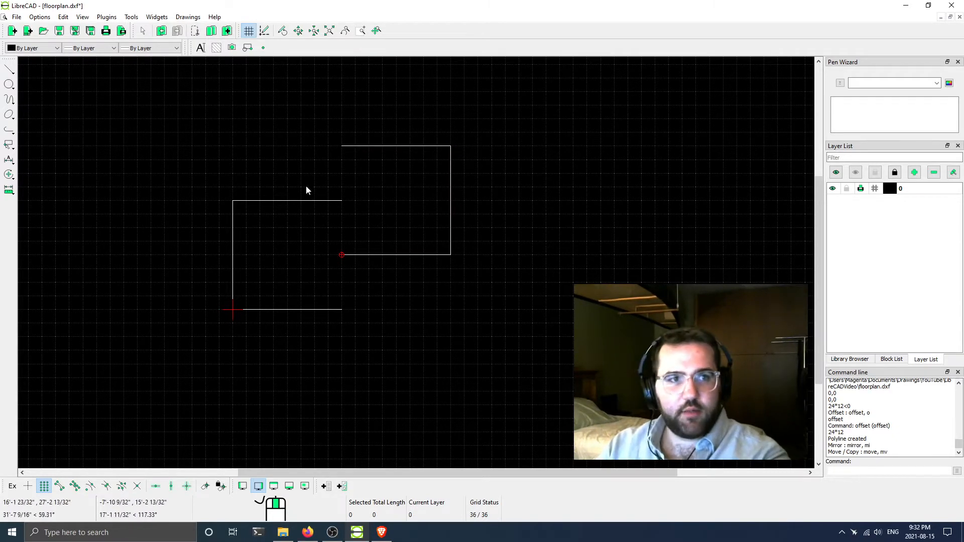
# Draw a two-point line with endpoint snapping joining the polylines' open lower ends, from 24'-0", 0'-0" to 24'-0", 12'-0"
pyautogui.scroll(1, 309, 191)
pyautogui.scroll(1, 366, 171)
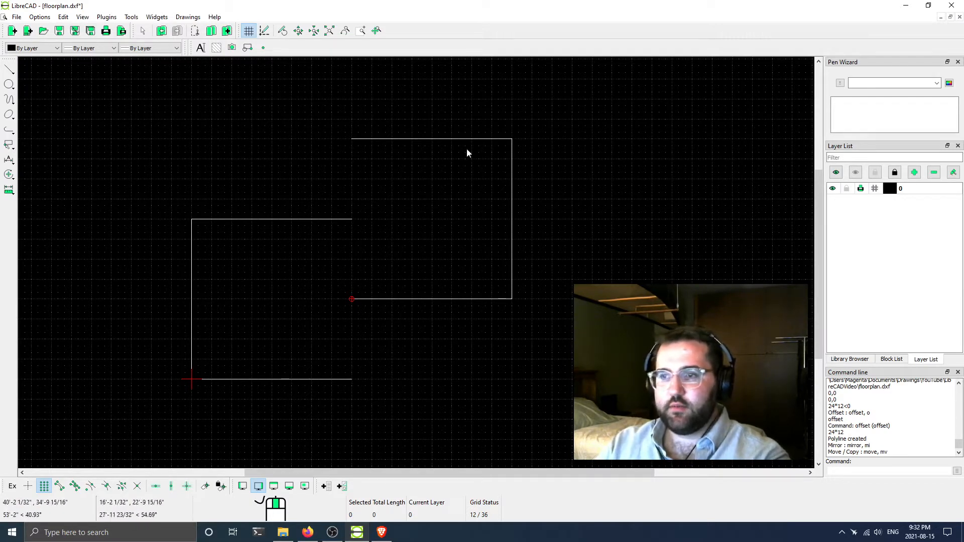
pyautogui.click(9, 69)
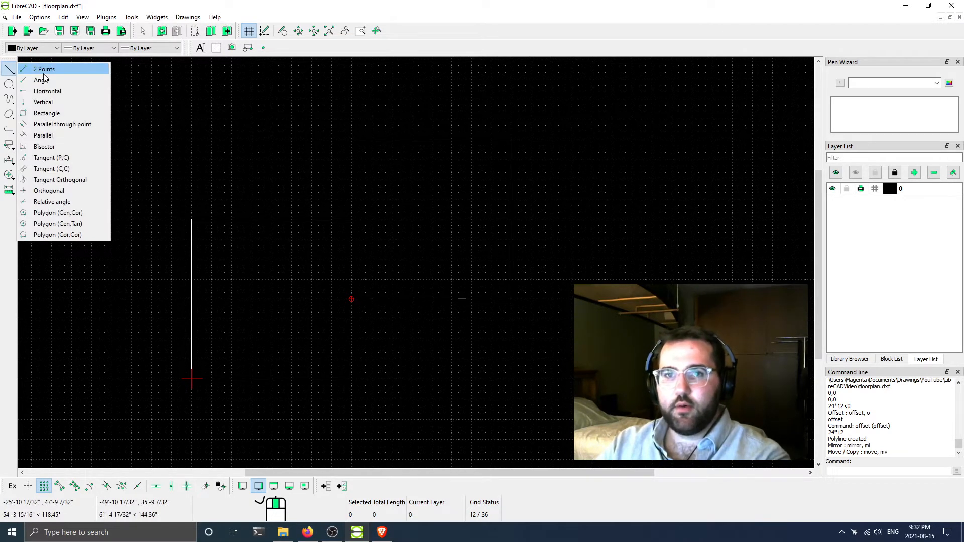
pyautogui.click(30, 68)
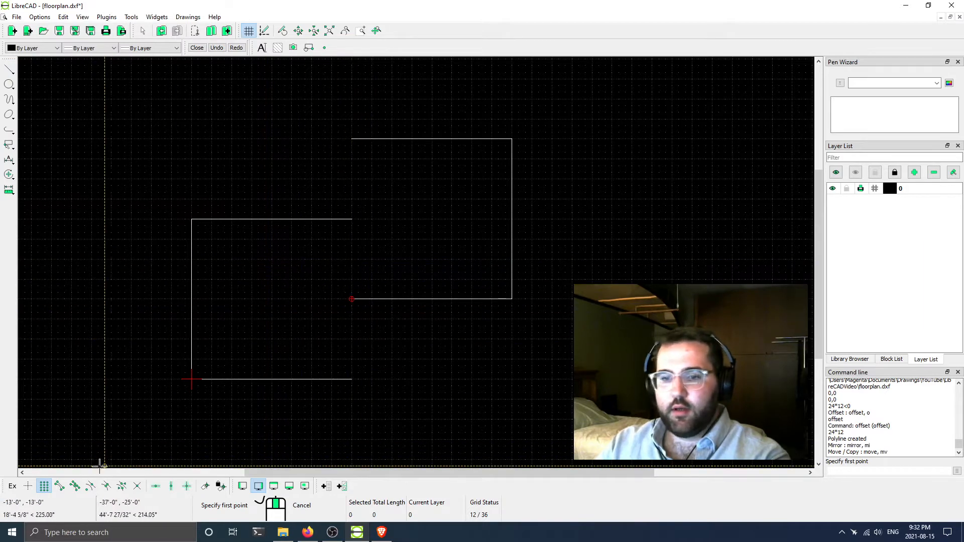
pyautogui.click(59, 486)
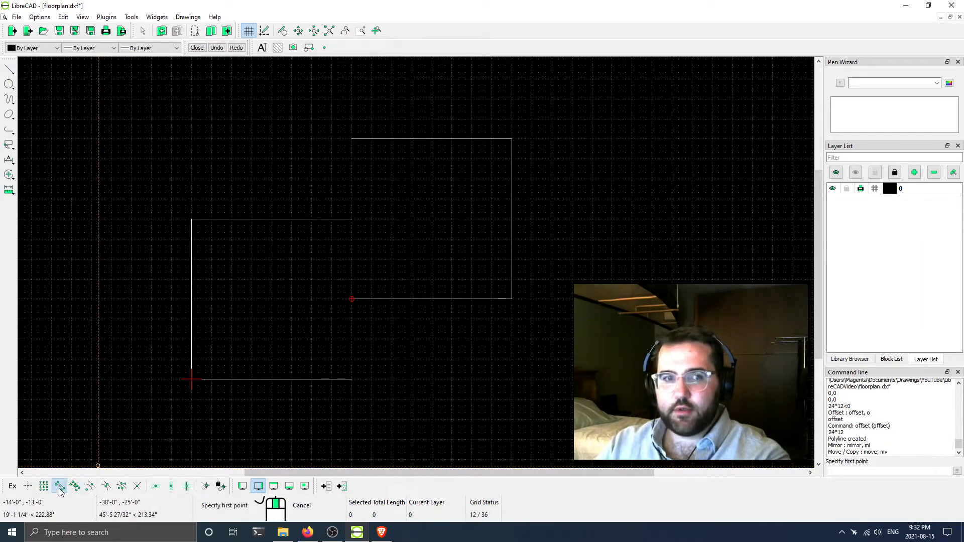
pyautogui.click(351, 380)
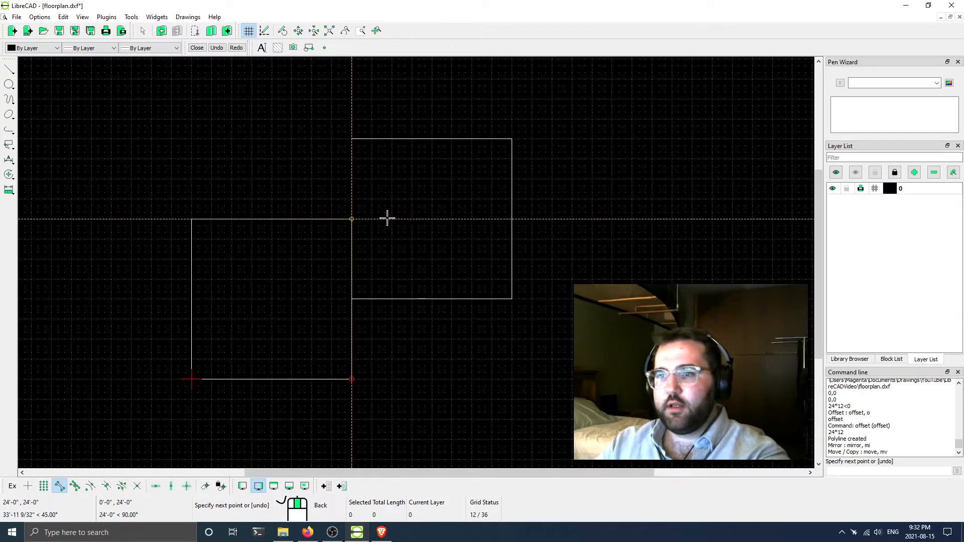
pyautogui.press('Escape')
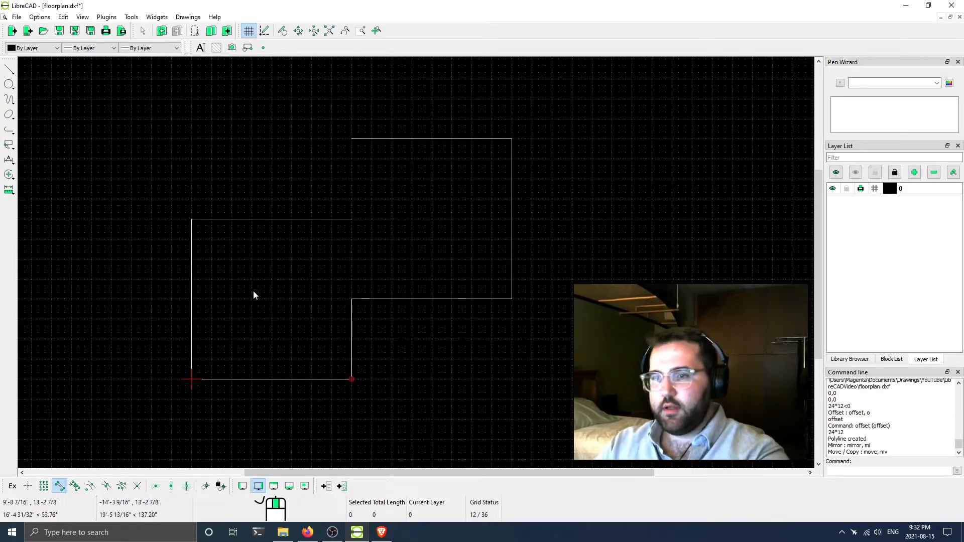
# Draw a two-point line joining the polylines' open upper ends, between 24'-0", 36'-0" and 24'-0", 24'-0"
pyautogui.rightClick(249, 150)
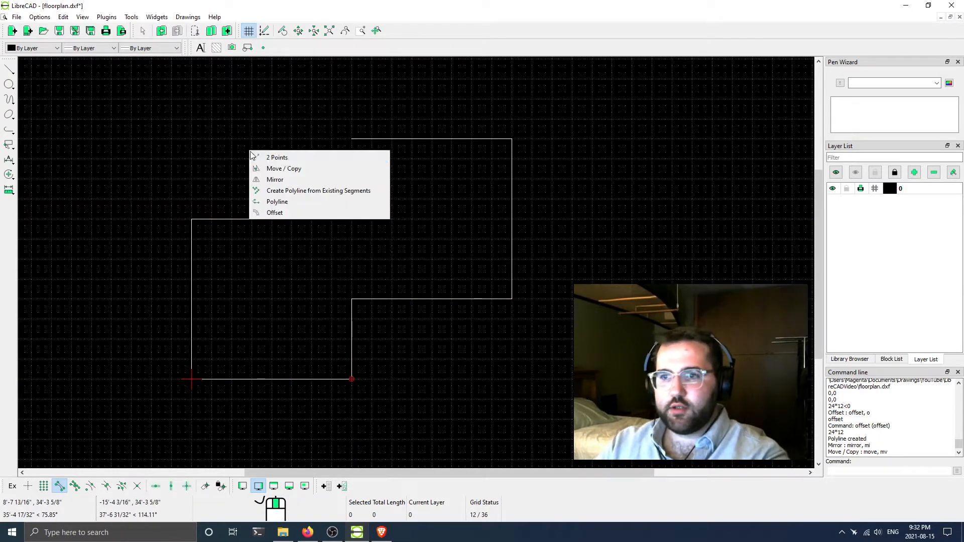
pyautogui.click(277, 159)
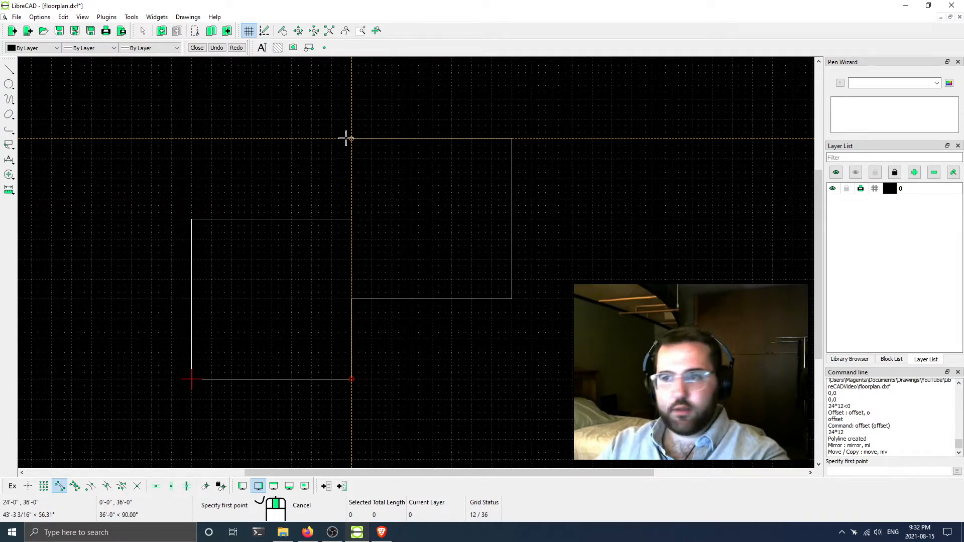
pyautogui.click(351, 219)
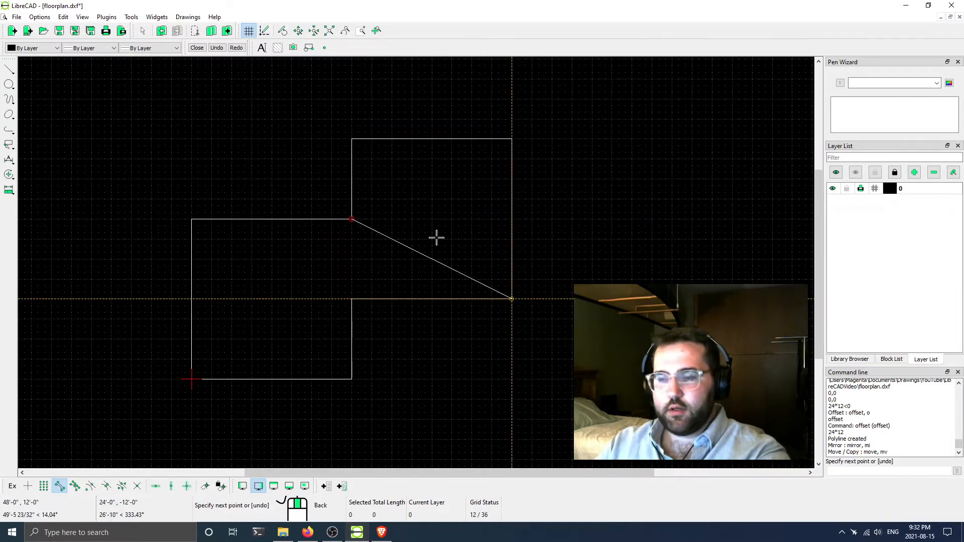
pyautogui.press('Escape')
# Combine both polylines and the two joining lines into a single polyline from existing segments, check it by selecting it, and clear the selection
pyautogui.moveTo(110, 91); pyautogui.dragTo(619, 423)
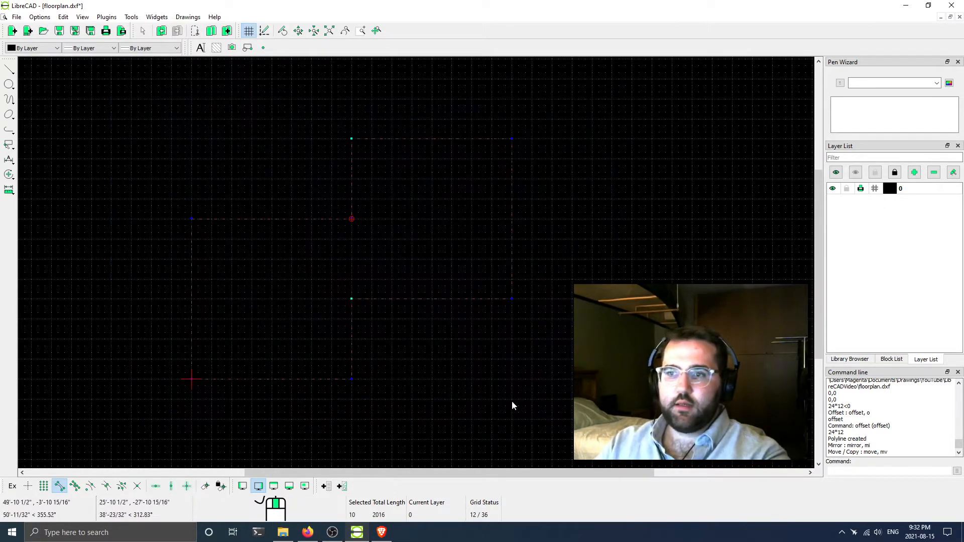
pyautogui.click(9, 132)
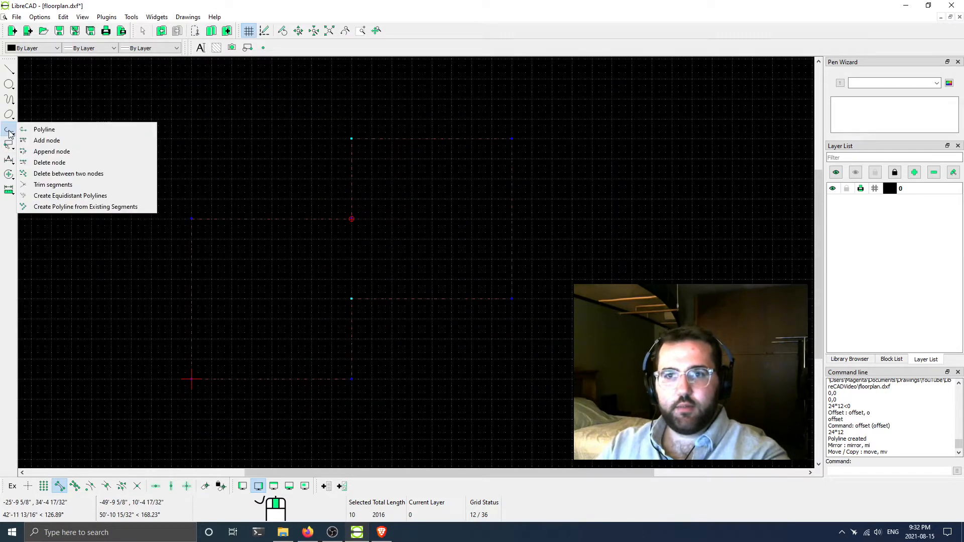
pyautogui.click(83, 206)
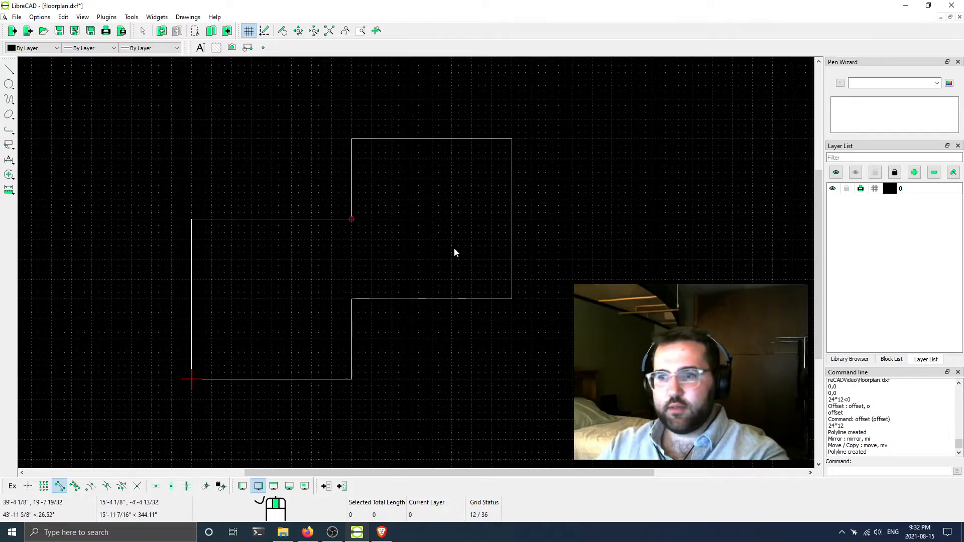
pyautogui.click(408, 304)
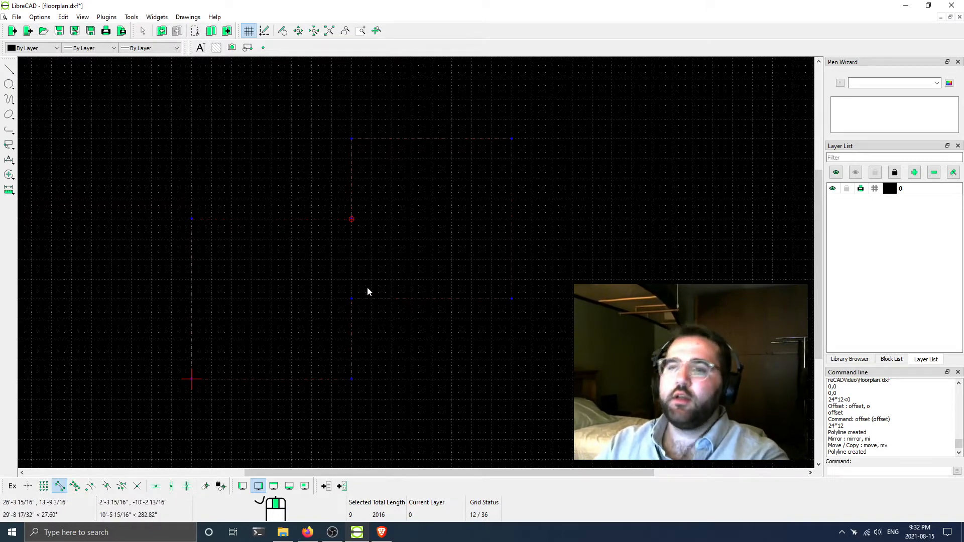
pyautogui.press('Escape')
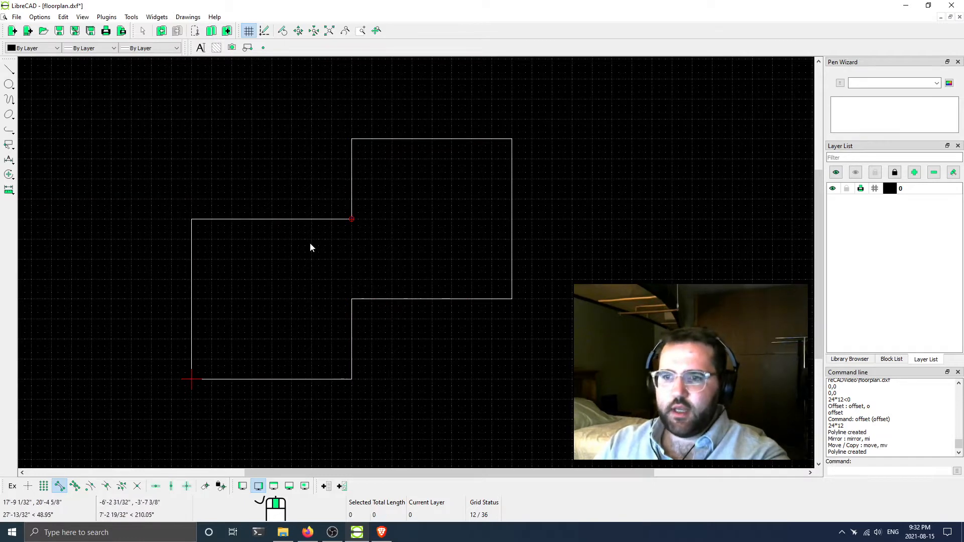
# Create one equidistant polyline inside the floor plan outline with spacing 4 and 1 copy
pyautogui.scroll(2, 301, 224)
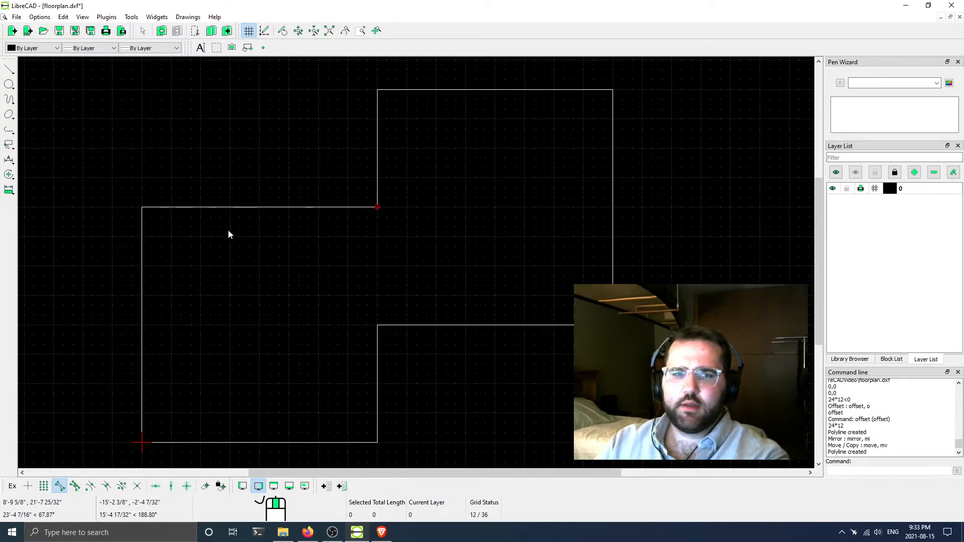
pyautogui.moveTo(226, 223); pyautogui.dragTo(194, 222, button='middle')
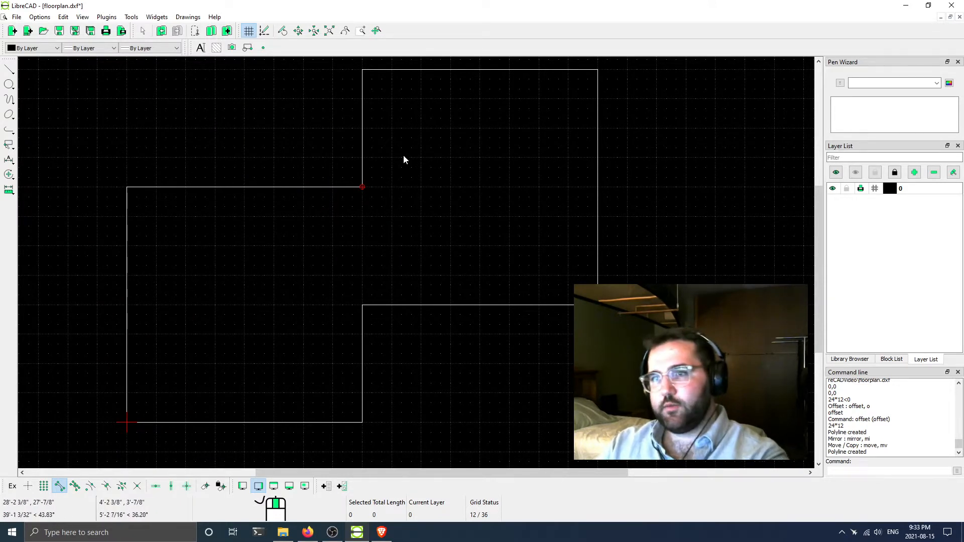
pyautogui.moveTo(436, 131); pyautogui.dragTo(419, 137, button='middle')
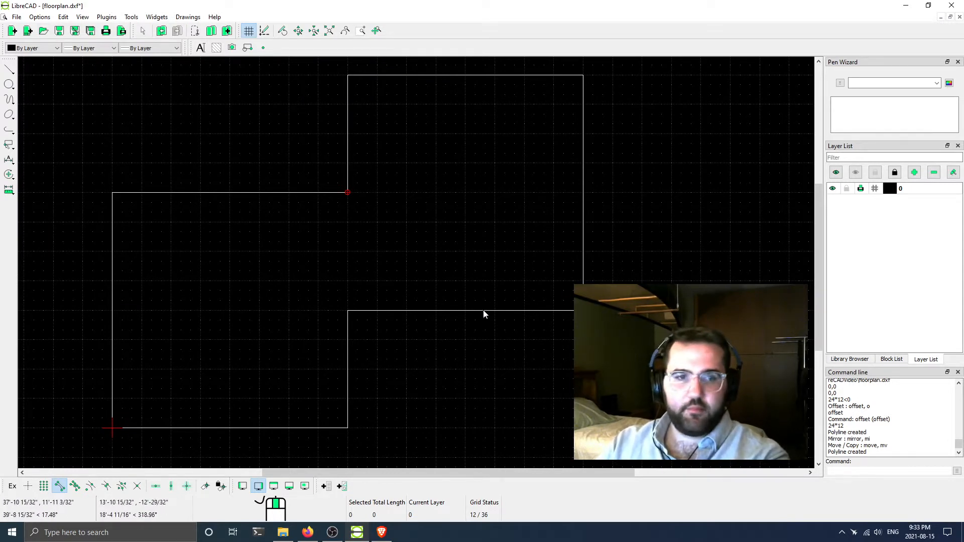
pyautogui.click(10, 130)
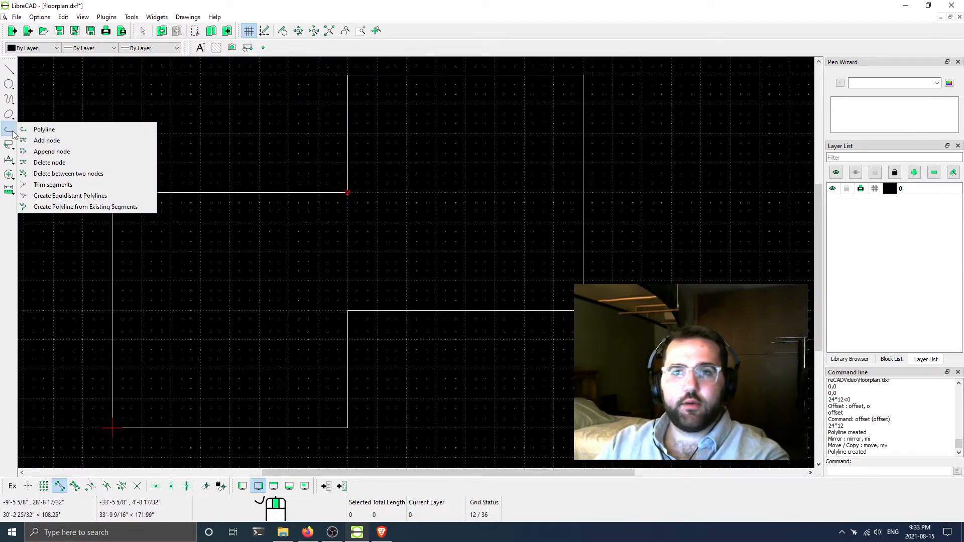
pyautogui.click(100, 196)
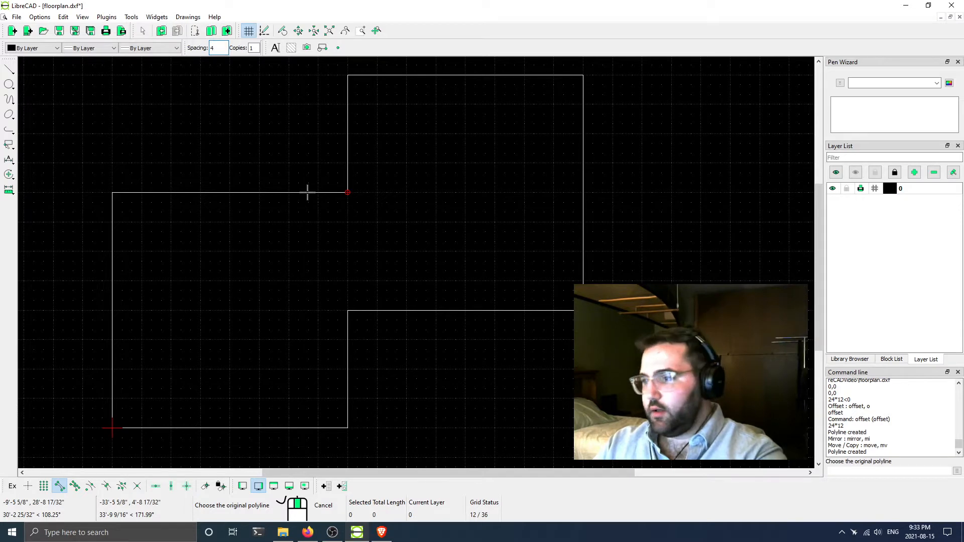
pyautogui.scroll(1, 304, 191)
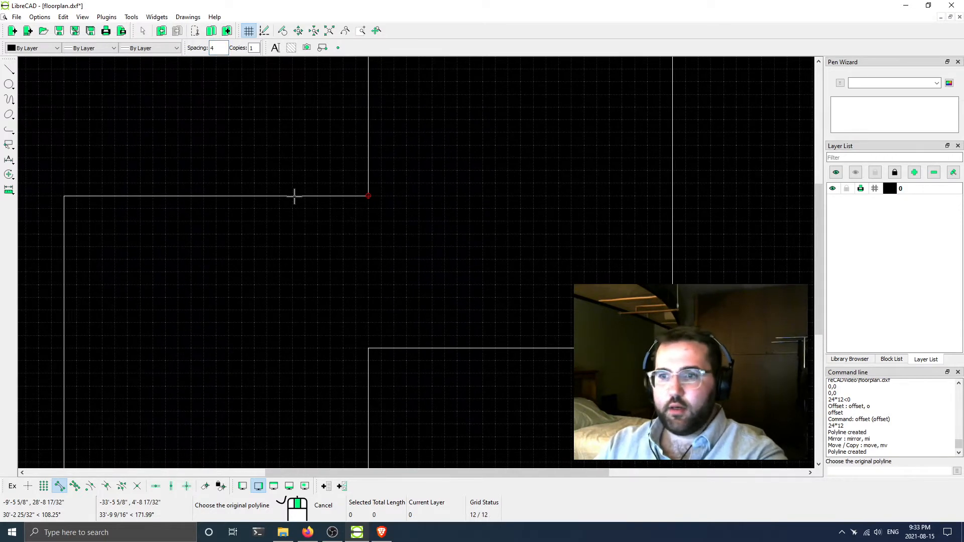
pyautogui.click(269, 198)
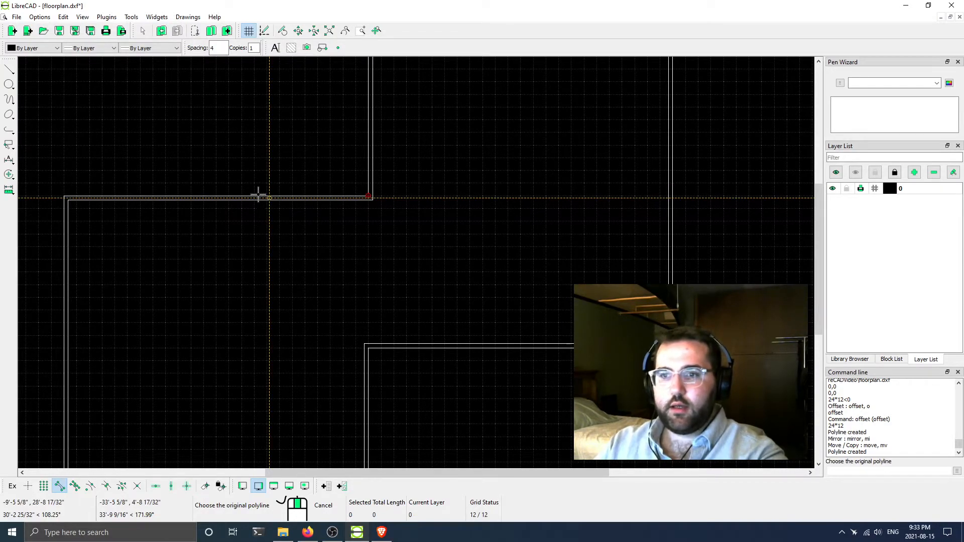
# Try another equidistant polyline with spacing 4 on the outside of the original outline, inspect the parallel lines, and leave the command
pyautogui.scroll(5, 273, 199)
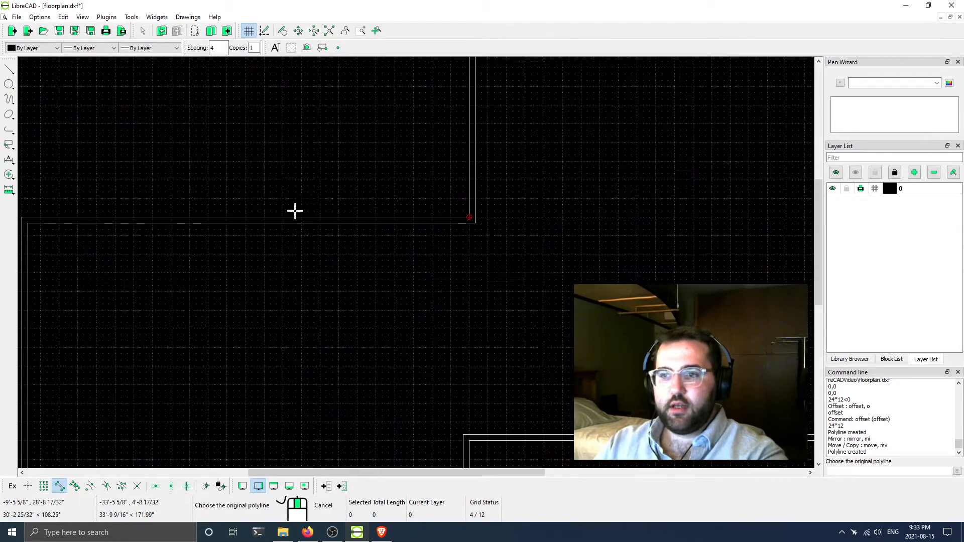
pyautogui.scroll(-3, 316, 222)
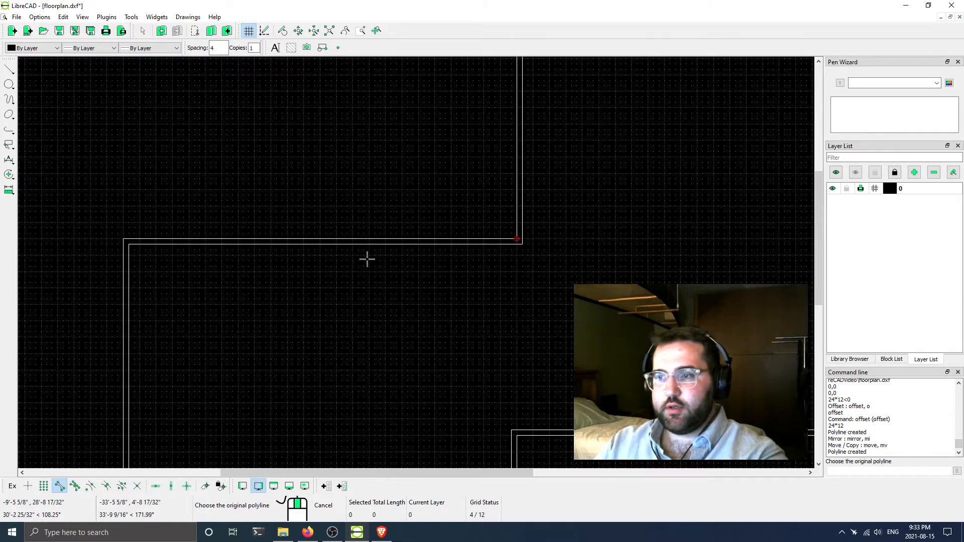
pyautogui.click(392, 261)
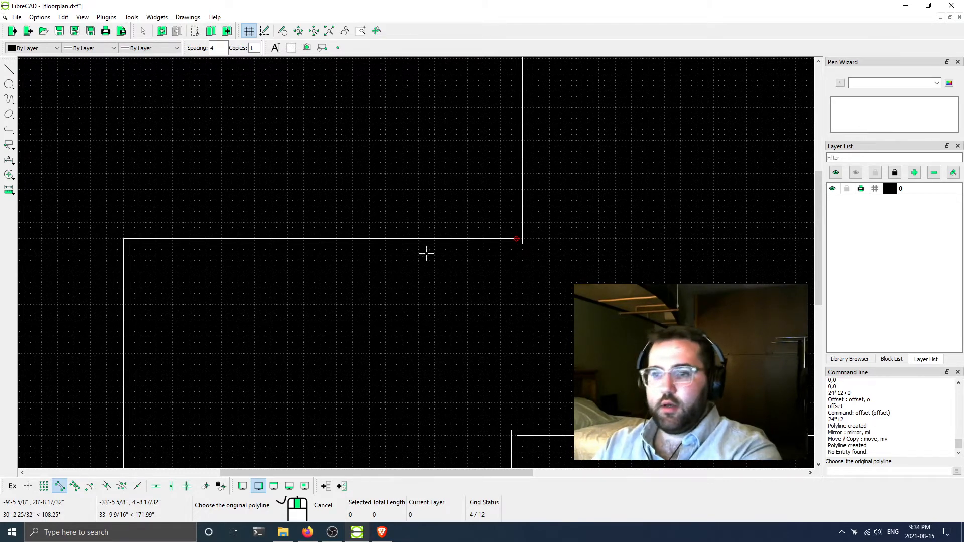
pyautogui.scroll(3, 386, 246)
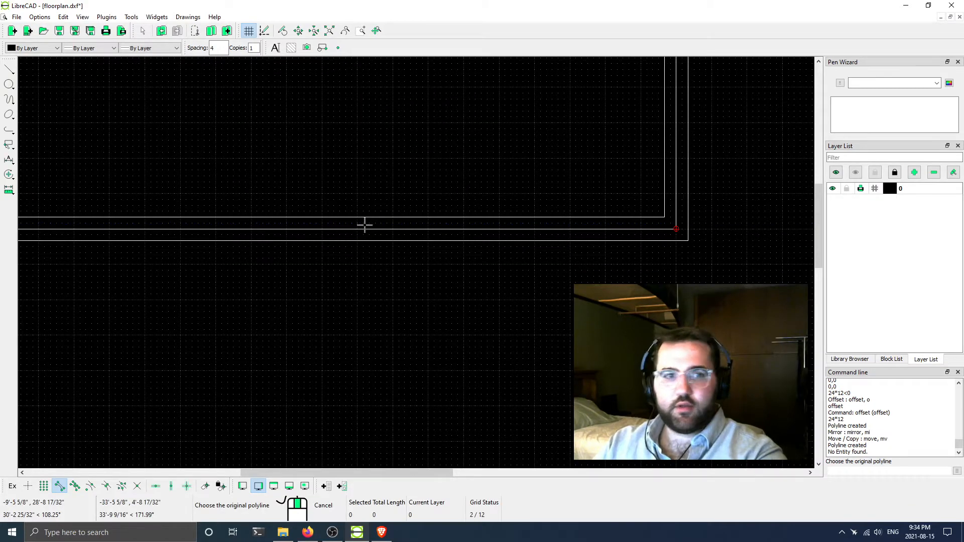
pyautogui.scroll(-4, 416, 230)
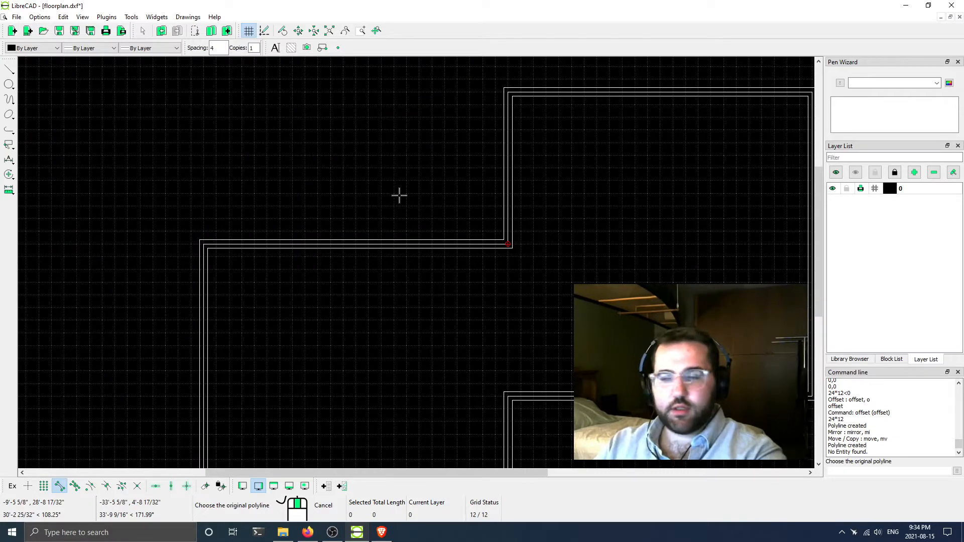
pyautogui.scroll(2, 469, 245)
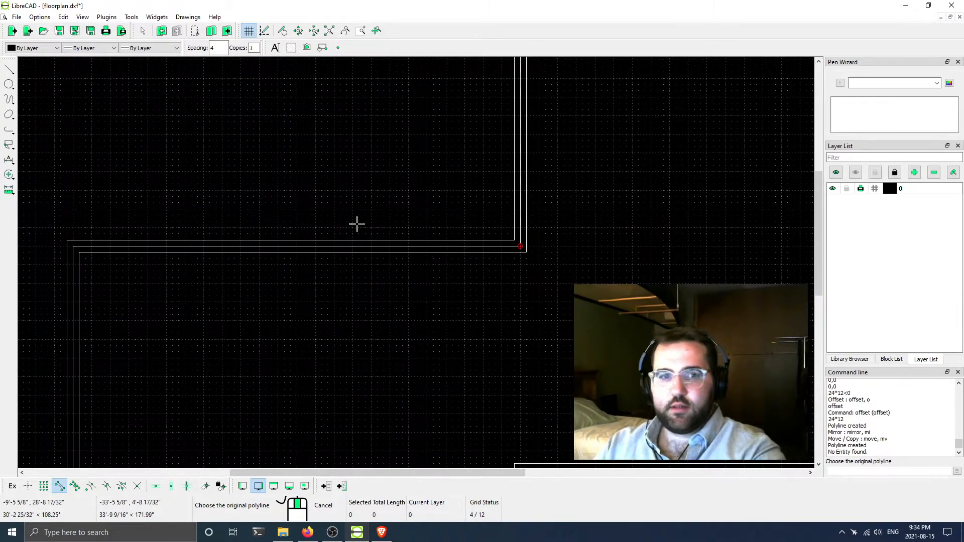
pyautogui.scroll(-1, 331, 239)
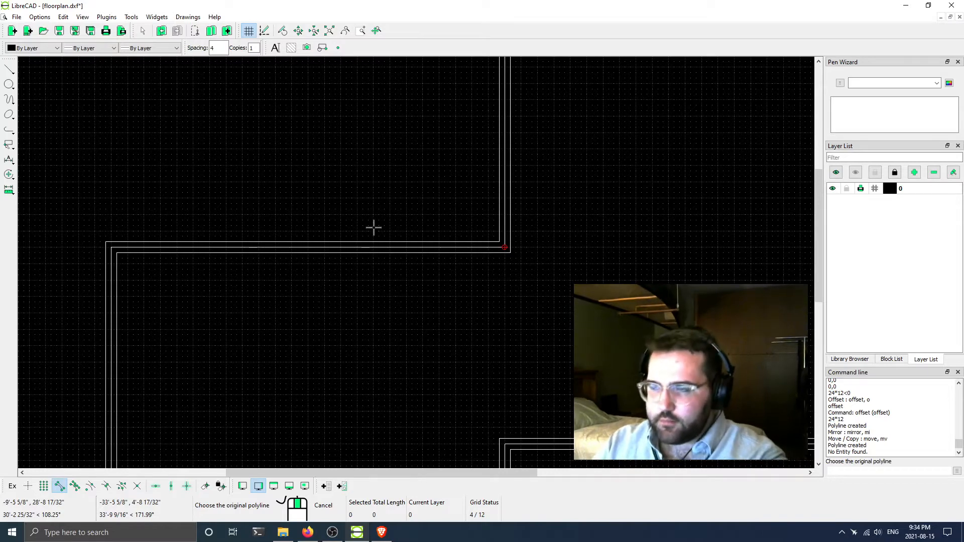
pyautogui.scroll(-1, 366, 236)
pyautogui.scroll(1, 321, 251)
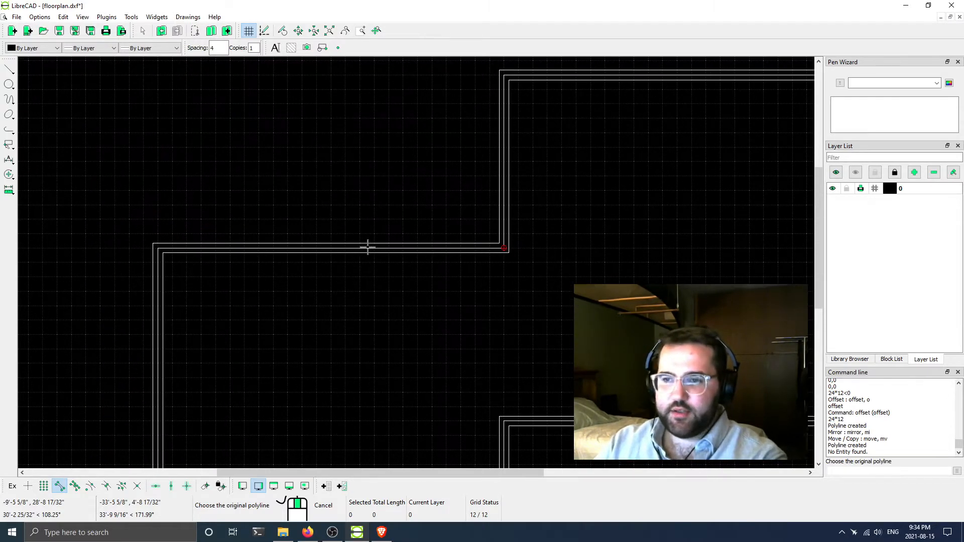
pyautogui.scroll(1, 366, 245)
pyautogui.scroll(-1, 386, 229)
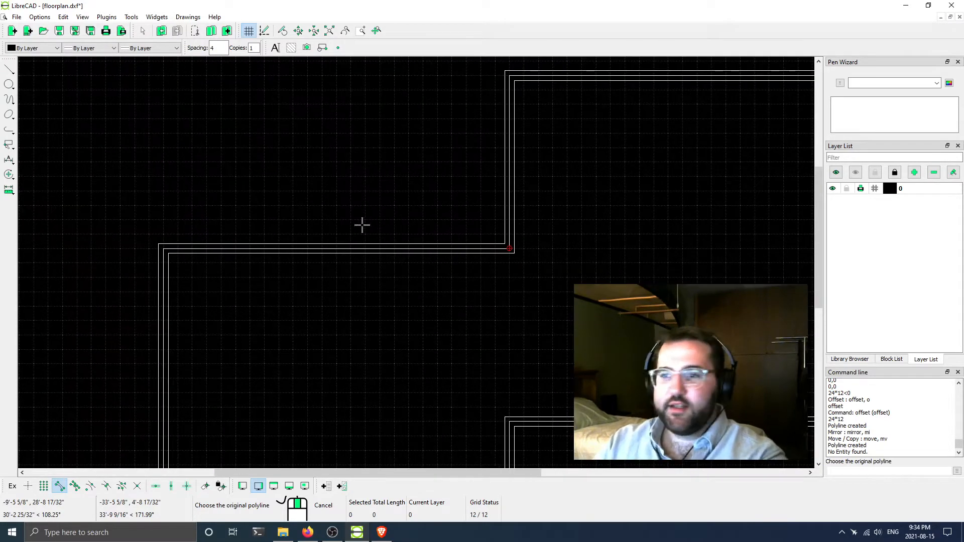
pyautogui.rightClick(424, 251)
# Delete the outermost equidistant polyline, keeping the original outline and its inner copy
pyautogui.click(459, 245)
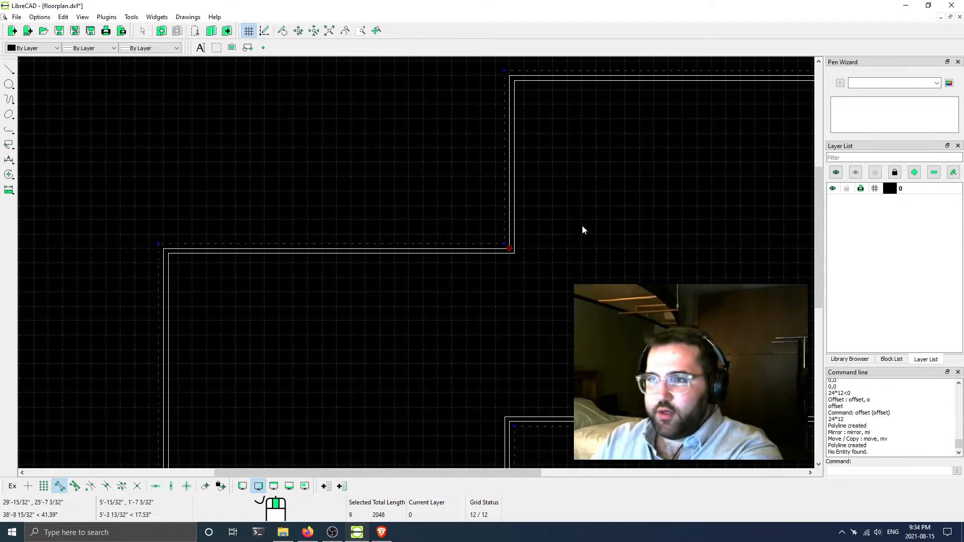
pyautogui.press('Delete')
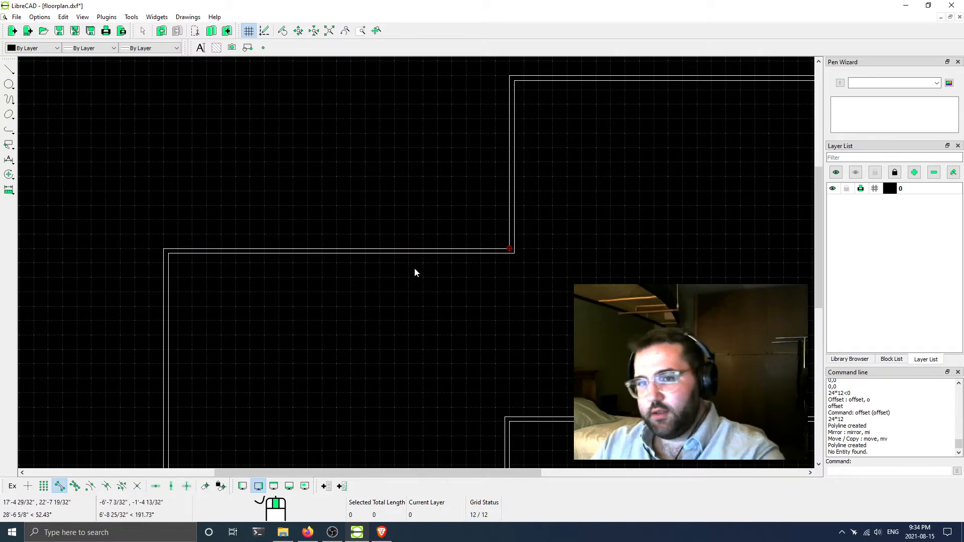
pyautogui.scroll(-3, 455, 254)
pyautogui.moveTo(571, 321); pyautogui.dragTo(473, 234, button='middle')
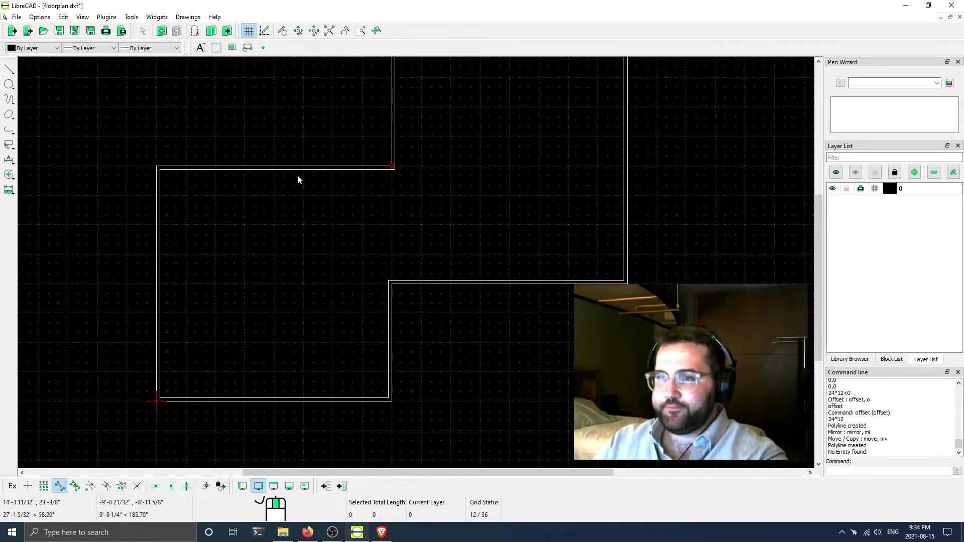
pyautogui.scroll(-1, 423, 129)
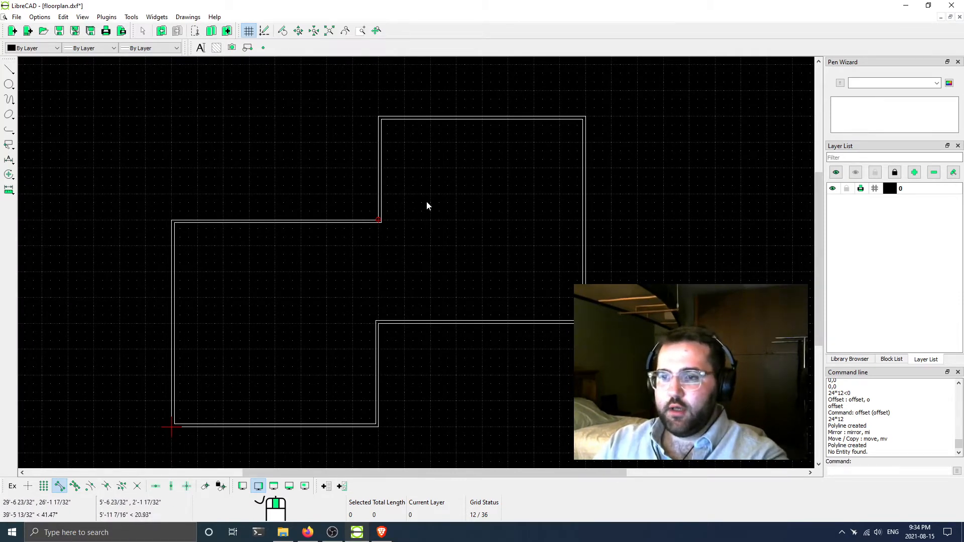
pyautogui.scroll(2, 360, 336)
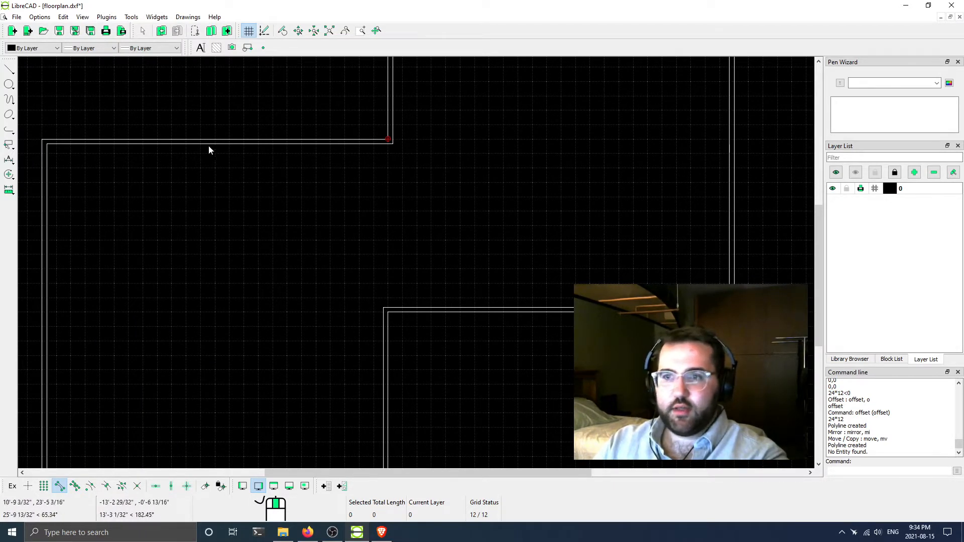
pyautogui.moveTo(232, 275); pyautogui.dragTo(267, 241, button='middle')
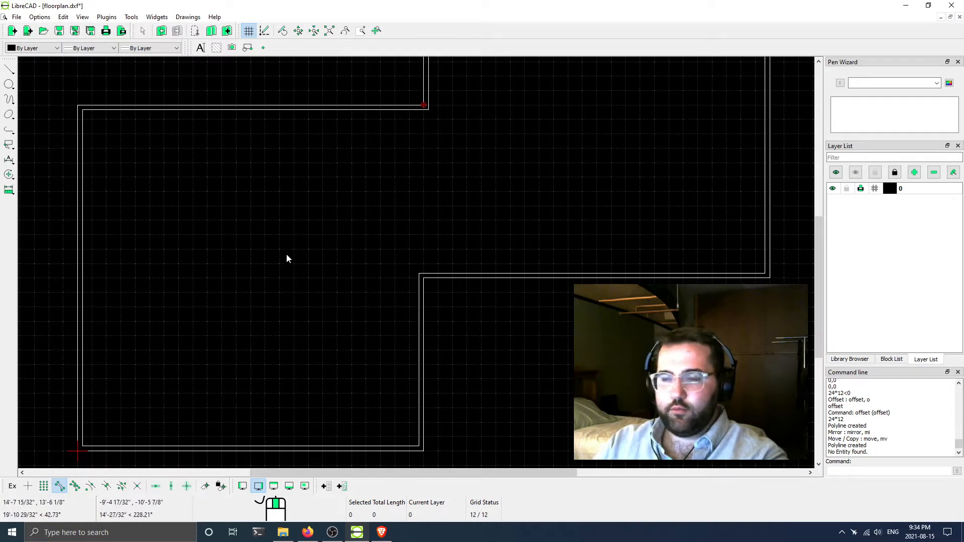
pyautogui.scroll(-2, 361, 275)
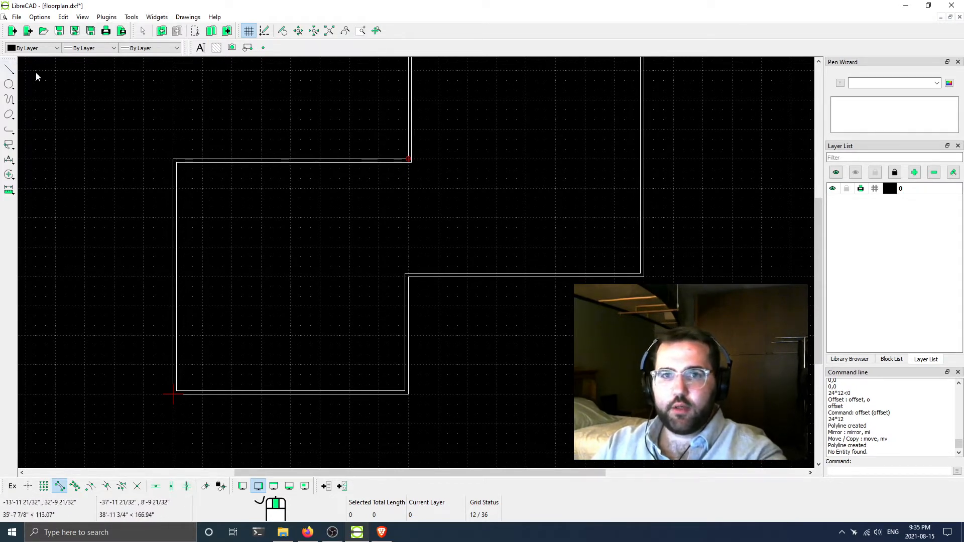
pyautogui.click(9, 69)
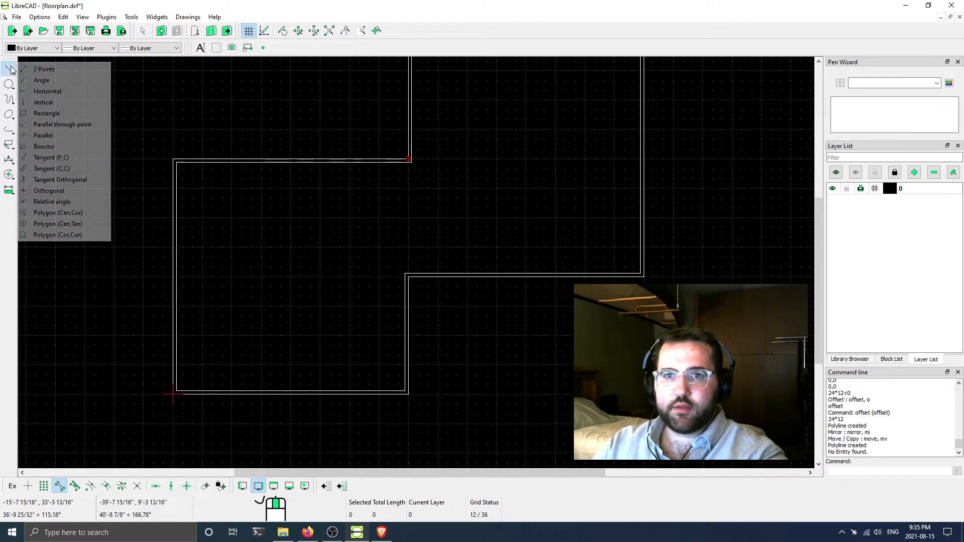
pyautogui.click(50, 72)
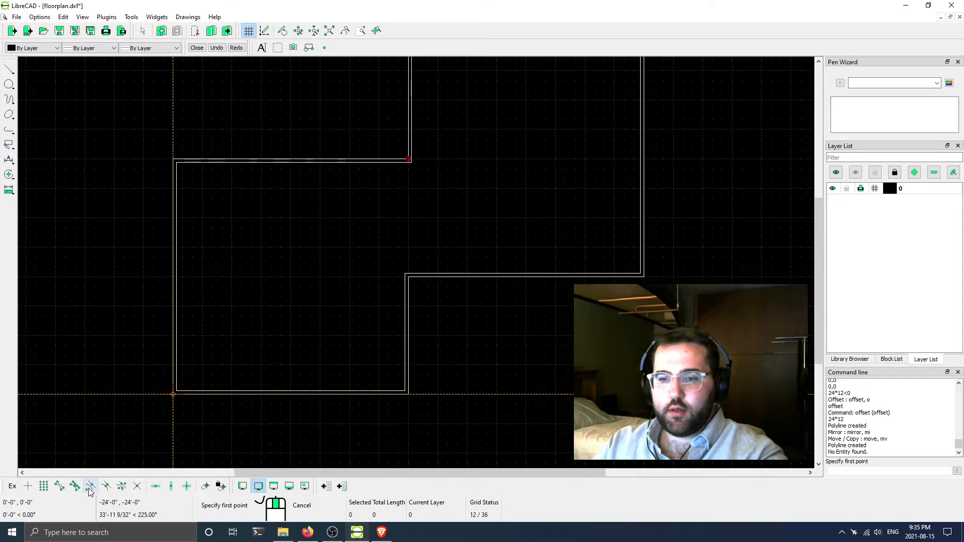
pyautogui.click(107, 487)
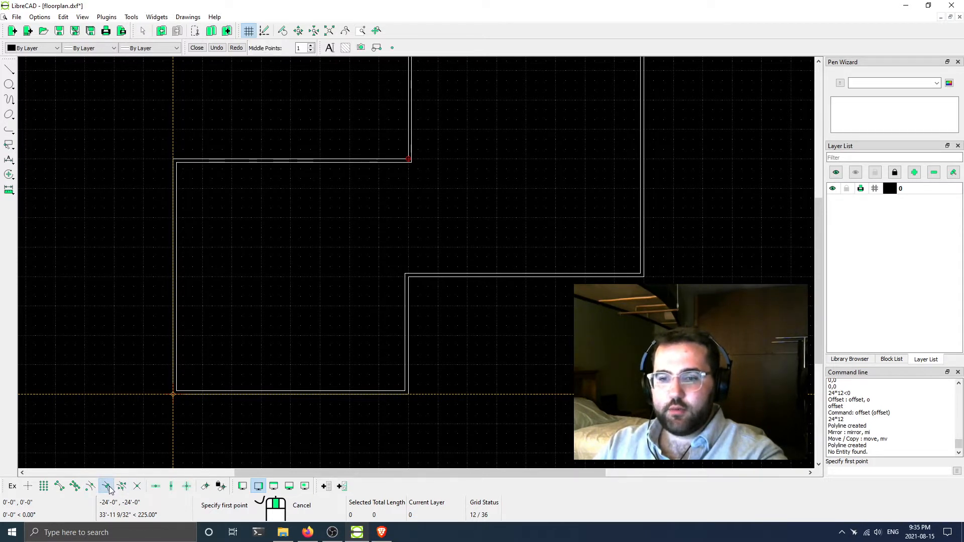
pyautogui.click(171, 485)
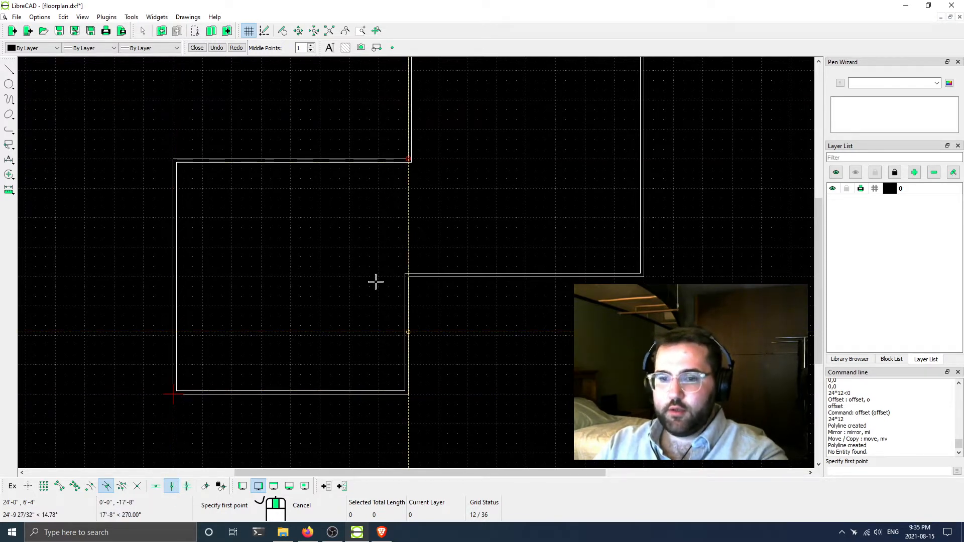
pyautogui.click(107, 486)
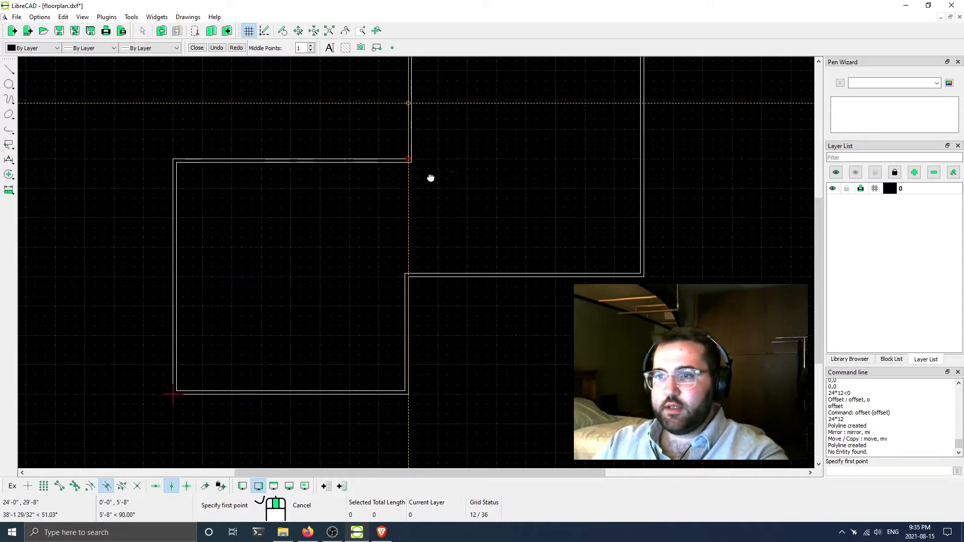
pyautogui.moveTo(430, 178); pyautogui.dragTo(337, 224, button='middle')
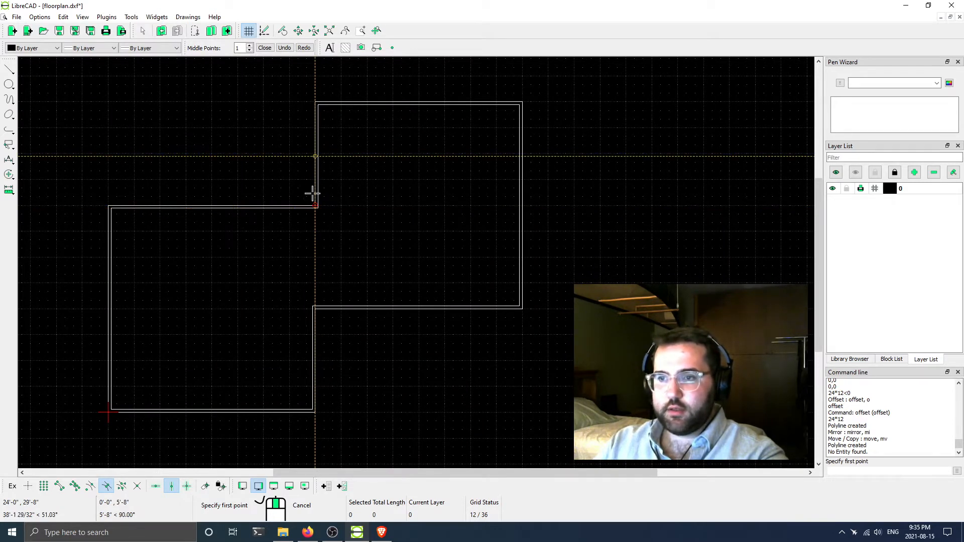
pyautogui.press('Escape')
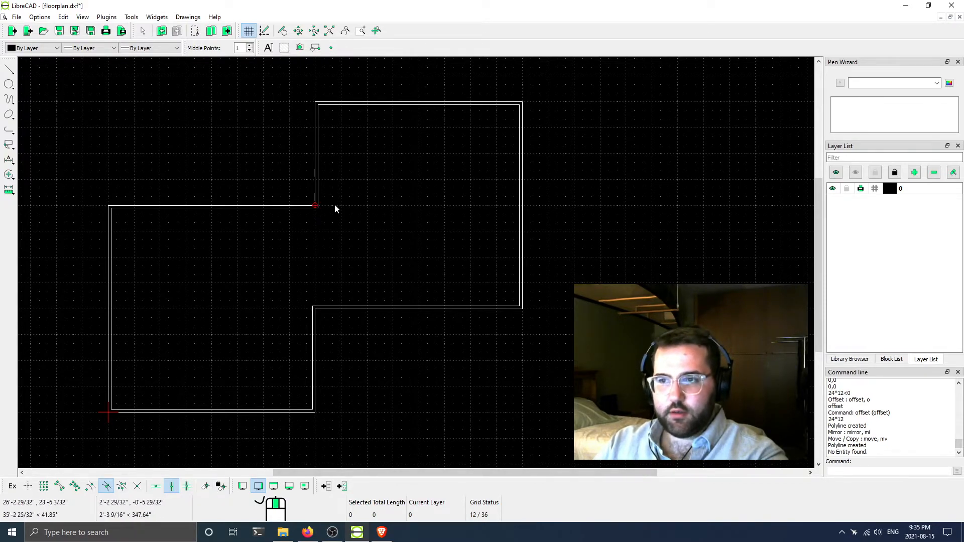
# Set the relative zero at the midpoint of the inner line of the lower-left room's top wall, using middle snapping without restriction
pyautogui.scroll(5, 321, 209)
pyautogui.scroll(-4, 344, 224)
pyautogui.click(228, 235)
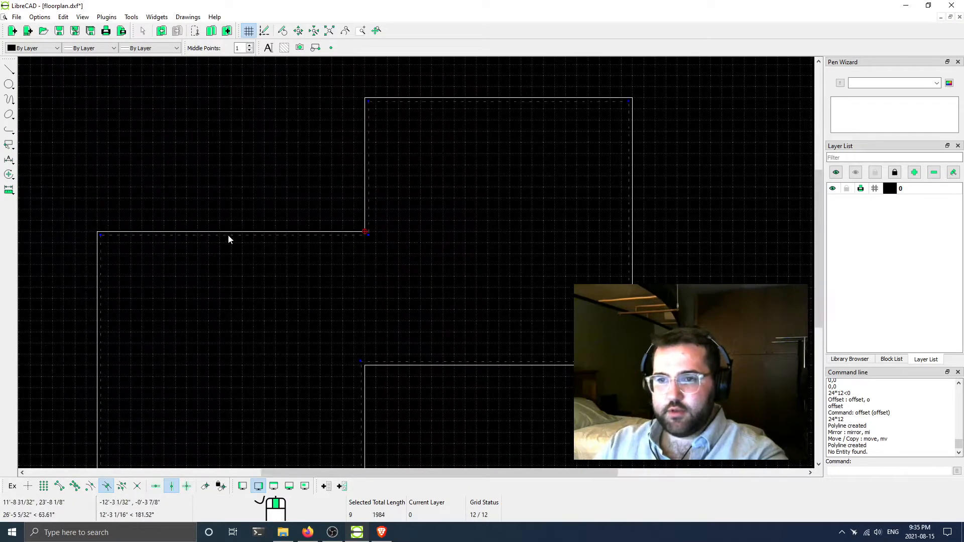
pyautogui.click(228, 235)
pyautogui.moveTo(275, 298); pyautogui.dragTo(285, 287)
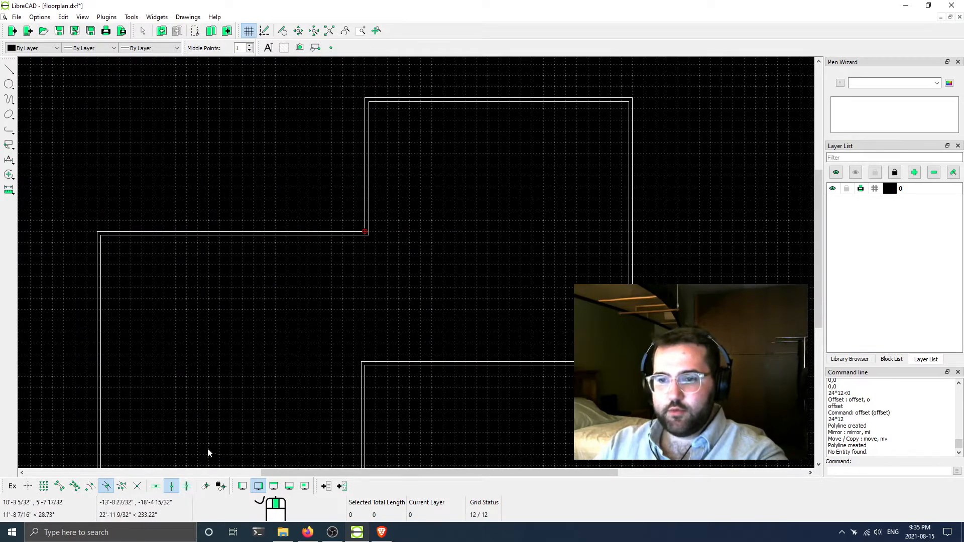
pyautogui.click(205, 486)
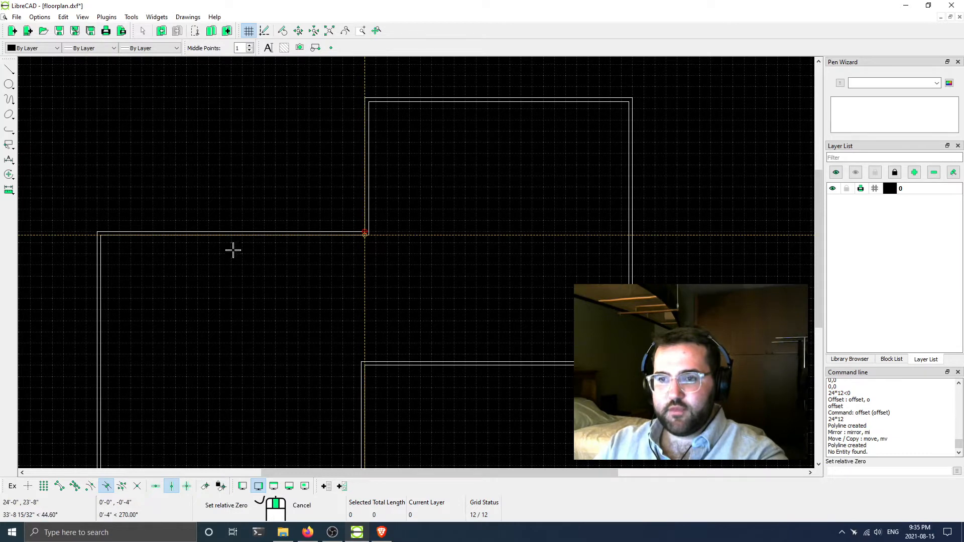
pyautogui.click(107, 487)
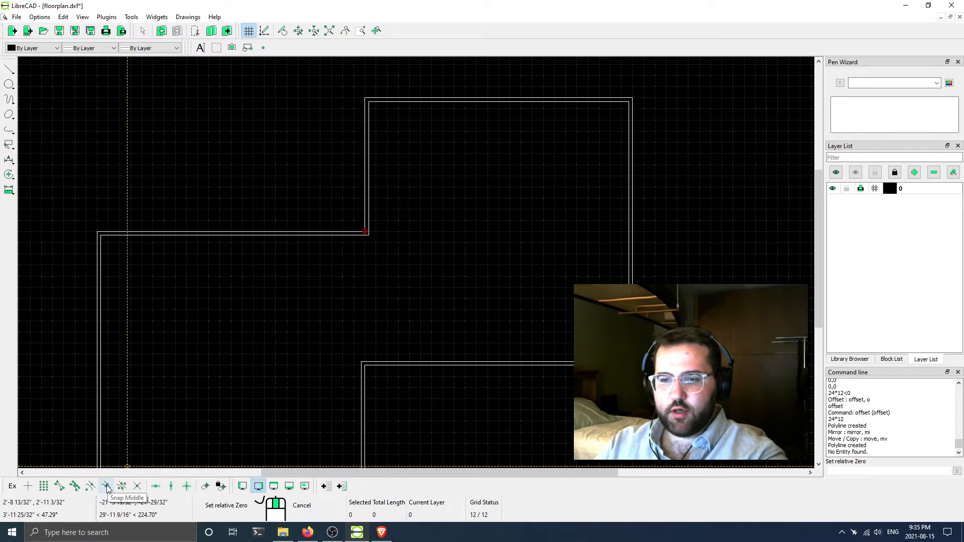
pyautogui.click(107, 487)
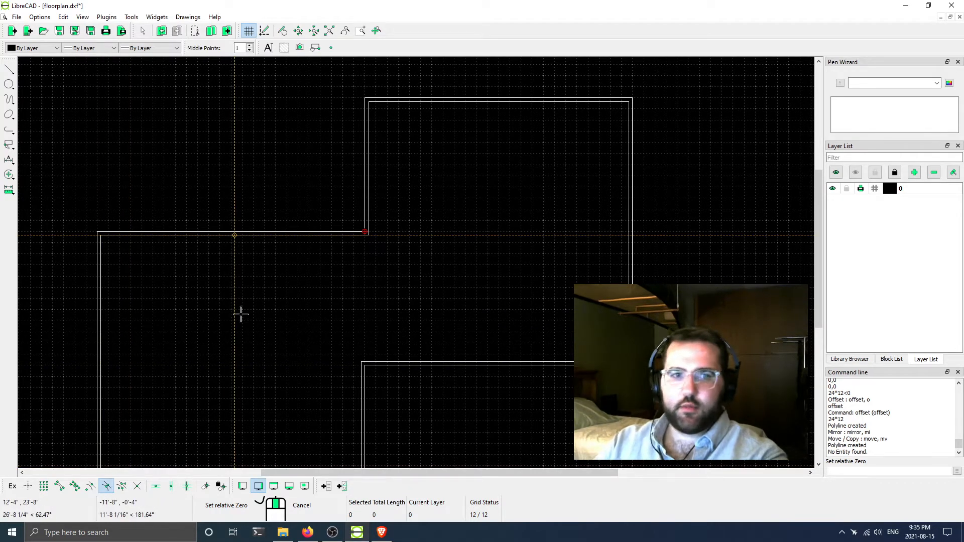
pyautogui.click(234, 234)
pyautogui.moveTo(261, 375); pyautogui.dragTo(269, 344, button='middle')
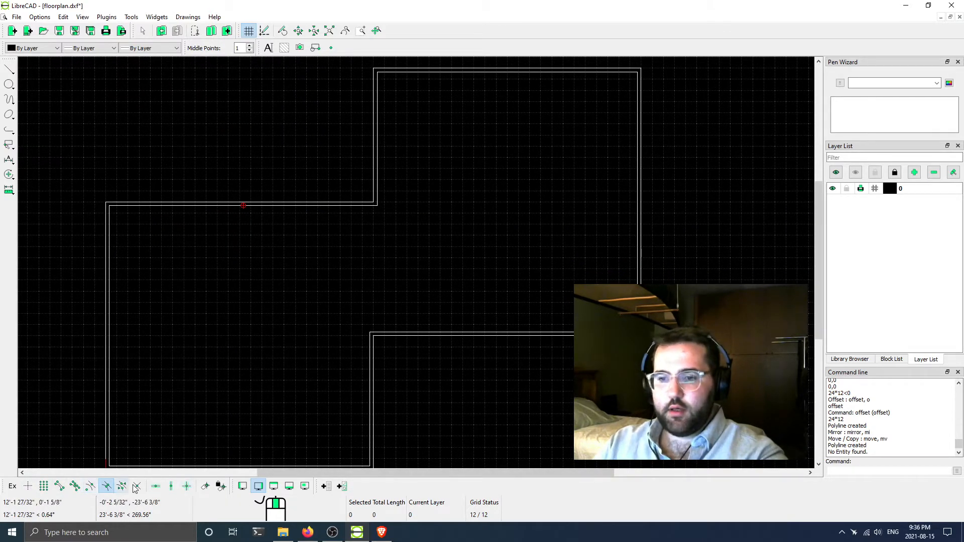
# Draw a vertical line 11'-4" long from that midpoint downward, level with the outline's inside corner, using vertical restriction and grid snapping
pyautogui.click(10, 71)
pyautogui.click(50, 68)
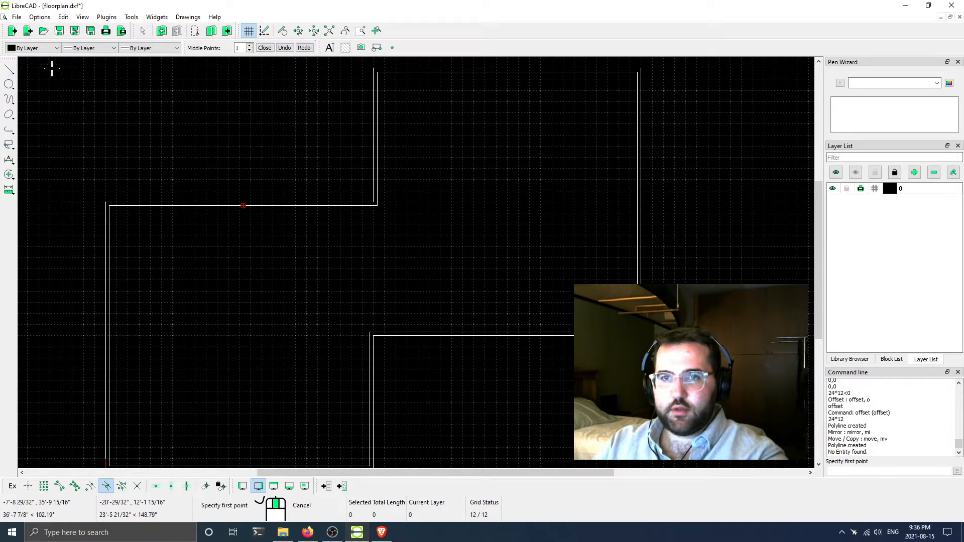
pyautogui.click(243, 205)
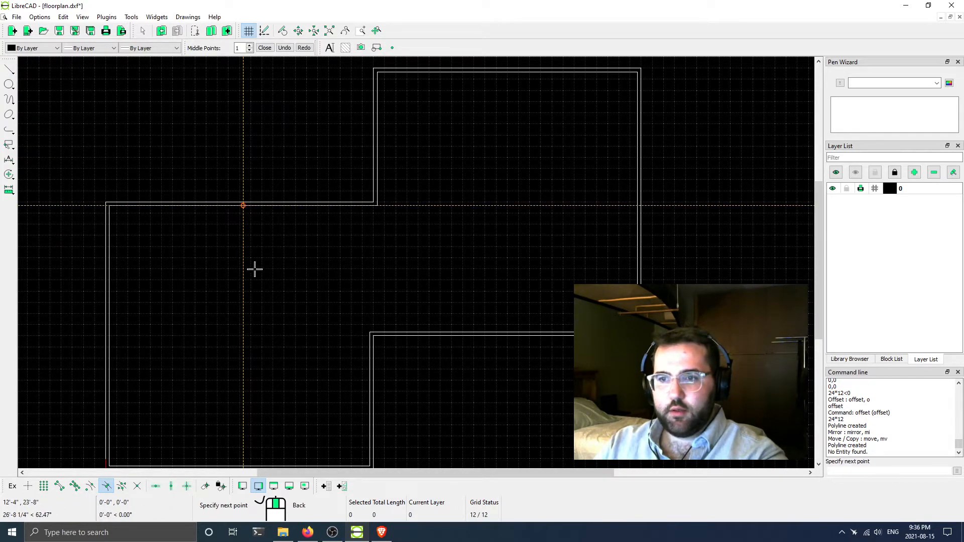
pyautogui.click(171, 486)
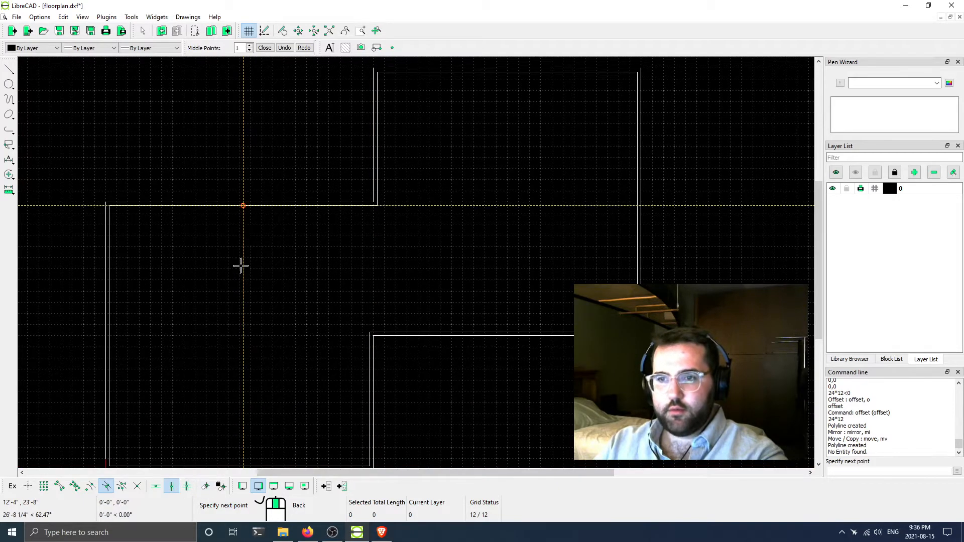
pyautogui.scroll(-3, 240, 266)
pyautogui.moveTo(273, 351); pyautogui.dragTo(269, 224, button='middle')
pyautogui.scroll(3, 269, 224)
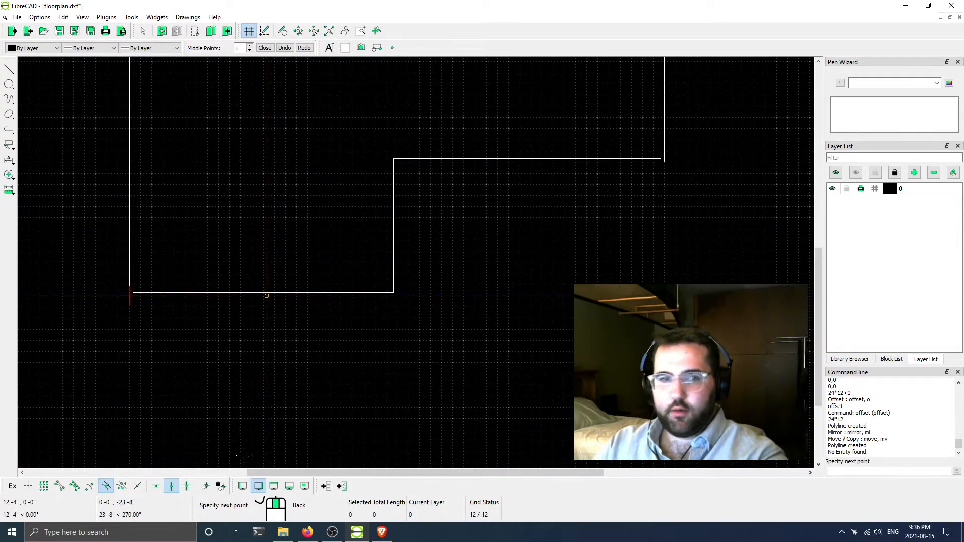
pyautogui.moveTo(293, 346); pyautogui.dragTo(254, 415, button='middle')
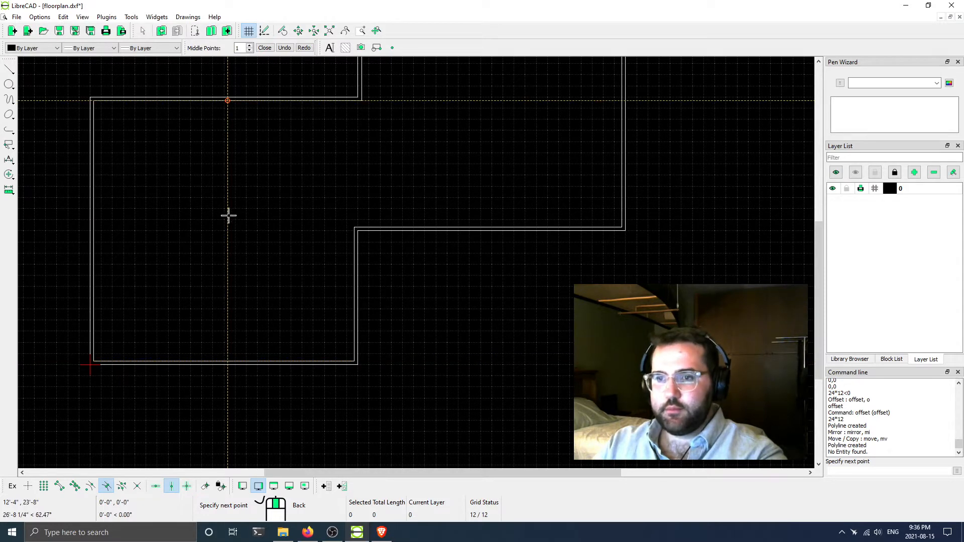
pyautogui.scroll(2, 237, 228)
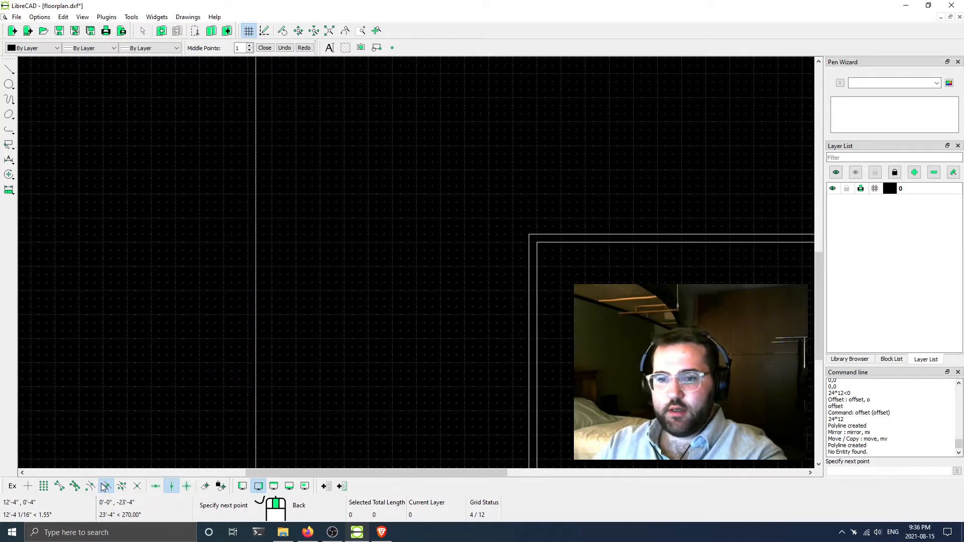
pyautogui.click(44, 486)
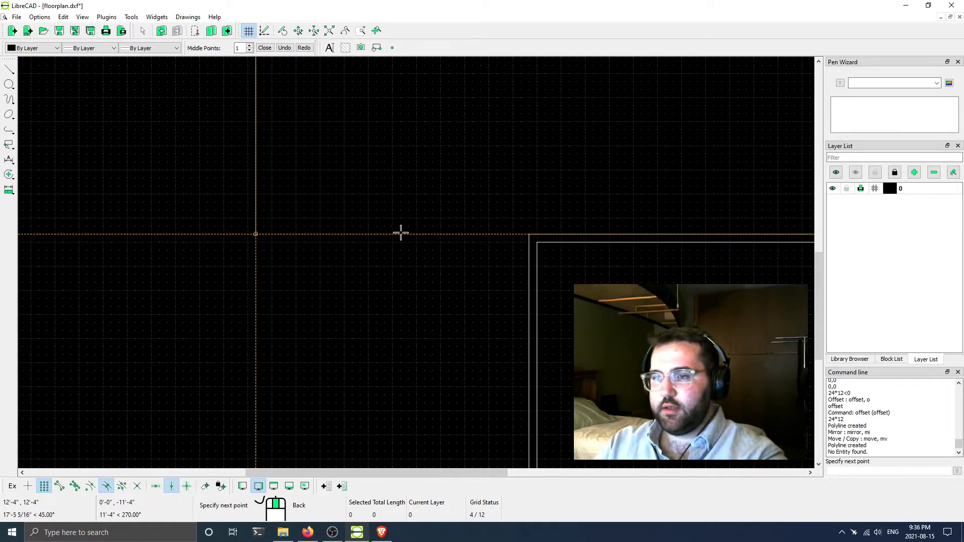
pyautogui.scroll(-2, 326, 214)
pyautogui.scroll(2, 381, 220)
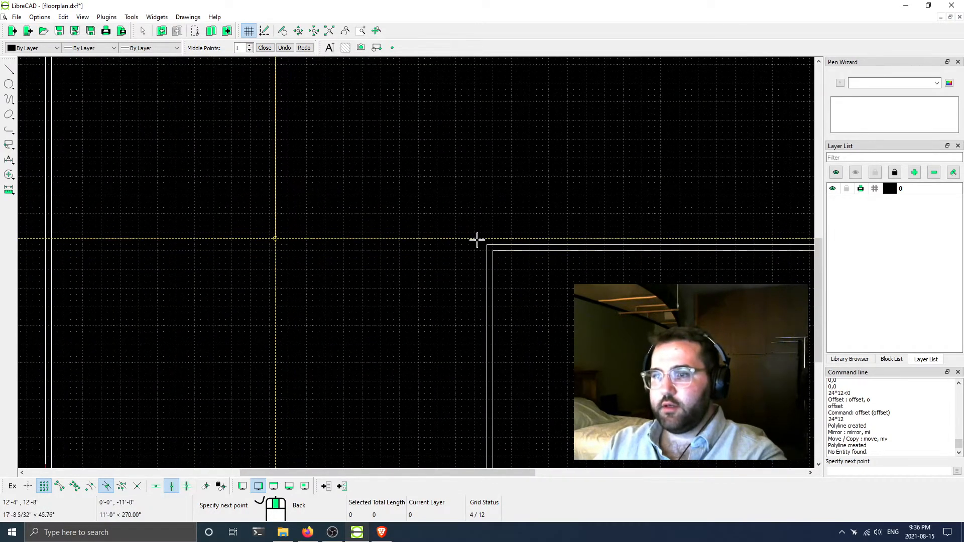
pyautogui.moveTo(451, 246); pyautogui.dragTo(366, 314, button='middle')
pyautogui.scroll(-1, 289, 311)
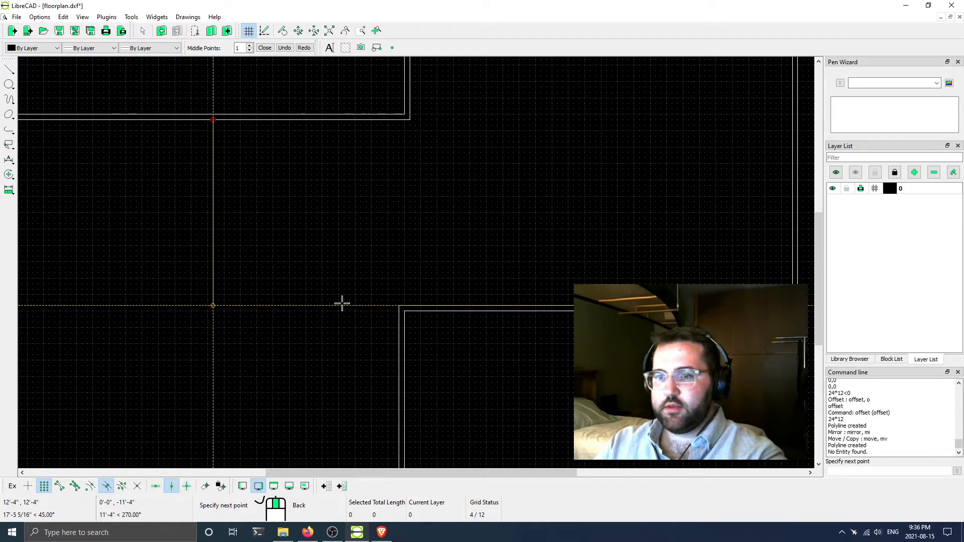
pyautogui.click(325, 304)
pyautogui.moveTo(372, 305); pyautogui.dragTo(548, 282, button='middle')
pyautogui.rightClick(448, 274)
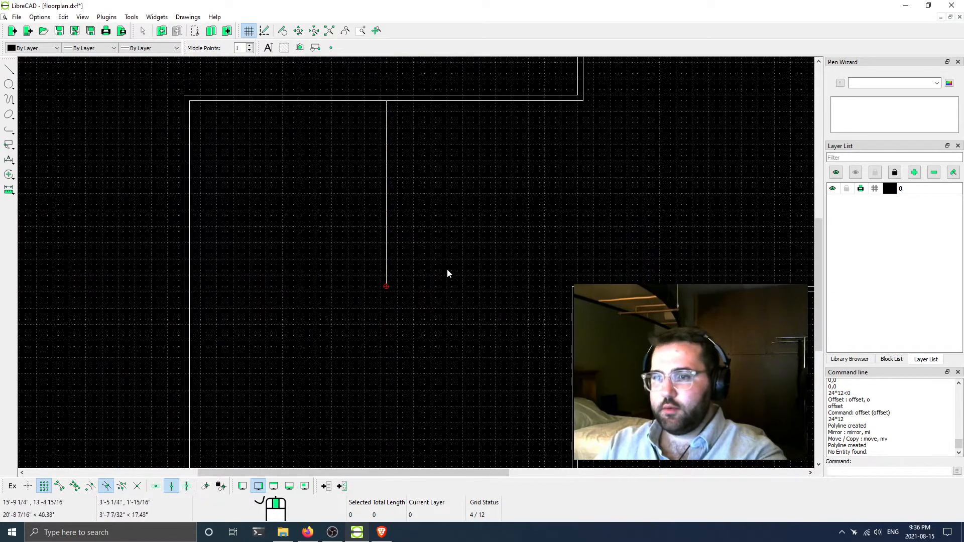
# Draw a horizontal two-point line from the vertical line's lower end to the wall's inside corner, snapping to endpoints instead of the grid
pyautogui.moveTo(425, 301); pyautogui.dragTo(311, 309, button='middle')
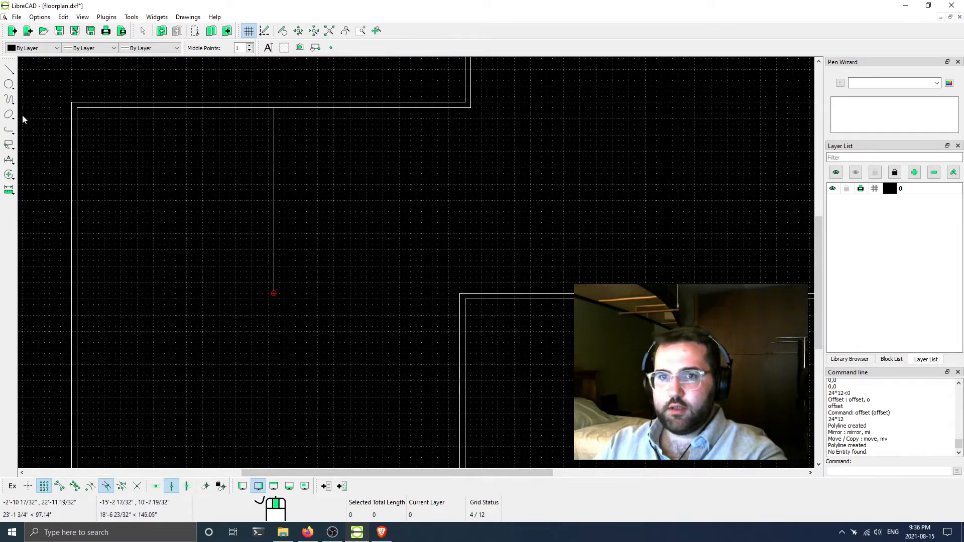
pyautogui.click(9, 70)
pyautogui.click(65, 69)
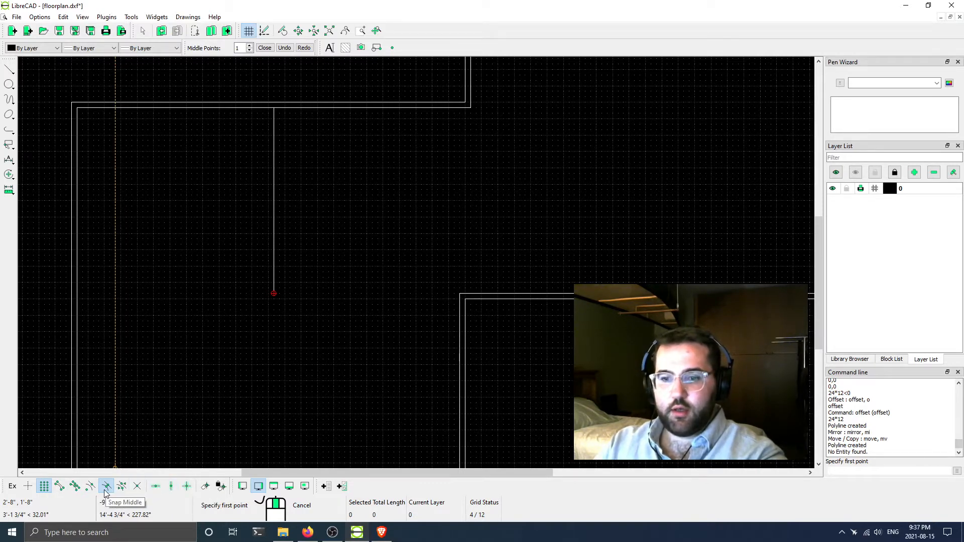
pyautogui.click(56, 490)
pyautogui.click(46, 489)
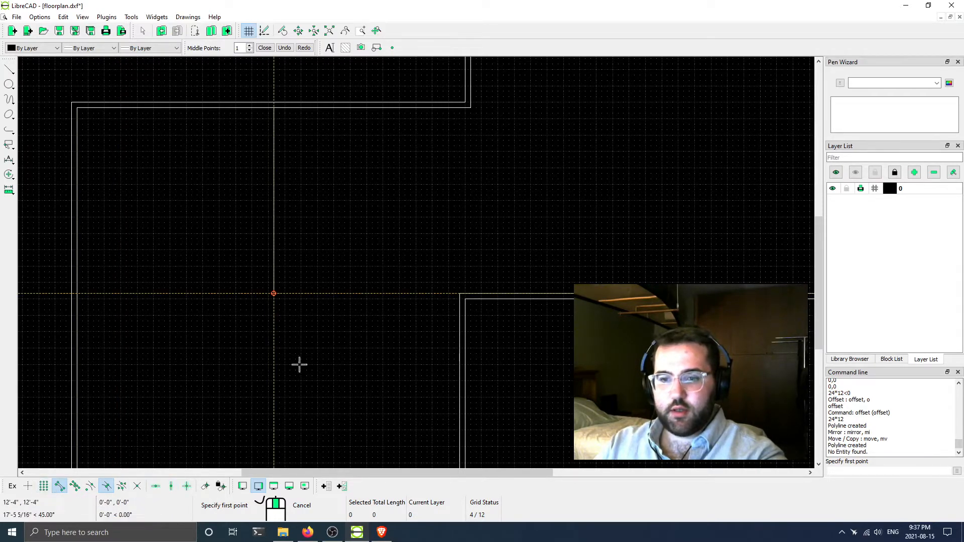
pyautogui.click(275, 294)
pyautogui.click(454, 293)
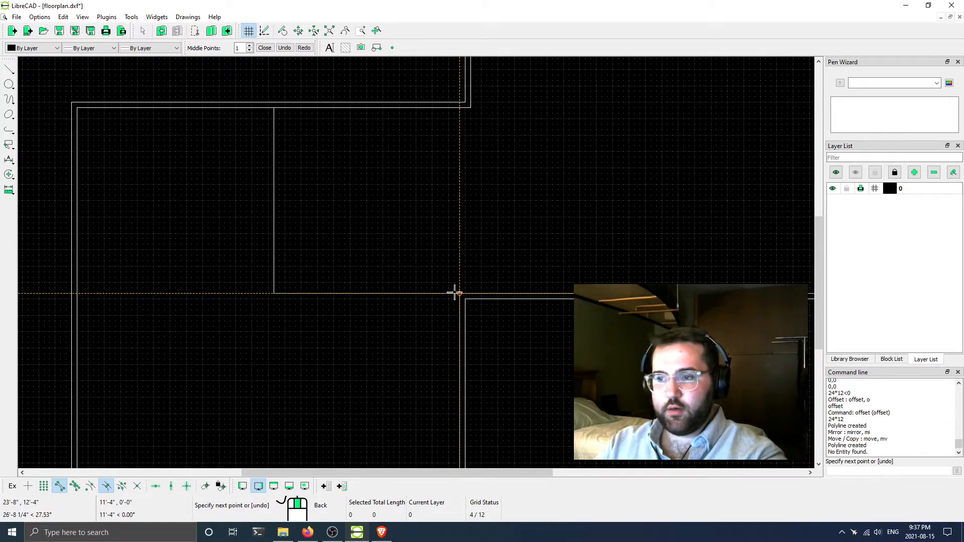
pyautogui.press('Escape')
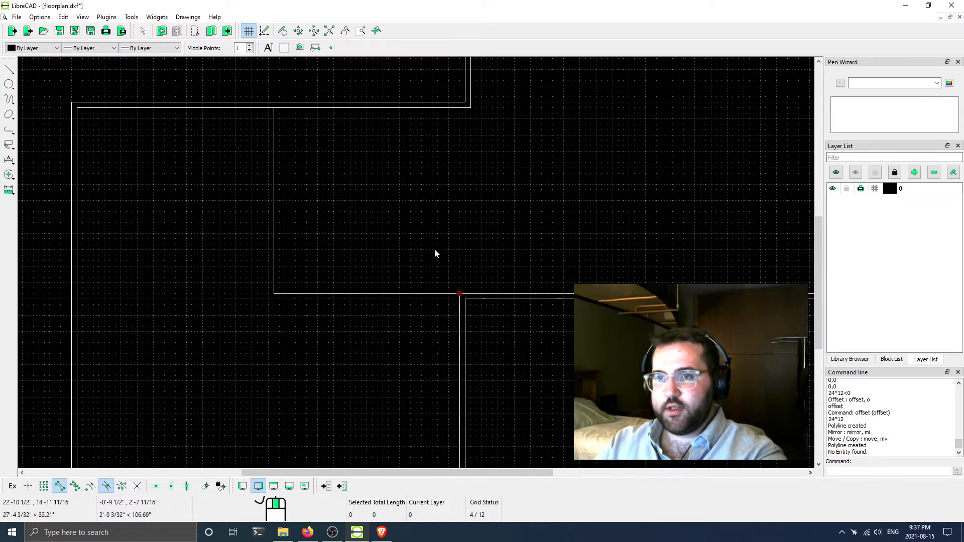
# Combine the new vertical and horizontal lines into one polyline from existing segments and select it
pyautogui.moveTo(288, 157); pyautogui.dragTo(256, 184, button='middle')
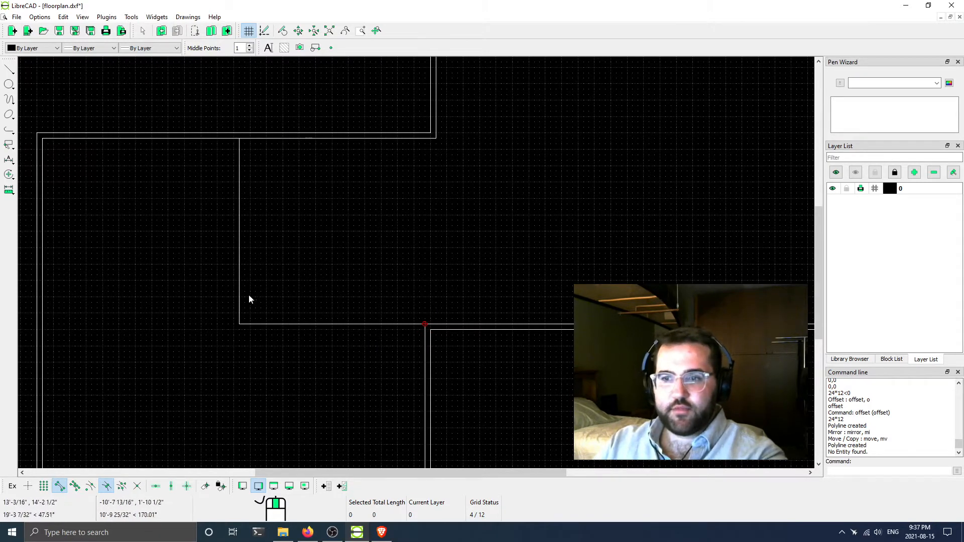
pyautogui.click(389, 325)
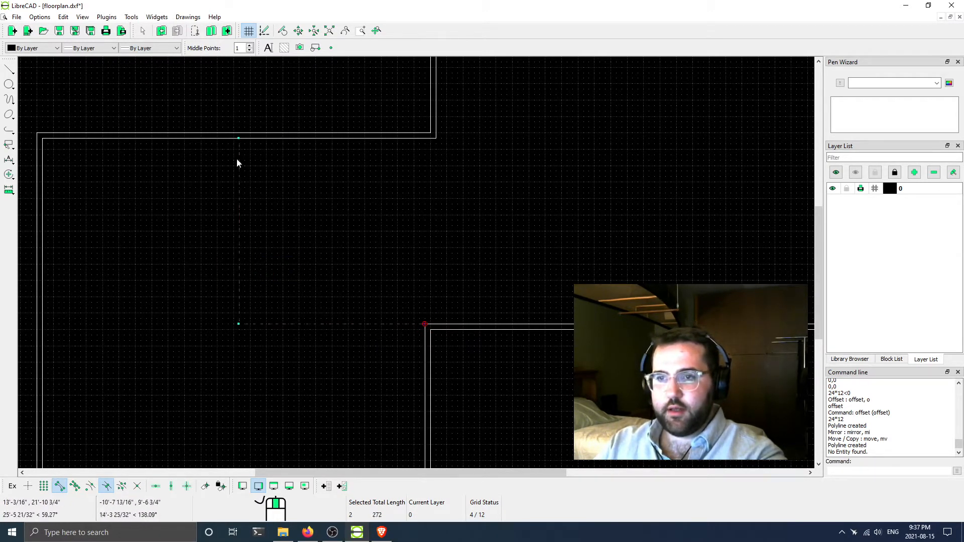
pyautogui.click(9, 129)
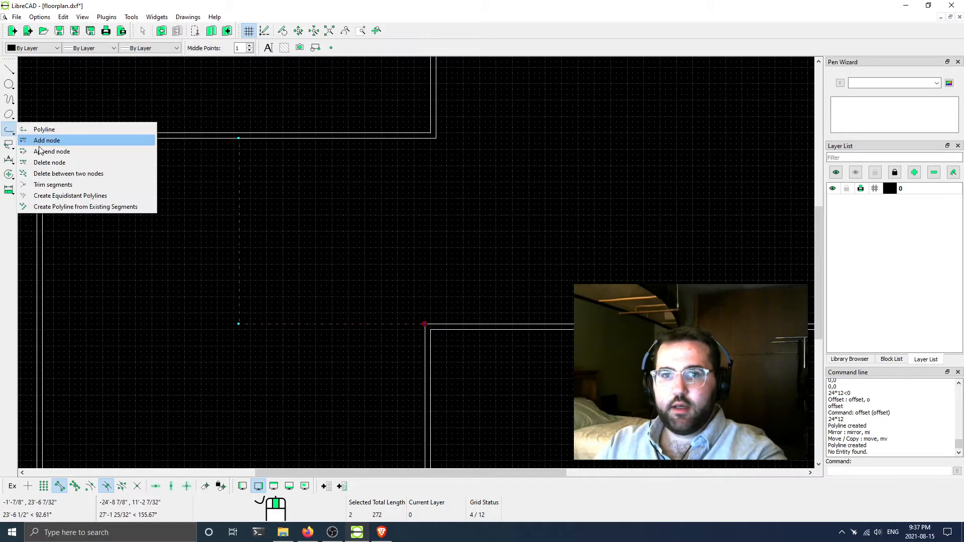
pyautogui.click(102, 207)
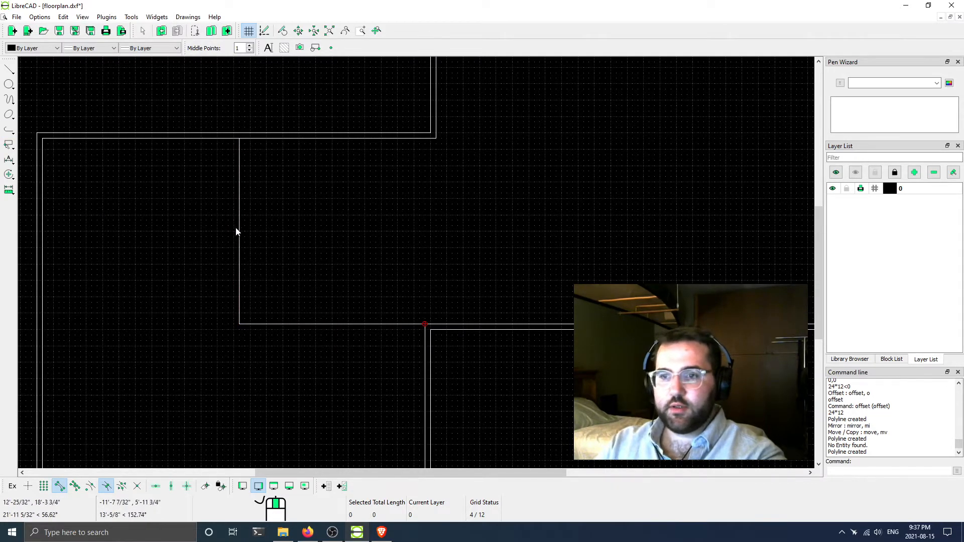
pyautogui.click(239, 230)
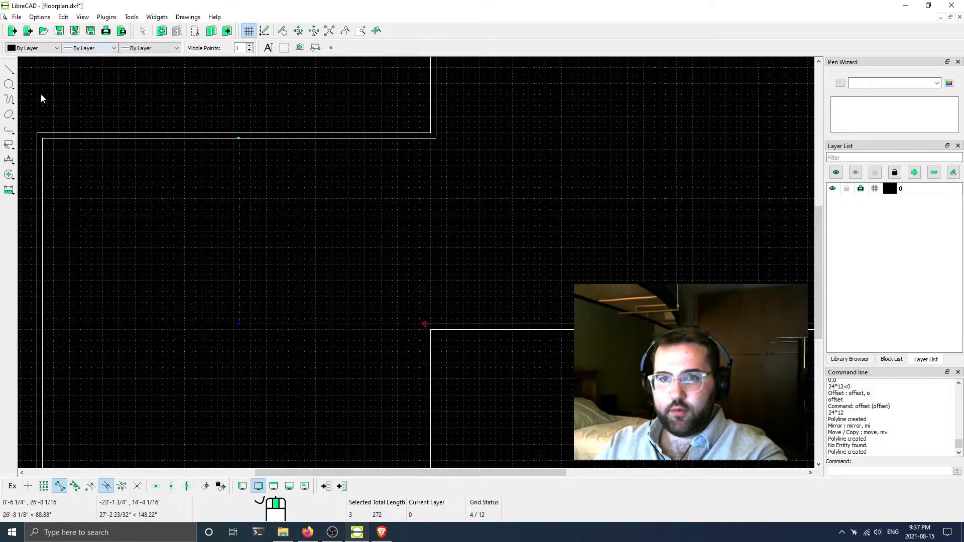
# Create one equidistant copy of the L-shaped interior wall polyline with a spacing of 4, on its lower-left side
pyautogui.click(10, 132)
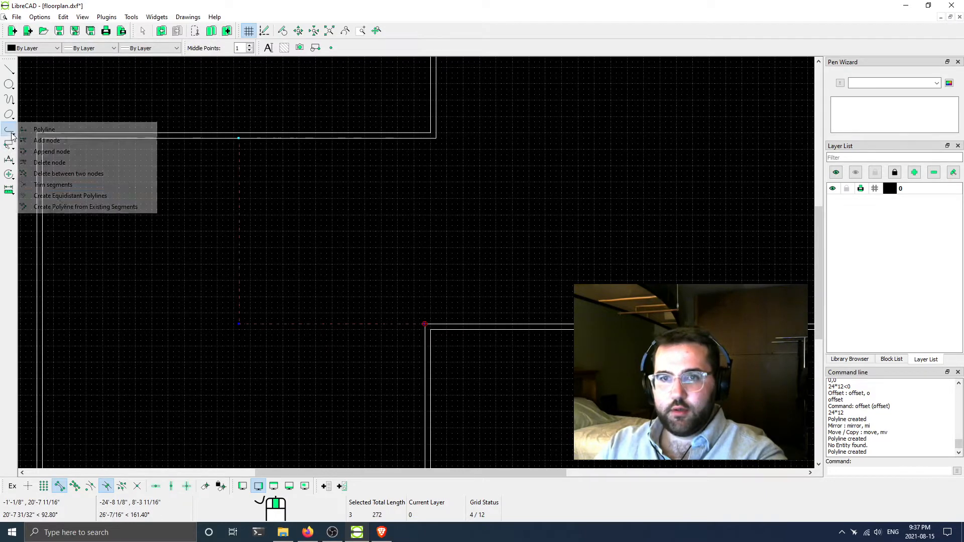
pyautogui.click(93, 196)
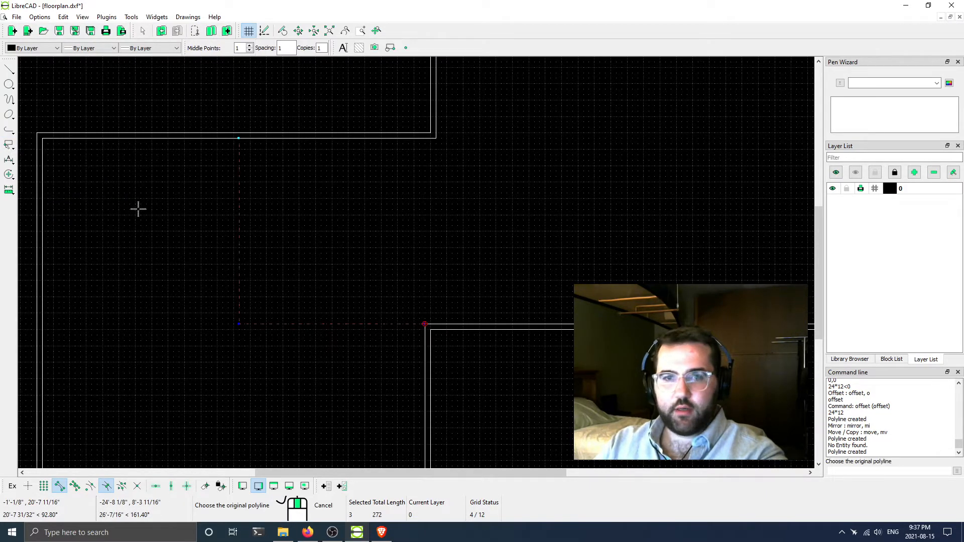
pyautogui.moveTo(243, 48); pyautogui.dragTo(232, 56)
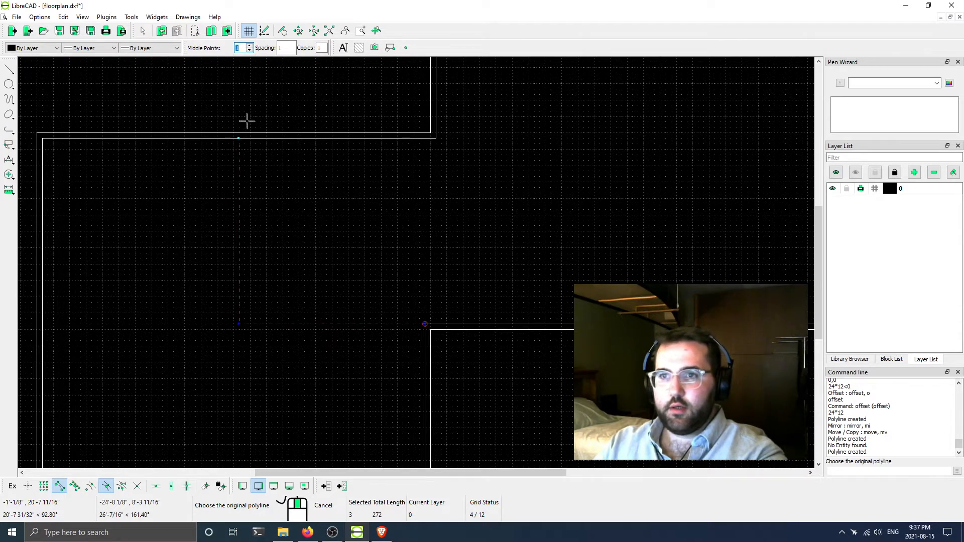
pyautogui.doubleClick(287, 49)
pyautogui.write('4')
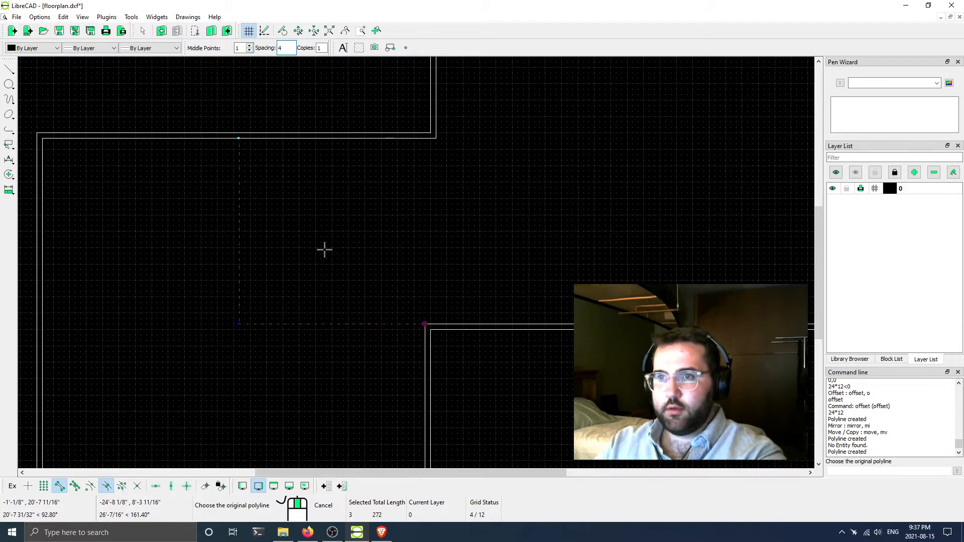
pyautogui.click(244, 325)
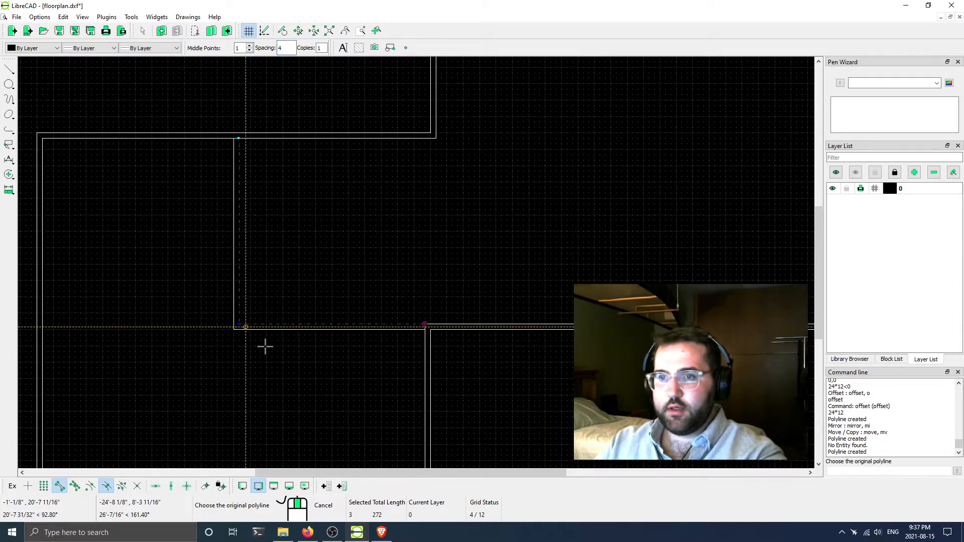
pyautogui.click(236, 333)
pyautogui.scroll(-2, 259, 183)
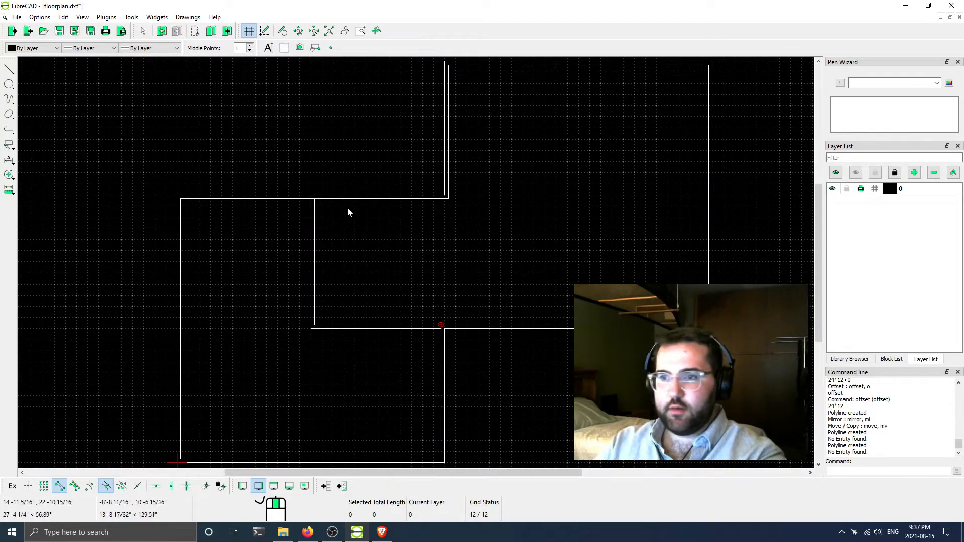
# Examine where the interior wall meets the inner outline at its upper end and at the inside corner, selecting the outline to check it
pyautogui.scroll(4, 279, 219)
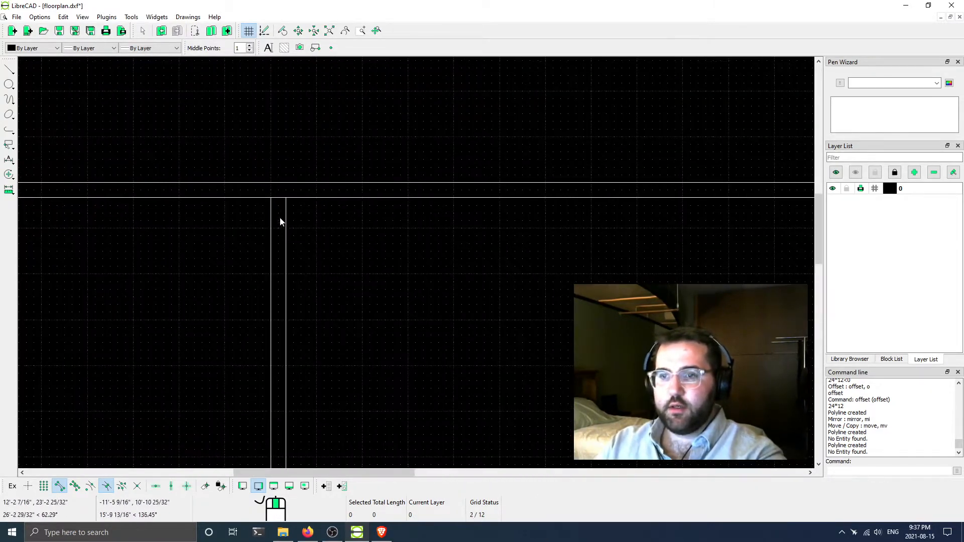
pyautogui.click(279, 198)
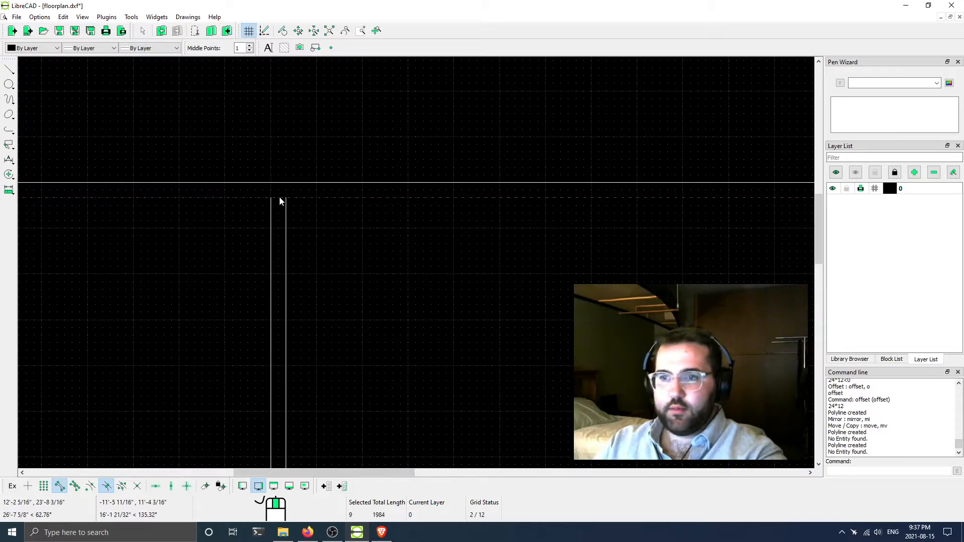
pyautogui.scroll(-4, 271, 198)
pyautogui.scroll(-3, 413, 238)
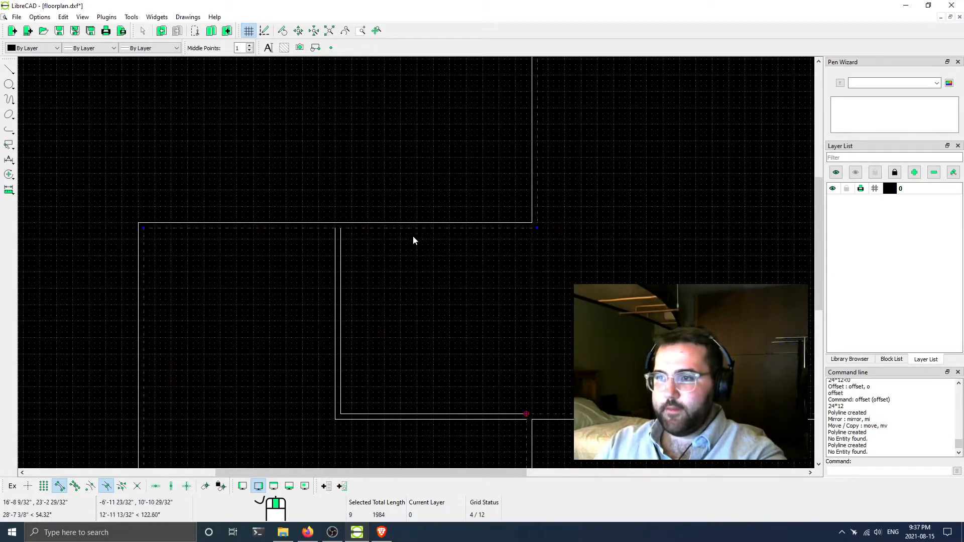
pyautogui.moveTo(417, 245); pyautogui.dragTo(312, 233, button='middle')
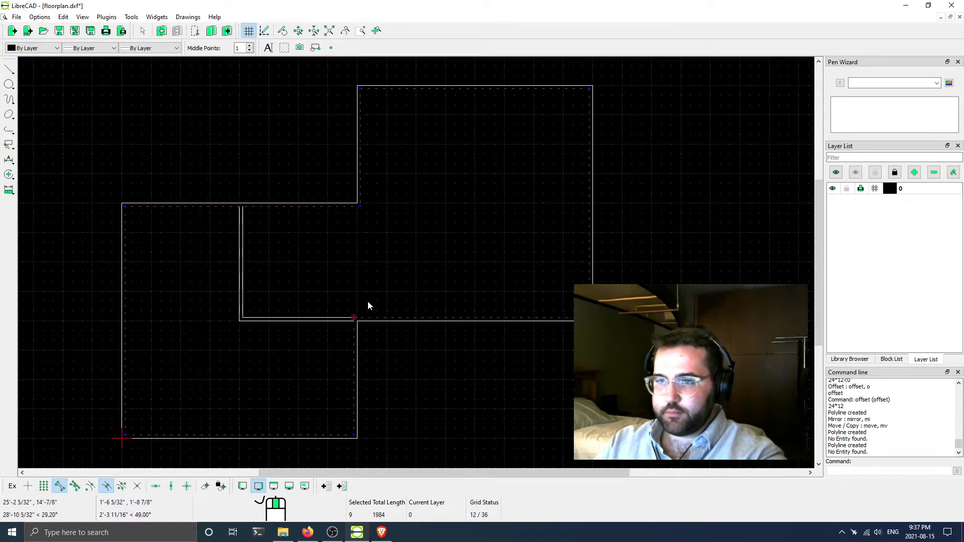
pyautogui.press('Escape')
pyautogui.scroll(6, 360, 331)
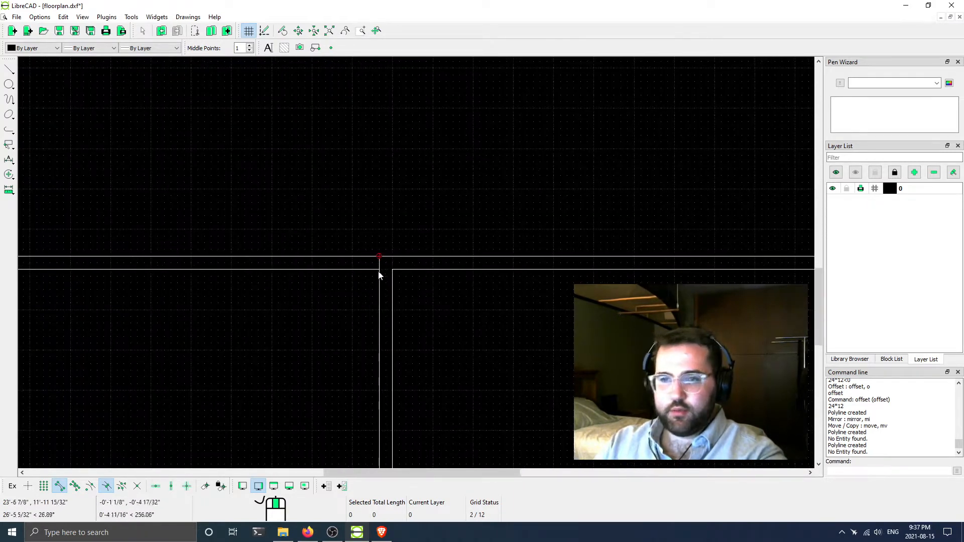
pyautogui.doubleClick(379, 264)
pyautogui.scroll(-5, 396, 270)
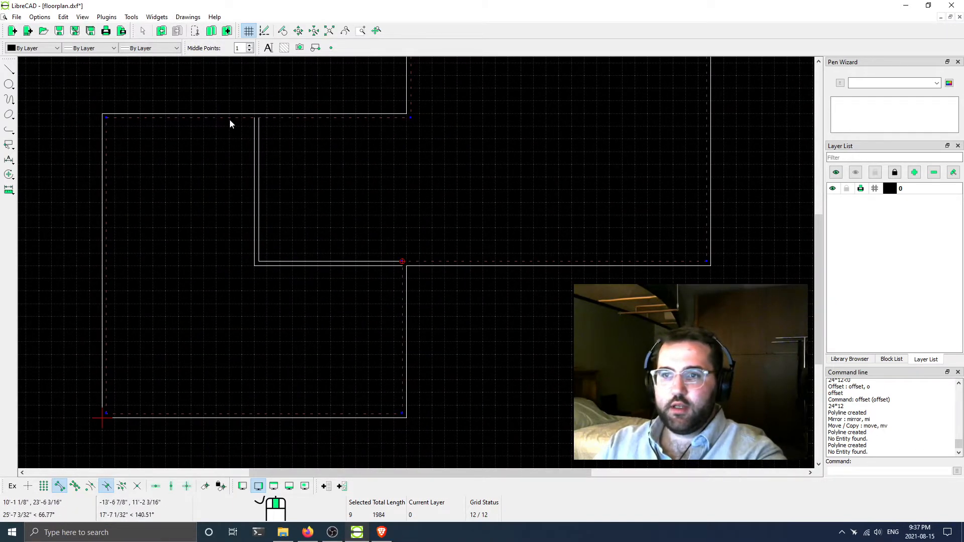
pyautogui.press('Escape')
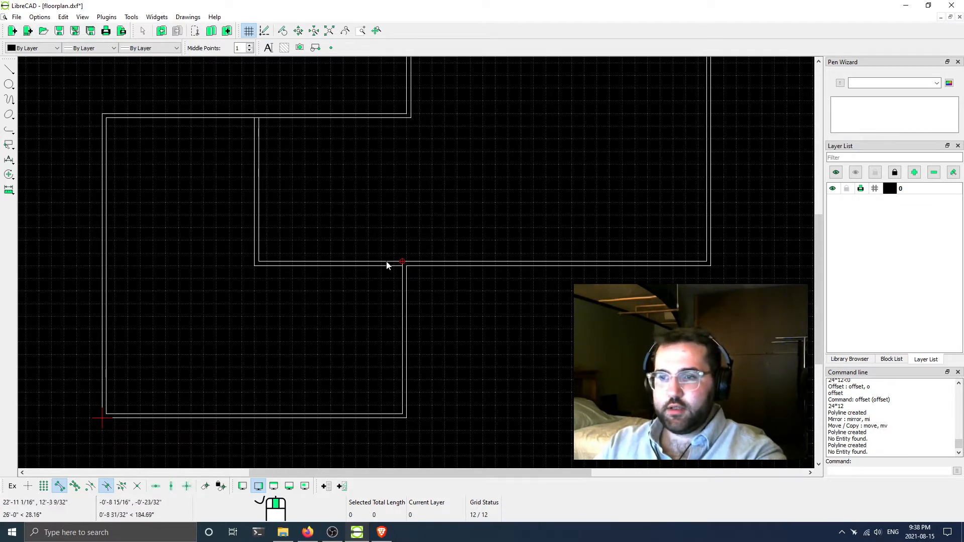
# Inspect the interior wall's two parallel polylines and their open ends by selecting both, and clear the selection
pyautogui.scroll(4, 257, 130)
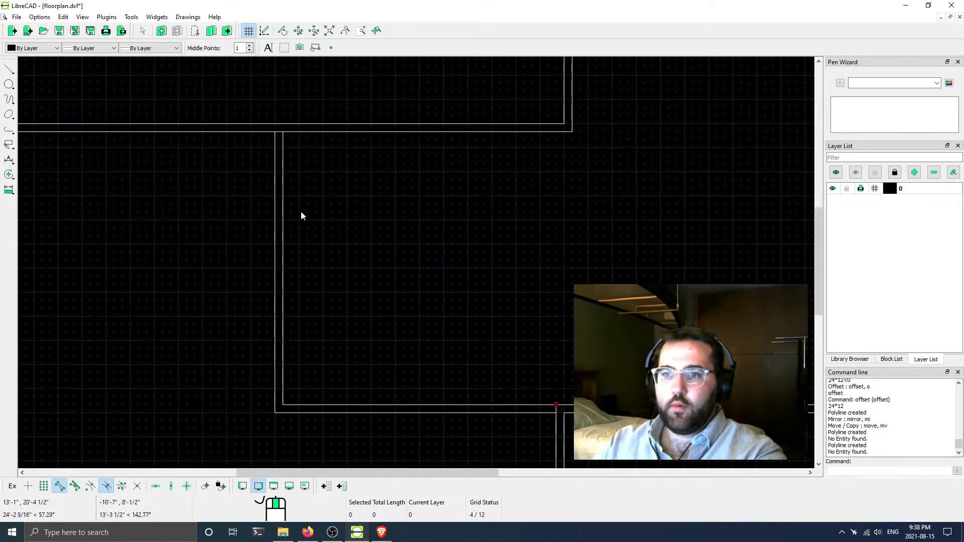
pyautogui.moveTo(301, 215); pyautogui.dragTo(239, 254)
pyautogui.scroll(-2, 414, 296)
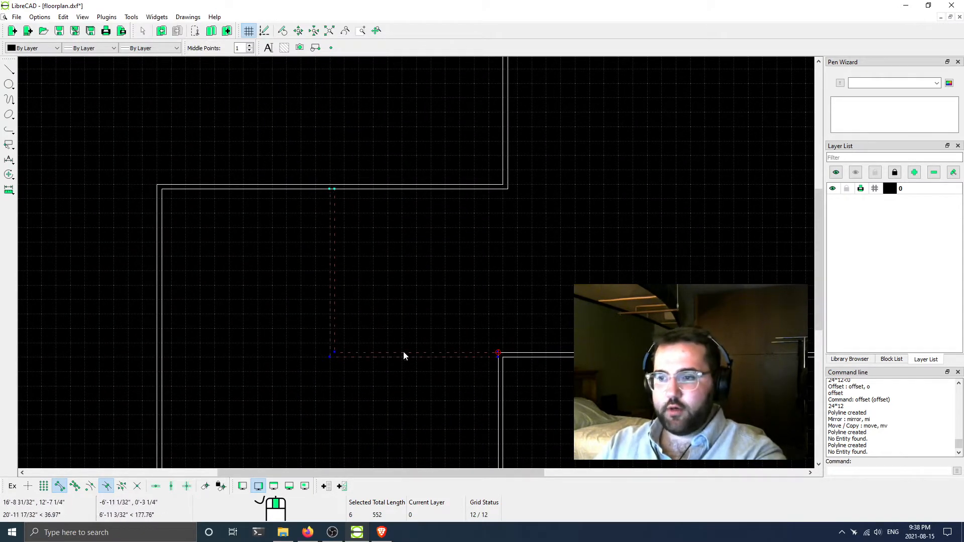
pyautogui.moveTo(445, 325); pyautogui.dragTo(375, 280, button='middle')
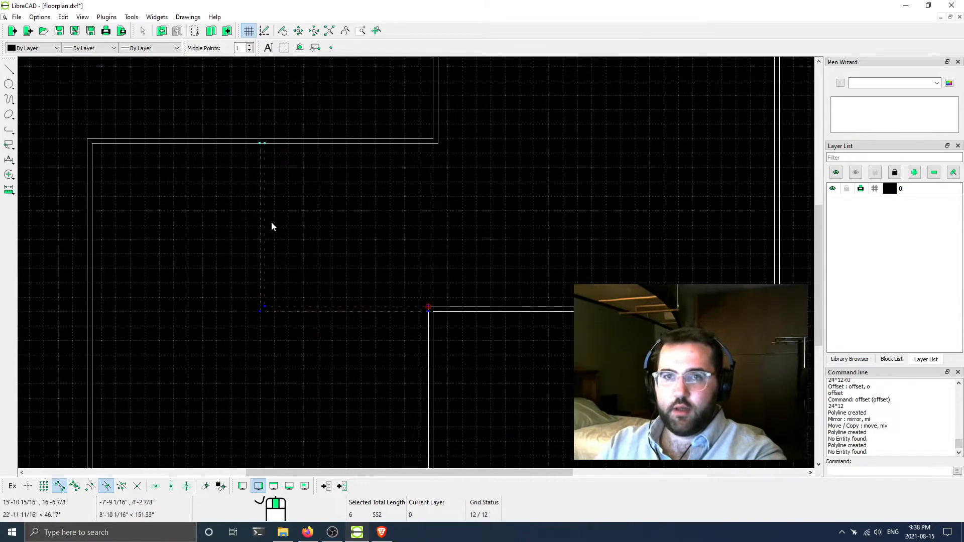
pyautogui.press('Escape')
# Draw a short two-point line closing the interior wall's upper end, between the endpoints of its two parallel lines
pyautogui.click(11, 70)
pyautogui.click(56, 69)
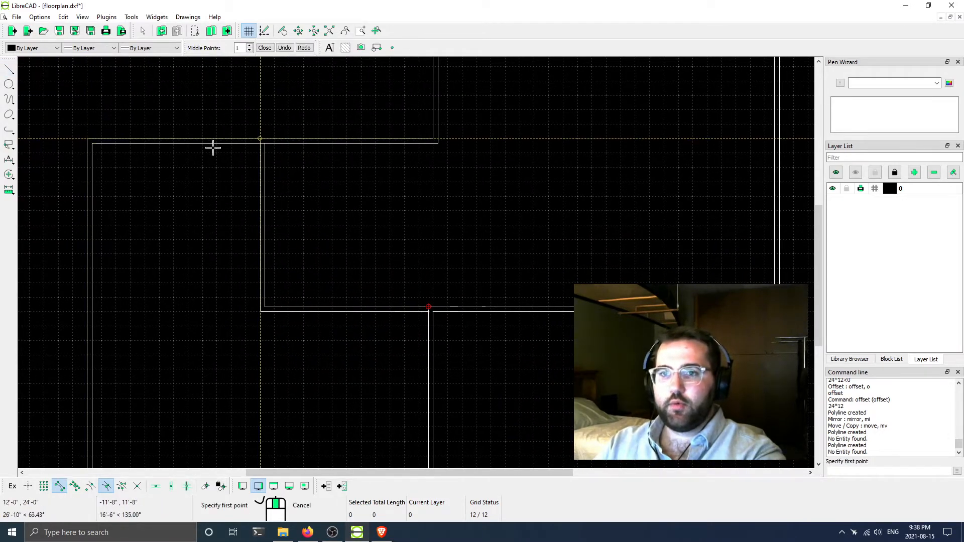
pyautogui.scroll(5, 251, 152)
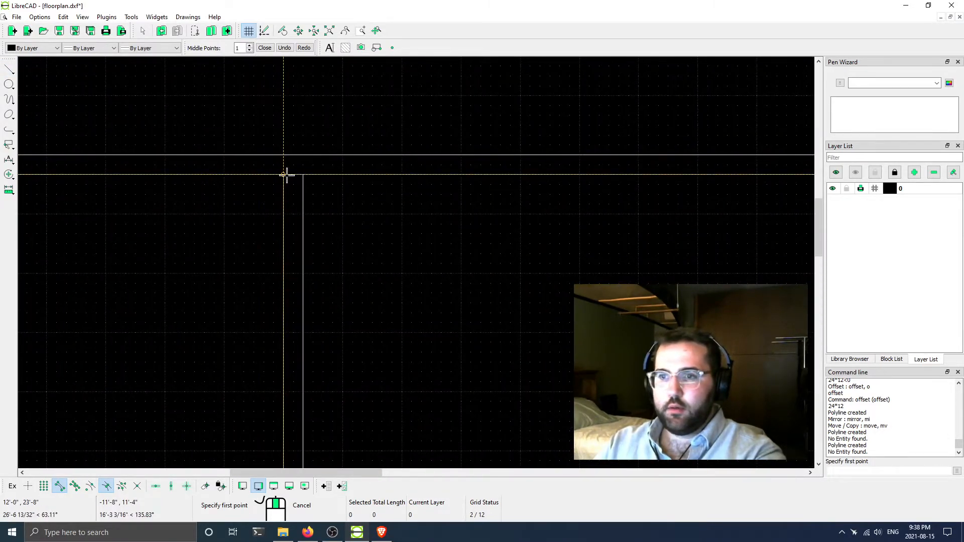
pyautogui.click(303, 174)
pyautogui.scroll(-4, 398, 247)
pyautogui.press('Escape')
pyautogui.scroll(-1, 349, 256)
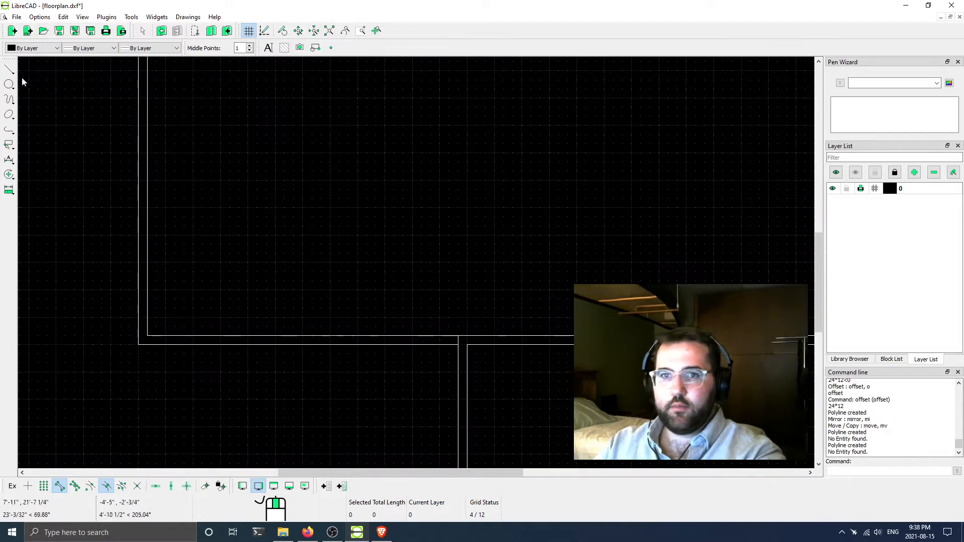
# Draw a 4" vertical two-point line closing the interior wall's other end at the outline's inside corner, snapping to the endpoints
pyautogui.click(9, 70)
pyautogui.click(50, 72)
pyautogui.moveTo(322, 256); pyautogui.dragTo(248, 191, button='middle')
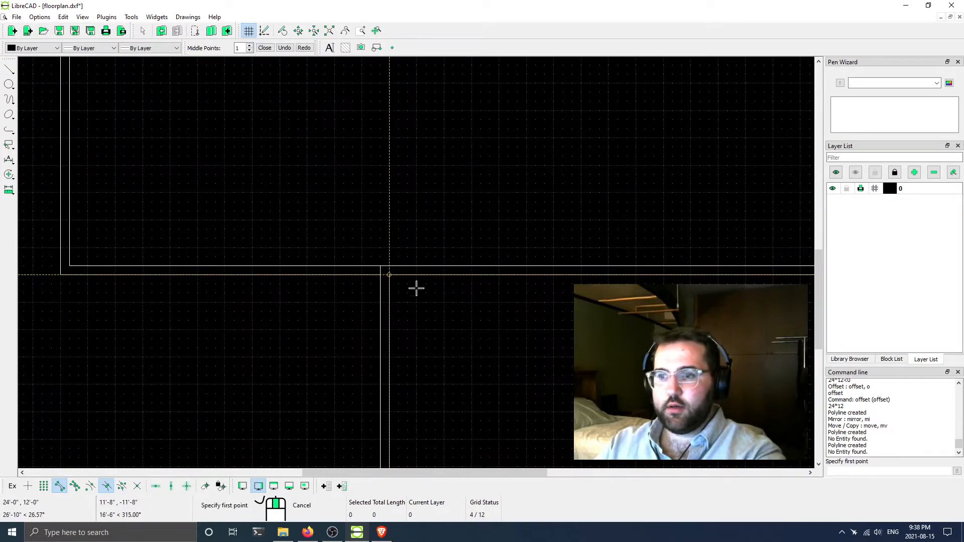
pyautogui.scroll(6, 379, 284)
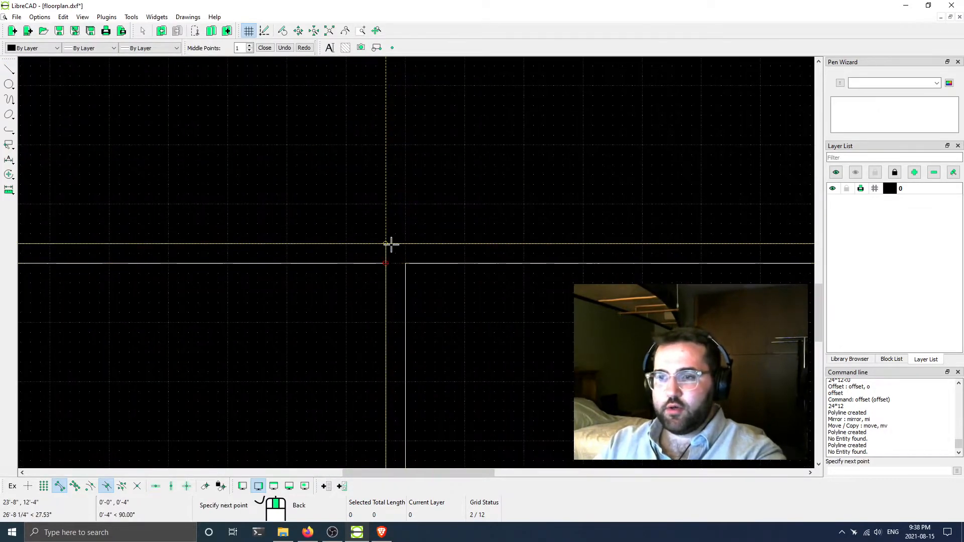
pyautogui.scroll(-7, 383, 254)
pyautogui.press('Escape')
# Combine the interior wall's two parallel polylines and both end lines into one closed polyline from existing segments
pyautogui.moveTo(262, 123); pyautogui.dragTo(407, 274)
pyautogui.scroll(2, 360, 261)
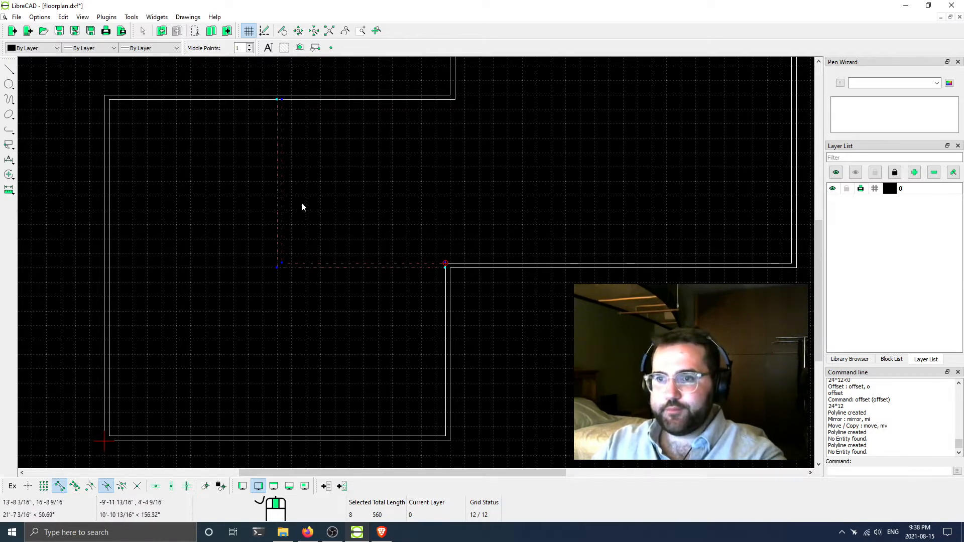
pyautogui.click(9, 129)
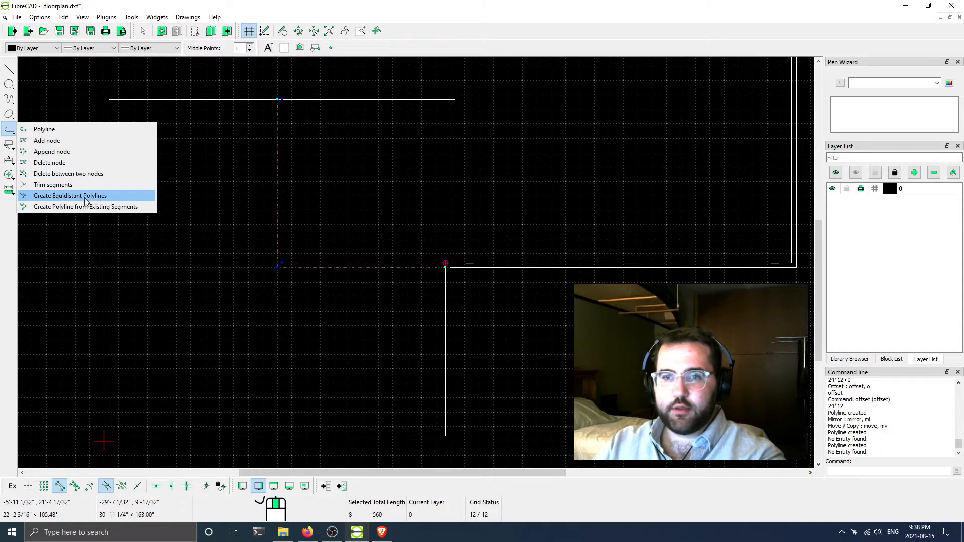
pyautogui.click(110, 208)
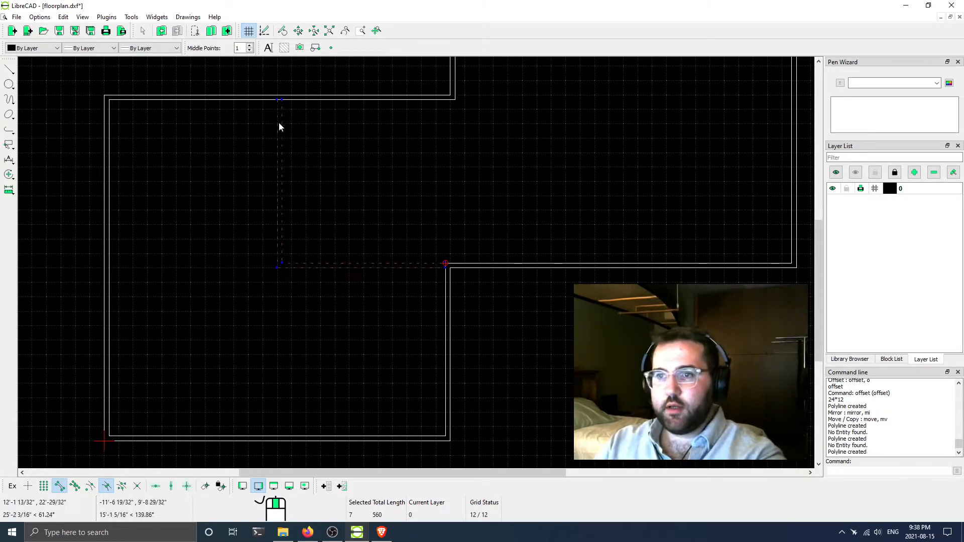
pyautogui.scroll(-4, 436, 232)
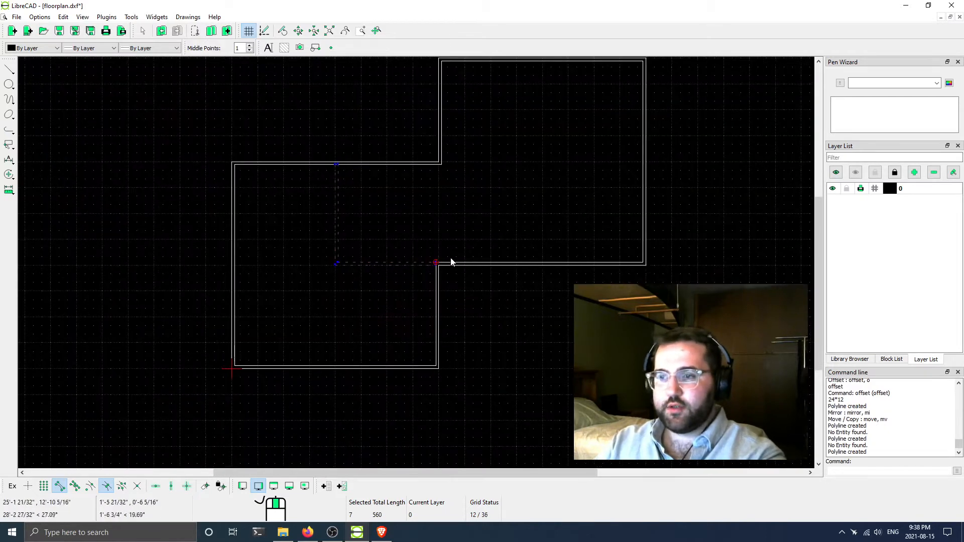
pyautogui.moveTo(449, 258); pyautogui.dragTo(388, 270, button='middle')
pyautogui.press('Escape')
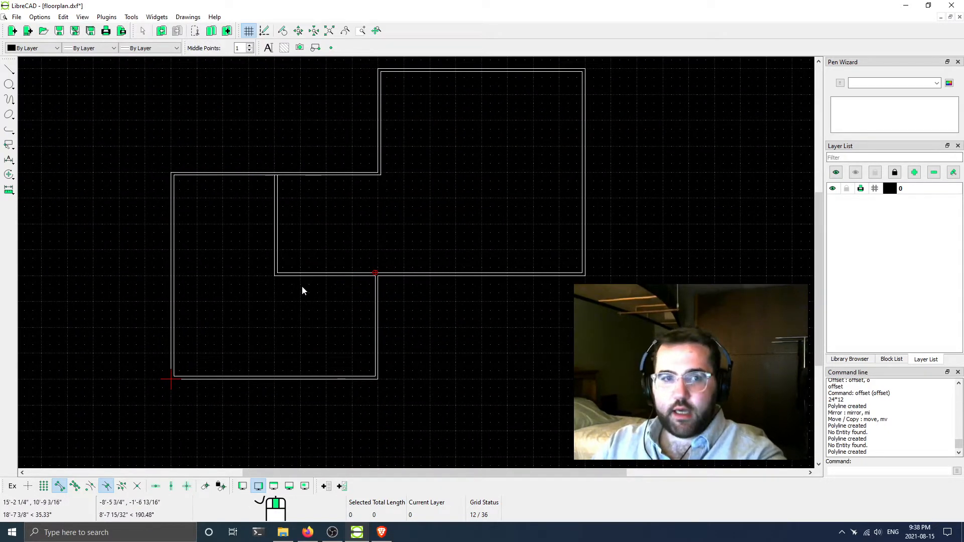
pyautogui.moveTo(551, 191); pyautogui.dragTo(470, 234, button='middle')
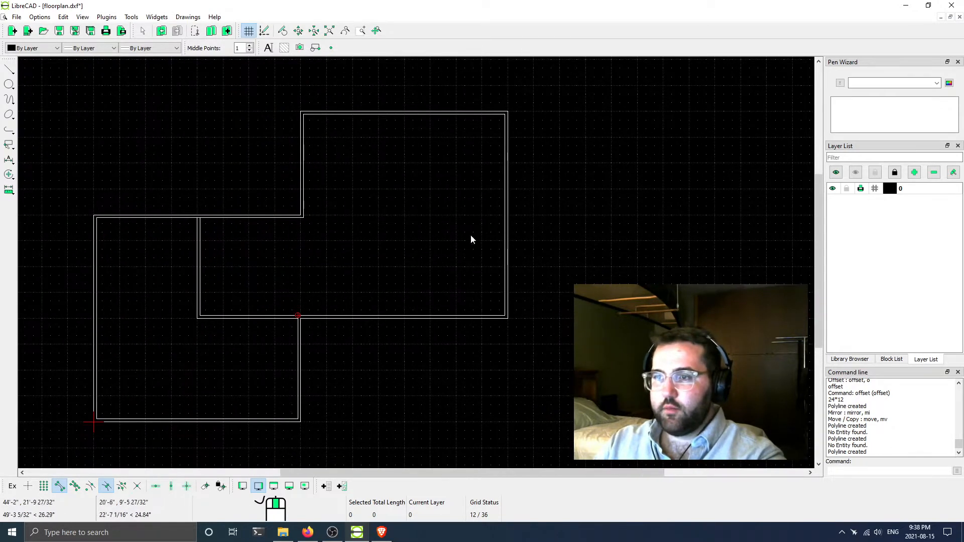
pyautogui.moveTo(405, 269); pyautogui.dragTo(454, 237, button='middle')
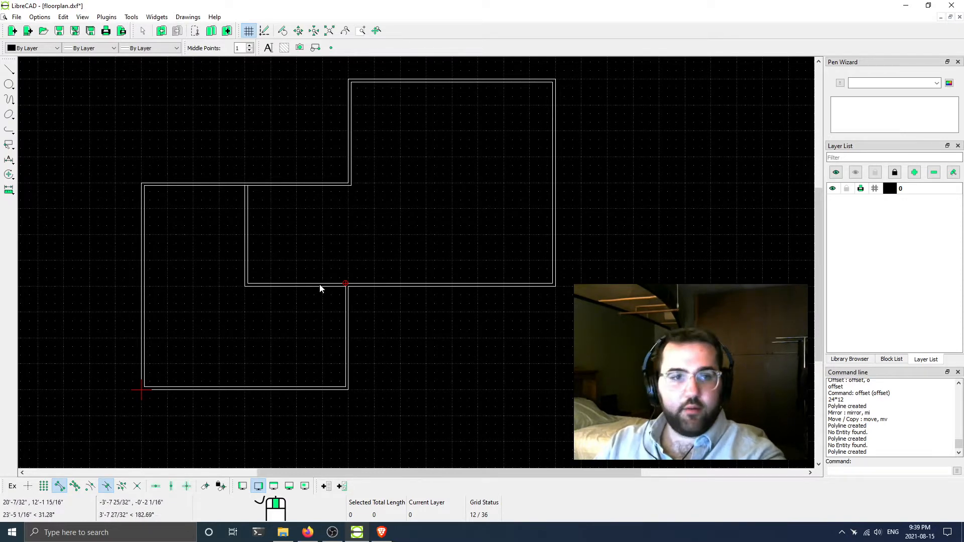
pyautogui.moveTo(405, 251); pyautogui.dragTo(397, 258, button='middle')
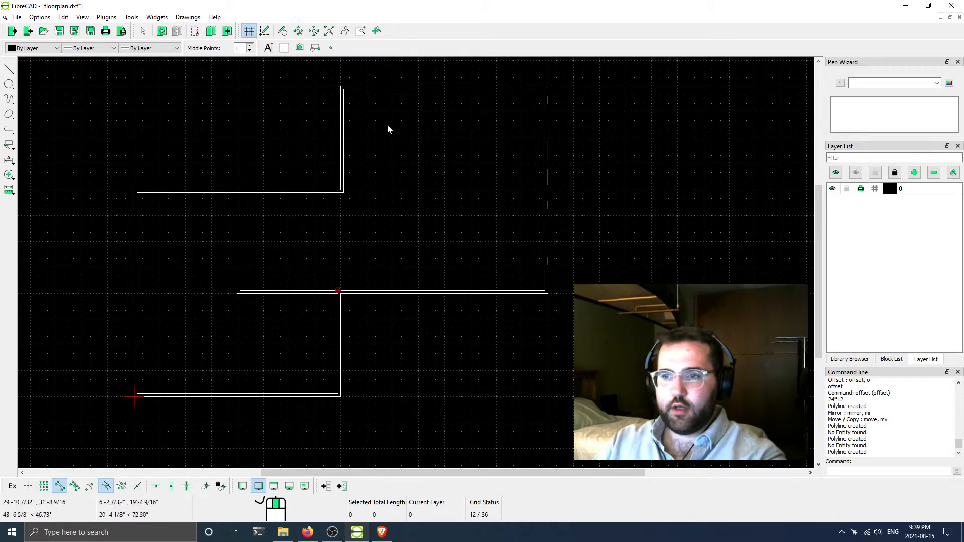
pyautogui.scroll(5, 342, 261)
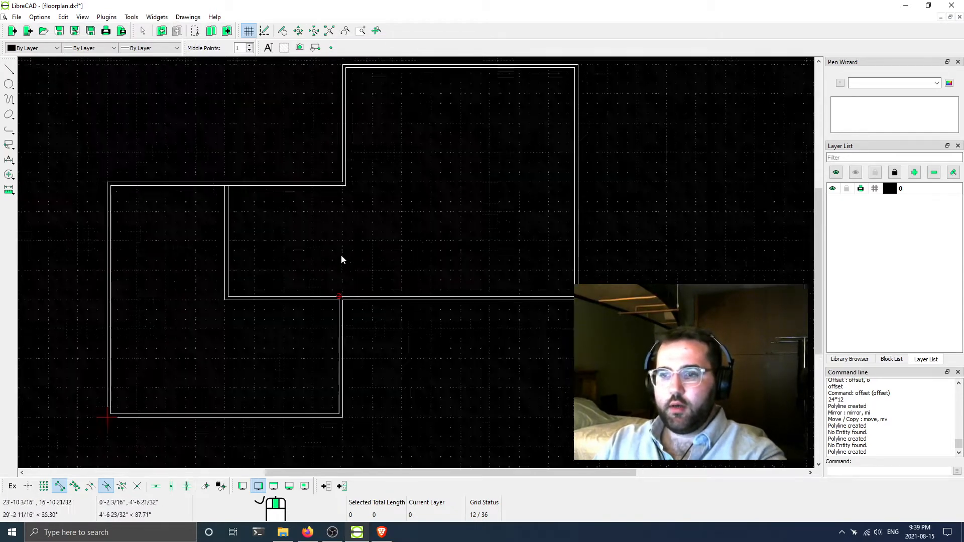
pyautogui.scroll(-2, 349, 282)
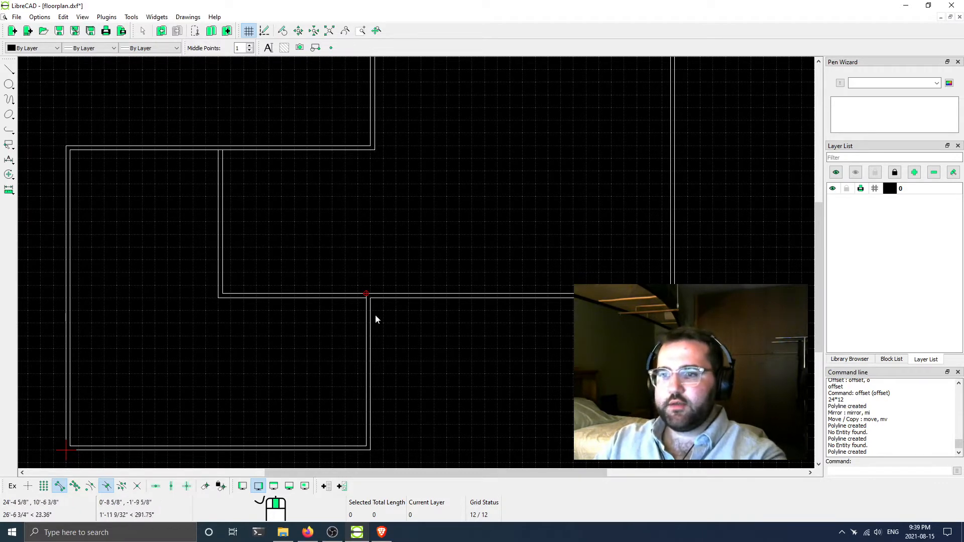
# Select the whole floor plan and break all its polylines into separate lines with the explode command
pyautogui.scroll(-5, 63, 118)
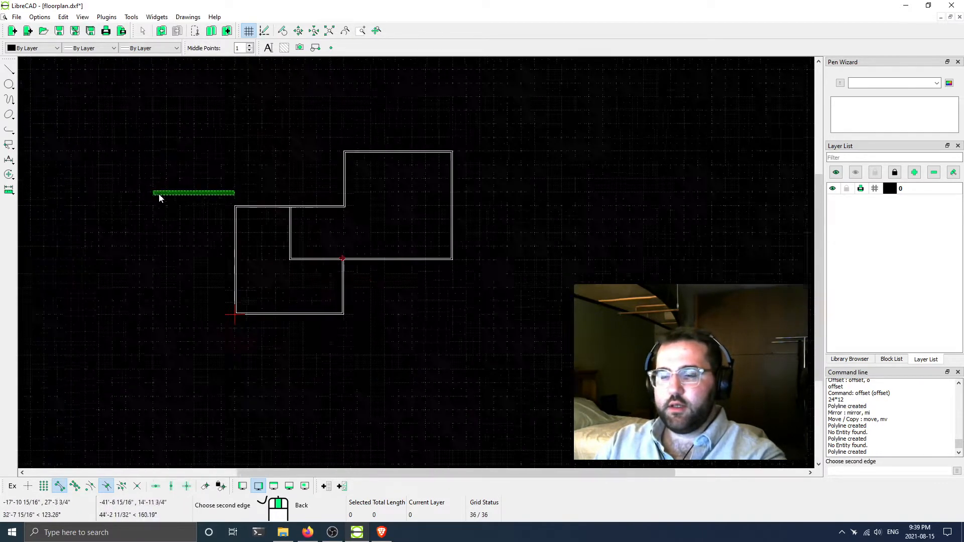
pyautogui.moveTo(187, 118); pyautogui.dragTo(534, 367)
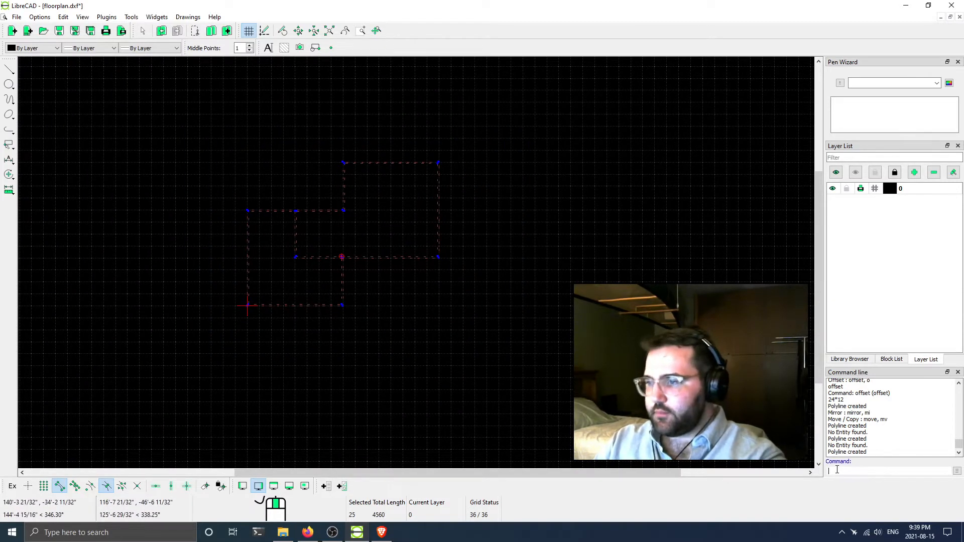
pyautogui.write('explode')
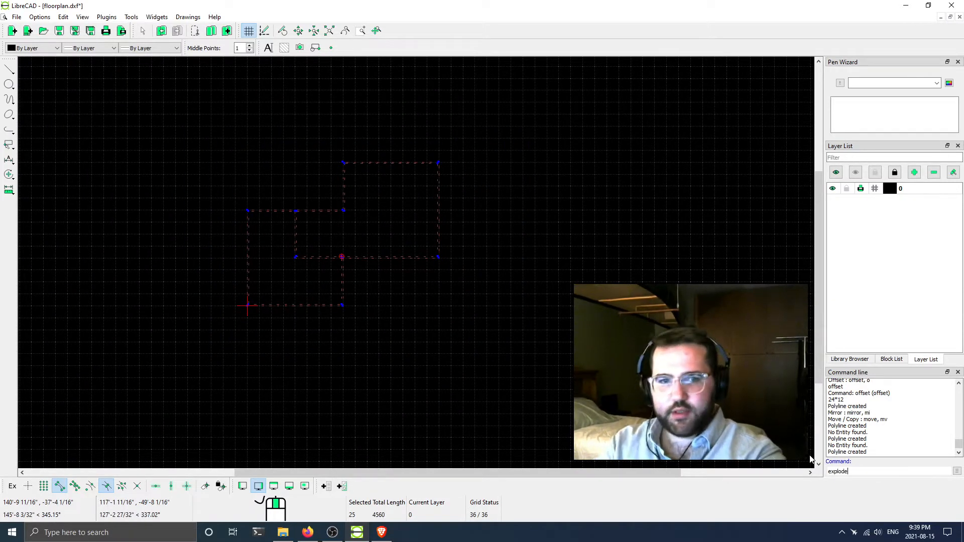
pyautogui.press('Return')
pyautogui.scroll(1, 470, 215)
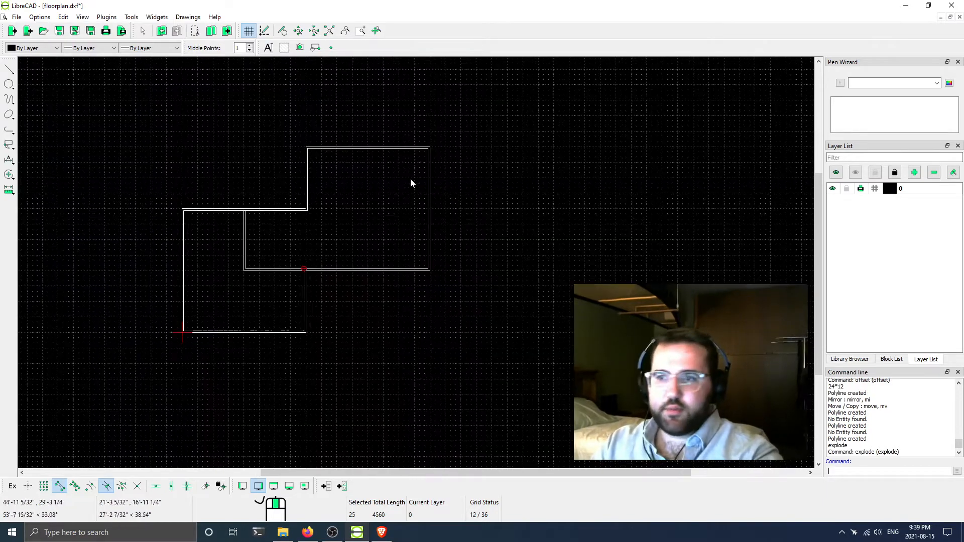
# Check that the left outer wall's exploded lines can be selected individually
pyautogui.scroll(1, 411, 182)
pyautogui.scroll(2, 249, 286)
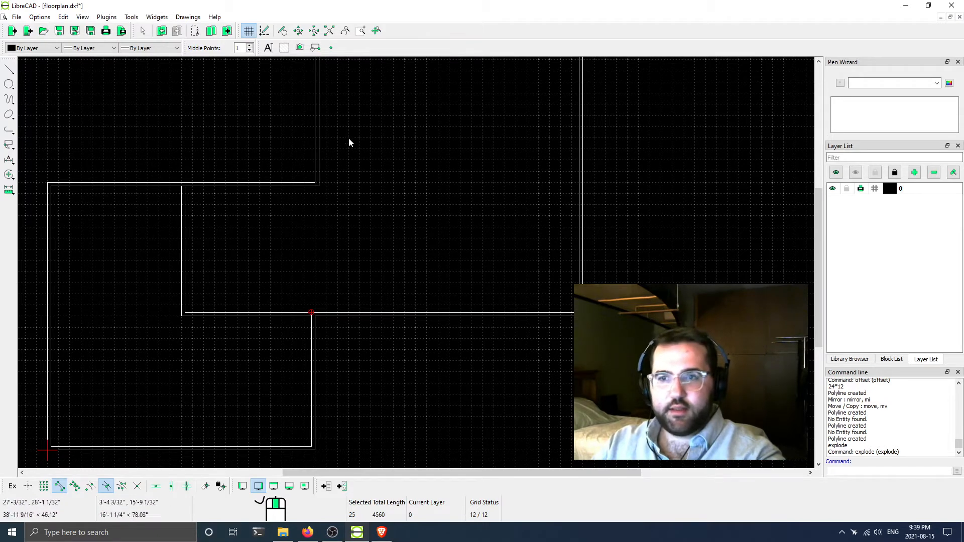
pyautogui.click(227, 183)
pyautogui.press('Escape')
pyautogui.click(50, 237)
pyautogui.click(45, 242)
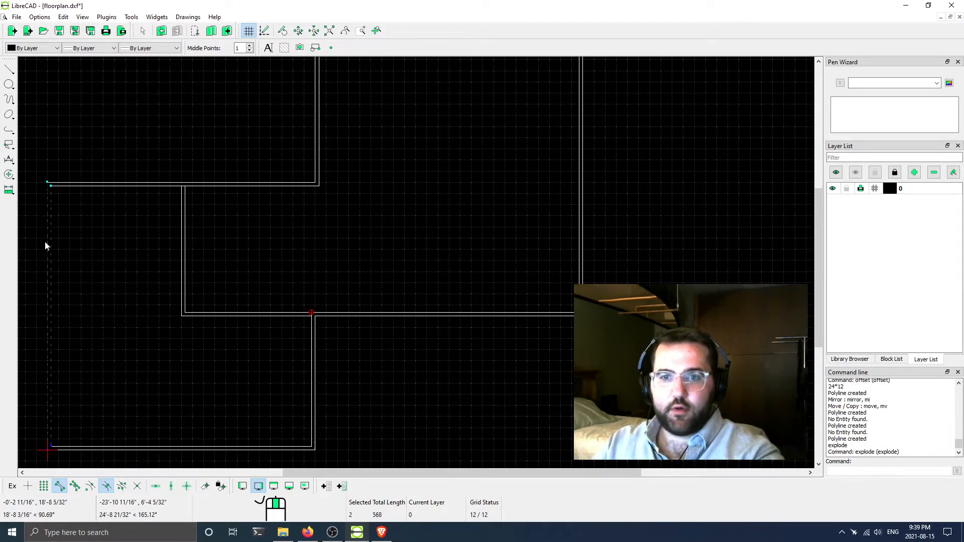
pyautogui.press('Escape')
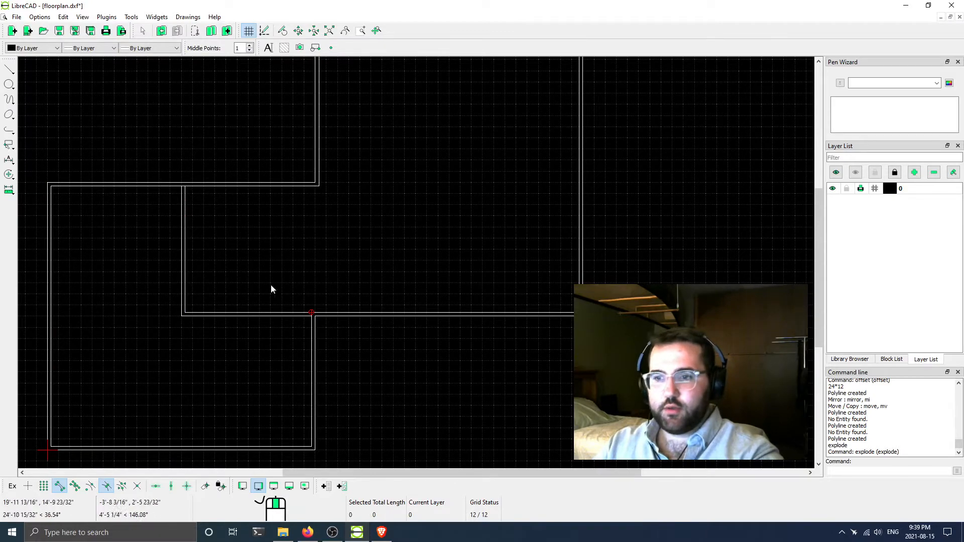
pyautogui.scroll(-2, 271, 286)
pyautogui.moveTo(271, 286); pyautogui.dragTo(265, 307, button='middle')
pyautogui.scroll(5, 364, 266)
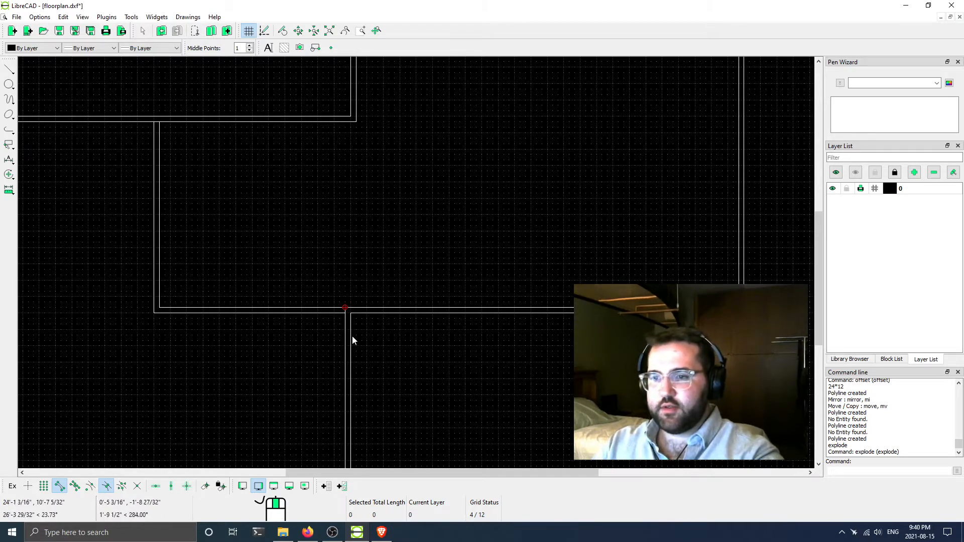
pyautogui.scroll(-4, 353, 326)
pyautogui.moveTo(138, 161); pyautogui.dragTo(381, 440)
pyautogui.press('Escape')
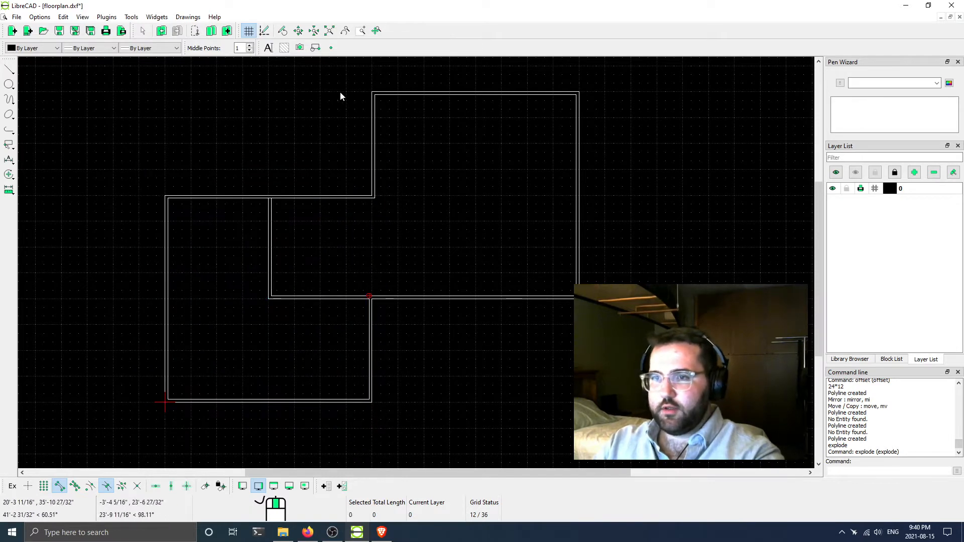
# Move the upper-right room's wall lines 4" left, from 24'-0", 12'-0" to 23'-8", 12'-0", with grid snapping on and Delete Original chosen
pyautogui.moveTo(362, 72); pyautogui.dragTo(600, 324)
pyautogui.scroll(2, 397, 288)
pyautogui.scroll(2, 399, 290)
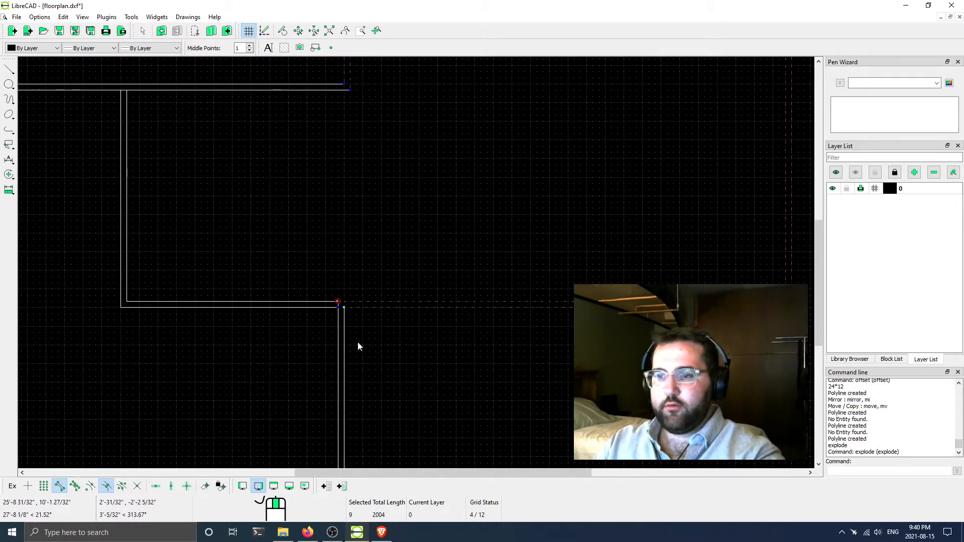
pyautogui.scroll(-3, 450, 249)
pyautogui.scroll(-1, 482, 248)
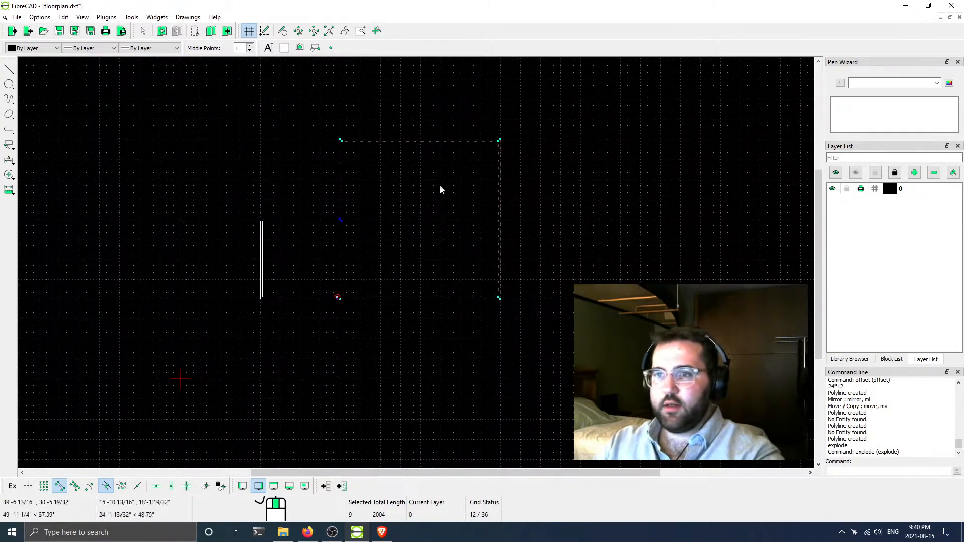
pyautogui.click(131, 17)
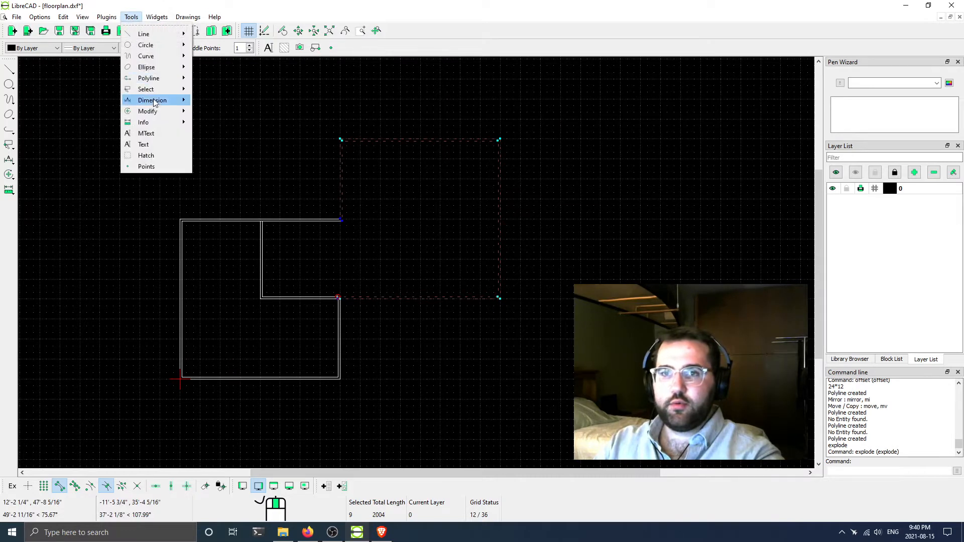
pyautogui.moveTo(151, 111)
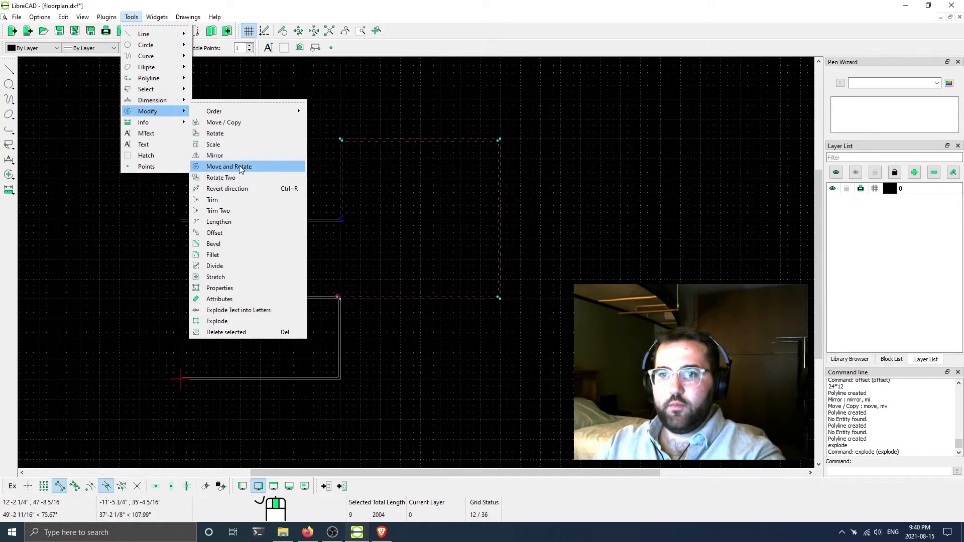
pyautogui.click(226, 122)
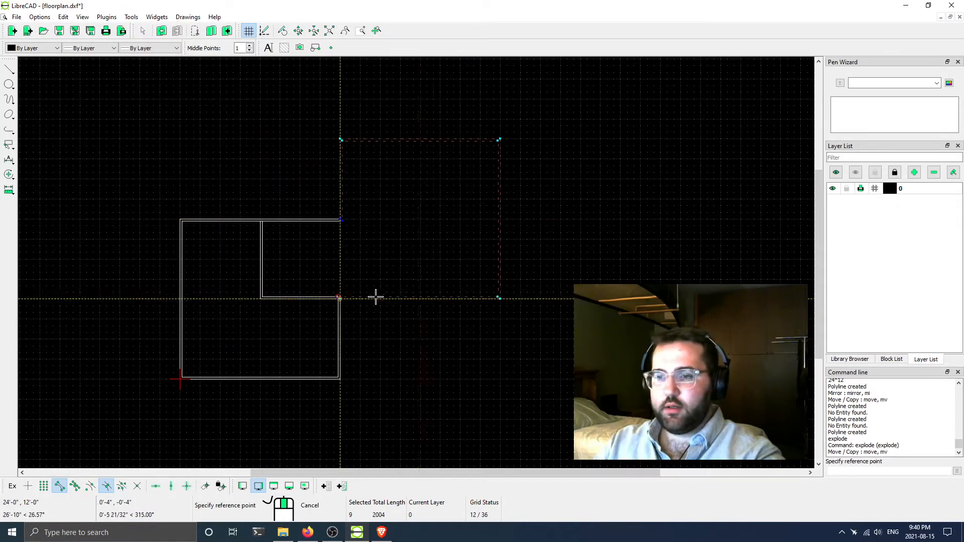
pyautogui.scroll(6, 375, 297)
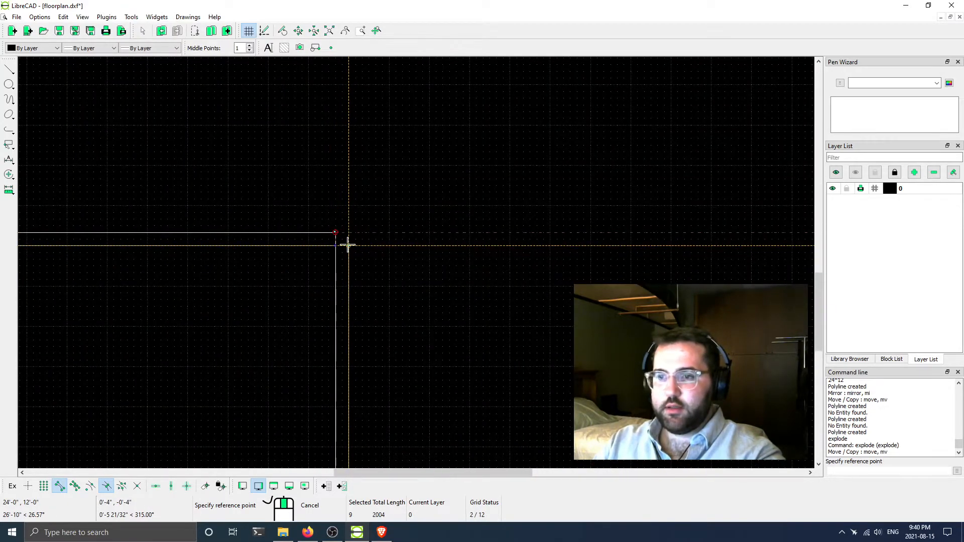
pyautogui.click(349, 246)
pyautogui.scroll(3, 332, 245)
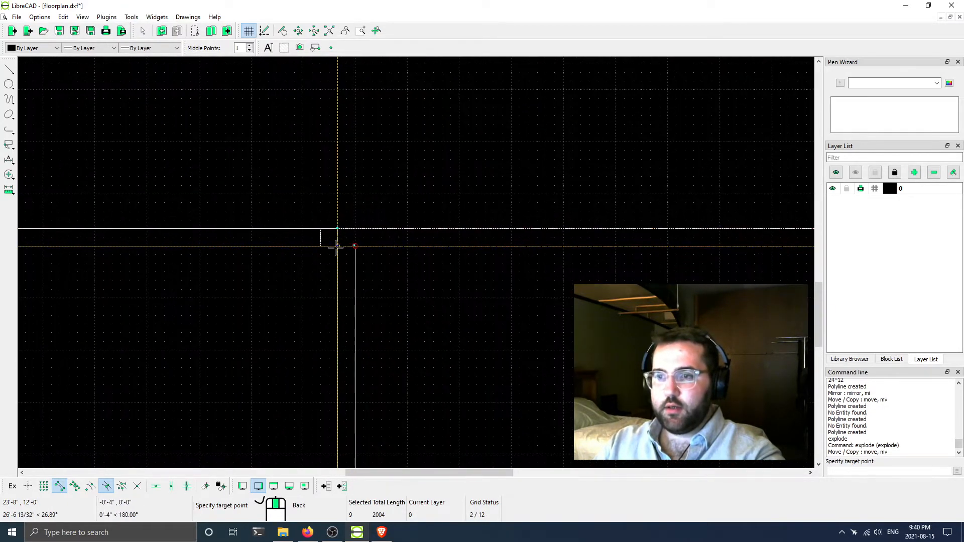
pyautogui.scroll(3, 357, 243)
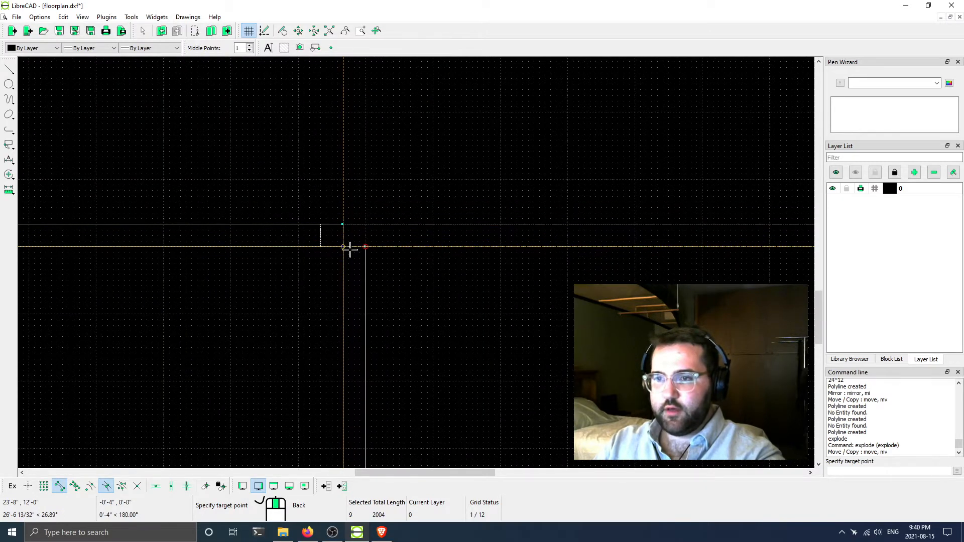
pyautogui.scroll(2, 352, 242)
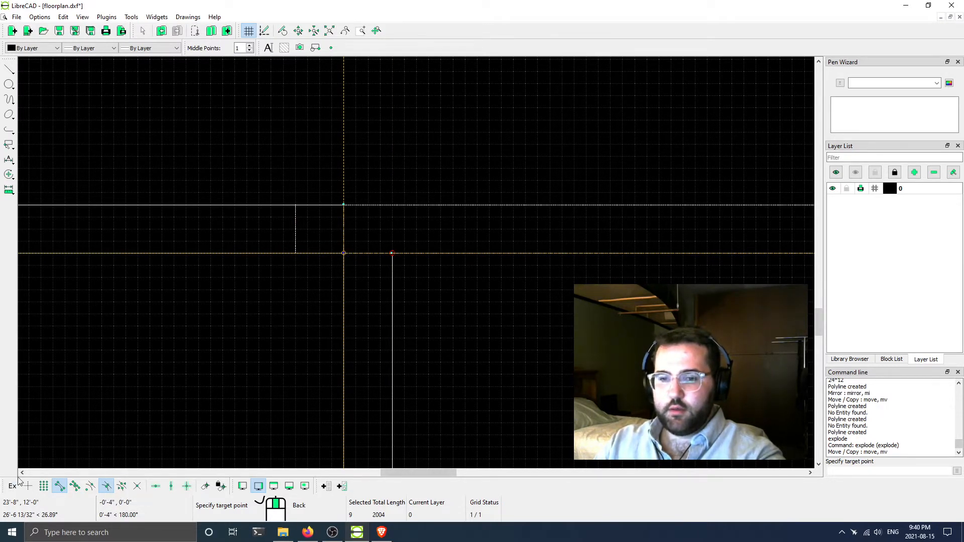
pyautogui.click(44, 486)
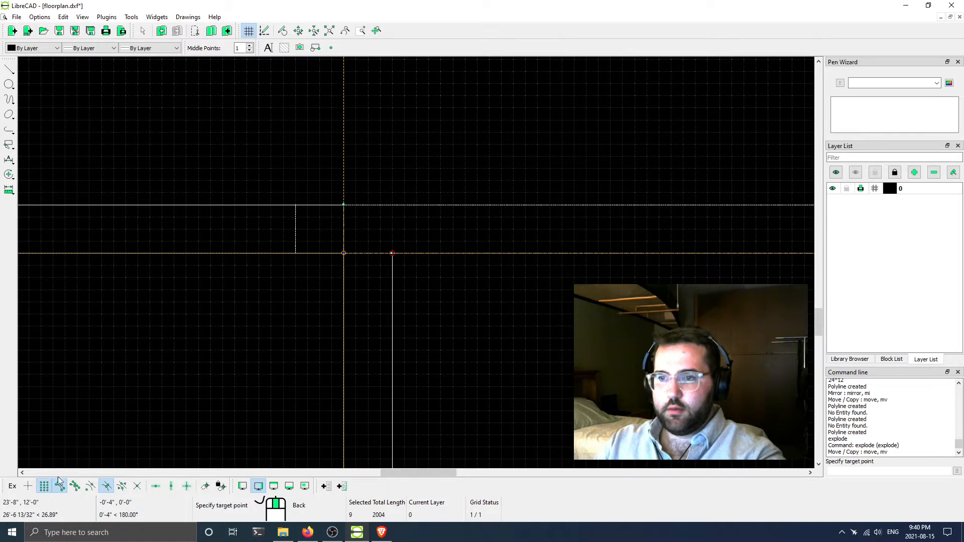
pyautogui.click(346, 253)
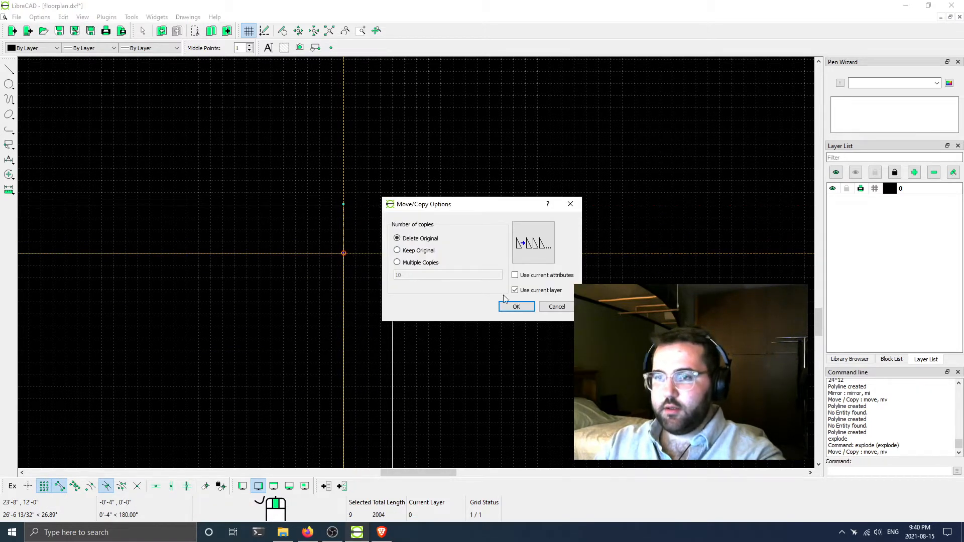
pyautogui.click(515, 307)
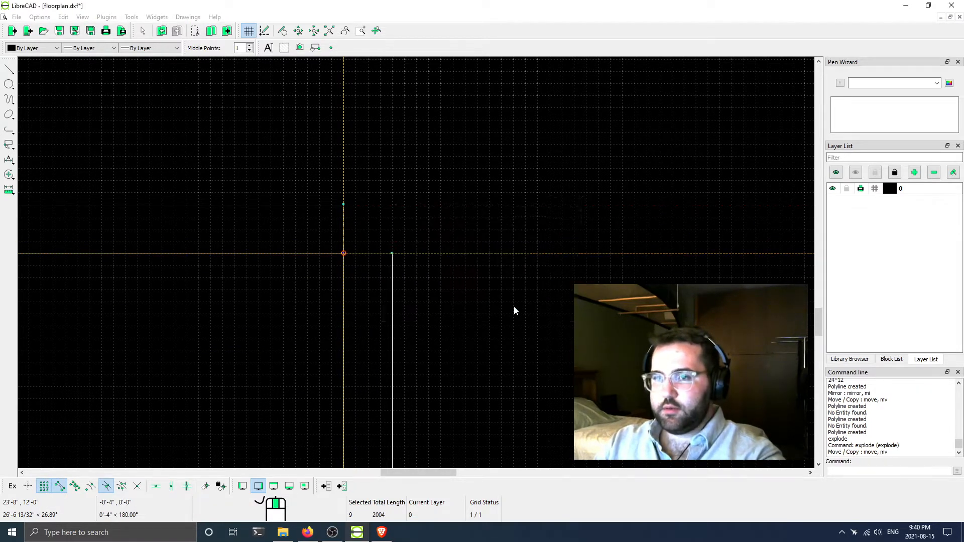
pyautogui.scroll(-5, 352, 241)
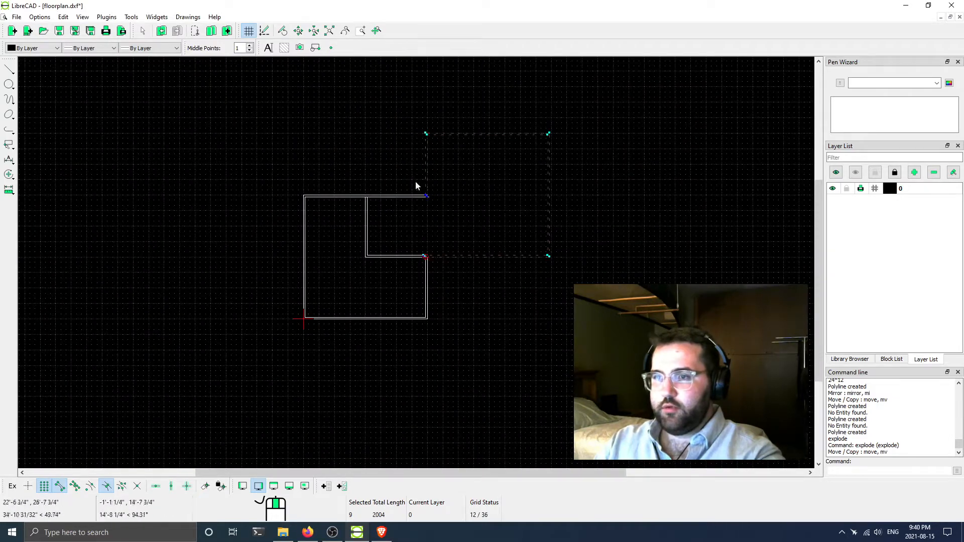
pyautogui.scroll(4, 416, 186)
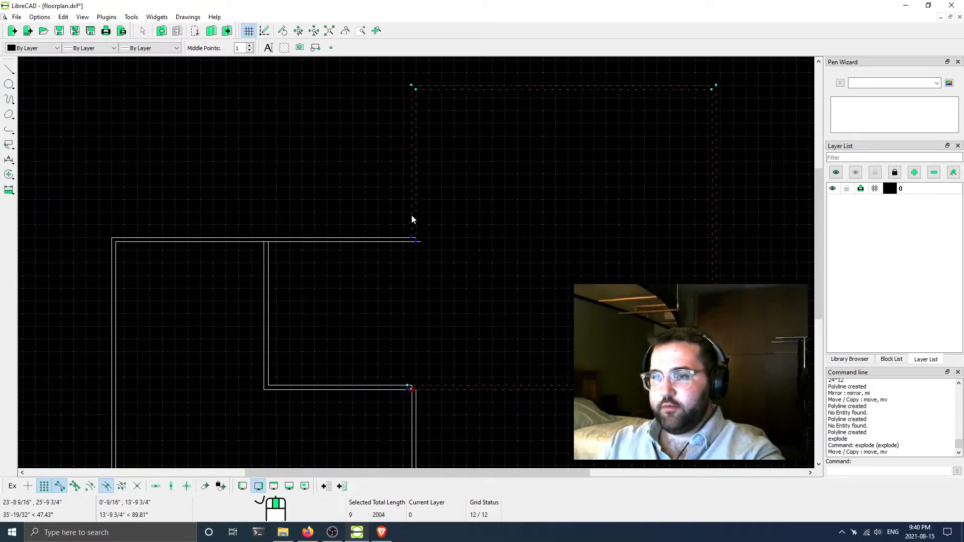
pyautogui.scroll(-1, 417, 240)
pyautogui.press('Escape')
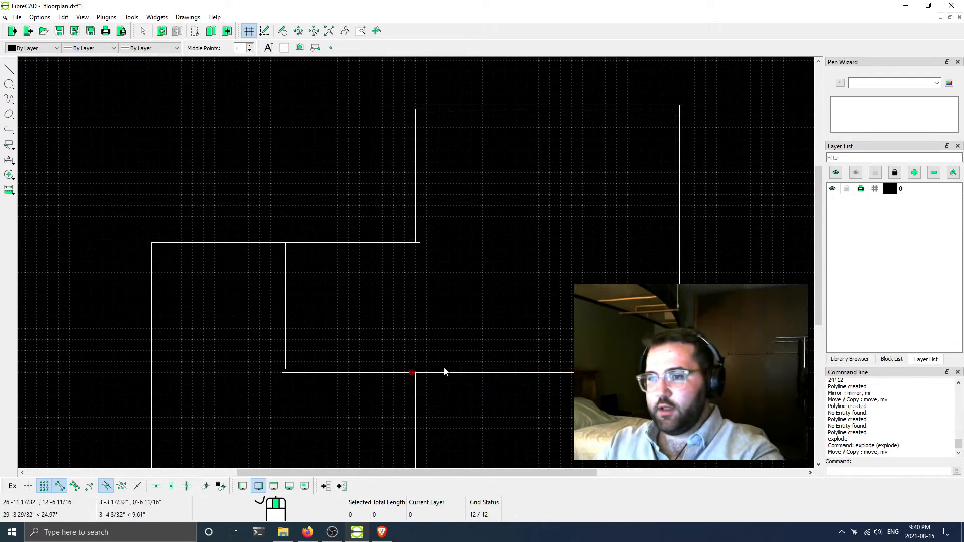
# Delete the stray 4" line at the wall junction and shorten the lower room's inner vertical line by 4" to end at 23'-8", 12'-0"
pyautogui.scroll(6, 405, 378)
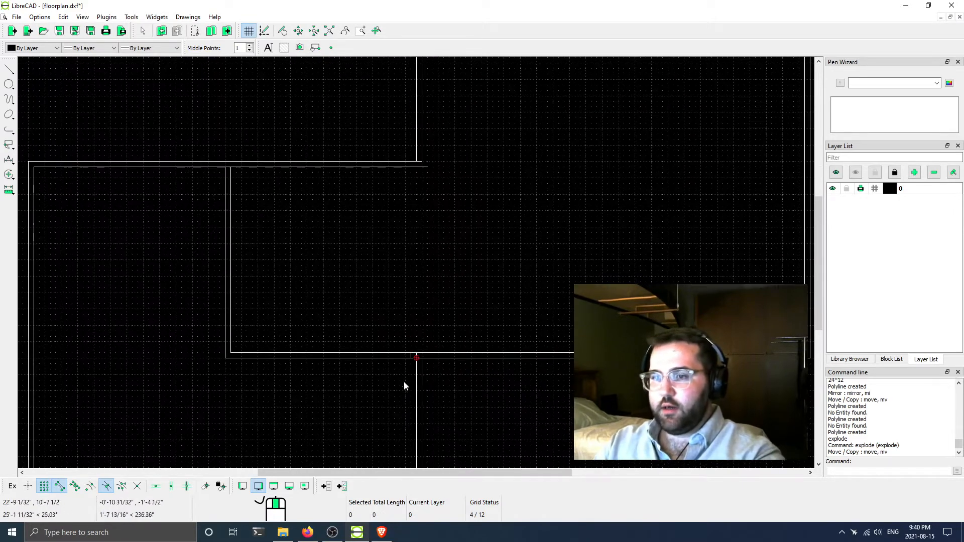
pyautogui.click(396, 285)
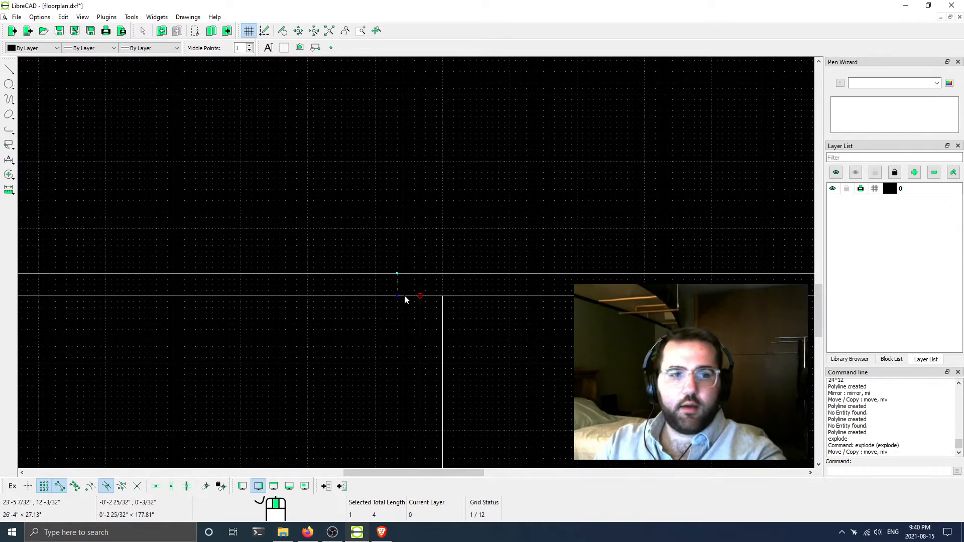
pyautogui.click(420, 285)
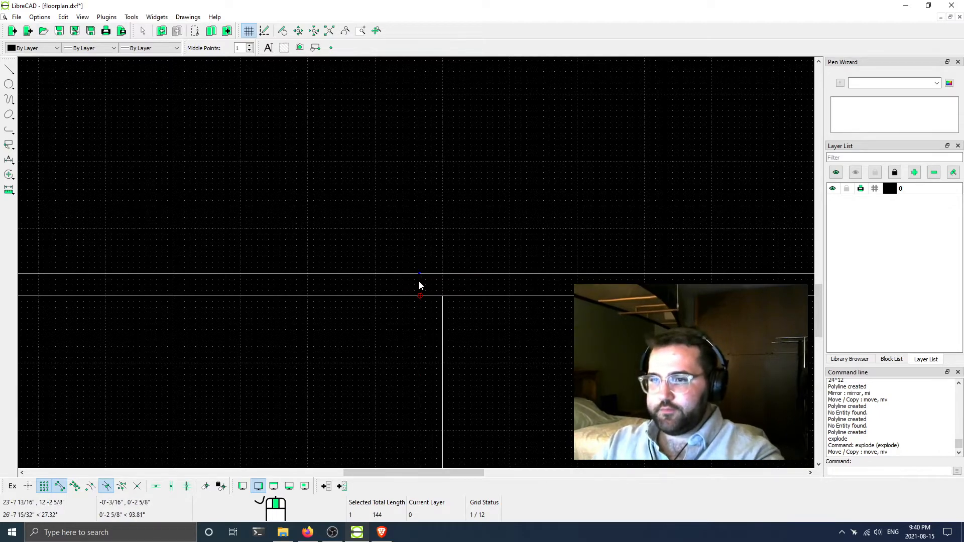
pyautogui.scroll(5, 423, 291)
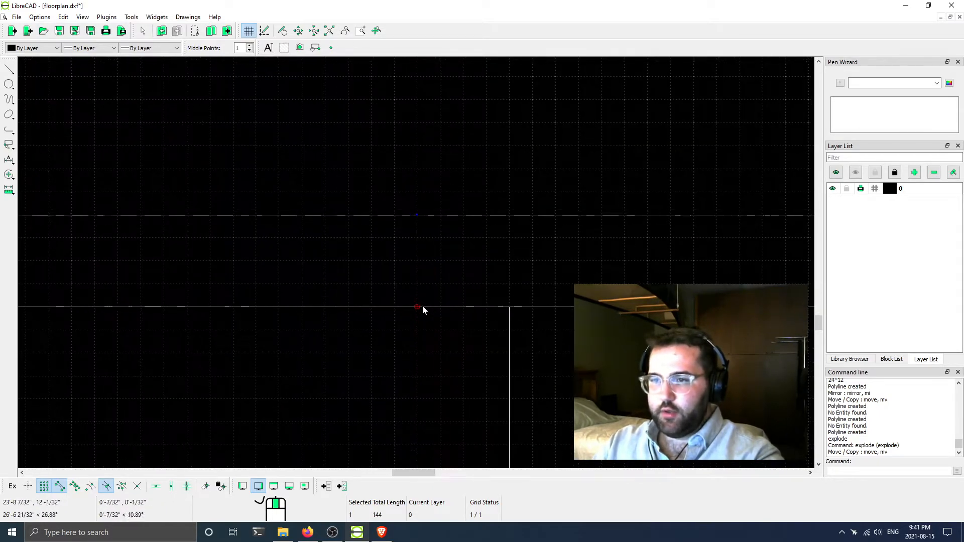
pyautogui.click(417, 215)
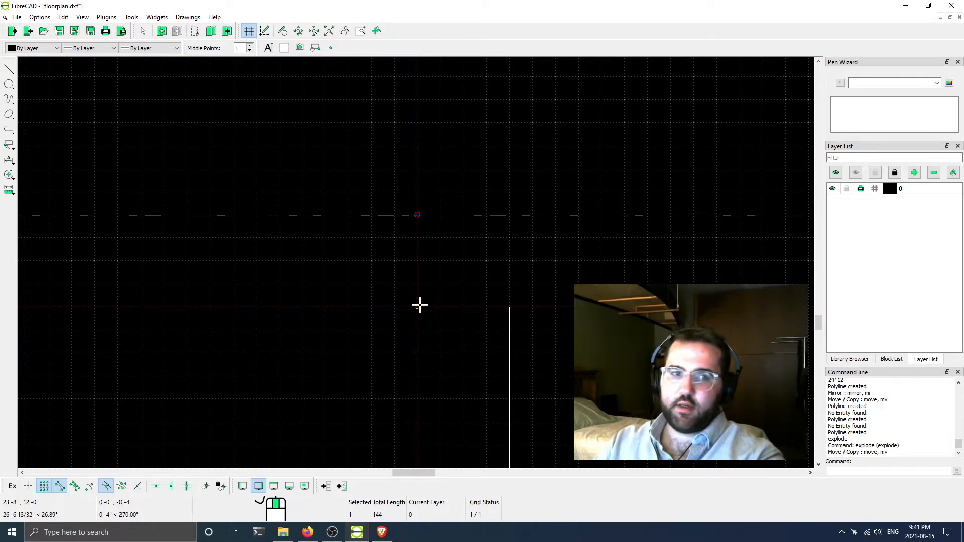
pyautogui.click(420, 308)
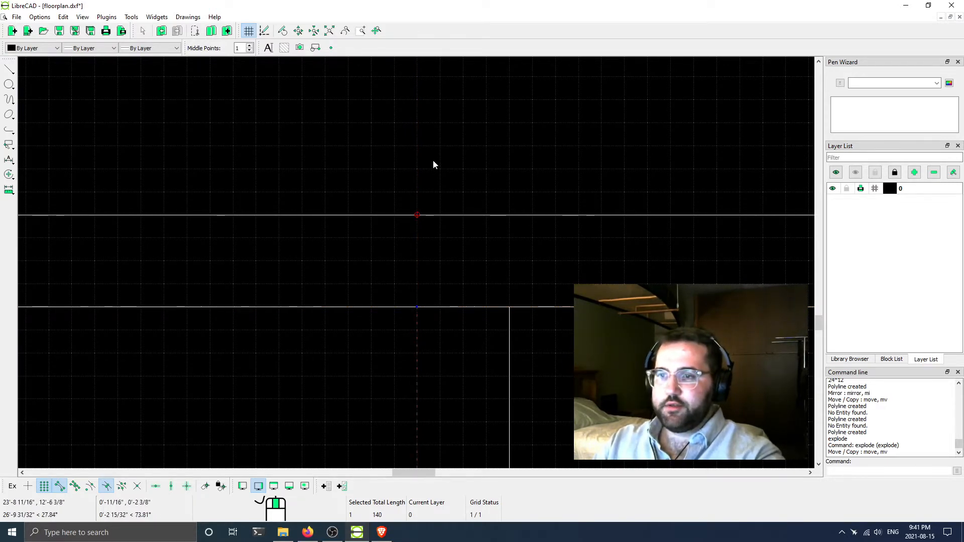
pyautogui.scroll(-20, 424, 224)
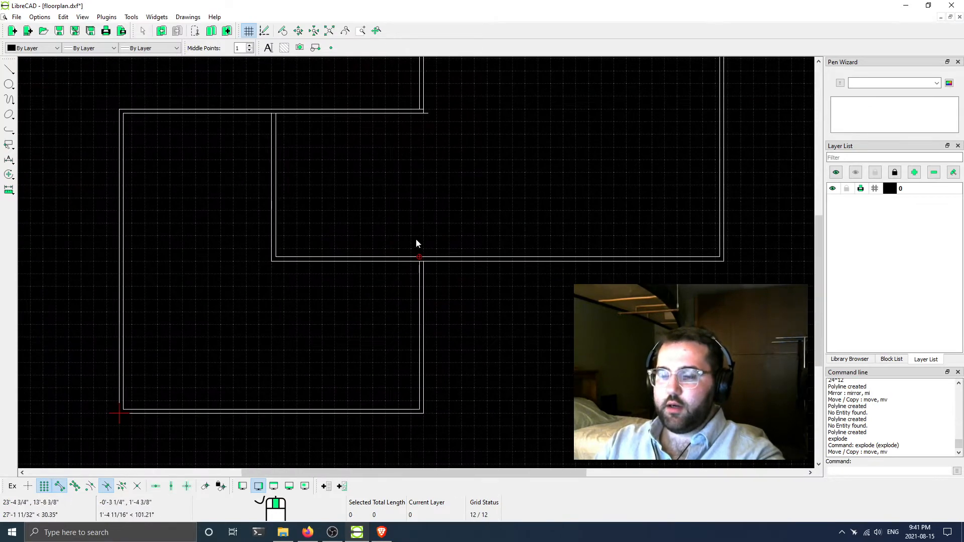
# Shorten the two horizontal wall lines at the upper inner corner by 4" each so they meet the adjoining vertical lines
pyautogui.scroll(4, 418, 259)
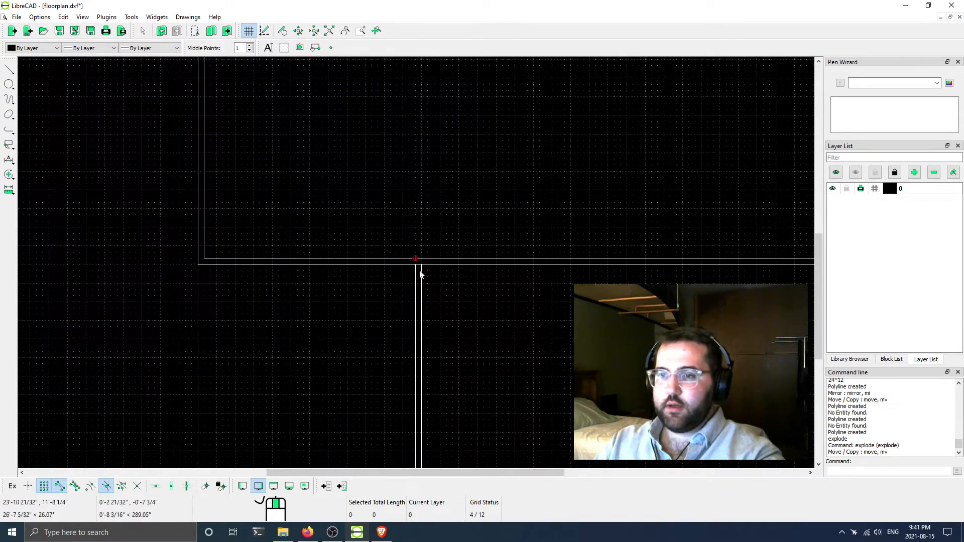
pyautogui.scroll(-6, 415, 269)
pyautogui.moveTo(338, 250); pyautogui.dragTo(331, 374, button='middle')
pyautogui.scroll(1, 361, 329)
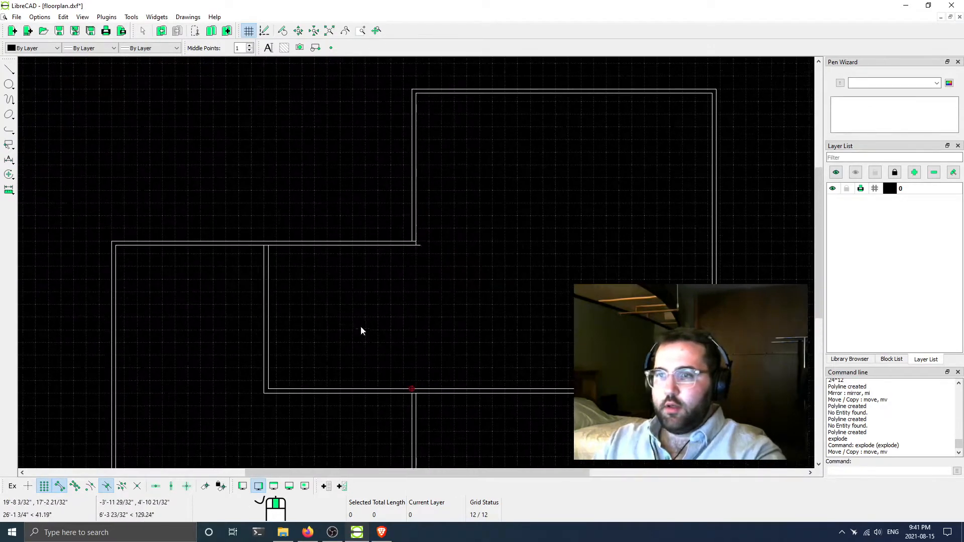
pyautogui.scroll(4, 429, 231)
pyautogui.scroll(3, 404, 254)
pyautogui.click(403, 261)
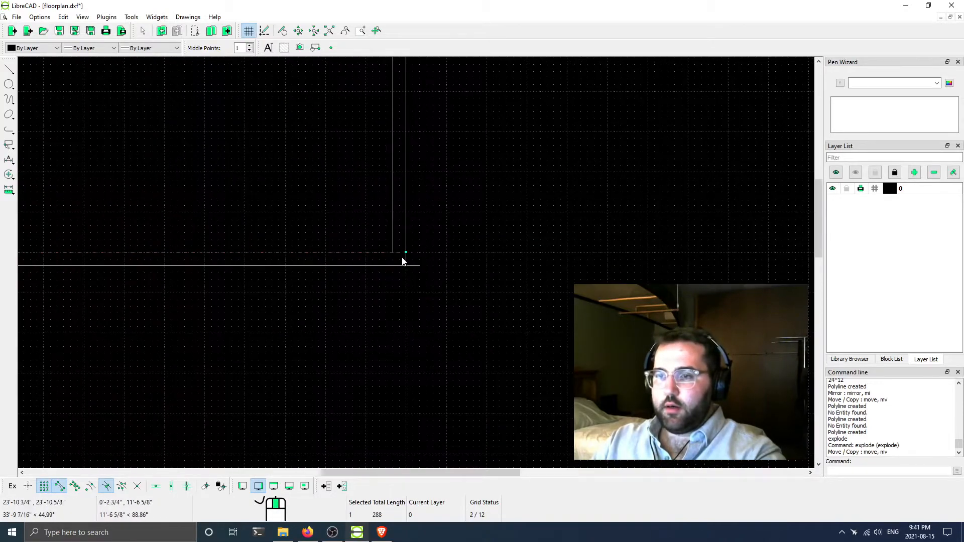
pyautogui.moveTo(406, 252)
pyautogui.mouseDown()
pyautogui.moveTo(393, 253)
pyautogui.moveTo(400, 267)
pyautogui.mouseUp()
pyautogui.click(392, 252)
pyautogui.press('Escape')
pyautogui.click(419, 266)
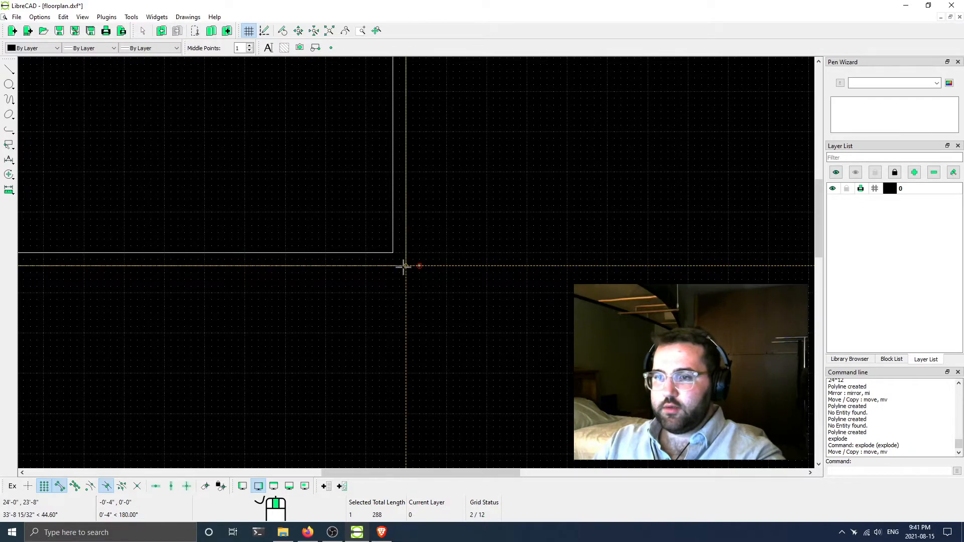
pyautogui.click(405, 267)
# Shorten the upper-right room's lower outer wall line by 4", moving its left endpoint to the lower room's outer corner at 24'-0", 12'-0"
pyautogui.scroll(-5, 426, 289)
pyautogui.moveTo(432, 373); pyautogui.dragTo(395, 211, button='middle')
pyautogui.scroll(-3, 395, 211)
pyautogui.scroll(5, 396, 318)
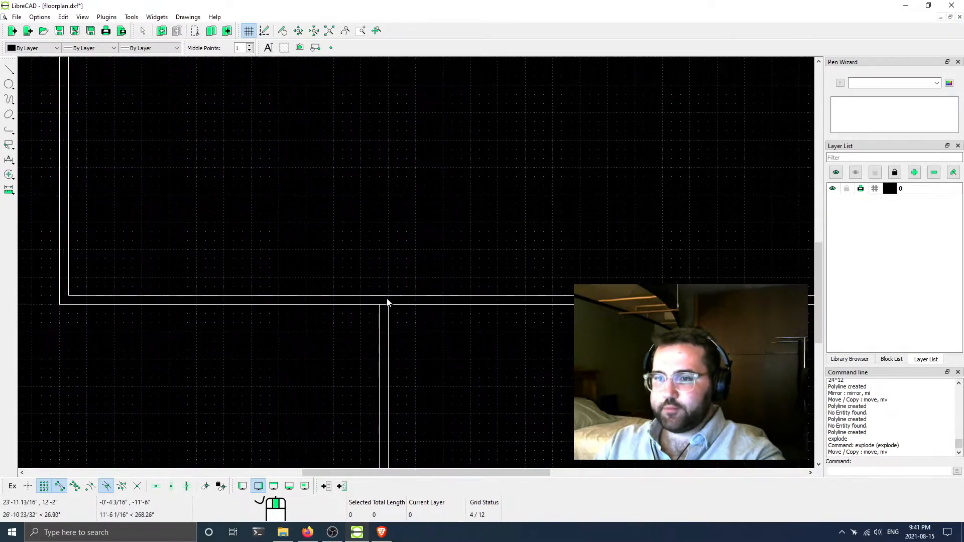
pyautogui.click(366, 304)
pyautogui.press('Escape')
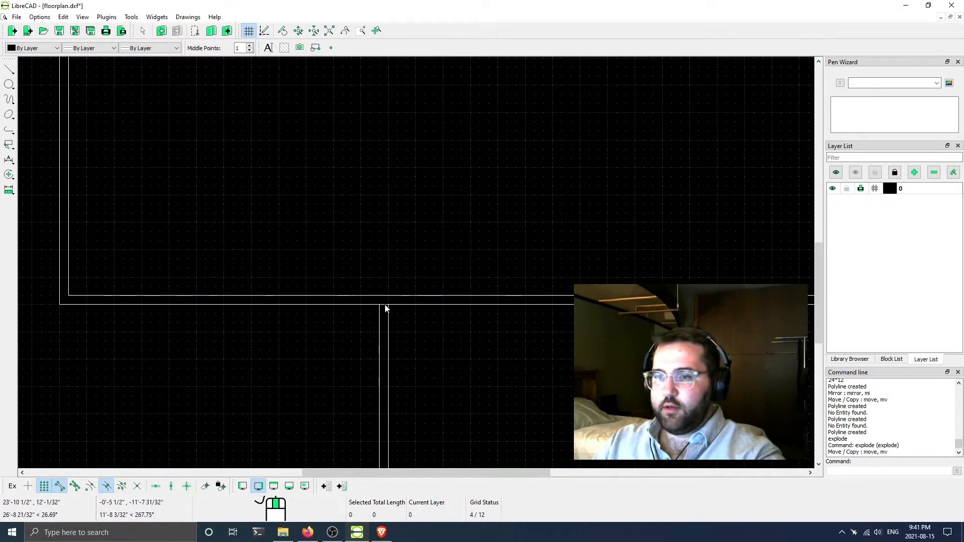
pyautogui.click(384, 305)
pyautogui.scroll(6, 381, 306)
pyautogui.moveTo(387, 290); pyautogui.dragTo(406, 290)
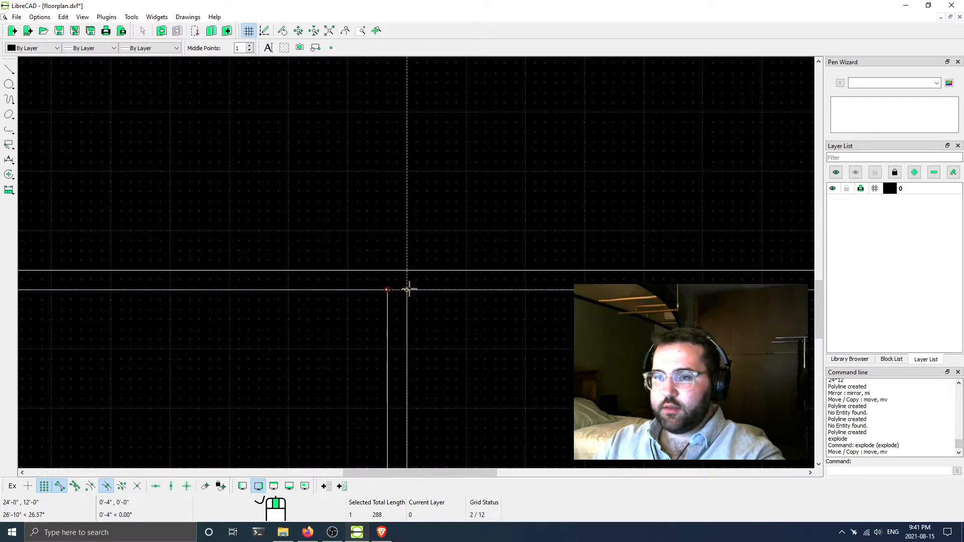
pyautogui.scroll(-4, 399, 301)
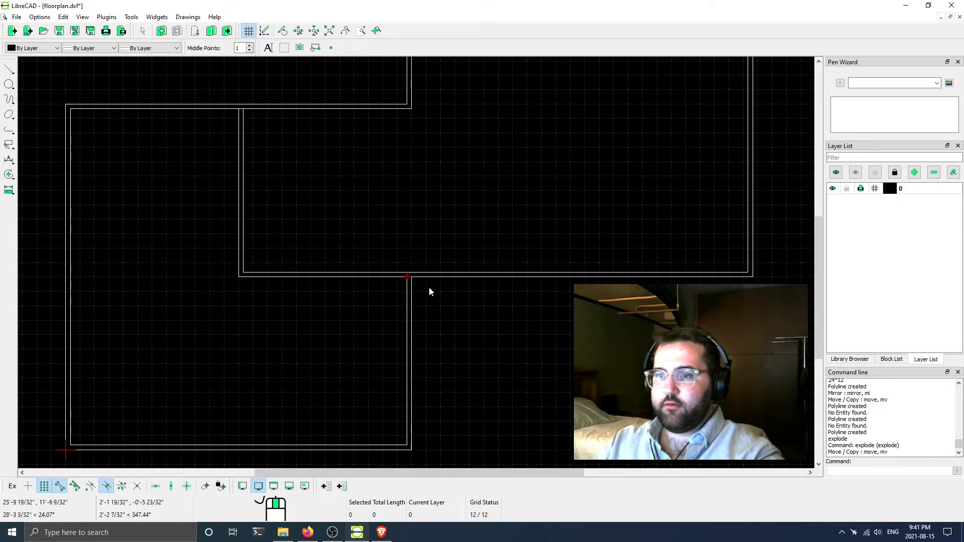
# Delete the stray 4" line where the inner dividing wall meets the upper horizontal wall
pyautogui.scroll(2, 397, 294)
pyautogui.scroll(-6, 404, 281)
pyautogui.moveTo(259, 235); pyautogui.dragTo(367, 339, button='middle')
pyautogui.scroll(3, 422, 263)
pyautogui.scroll(5, 414, 268)
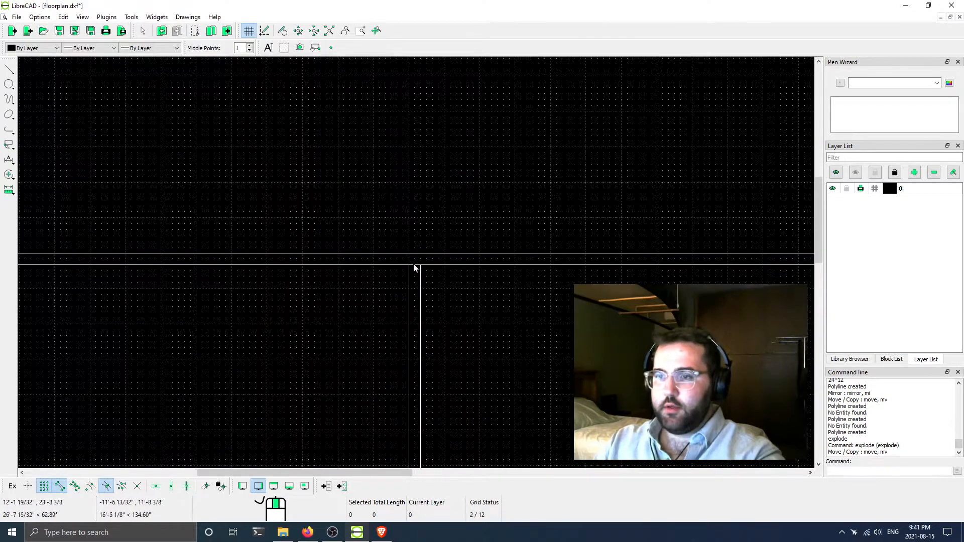
pyautogui.click(415, 265)
pyautogui.scroll(-4, 416, 274)
pyautogui.click(456, 267)
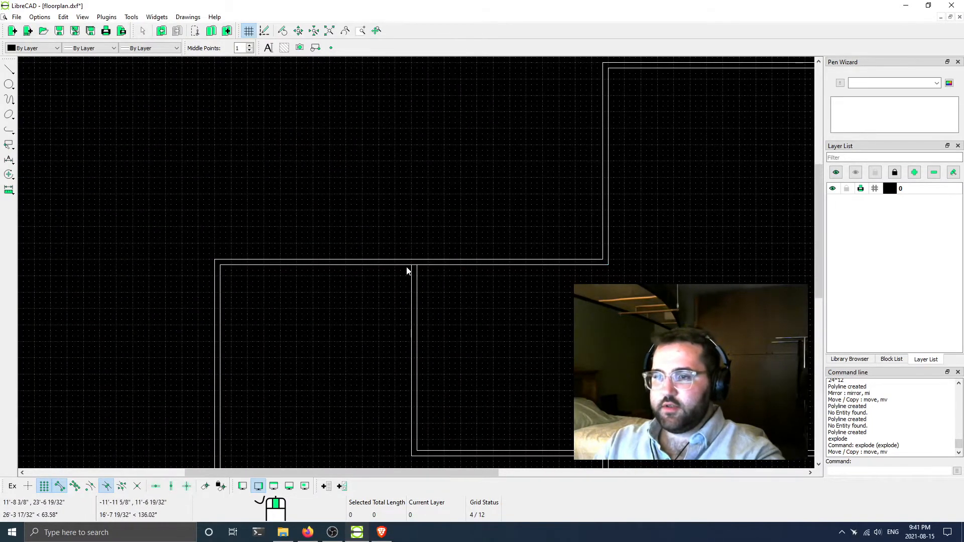
pyautogui.scroll(7, 408, 263)
pyautogui.click(420, 268)
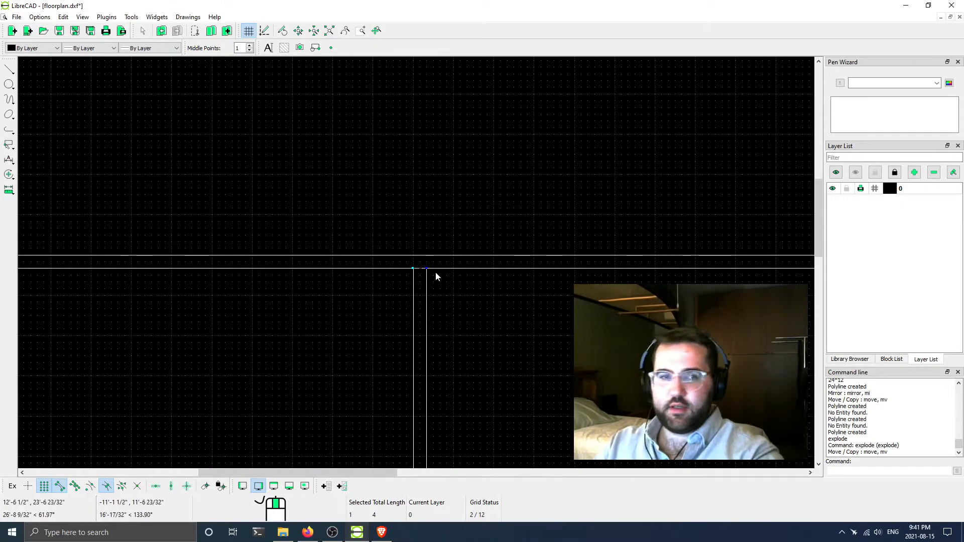
pyautogui.scroll(3, 434, 277)
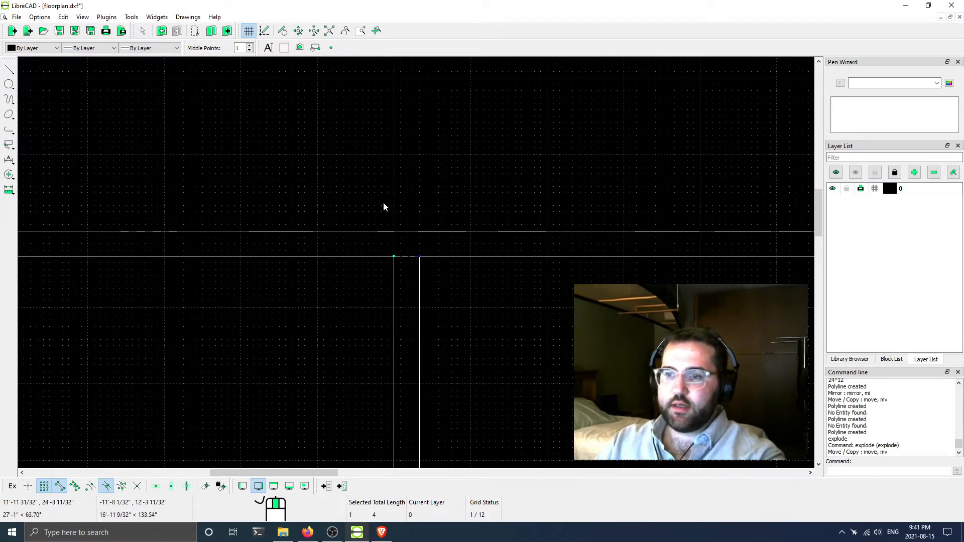
pyautogui.scroll(-3, 427, 248)
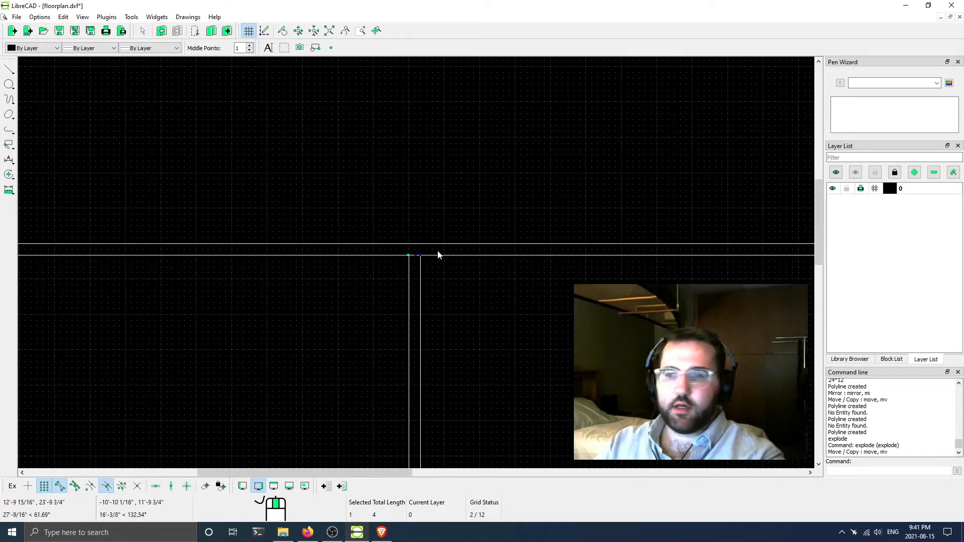
pyautogui.scroll(-5, 384, 262)
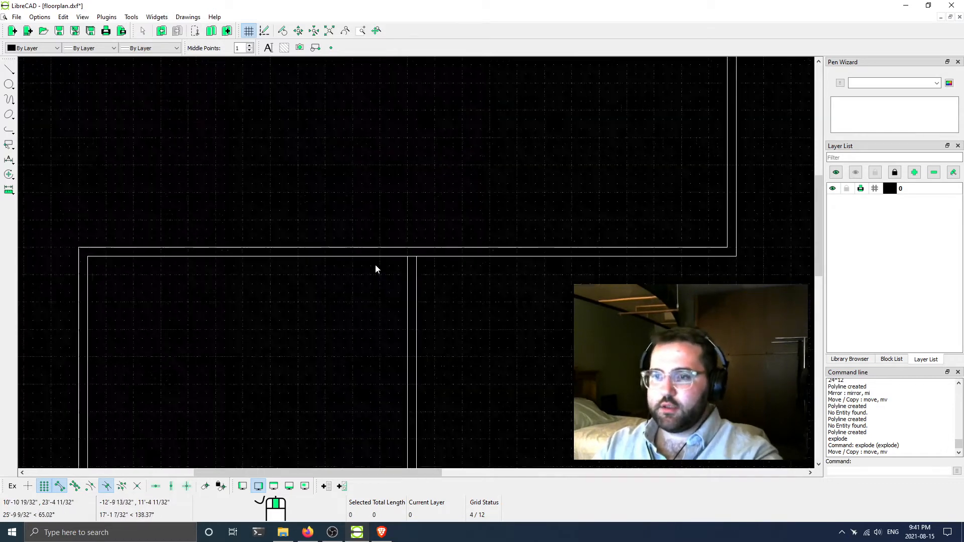
# Shorten the upper wall's inner horizontal line to end at the dividing wall's left line, moving its right endpoint to 12'-0", 23'-8"
pyautogui.click(496, 260)
pyautogui.click(558, 259)
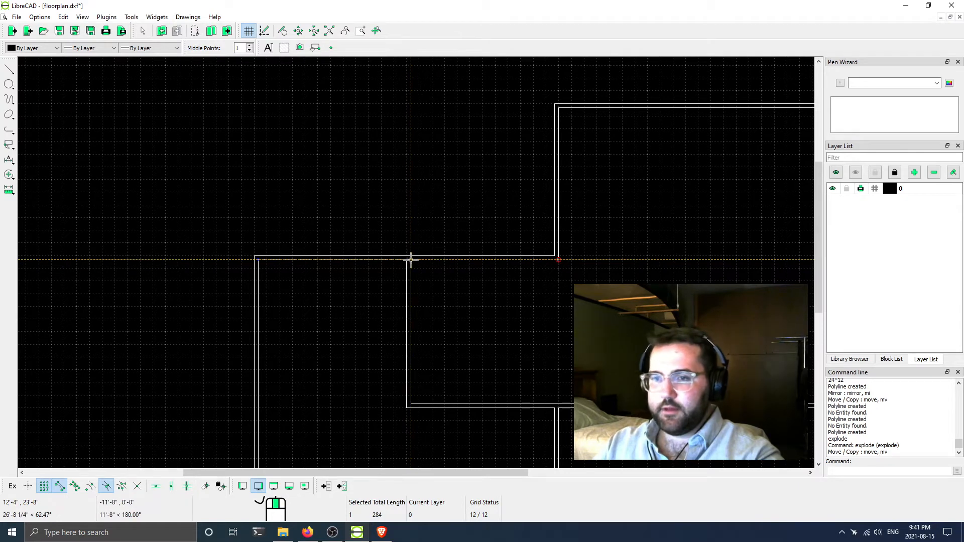
pyautogui.click(402, 262)
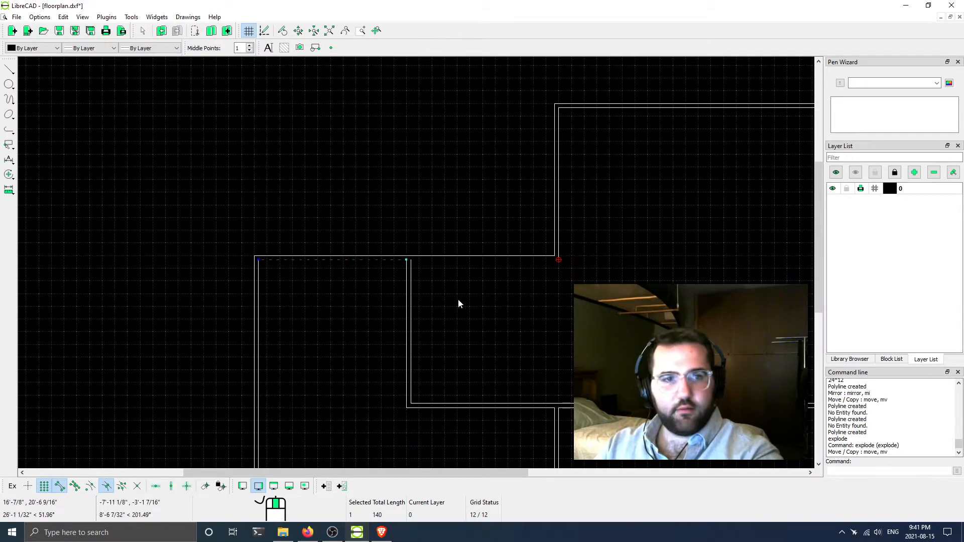
pyautogui.press('Escape')
# Draw a two-point line from the dividing wall's right line at 12'-4", 23'-8" to the upper inner corner at 24'-0", 23'-8"
pyautogui.scroll(2, 435, 283)
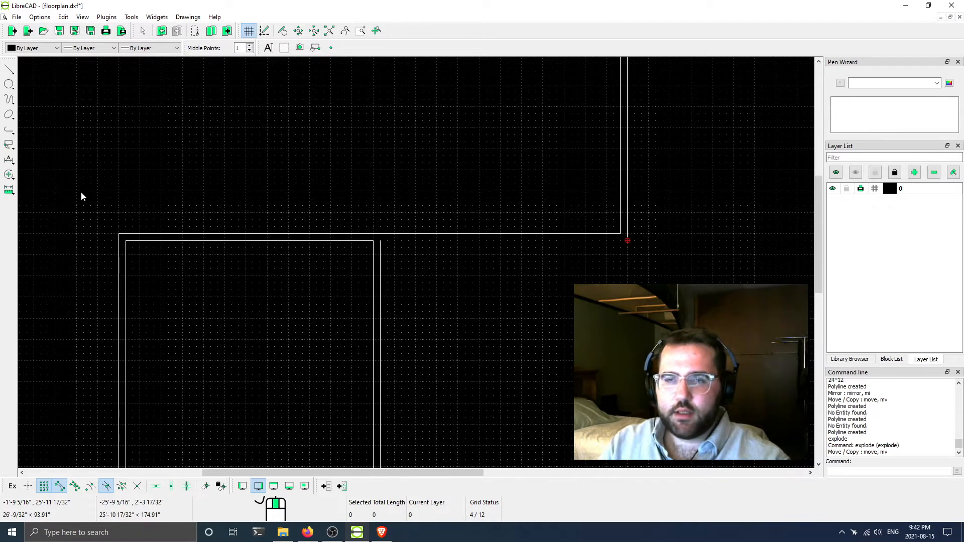
pyautogui.click(9, 69)
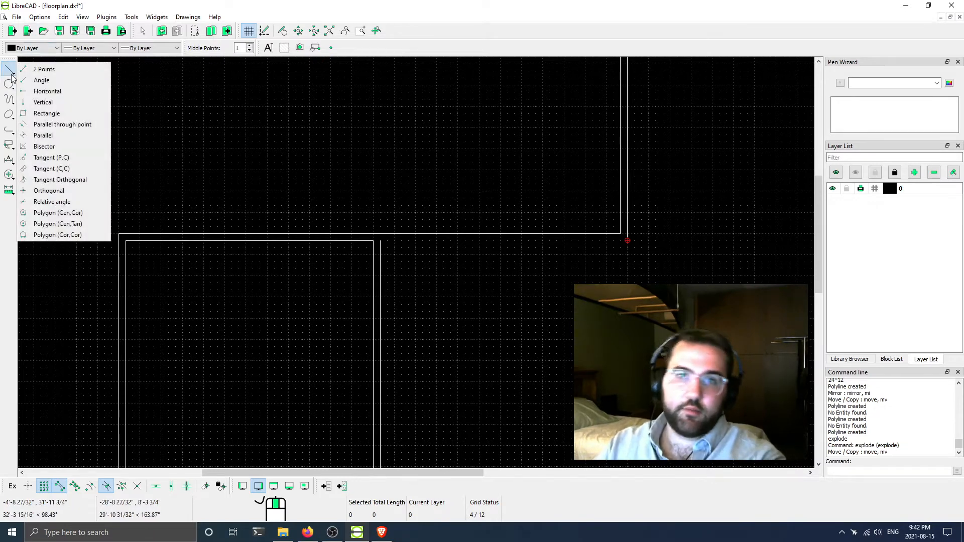
pyautogui.click(44, 69)
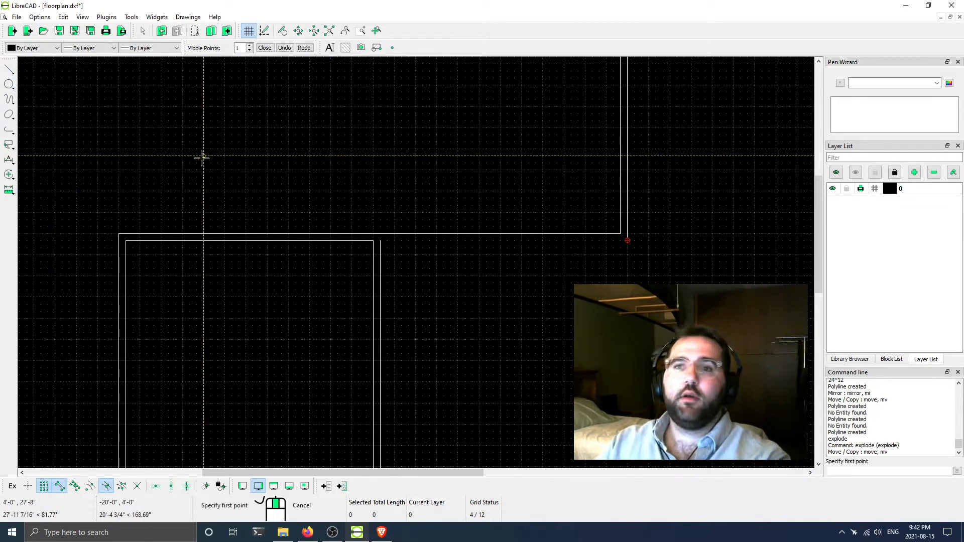
pyautogui.click(378, 242)
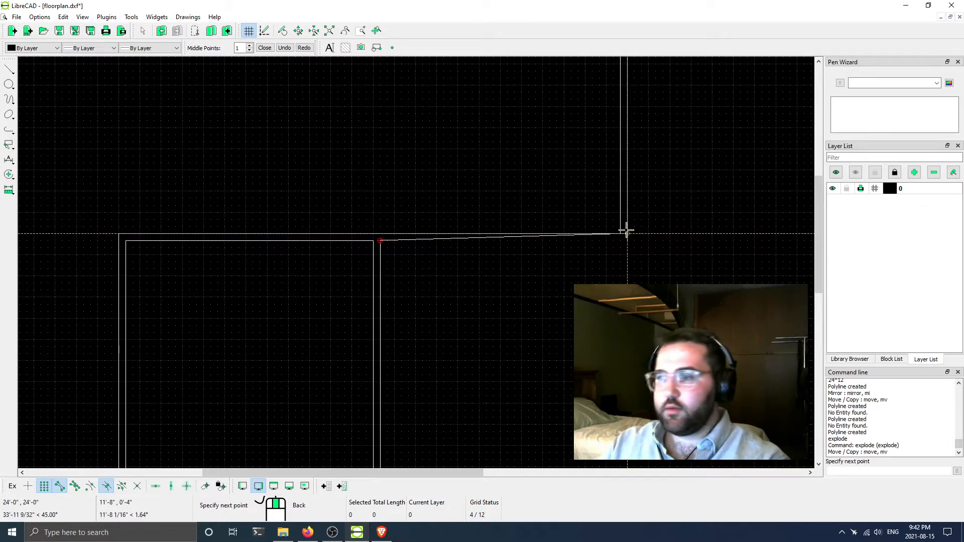
pyautogui.click(627, 242)
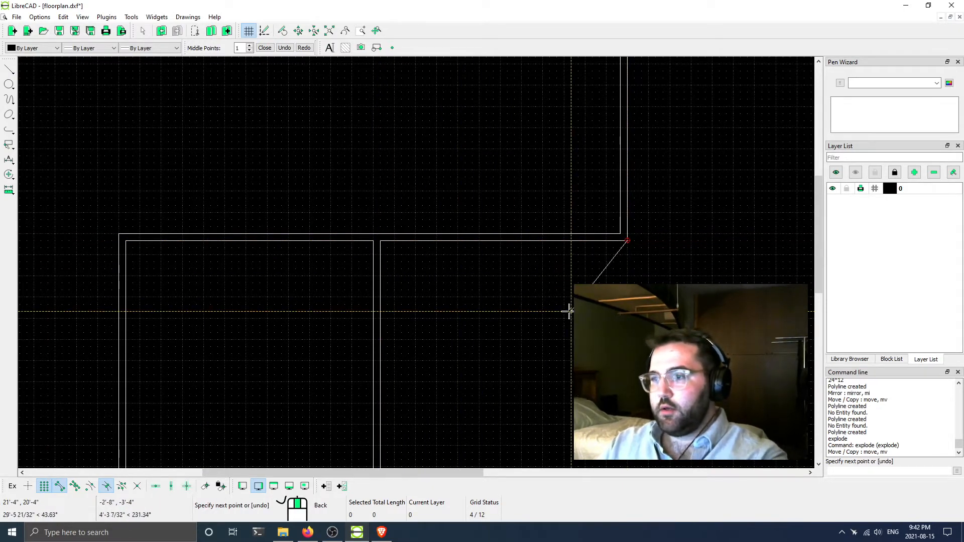
pyautogui.press('Escape')
pyautogui.scroll(-6, 621, 340)
pyautogui.moveTo(583, 330); pyautogui.dragTo(456, 281, button='middle')
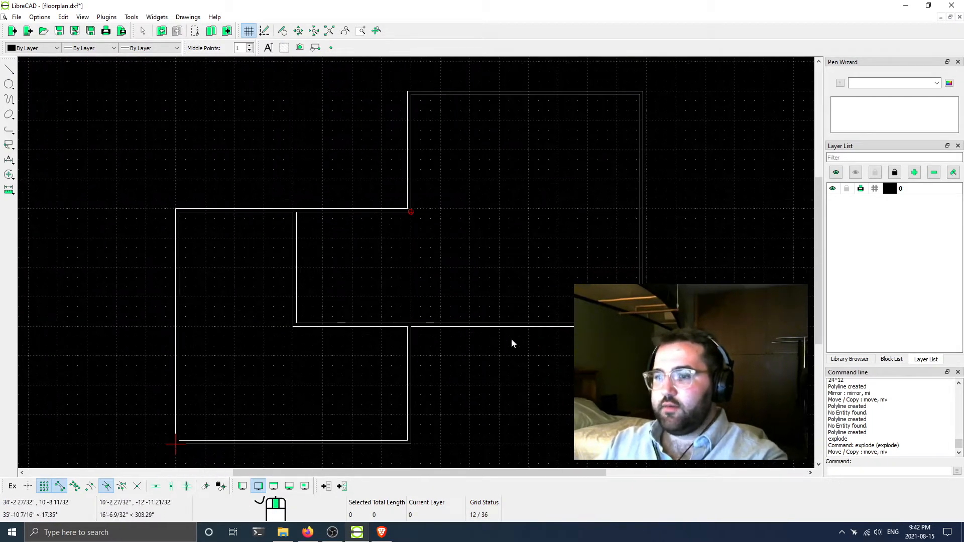
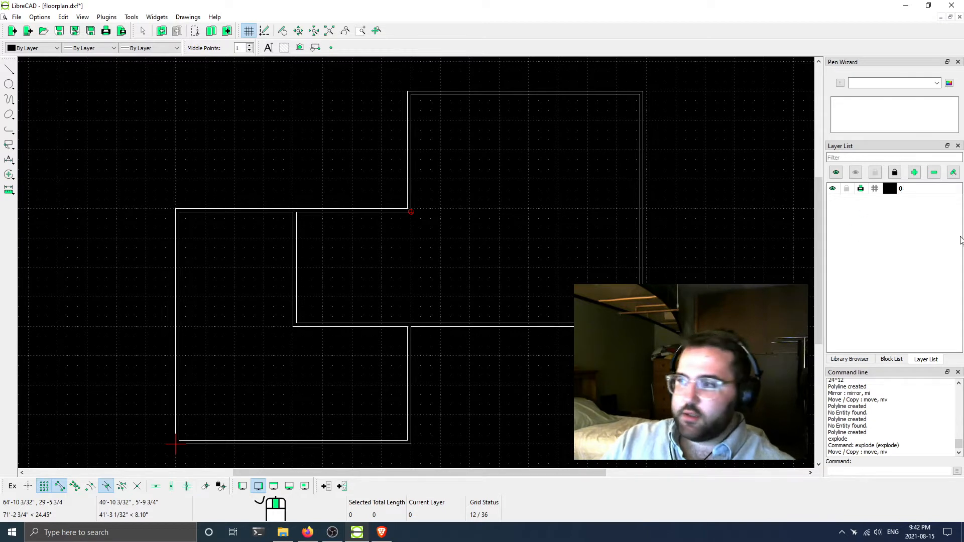
# Create a new layer named floor1-walls with green as its default pen color
pyautogui.click(913, 174)
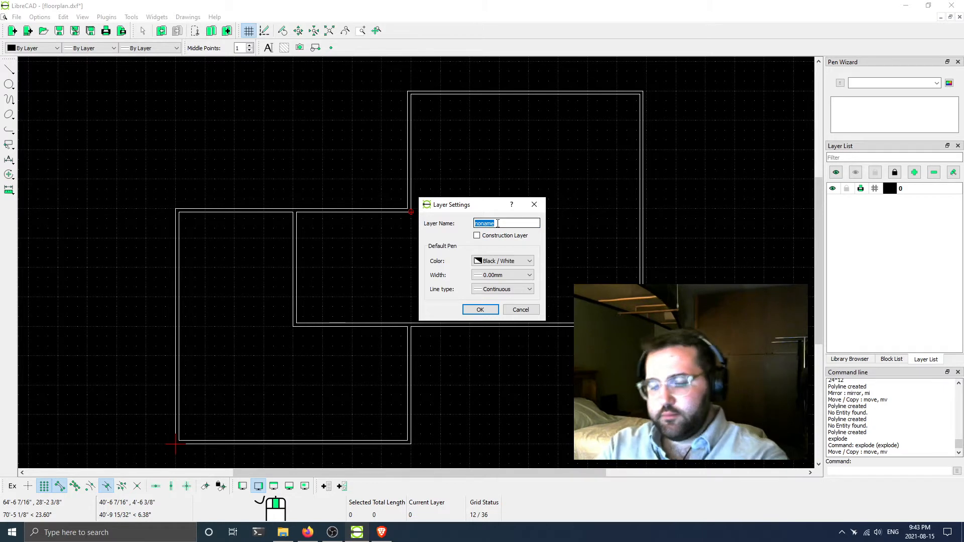
pyautogui.write('f')
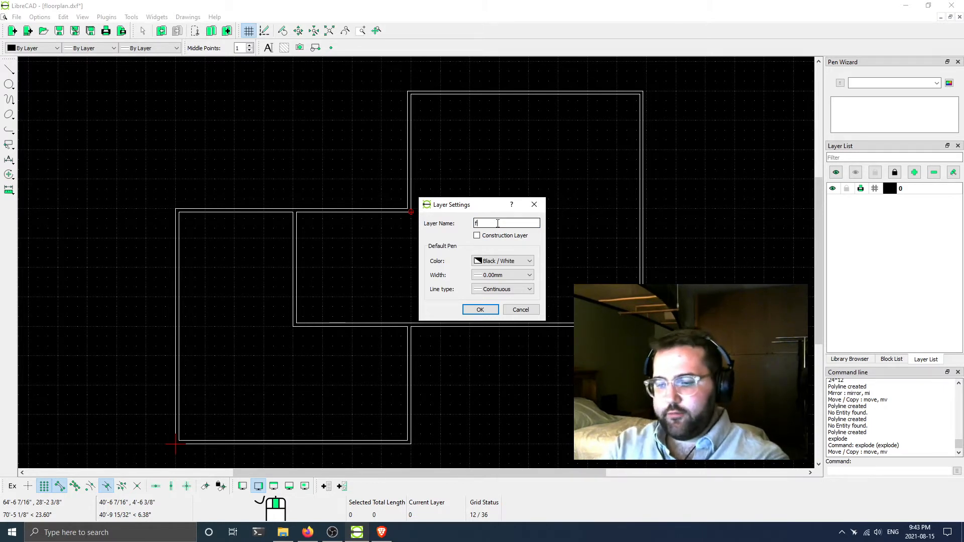
pyautogui.write('loor1-w')
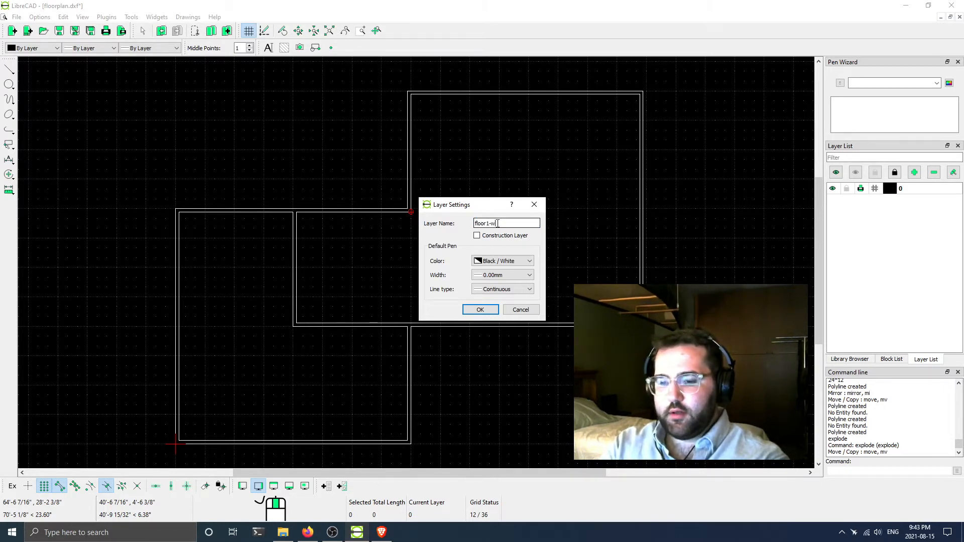
pyautogui.write('alls')
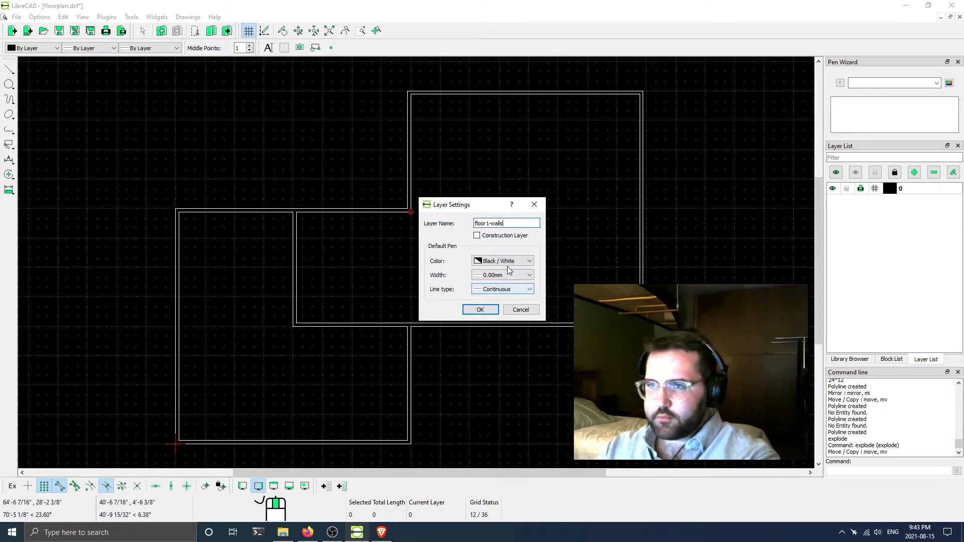
pyautogui.click(505, 261)
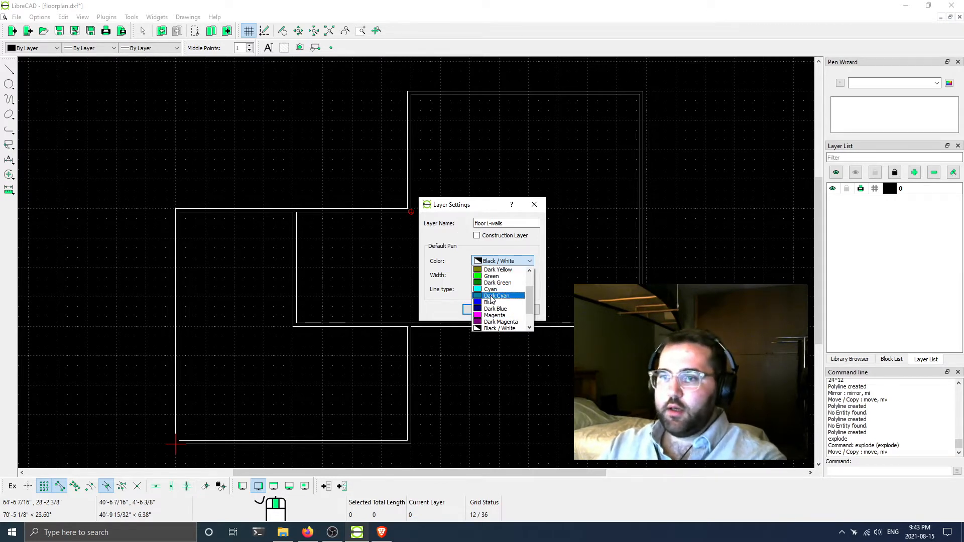
pyautogui.click(499, 276)
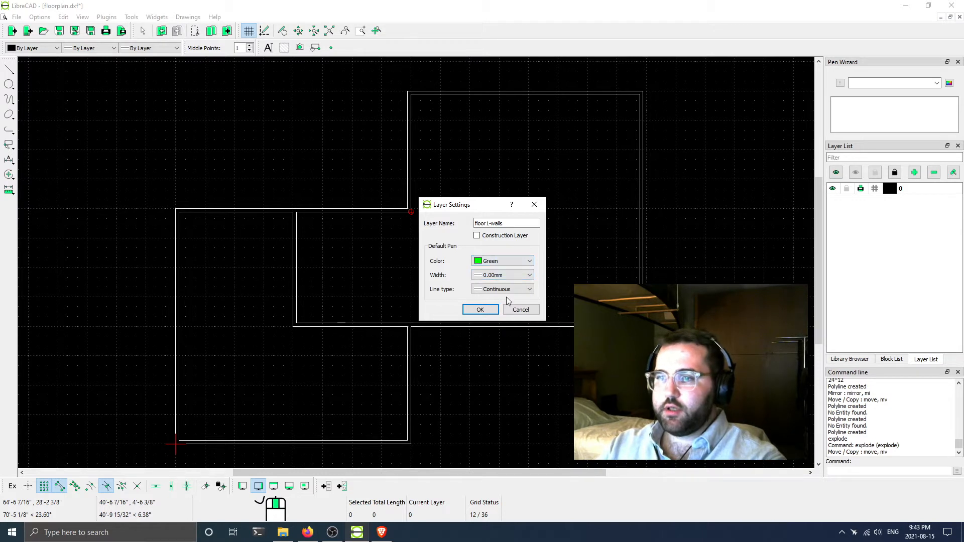
pyautogui.click(480, 310)
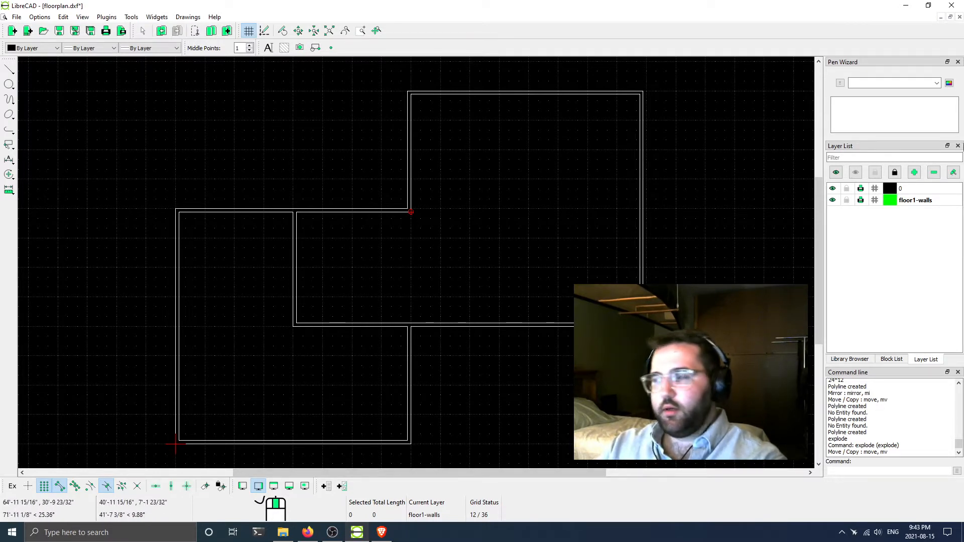
# Select all the wall lines and change their layer attribute to floor1-walls
pyautogui.click(131, 71)
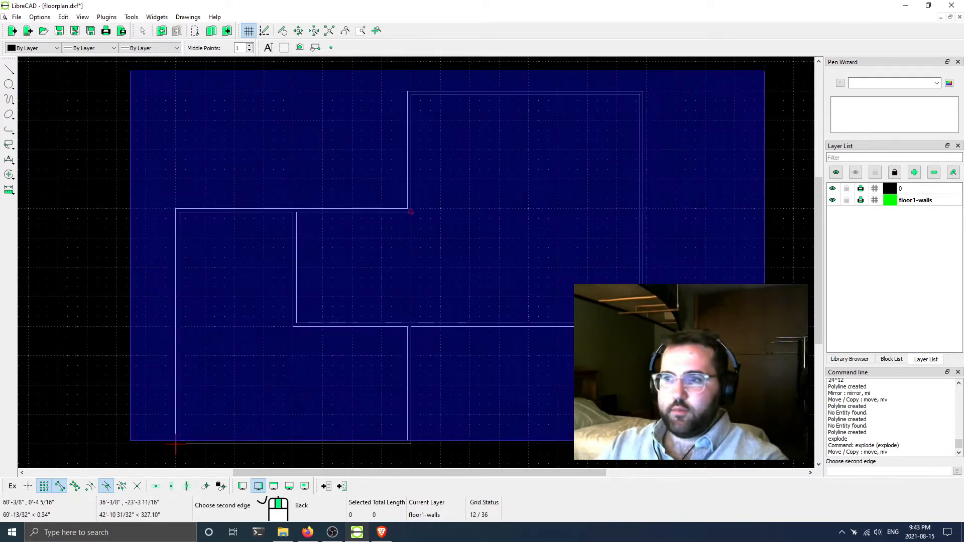
pyautogui.click(737, 461)
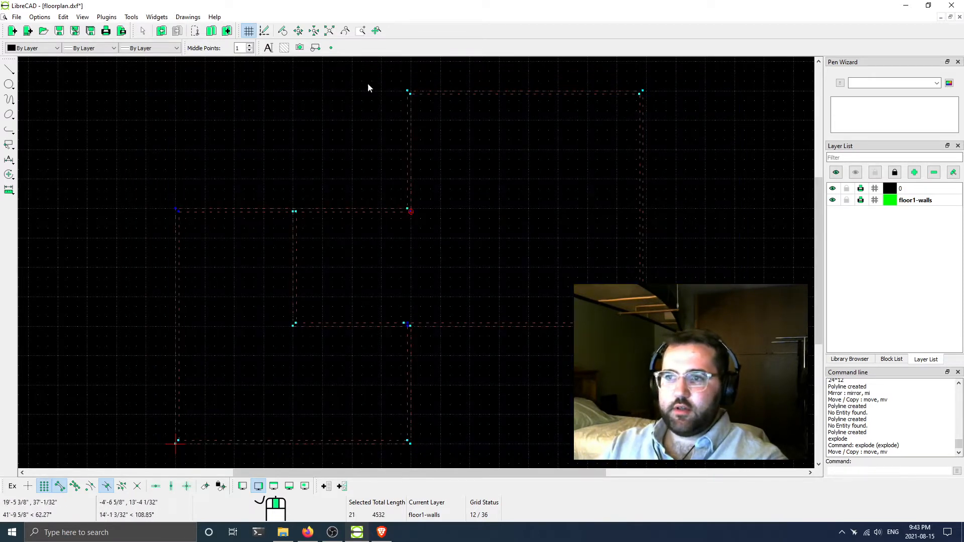
pyautogui.click(130, 18)
pyautogui.moveTo(150, 111)
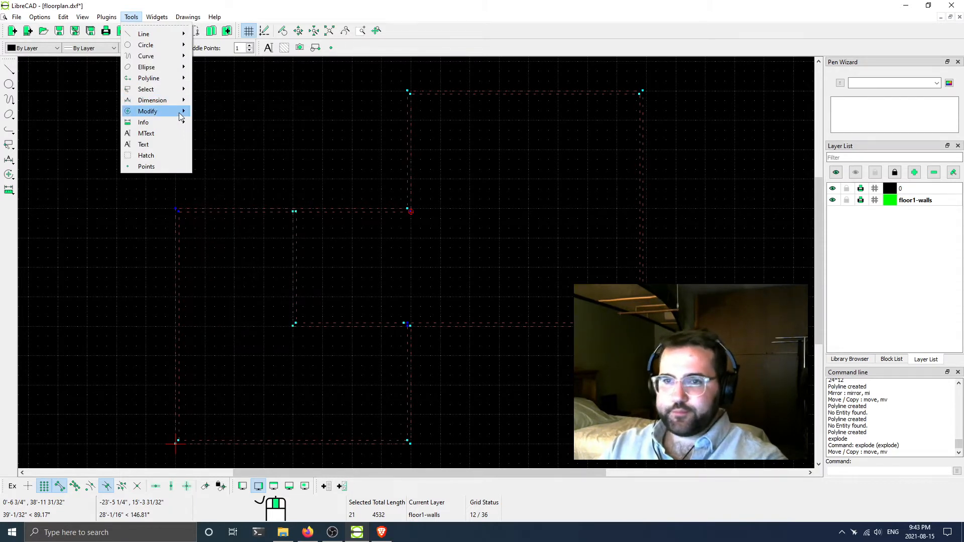
pyautogui.click(236, 299)
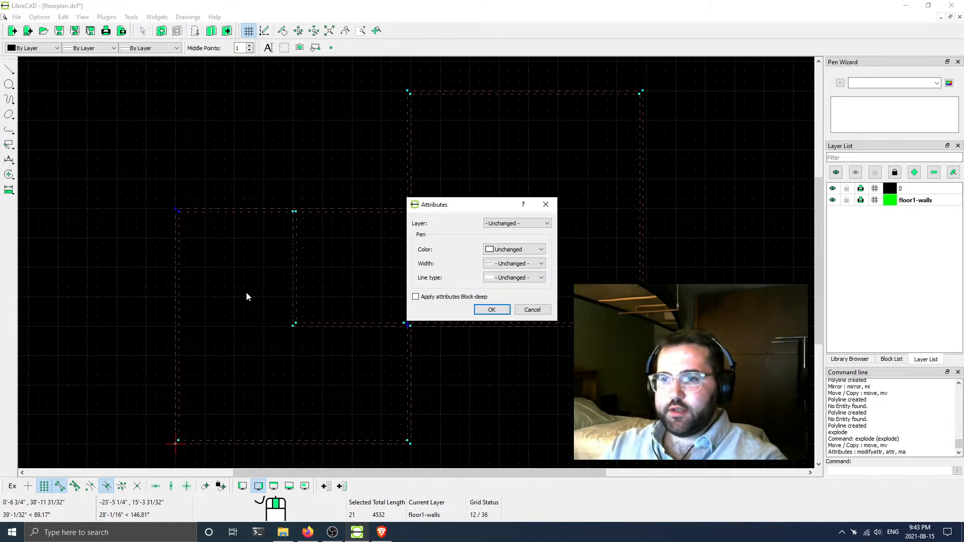
pyautogui.click(505, 225)
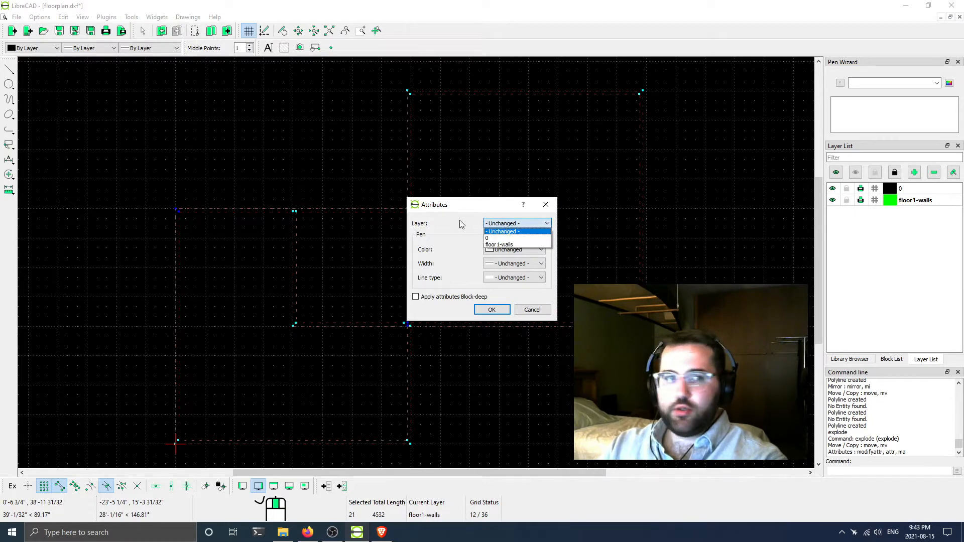
pyautogui.click(496, 245)
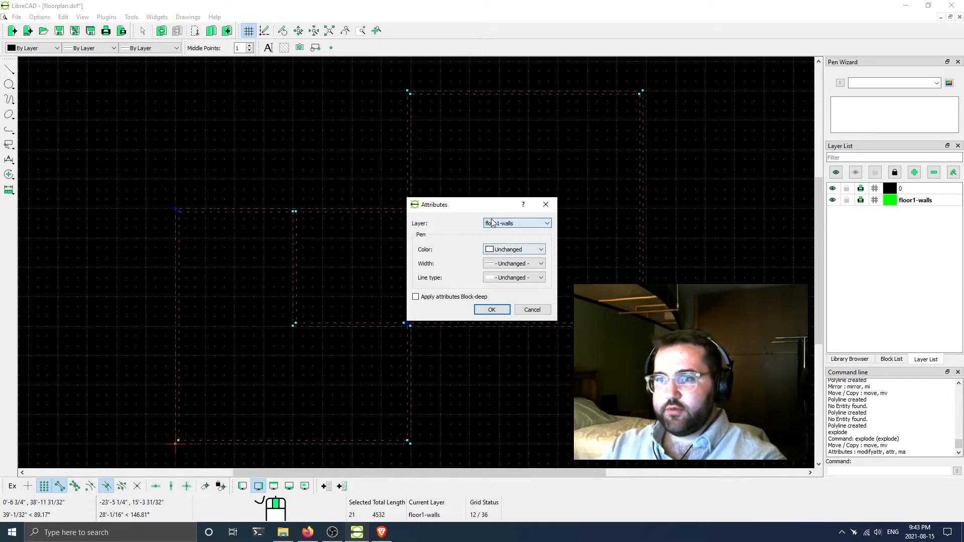
pyautogui.click(492, 310)
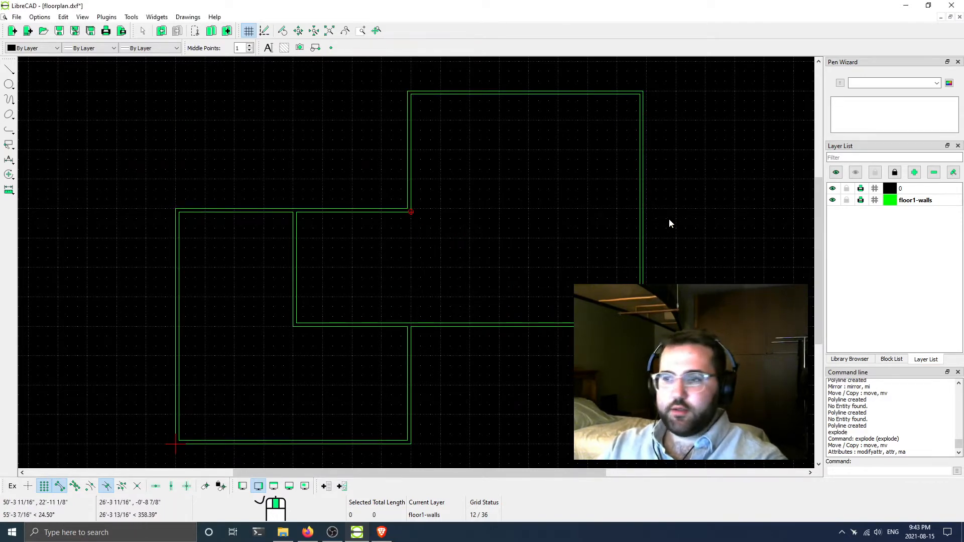
pyautogui.moveTo(669, 221); pyautogui.dragTo(576, 213, button='middle')
pyautogui.scroll(-1, 363, 281)
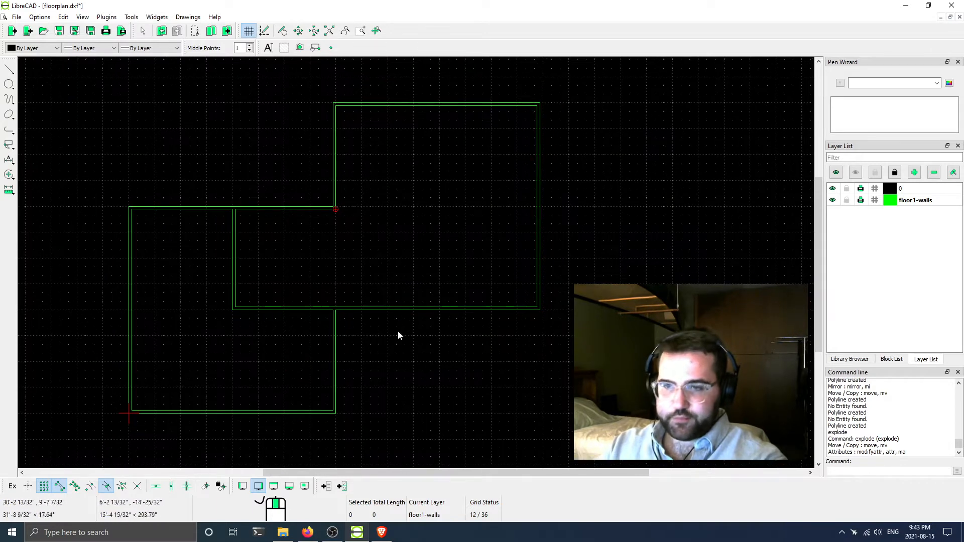
# Make floor1-walls the active layer and clear the wall selection
pyautogui.click(921, 203)
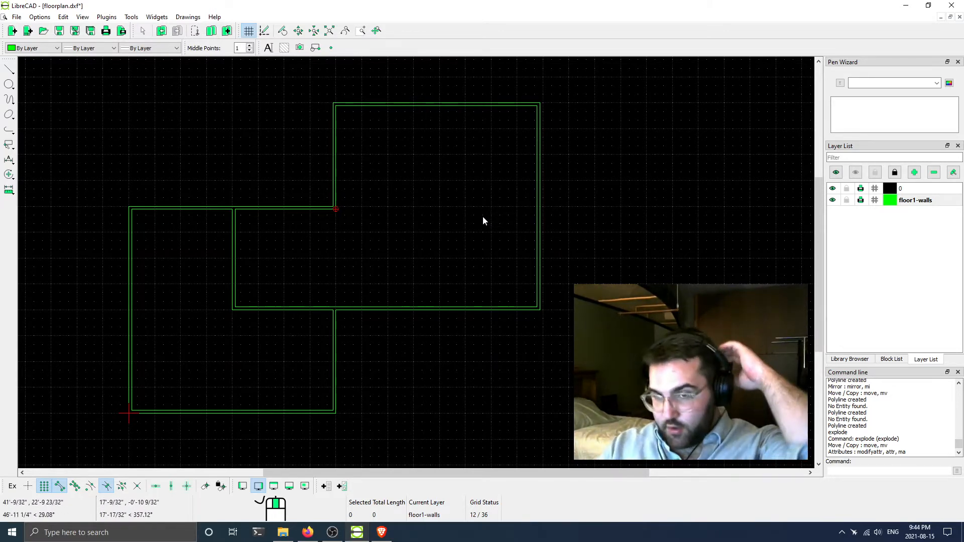
pyautogui.moveTo(85, 58); pyautogui.dragTo(552, 449)
pyautogui.press('Escape')
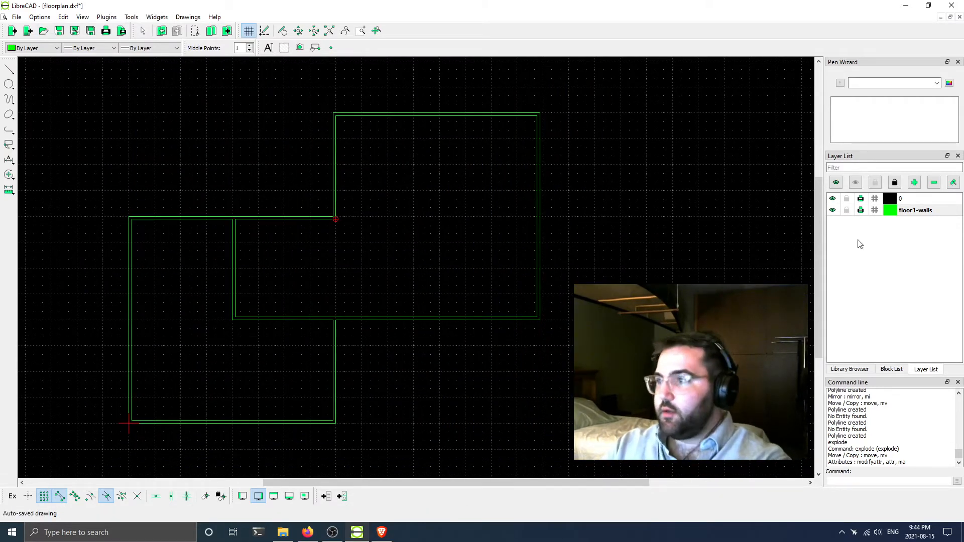
# Create a new layer named floor2-walls with cyan as its default pen color
pyautogui.click(914, 183)
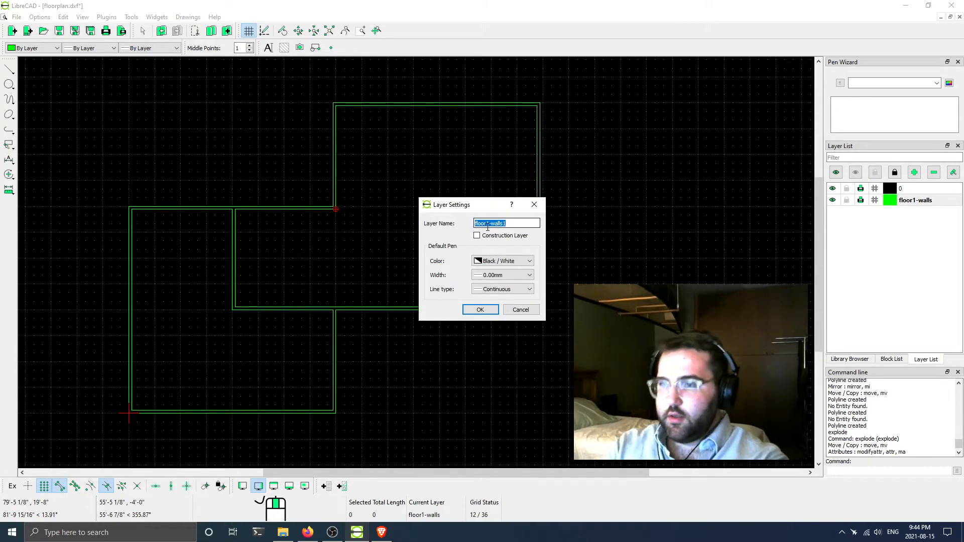
pyautogui.click(487, 224)
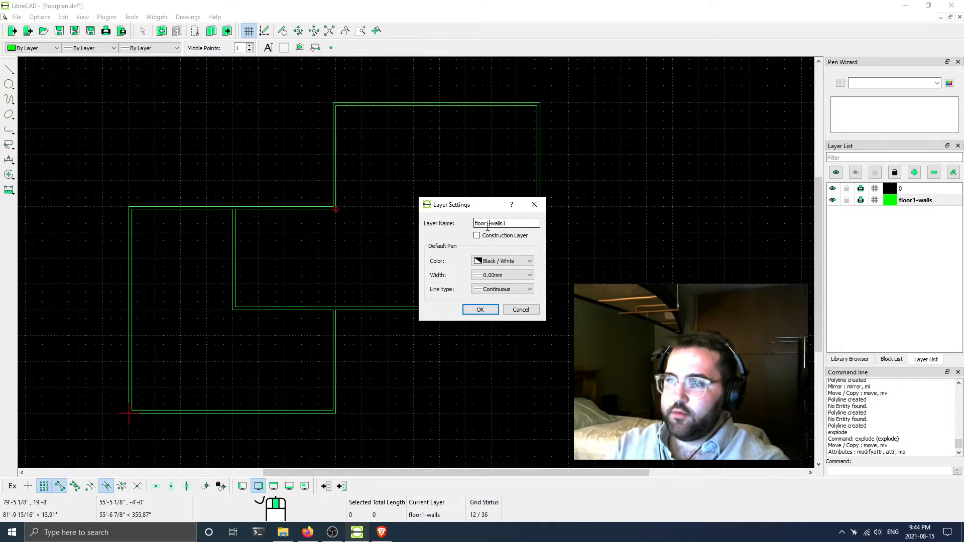
pyautogui.press('BackSpace')
pyautogui.write('2')
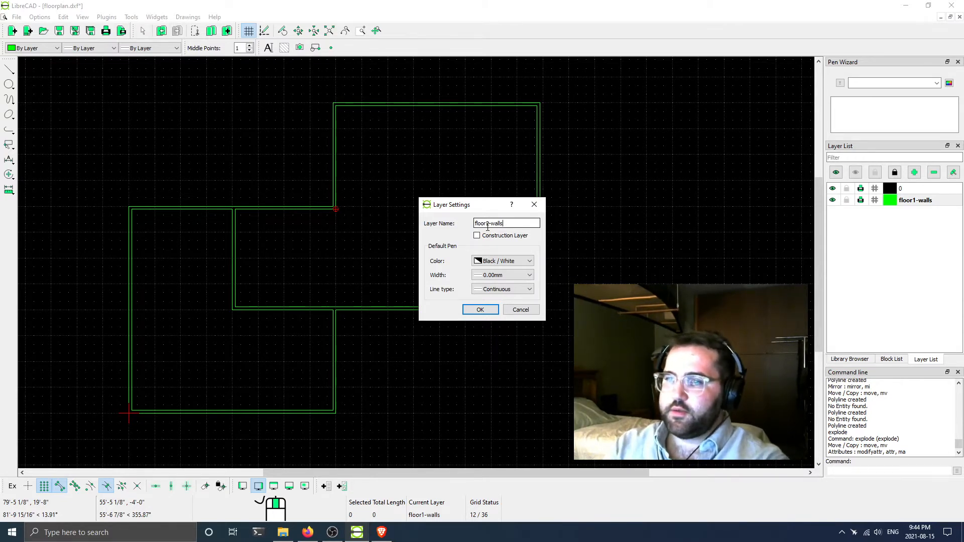
pyautogui.press('BackSpace')
pyautogui.click(506, 262)
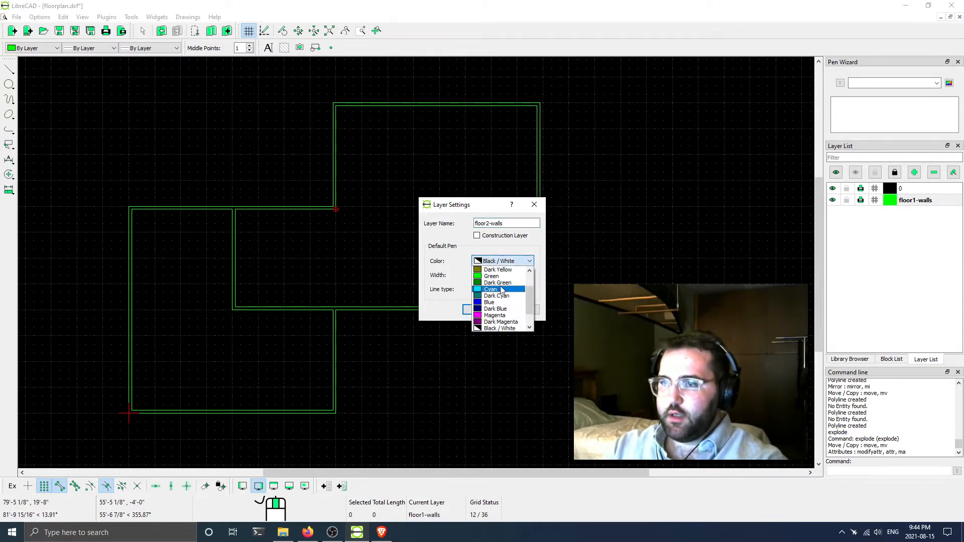
pyautogui.click(496, 289)
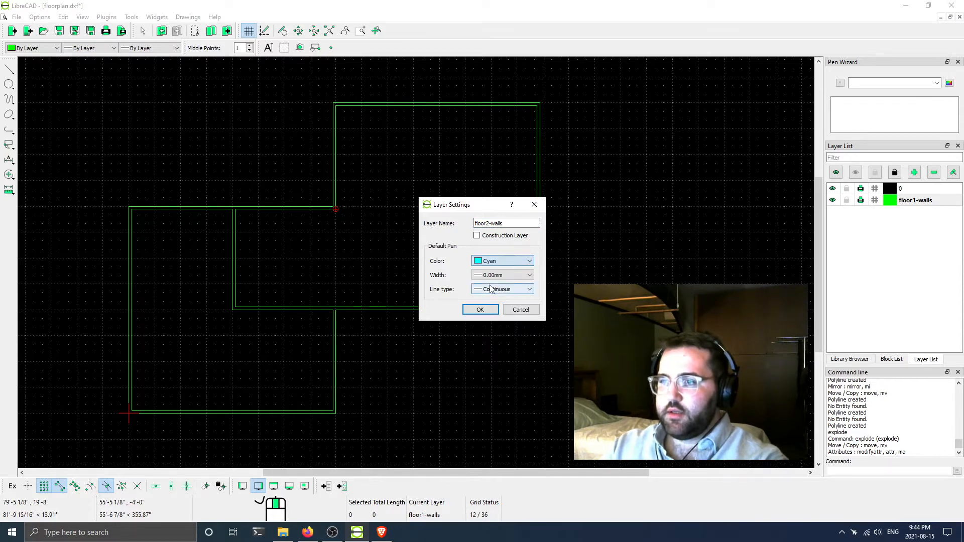
pyautogui.click(481, 310)
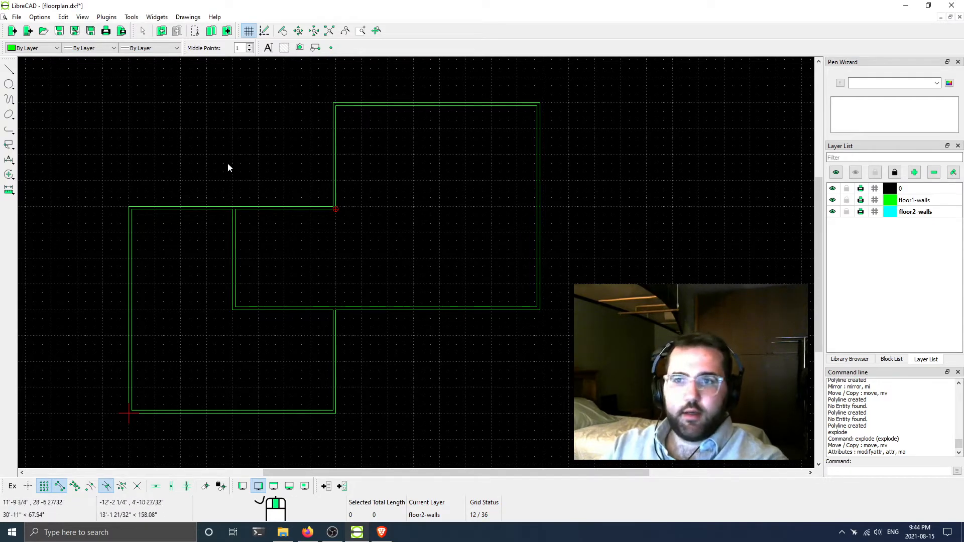
# Copy all the walls in place from 0,0 to 0,0 onto the current floor2-walls layer, keeping the originals, and clear the selection
pyautogui.moveTo(56, 66); pyautogui.dragTo(616, 458)
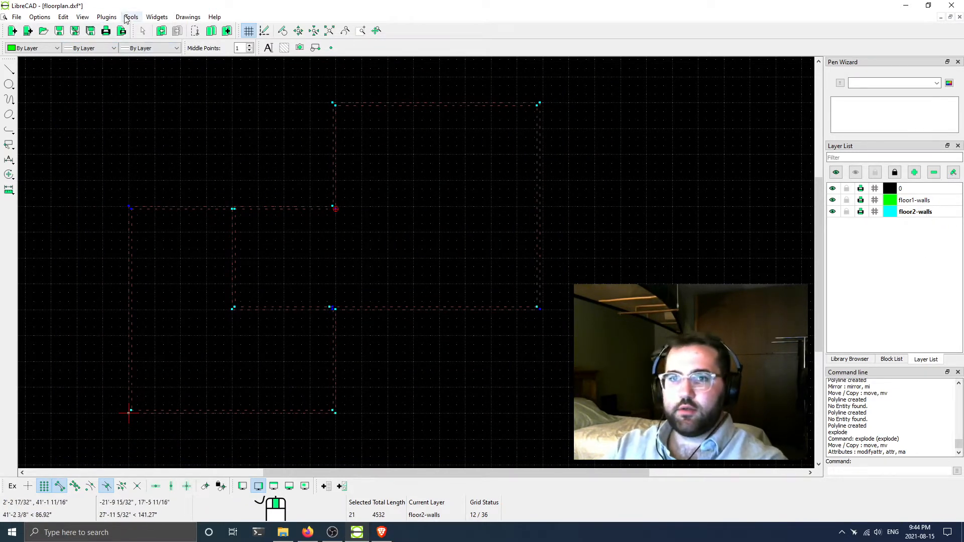
pyautogui.rightClick(212, 118)
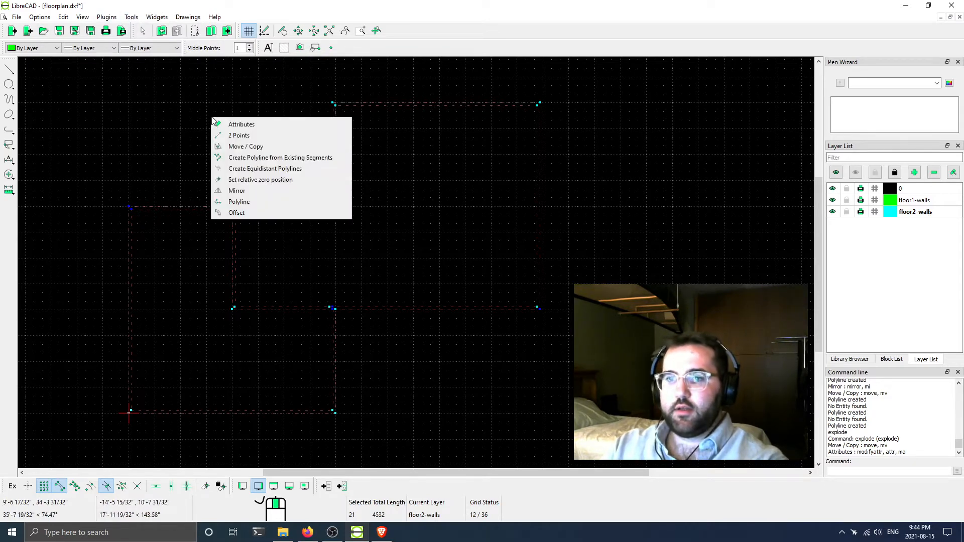
pyautogui.click(247, 147)
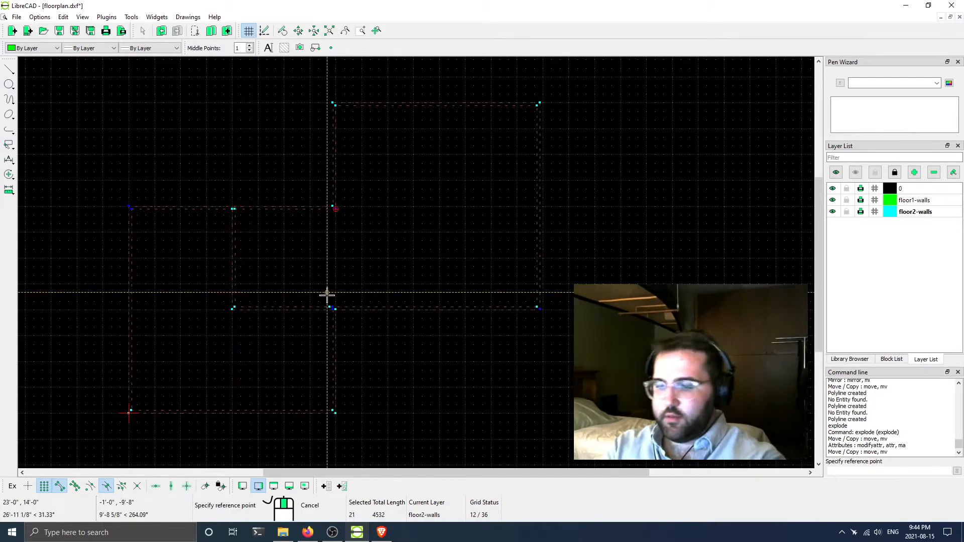
pyautogui.write('0,0')
pyautogui.press('Return')
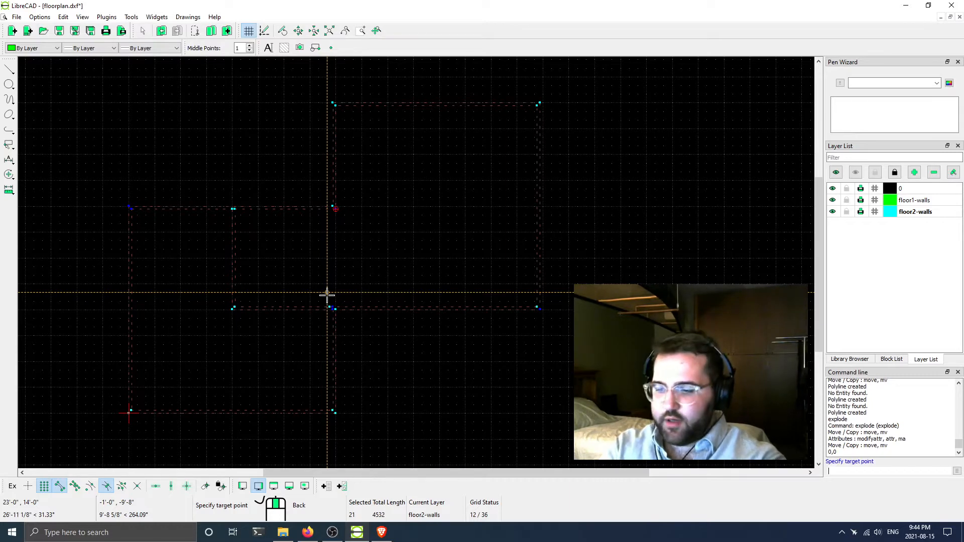
pyautogui.write('0,0')
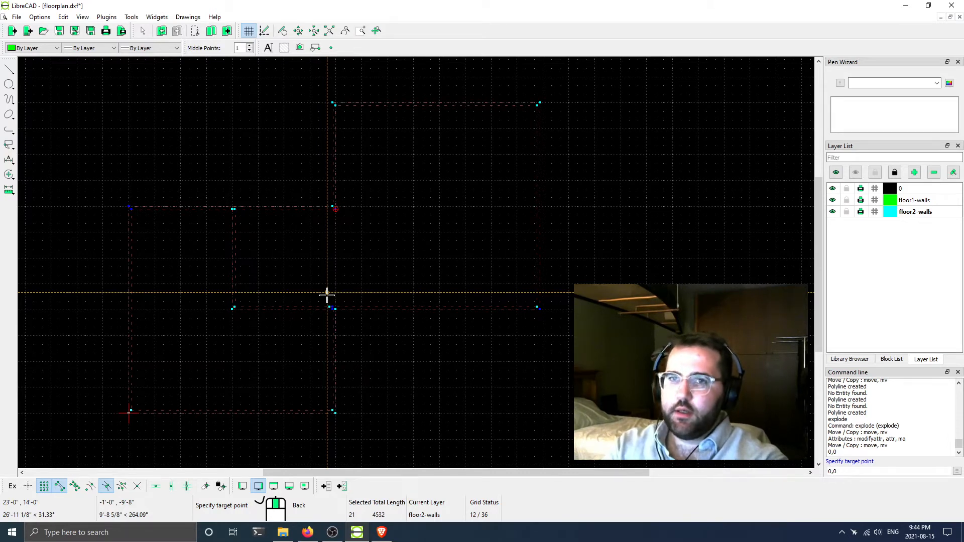
pyautogui.press('Return')
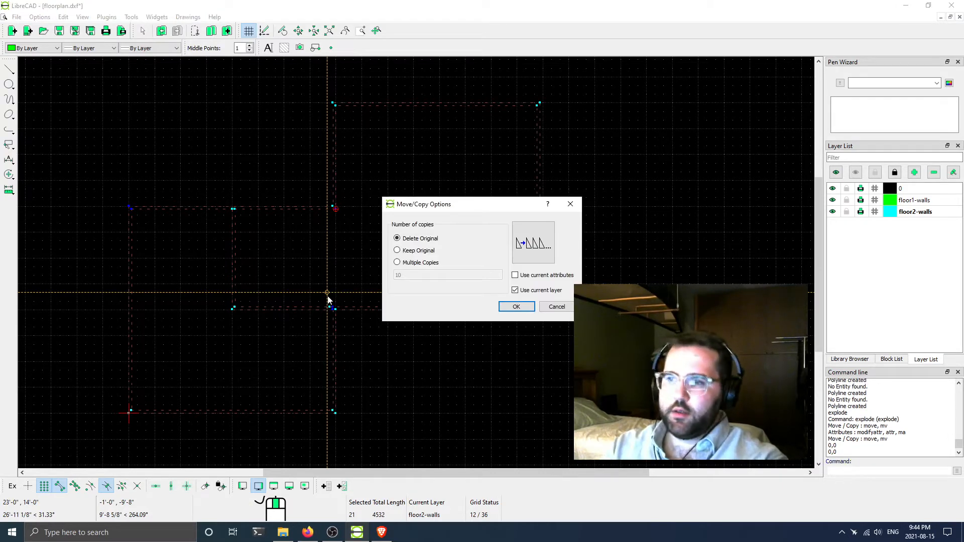
pyautogui.click(425, 251)
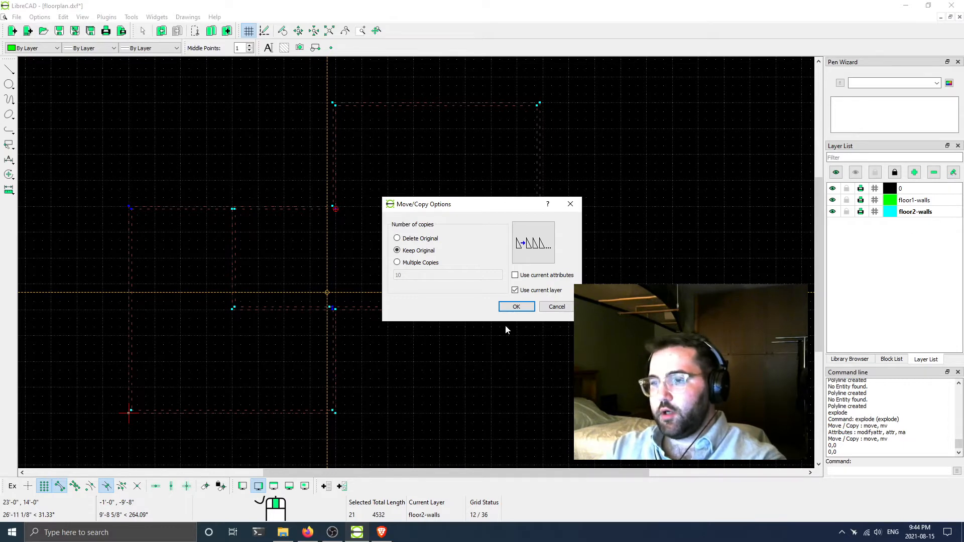
pyautogui.click(517, 306)
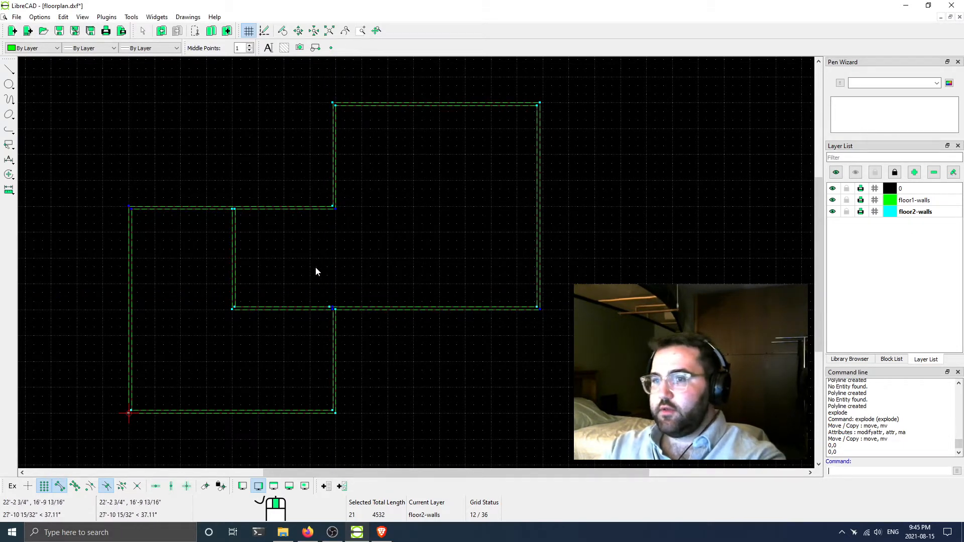
pyautogui.moveTo(376, 233); pyautogui.dragTo(362, 260)
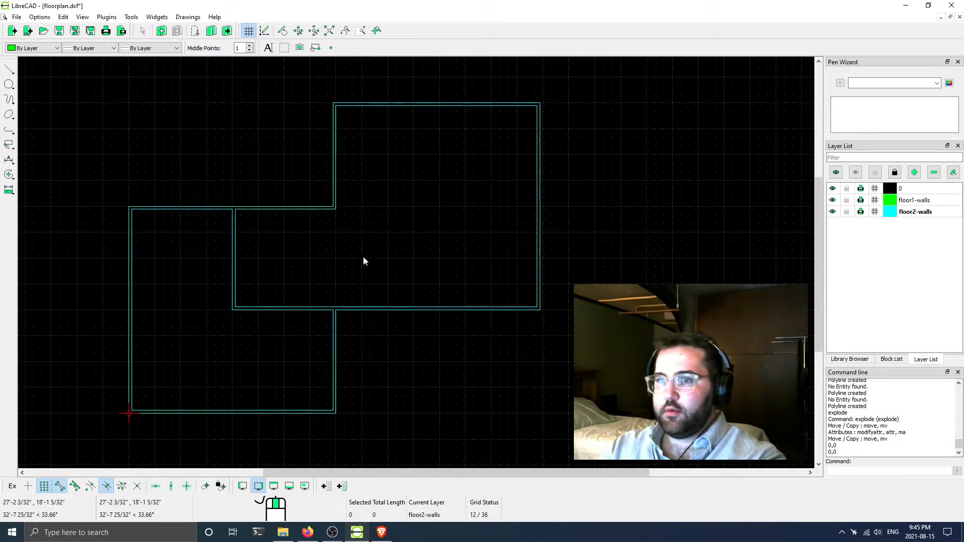
pyautogui.scroll(1, 236, 168)
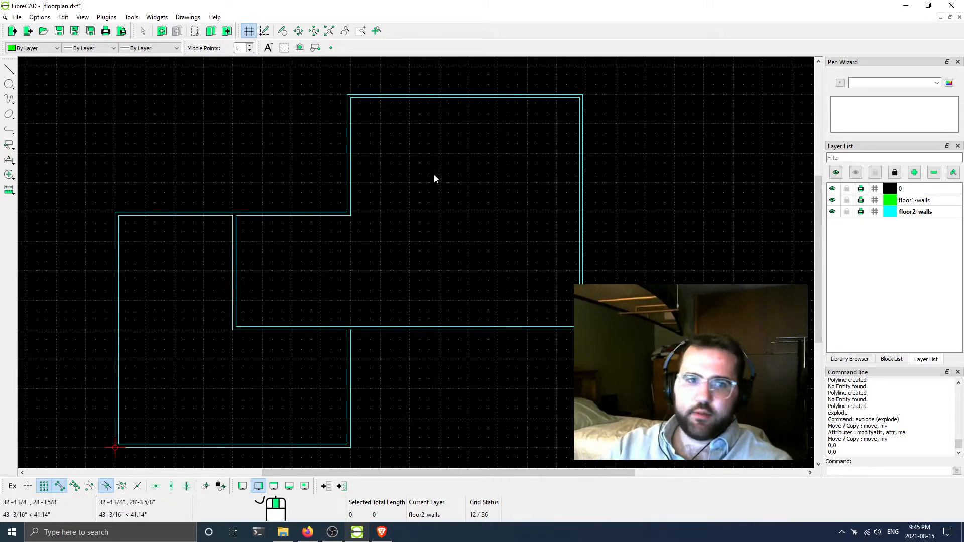
pyautogui.moveTo(552, 149); pyautogui.dragTo(487, 219, button='middle')
pyautogui.scroll(-3, 480, 217)
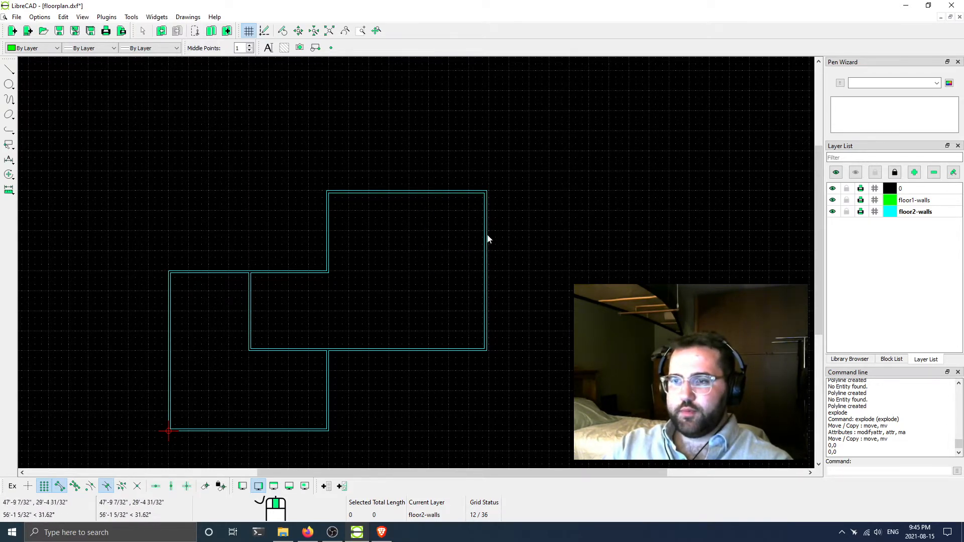
pyautogui.scroll(2, 457, 225)
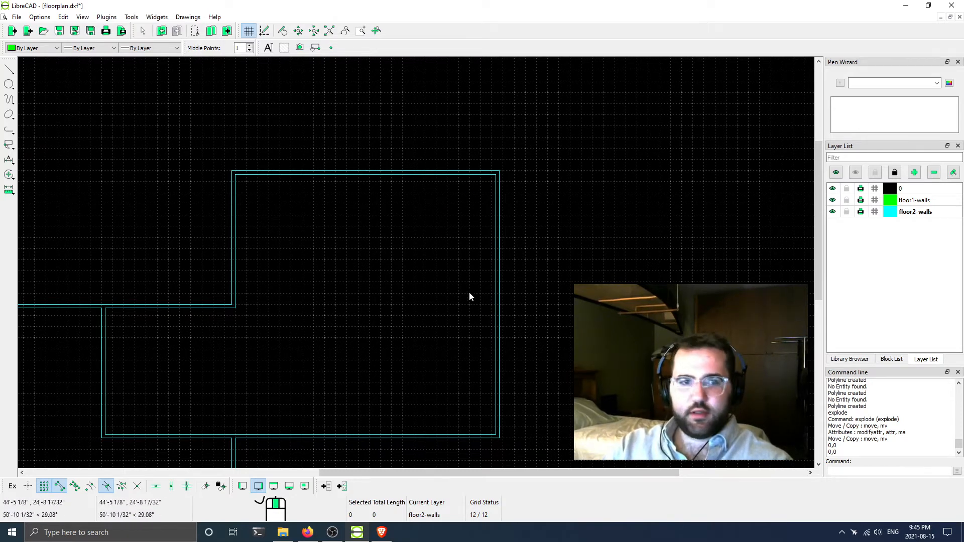
pyautogui.scroll(1, 411, 256)
pyautogui.scroll(-2, 410, 266)
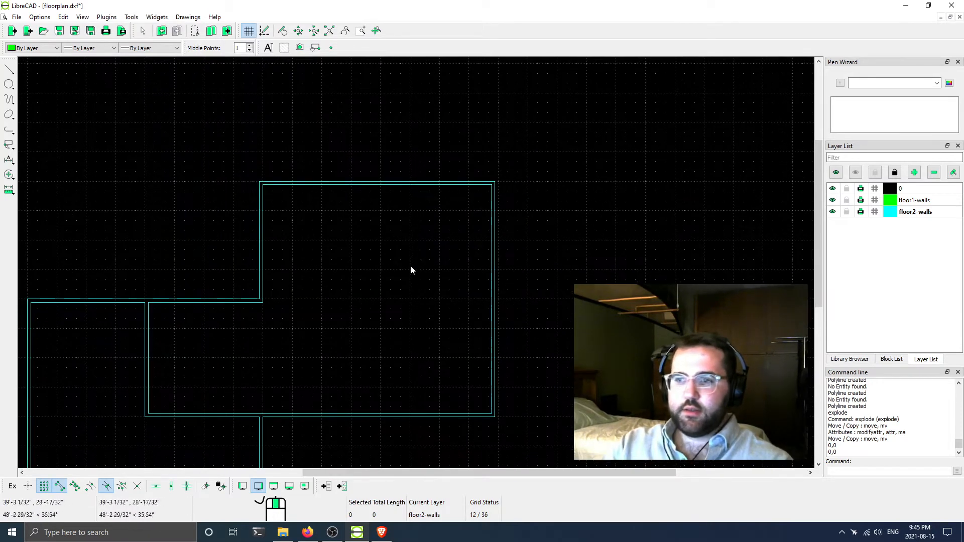
pyautogui.moveTo(364, 274); pyautogui.dragTo(398, 229, button='middle')
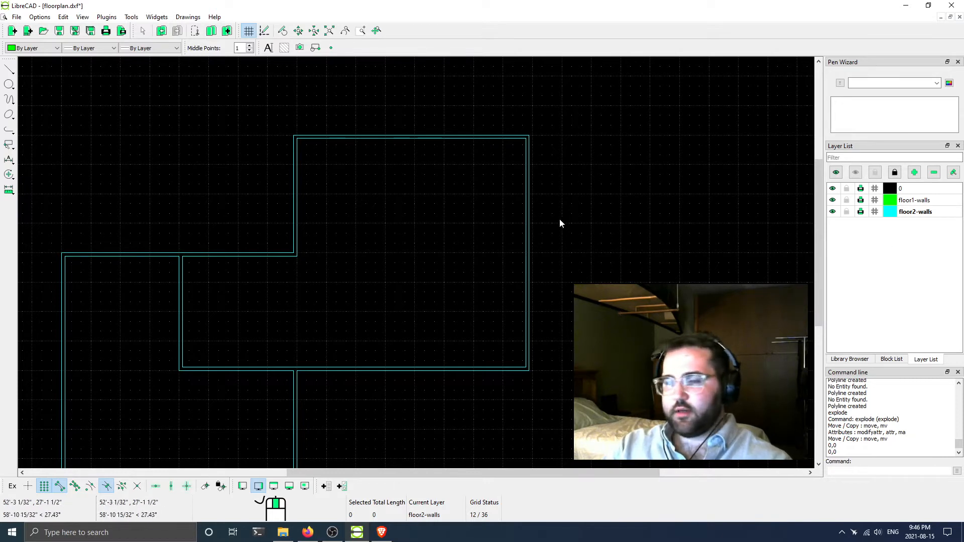
# Create a new layer named floor2-floor with blue as its default pen color
pyautogui.click(914, 172)
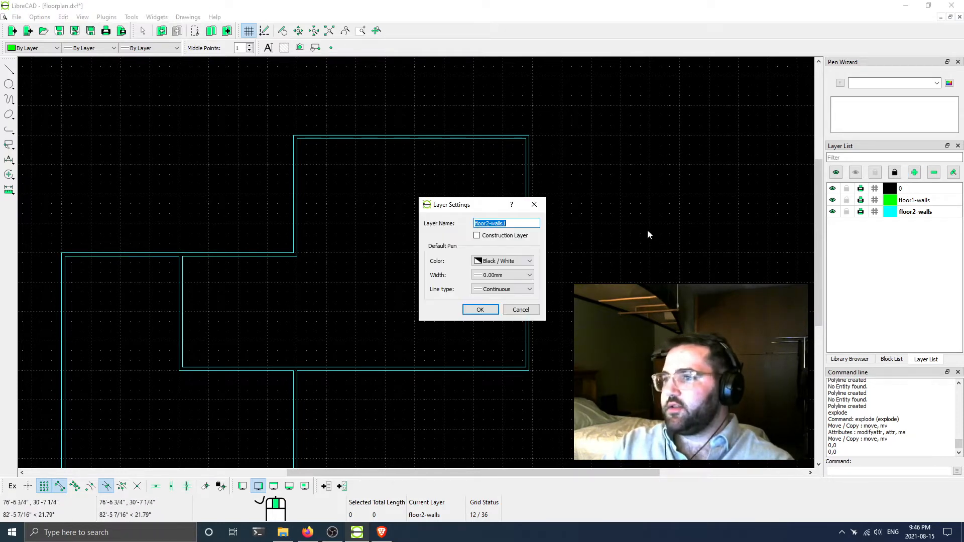
pyautogui.click(502, 261)
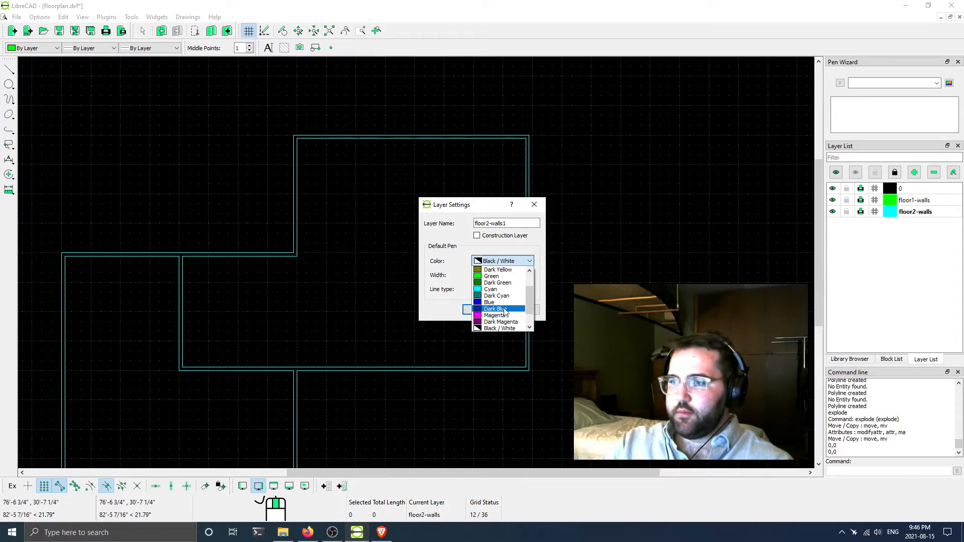
pyautogui.click(502, 302)
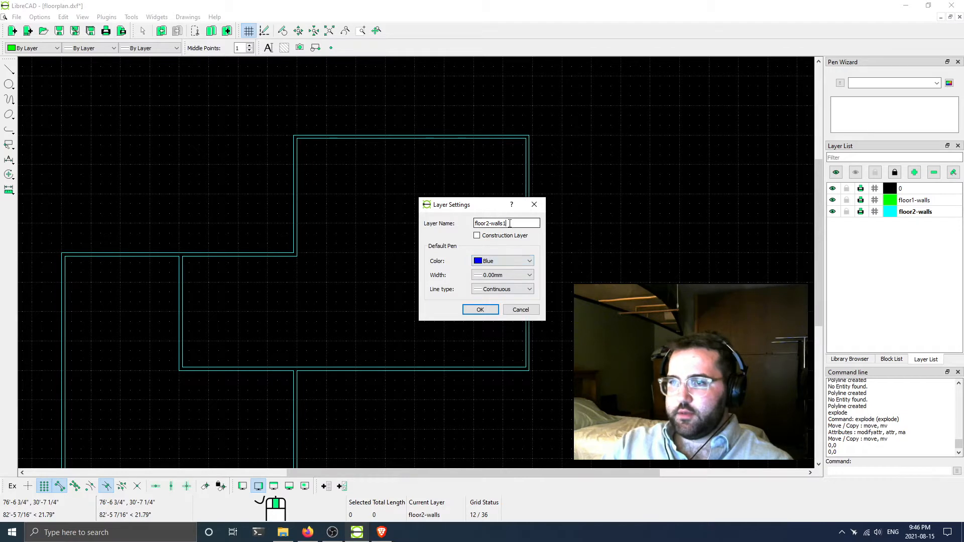
pyautogui.moveTo(491, 223); pyautogui.dragTo(508, 225)
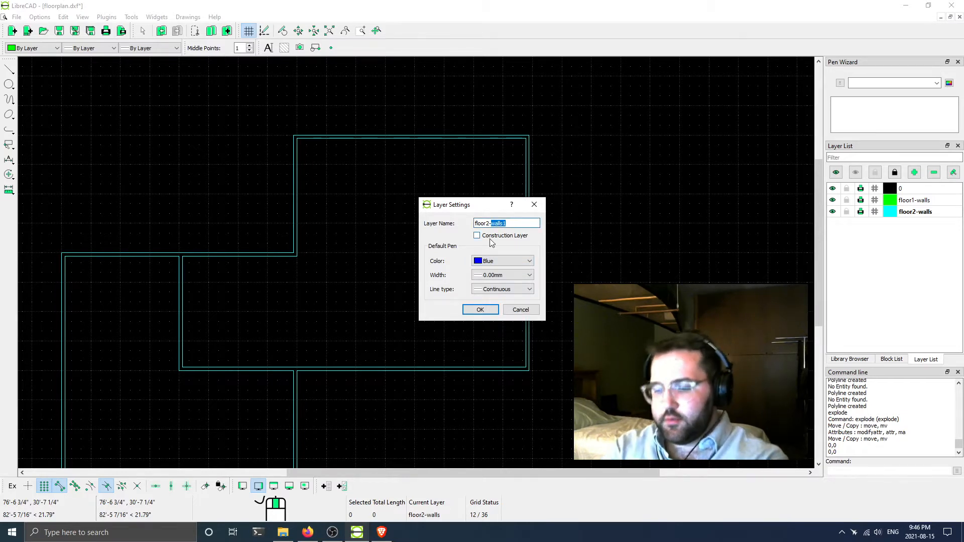
pyautogui.write('f')
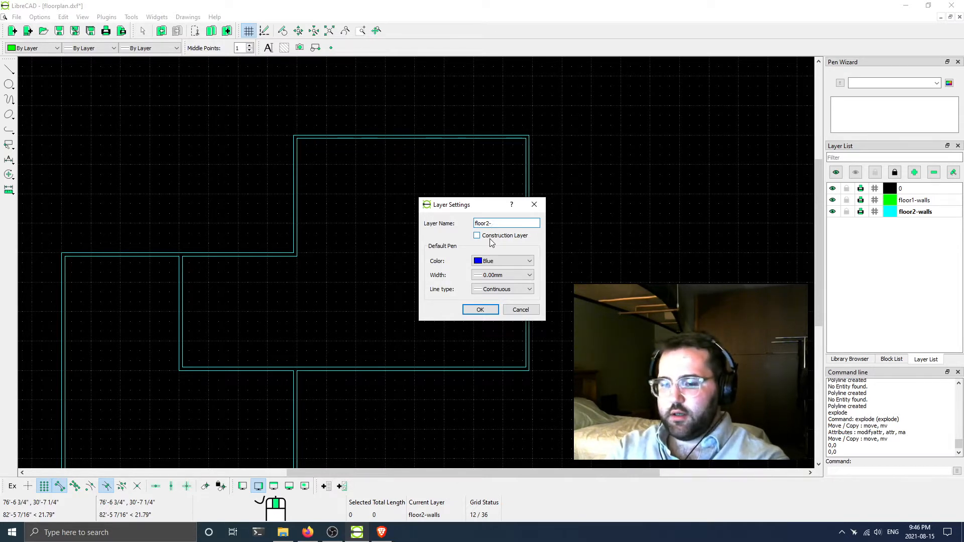
pyautogui.write('r')
pyautogui.press('Return')
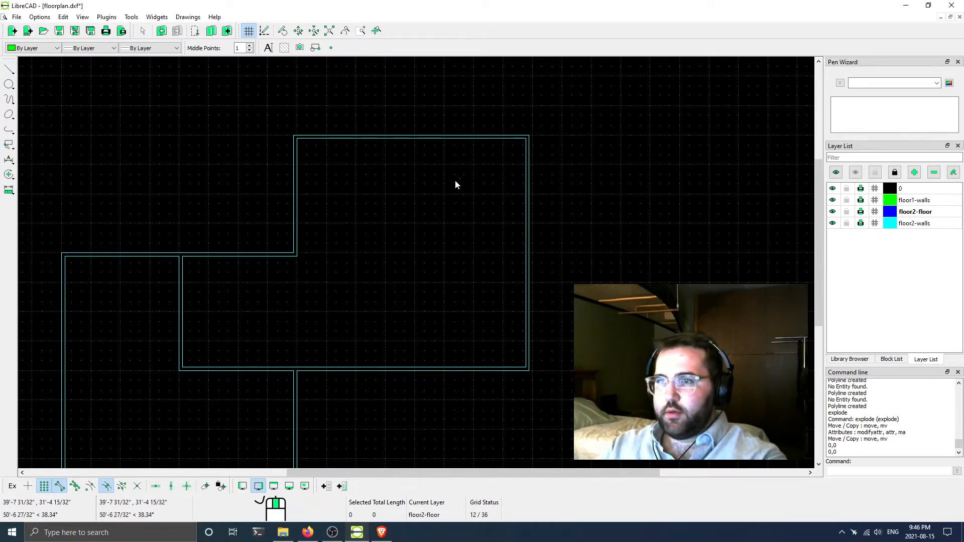
pyautogui.scroll(2, 454, 186)
pyautogui.scroll(-2, 450, 144)
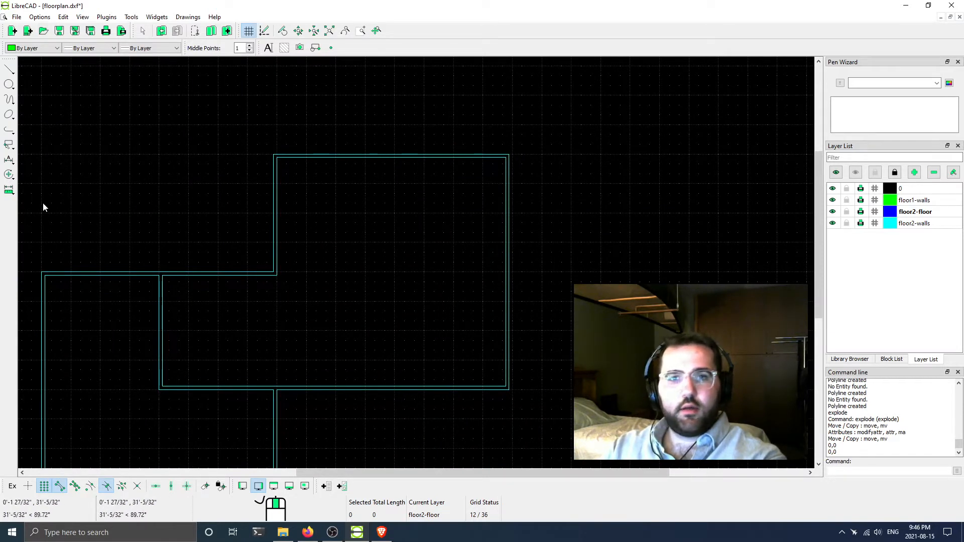
pyautogui.click(9, 159)
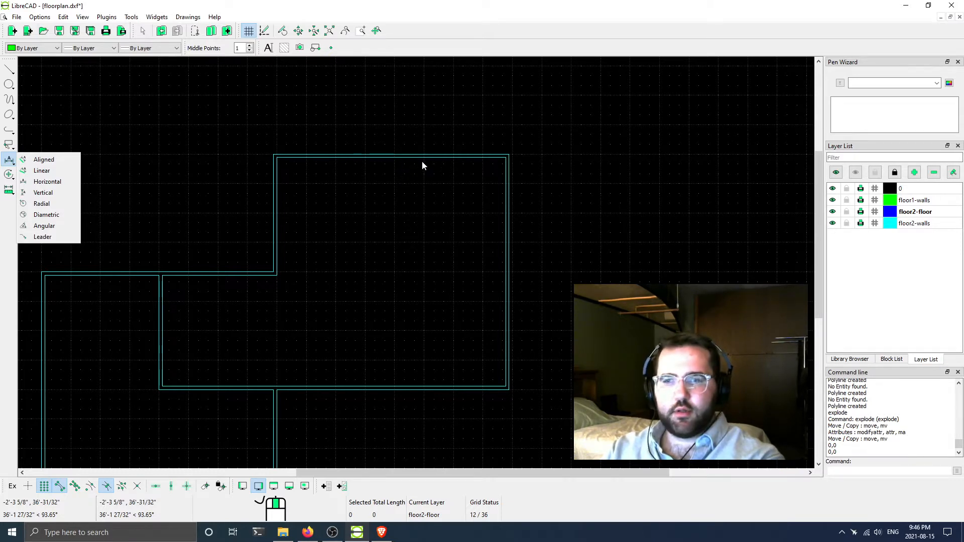
pyautogui.click(9, 69)
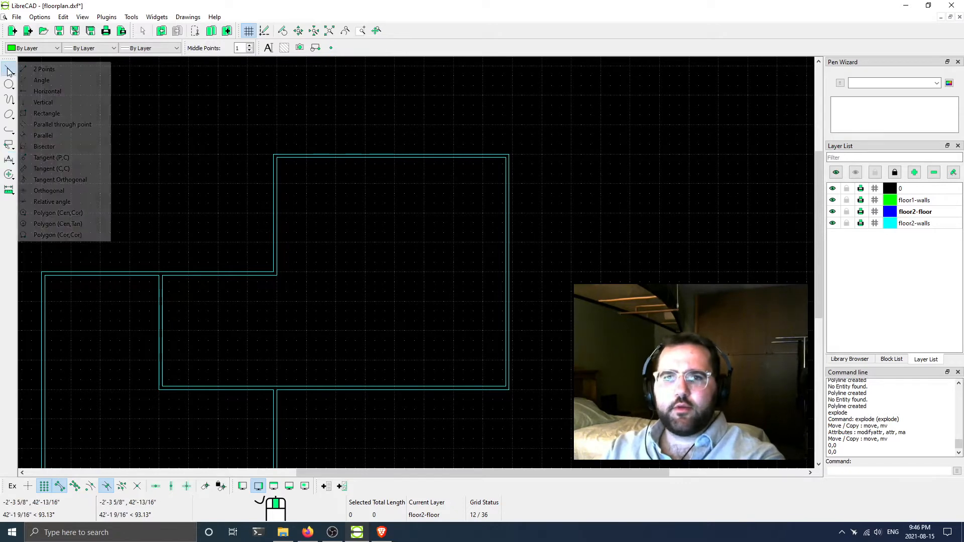
pyautogui.click(44, 69)
pyautogui.scroll(5, 400, 163)
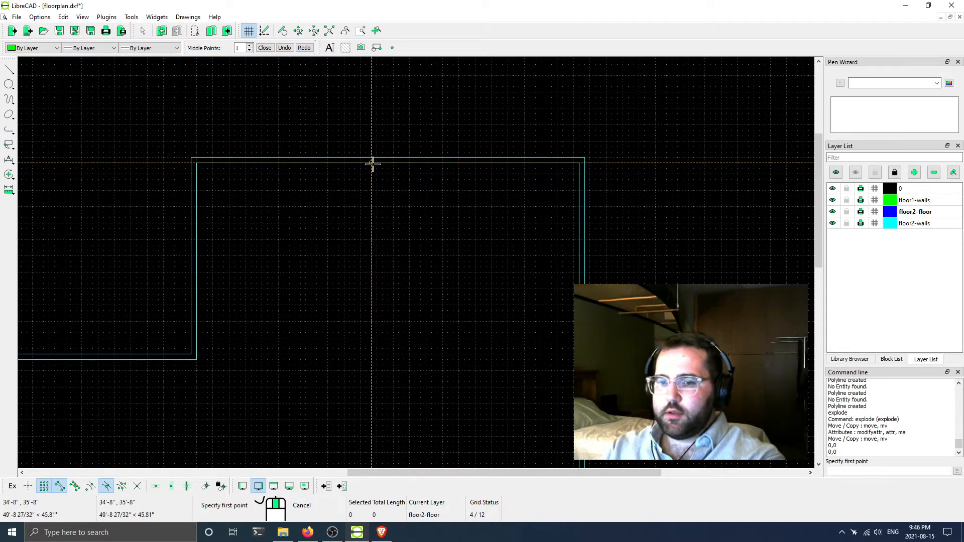
pyautogui.press('Escape')
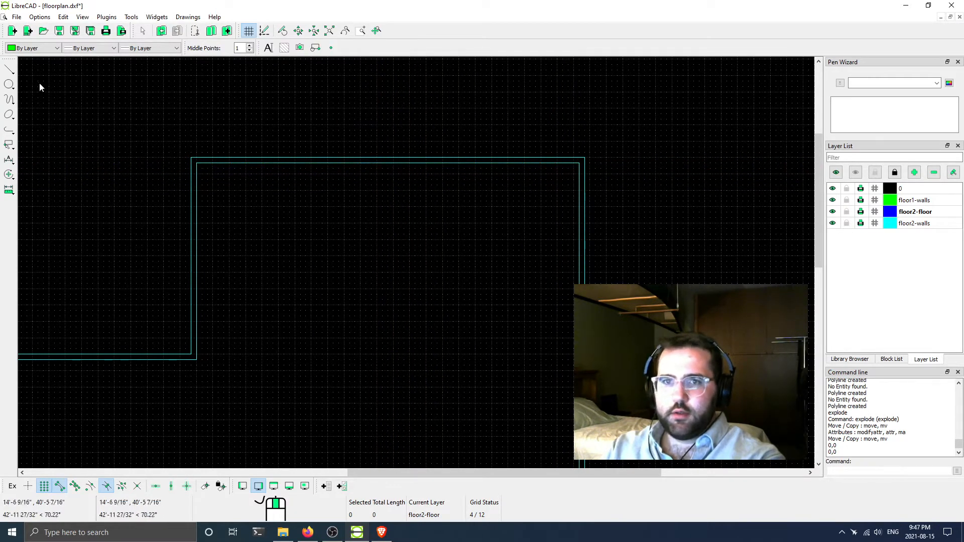
# Draw connected lines on floor2-floor from the upper room's inner top-right corner: 12' left along the wall, 12' down and 12' right to the wall
pyautogui.click(9, 71)
pyautogui.click(50, 71)
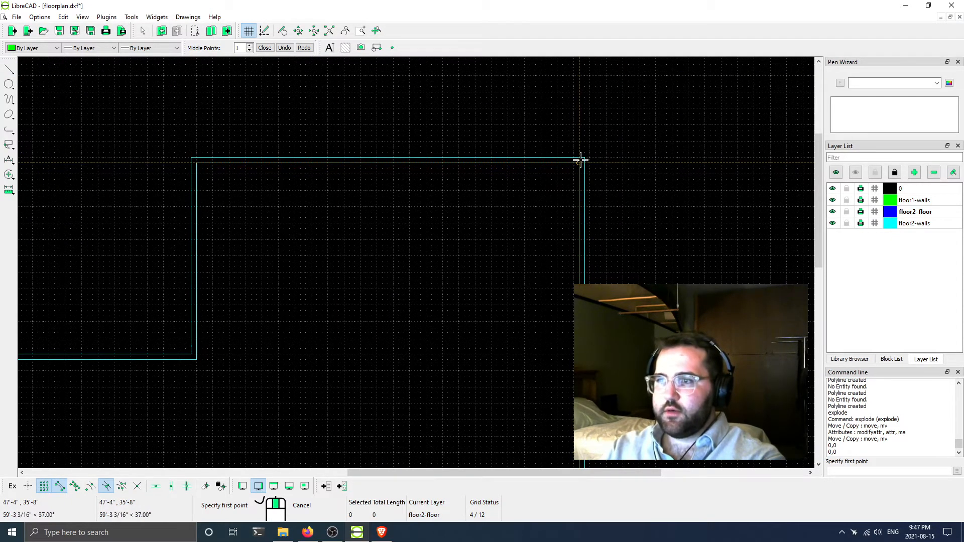
pyautogui.click(60, 487)
pyautogui.click(580, 161)
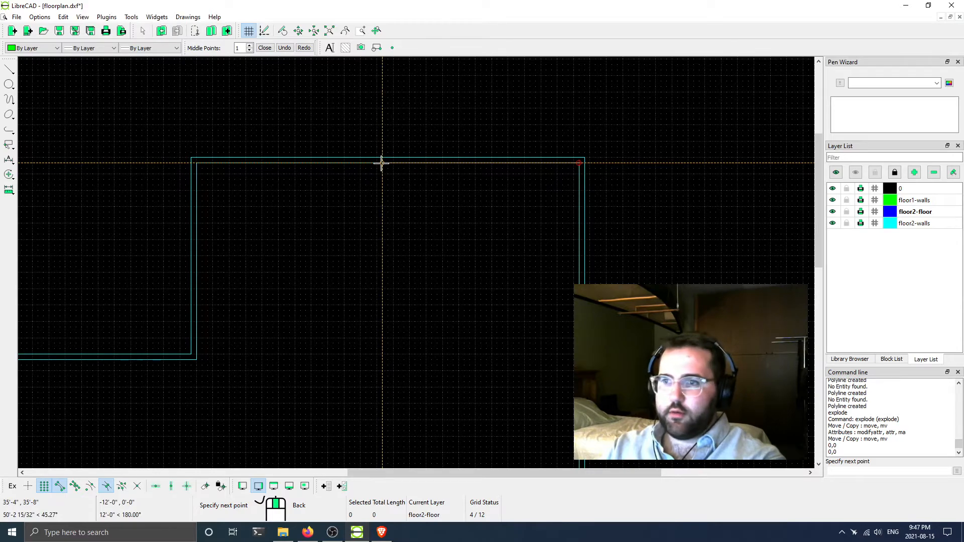
pyautogui.click(382, 163)
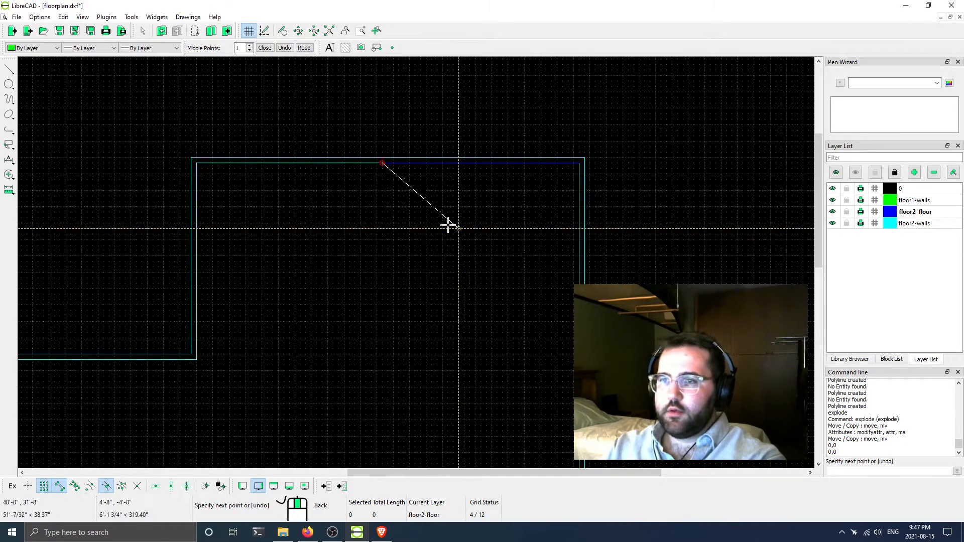
pyautogui.scroll(-1, 416, 273)
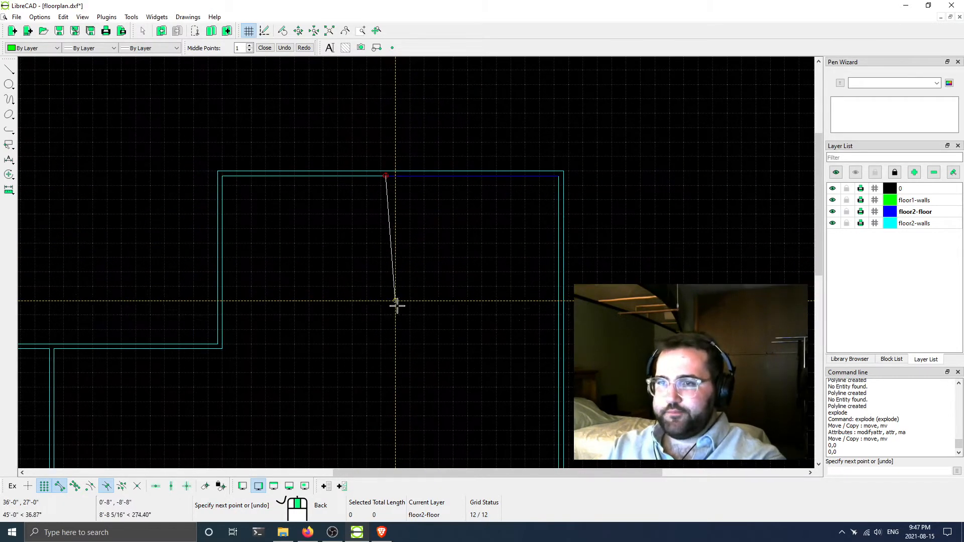
pyautogui.moveTo(396, 305); pyautogui.dragTo(370, 239, button='middle')
pyautogui.scroll(1, 364, 234)
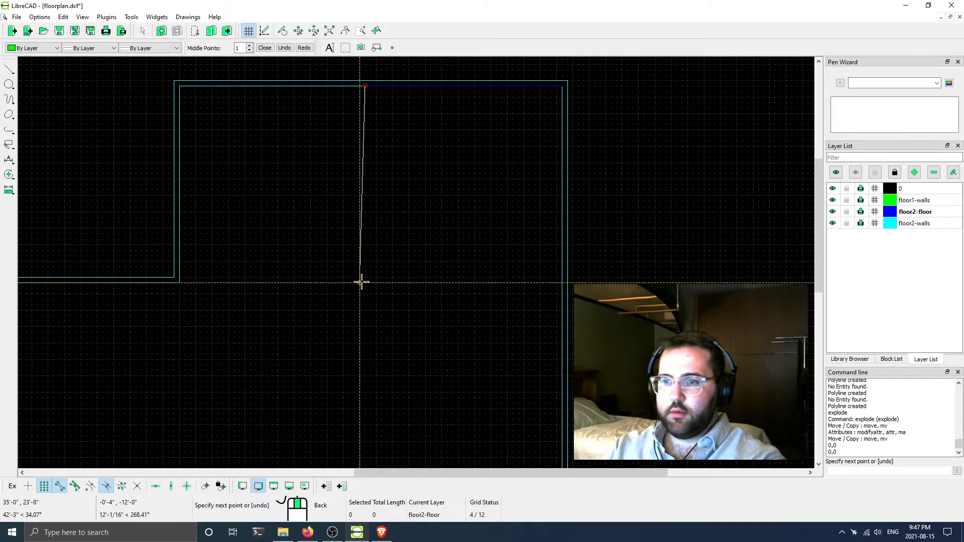
pyautogui.click(365, 282)
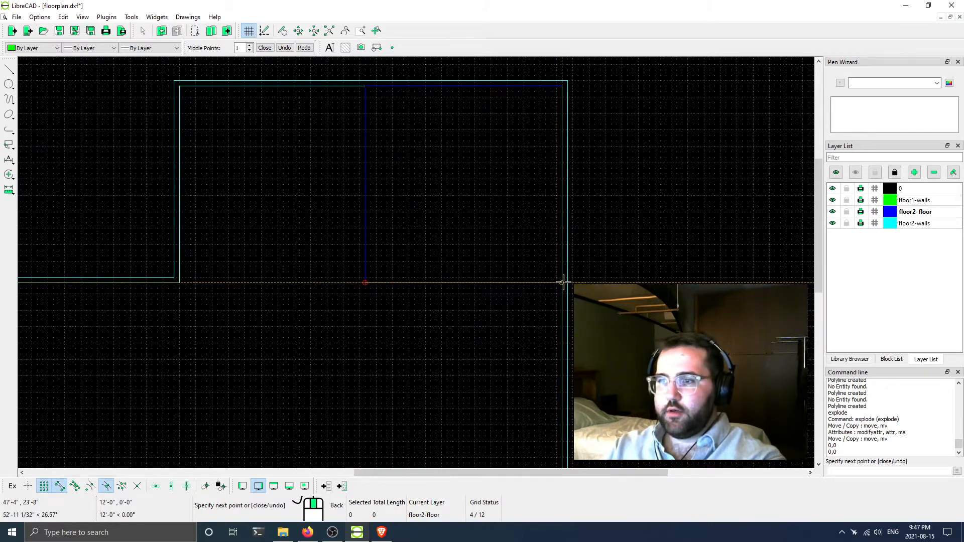
pyautogui.click(561, 282)
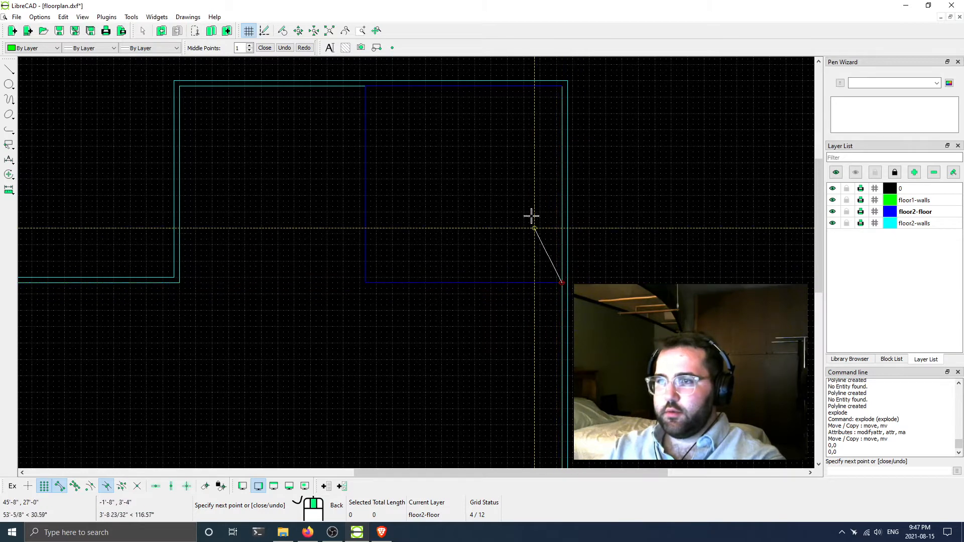
pyautogui.press('Escape')
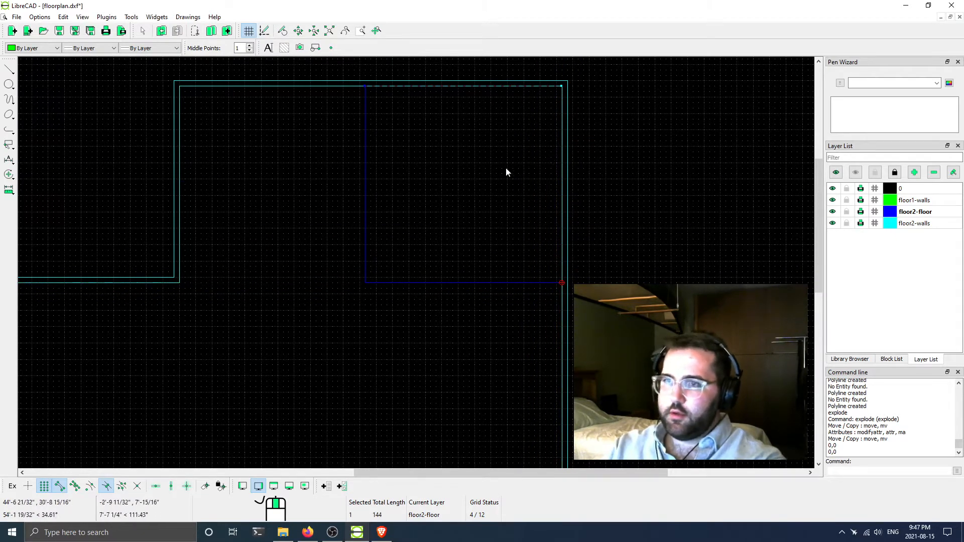
# Delete the blue floor outline segment that runs along the upper room's top wall
pyautogui.click(464, 89)
pyautogui.press('Delete')
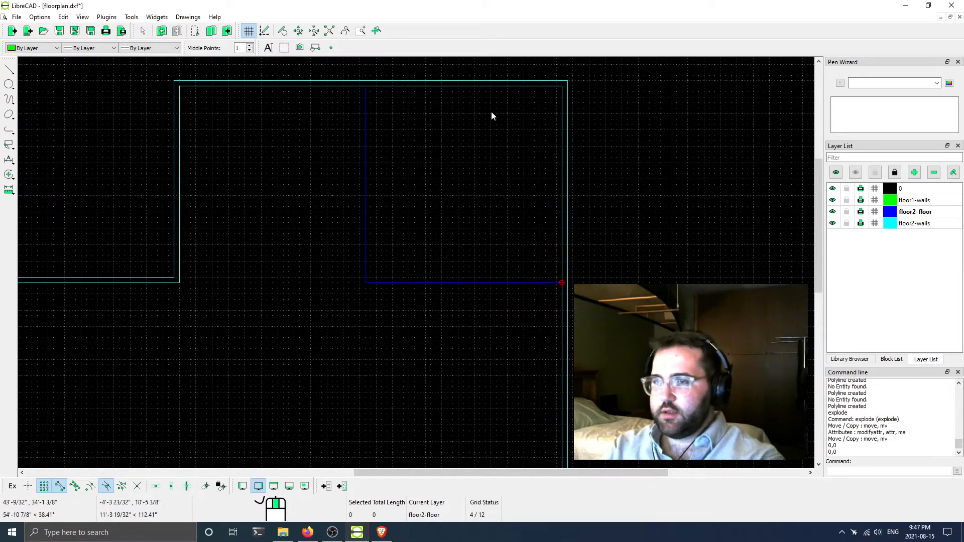
# Delete the cyan floor2-walls lines of the L-shaped interior wall in the lower-left part of the plan and hide the floor1-walls layer
pyautogui.scroll(-1, 519, 225)
pyautogui.moveTo(503, 342); pyautogui.dragTo(484, 294, button='middle')
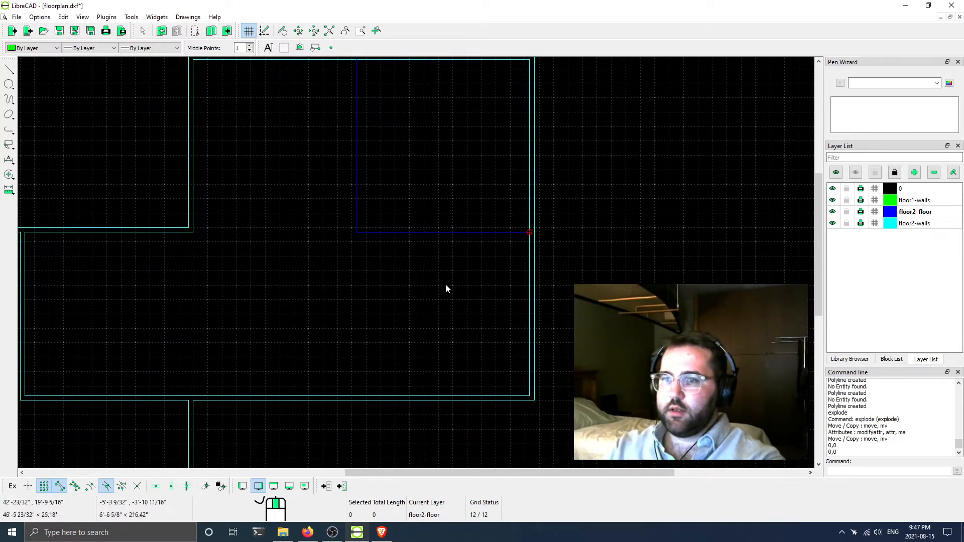
pyautogui.scroll(-2, 412, 256)
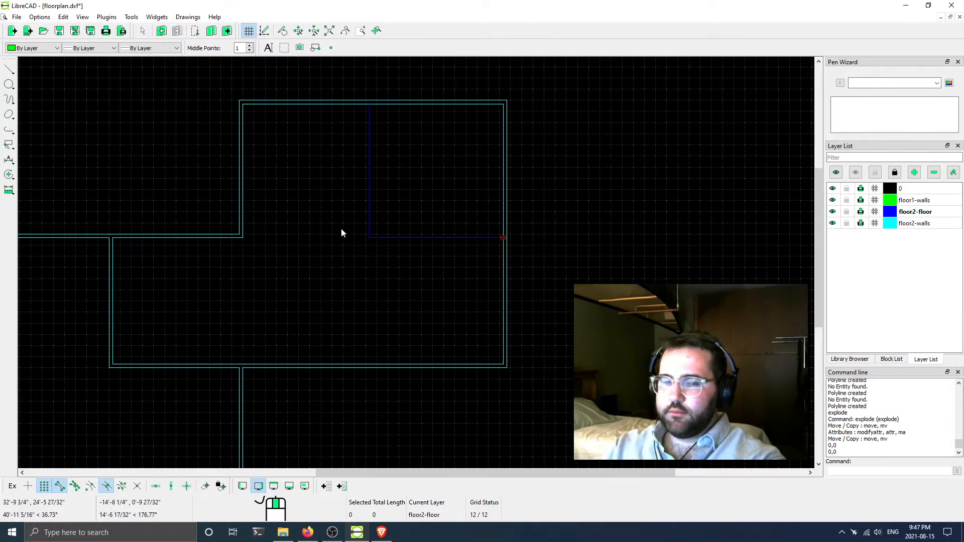
pyautogui.scroll(2, 381, 240)
pyautogui.scroll(-2, 407, 243)
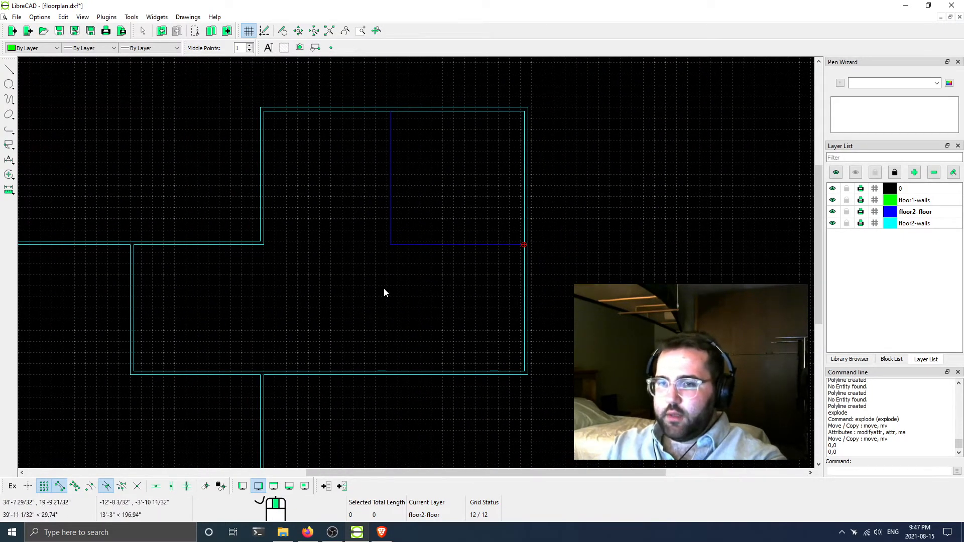
pyautogui.moveTo(383, 292); pyautogui.dragTo(516, 221, button='middle')
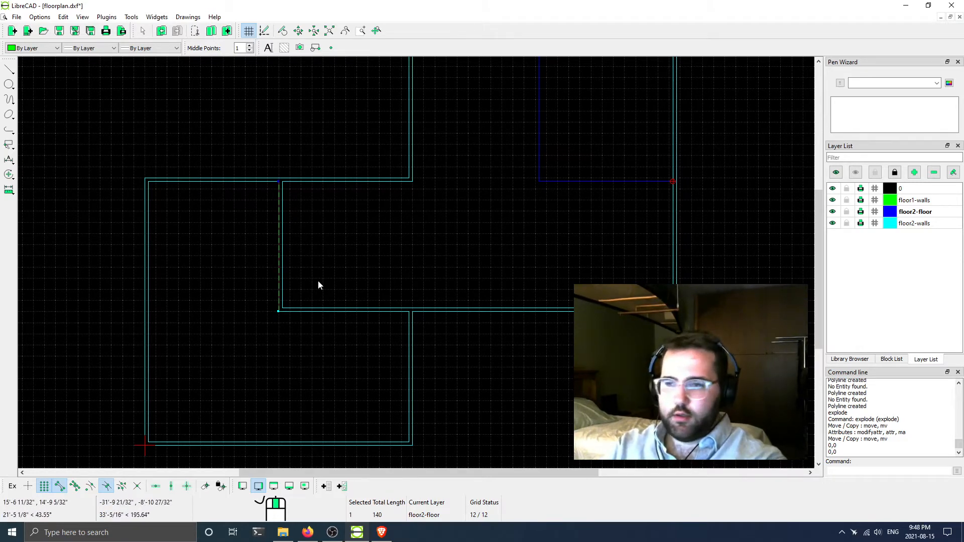
pyautogui.click(286, 300)
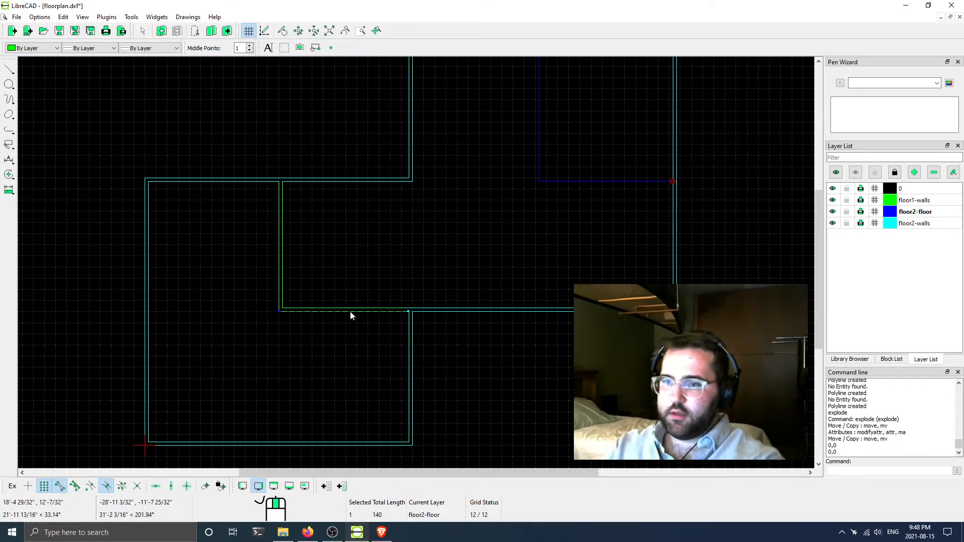
pyautogui.press('Escape')
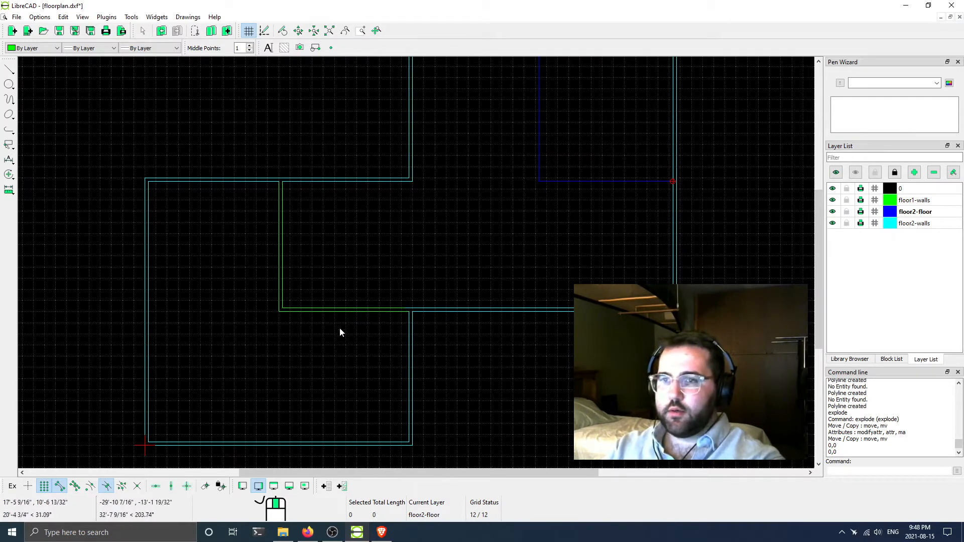
pyautogui.click(833, 200)
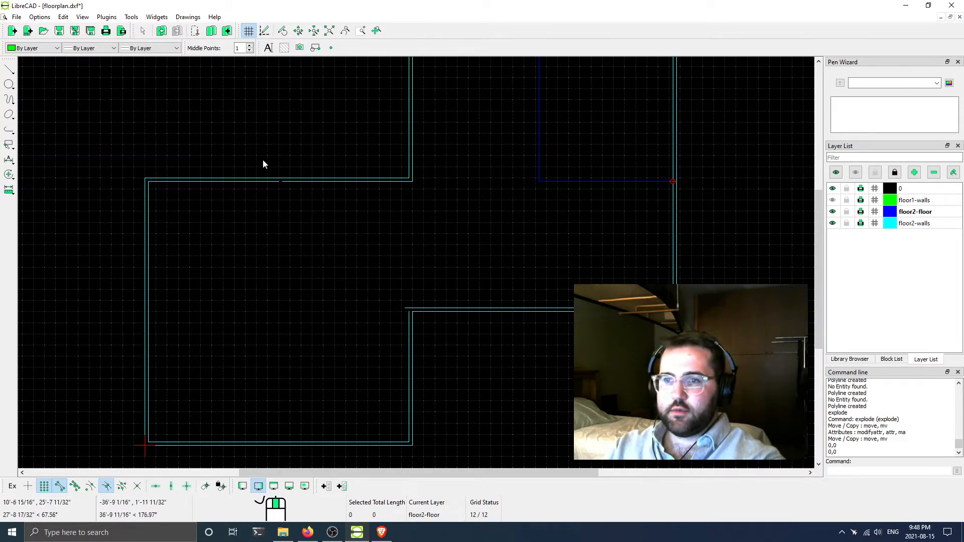
# Extend the inner vertical wall line to the horizontal wall line at the lower inside corner, and pull that line's overhanging end back to meet it
pyautogui.scroll(2, 316, 190)
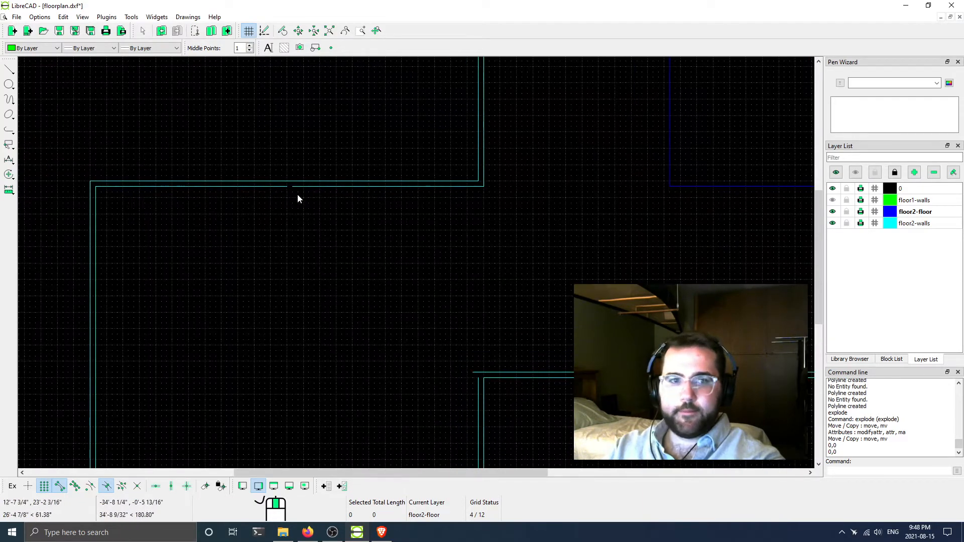
pyautogui.scroll(-3, 402, 299)
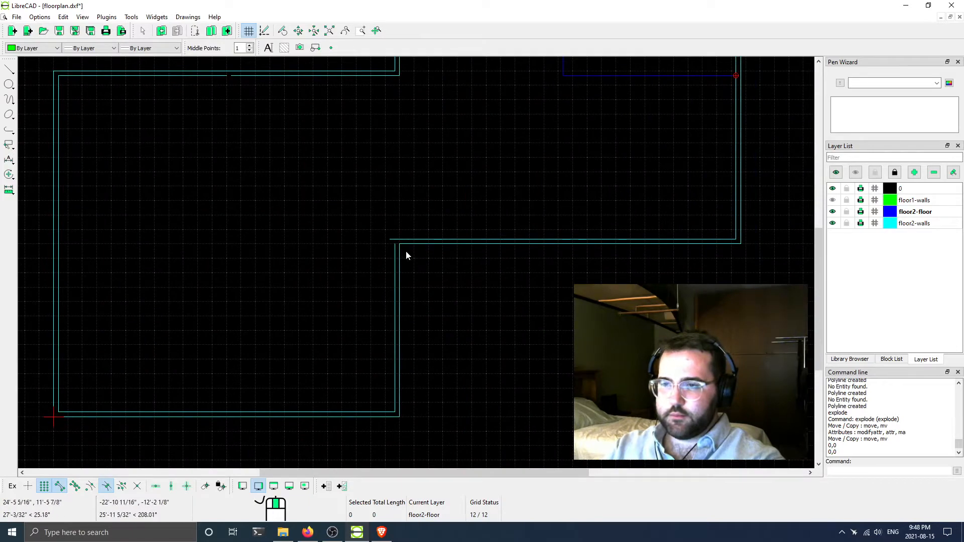
pyautogui.scroll(3, 399, 244)
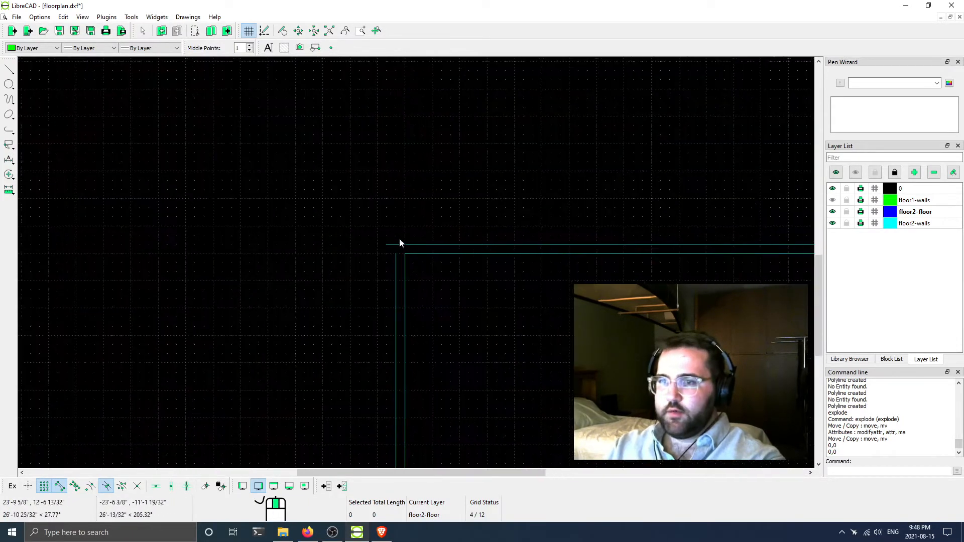
pyautogui.scroll(2, 398, 259)
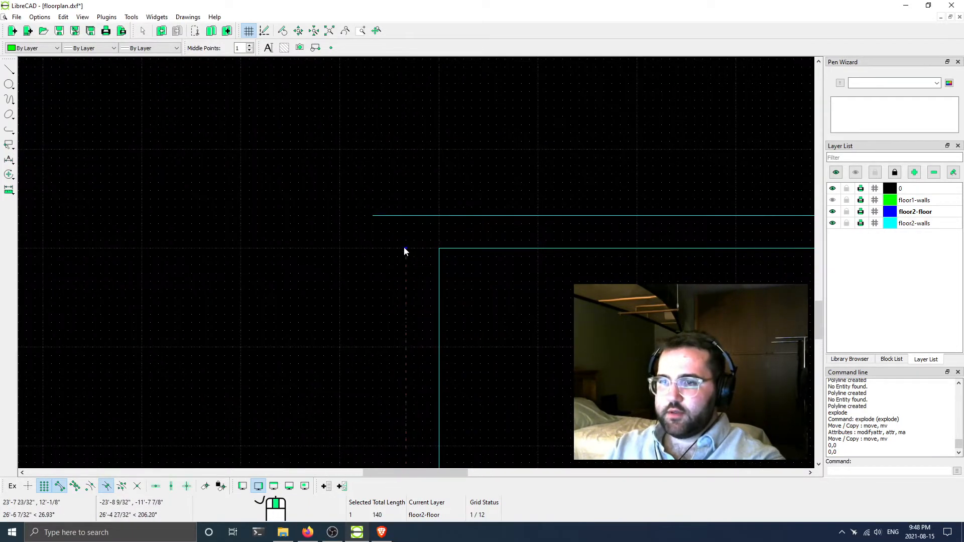
pyautogui.click(405, 246)
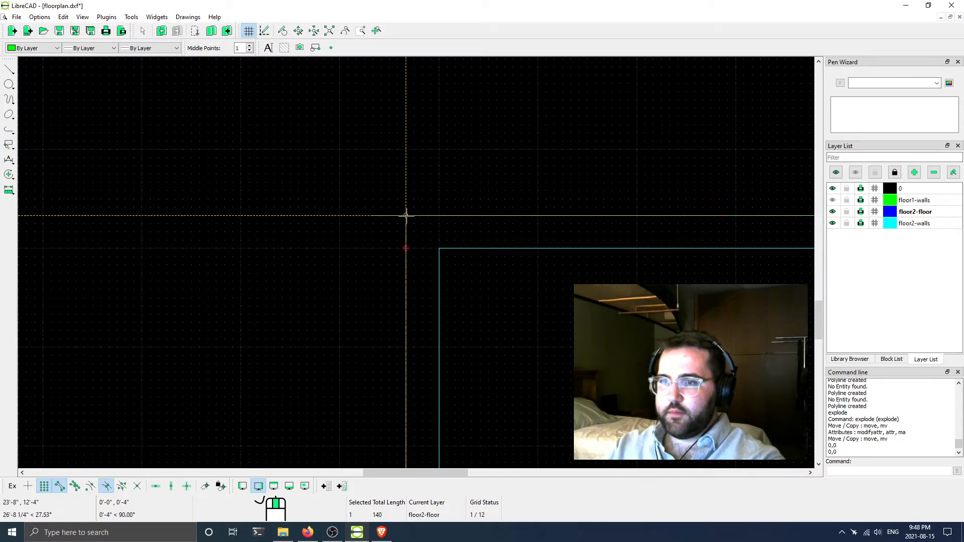
pyautogui.click(406, 216)
pyautogui.click(378, 217)
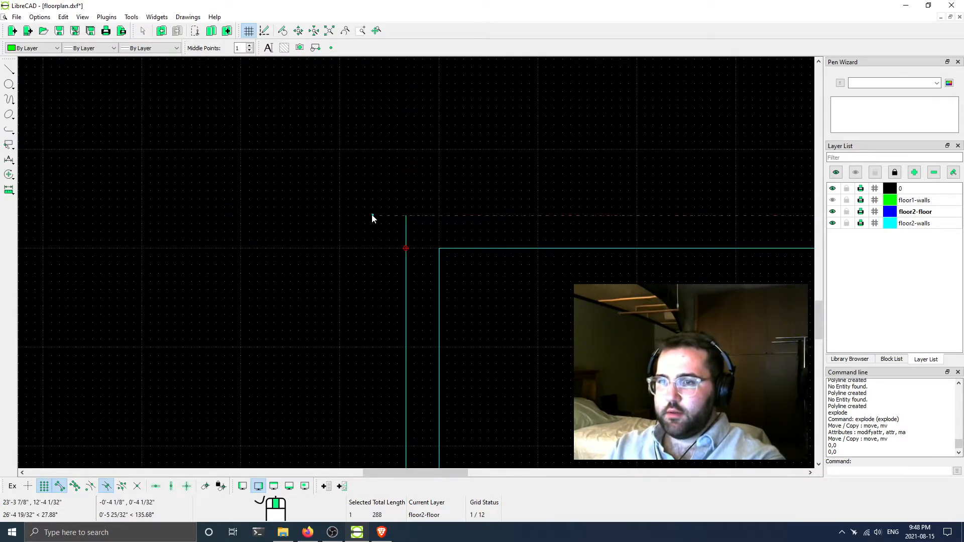
pyautogui.press('Delete')
# Delete the right half of the broken wall line below the upper-left wall's outer line, and stretch the remaining half to the corner to close the gap
pyautogui.scroll(-5, 393, 252)
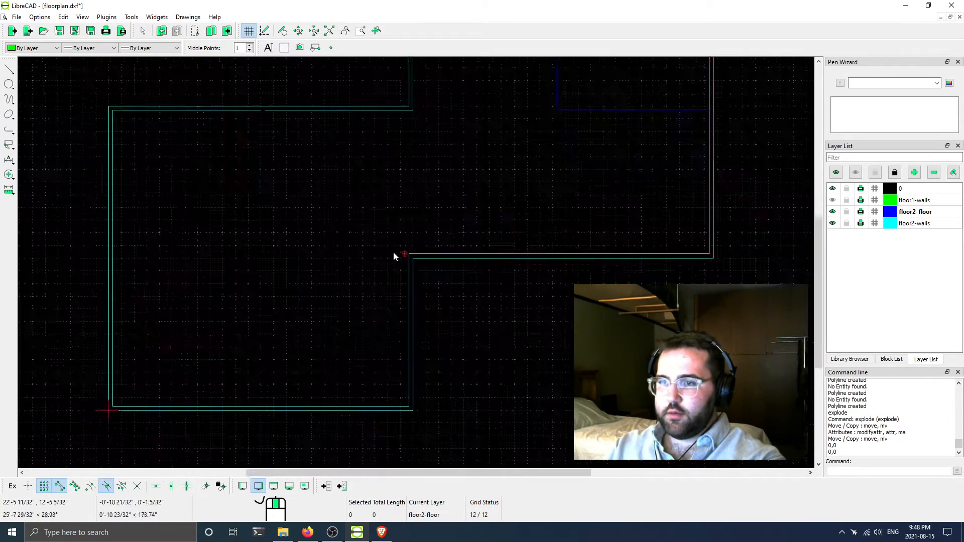
pyautogui.scroll(-3, 393, 256)
pyautogui.scroll(3, 312, 185)
pyautogui.scroll(3, 392, 215)
pyautogui.click(386, 202)
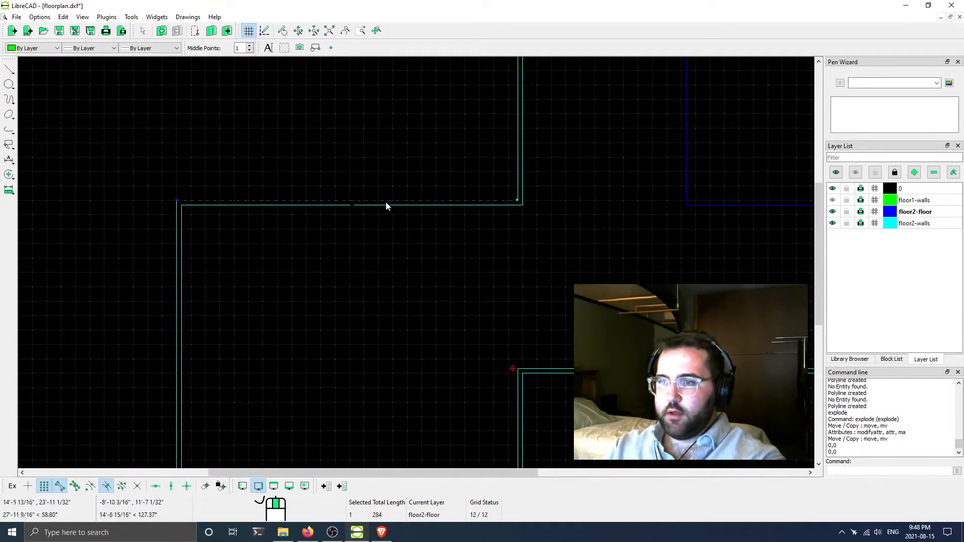
pyautogui.press('Delete')
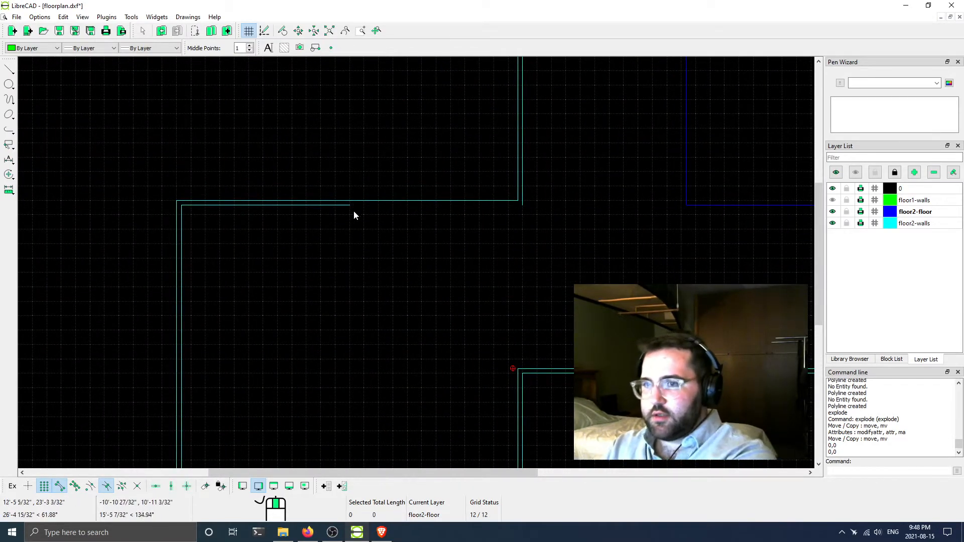
pyautogui.click(337, 203)
pyautogui.press('Escape')
pyautogui.click(340, 206)
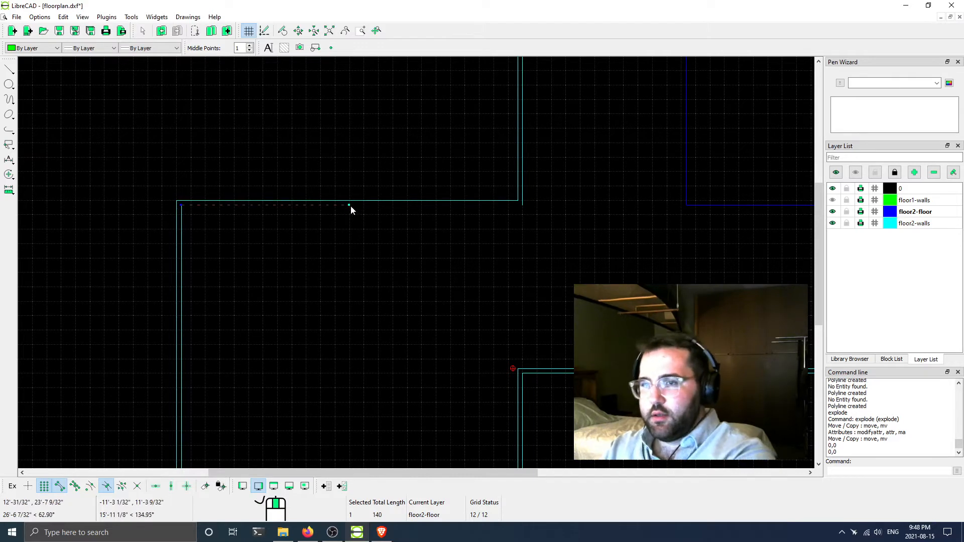
pyautogui.moveTo(350, 205); pyautogui.dragTo(523, 205)
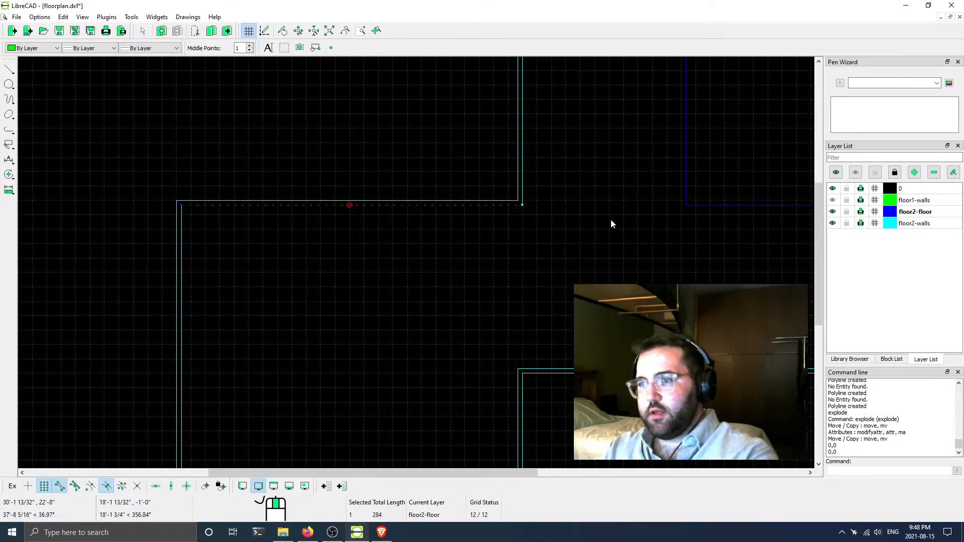
pyautogui.scroll(-3, 397, 250)
pyautogui.moveTo(443, 326); pyautogui.dragTo(428, 303, button='middle')
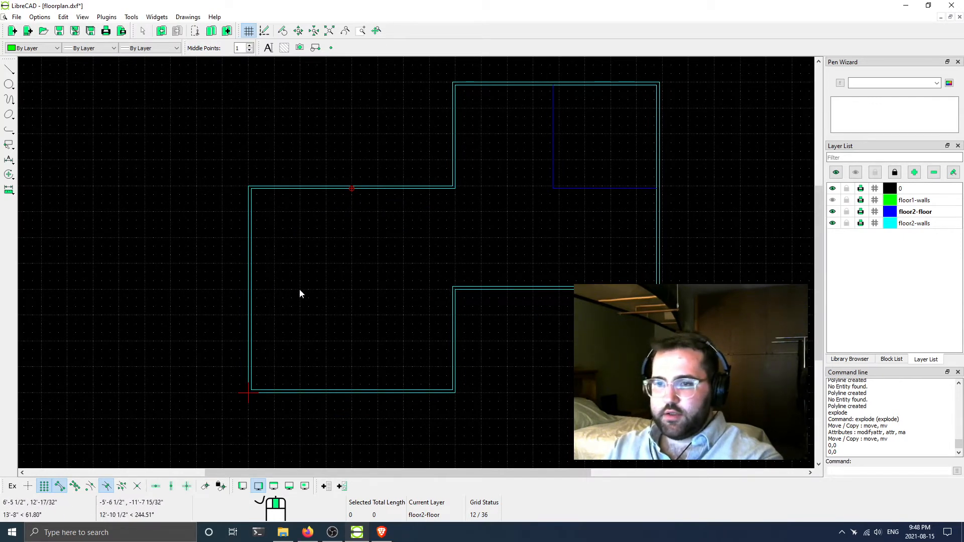
pyautogui.scroll(2, 449, 284)
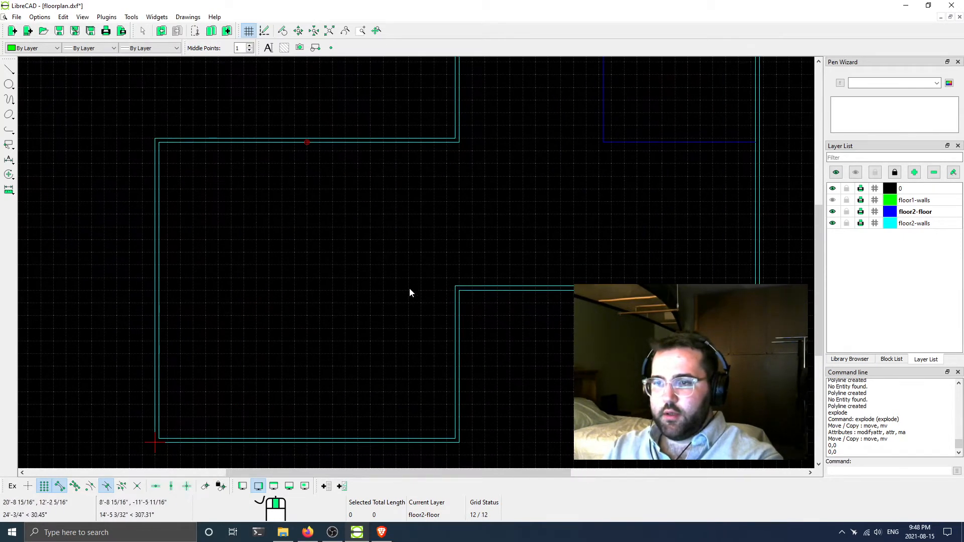
pyautogui.scroll(4, 452, 286)
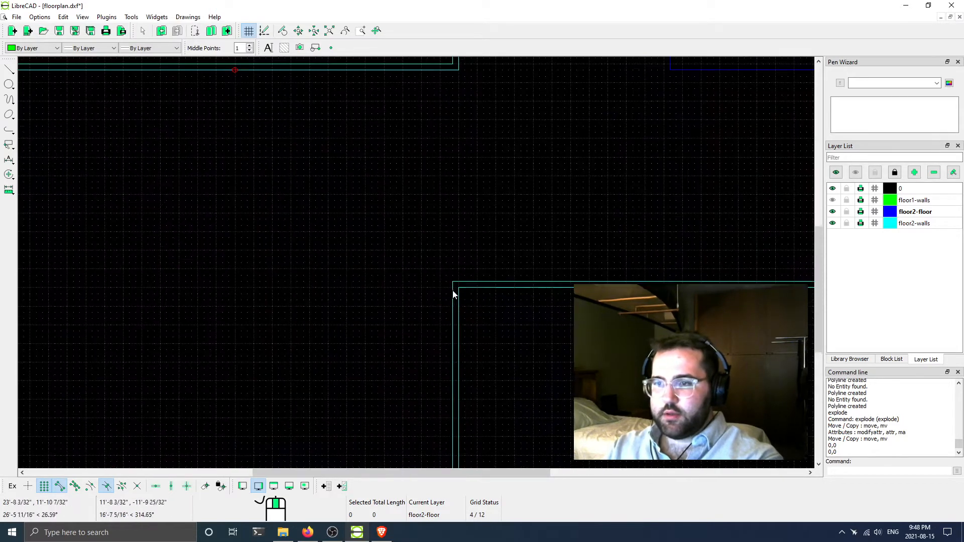
pyautogui.click(451, 282)
pyautogui.click(455, 279)
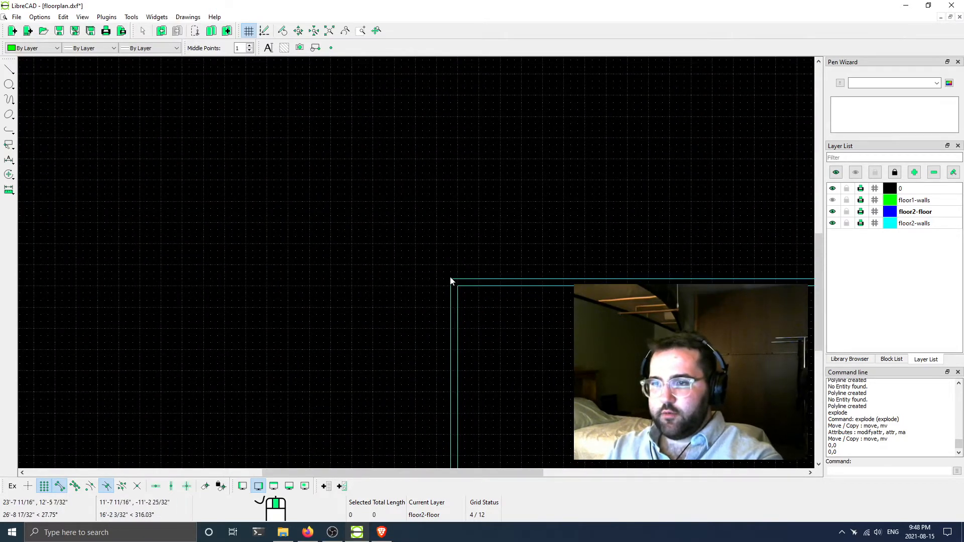
pyautogui.click(452, 289)
pyautogui.scroll(-4, 454, 291)
pyautogui.moveTo(440, 275); pyautogui.dragTo(462, 355)
pyautogui.press('Escape')
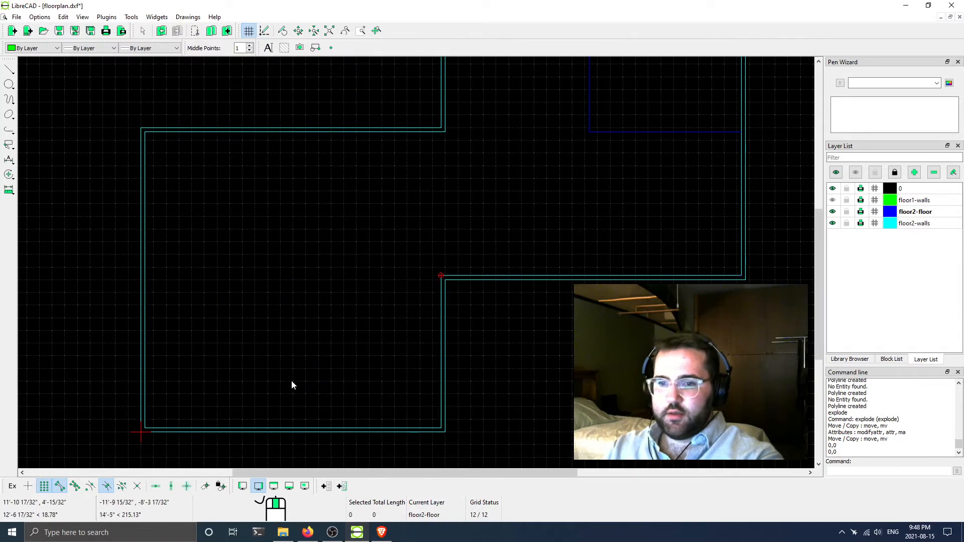
# Turn on intersection snapping and restrict drawing to horizontal and vertical for a two-point line
pyautogui.click(138, 487)
pyautogui.click(440, 277)
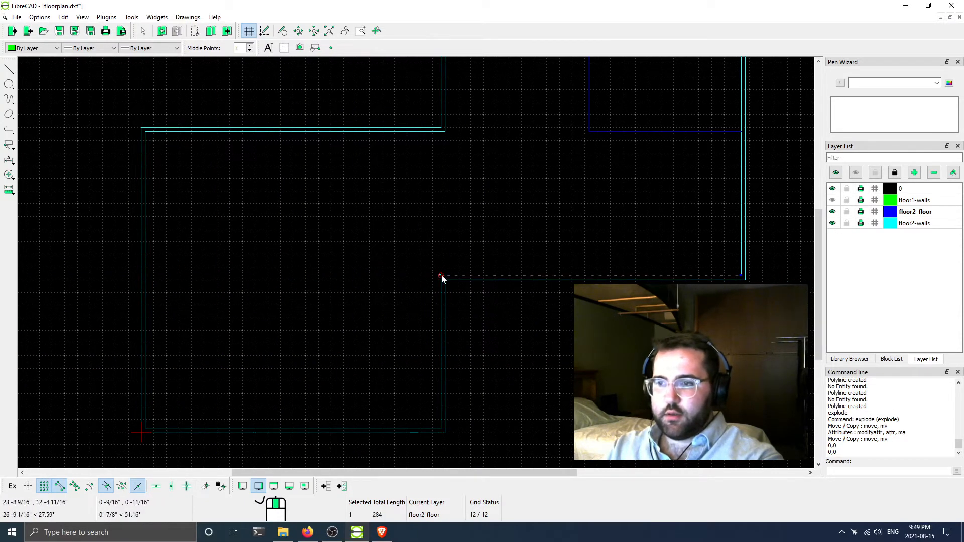
pyautogui.moveTo(440, 277); pyautogui.dragTo(456, 291)
pyautogui.press('Escape')
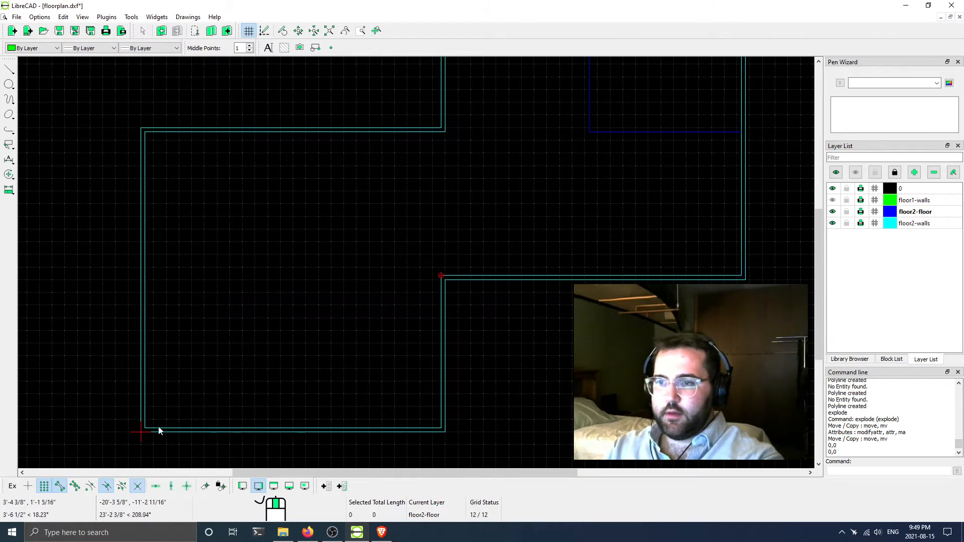
pyautogui.click(9, 69)
pyautogui.click(44, 69)
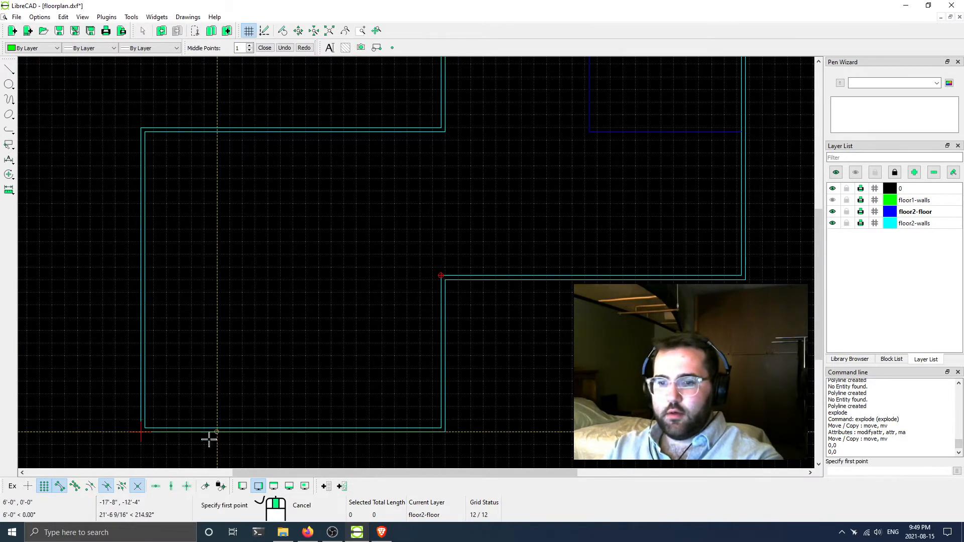
pyautogui.click(187, 488)
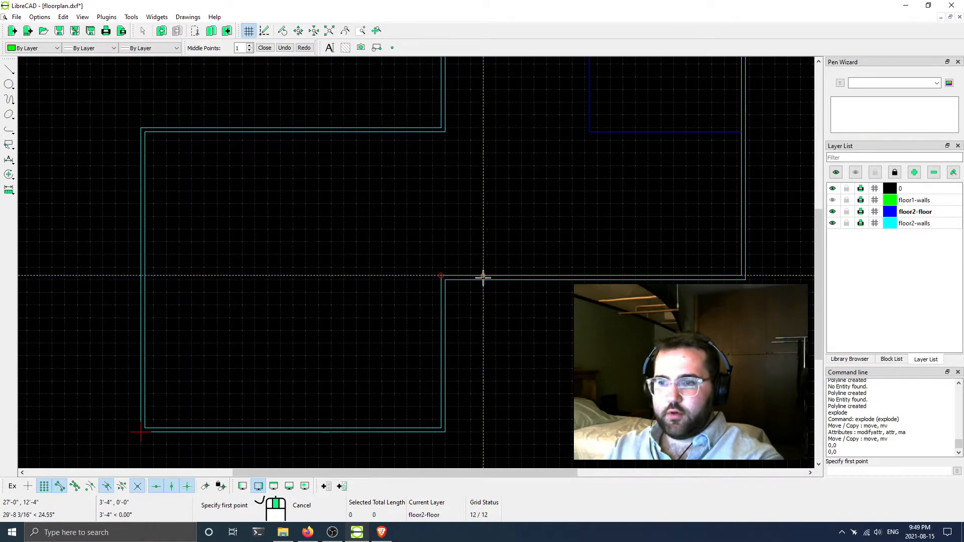
# Draw a 23'-4" horizontal line on the floor2-floor layer from the inside corner to the left wall's inner face, and delete it
pyautogui.click(442, 273)
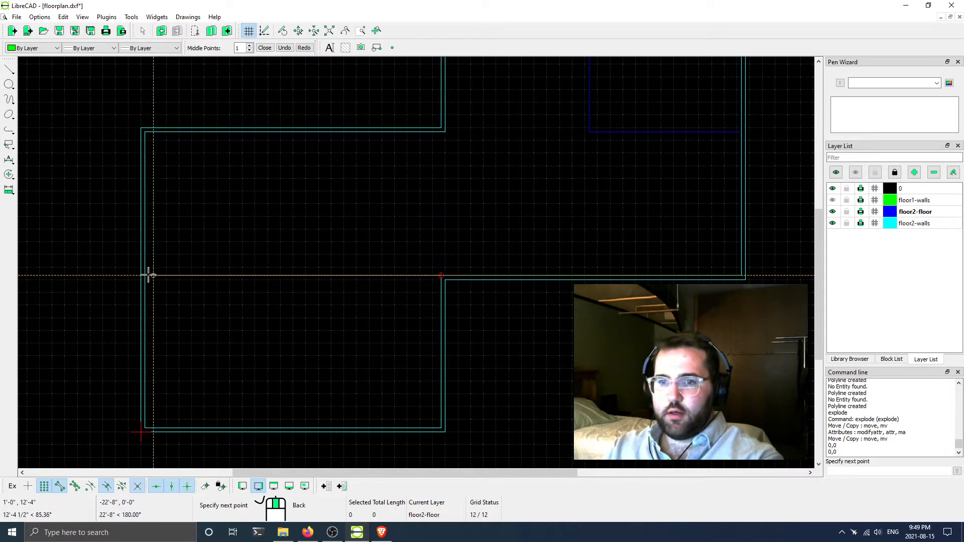
pyautogui.scroll(4, 142, 275)
pyautogui.scroll(3, 178, 272)
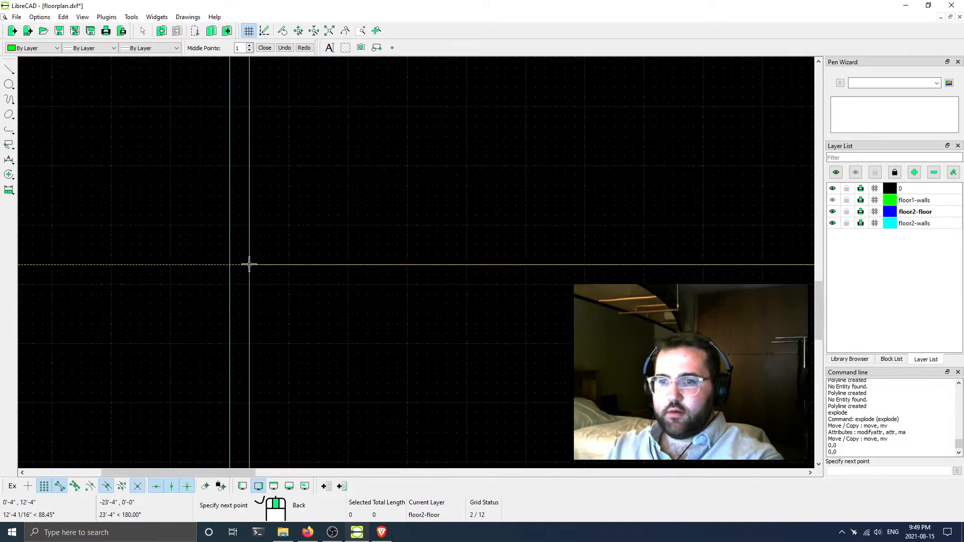
pyautogui.scroll(-5, 250, 264)
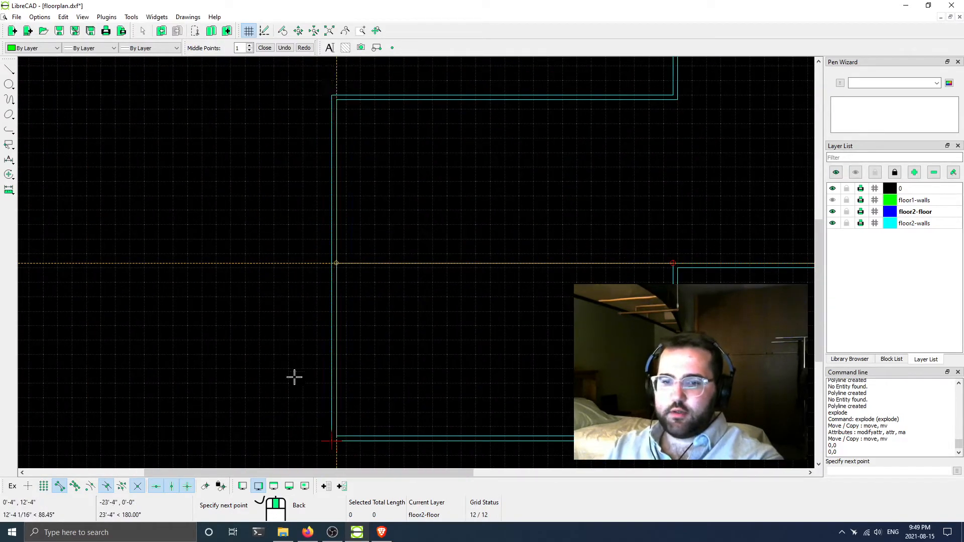
pyautogui.scroll(3, 359, 213)
pyautogui.scroll(8, 359, 213)
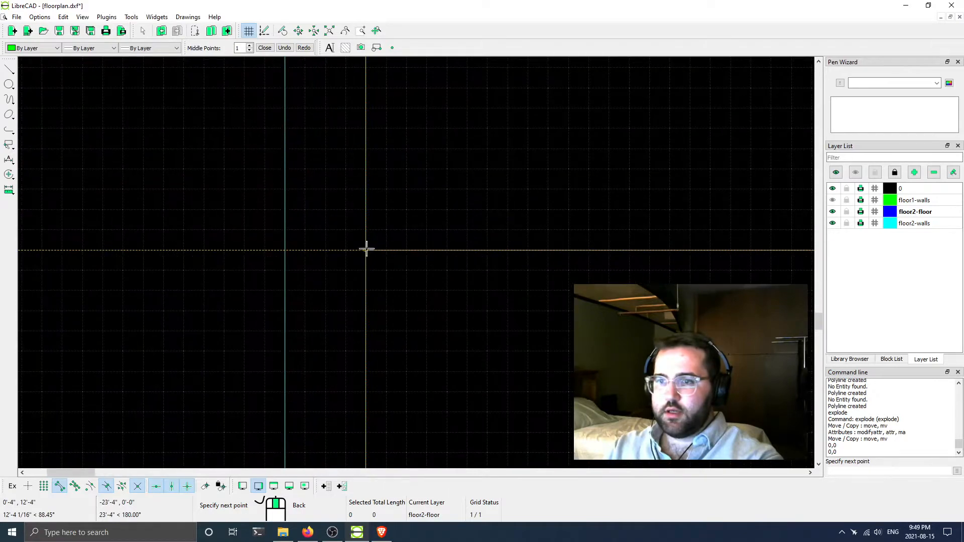
pyautogui.click(384, 253)
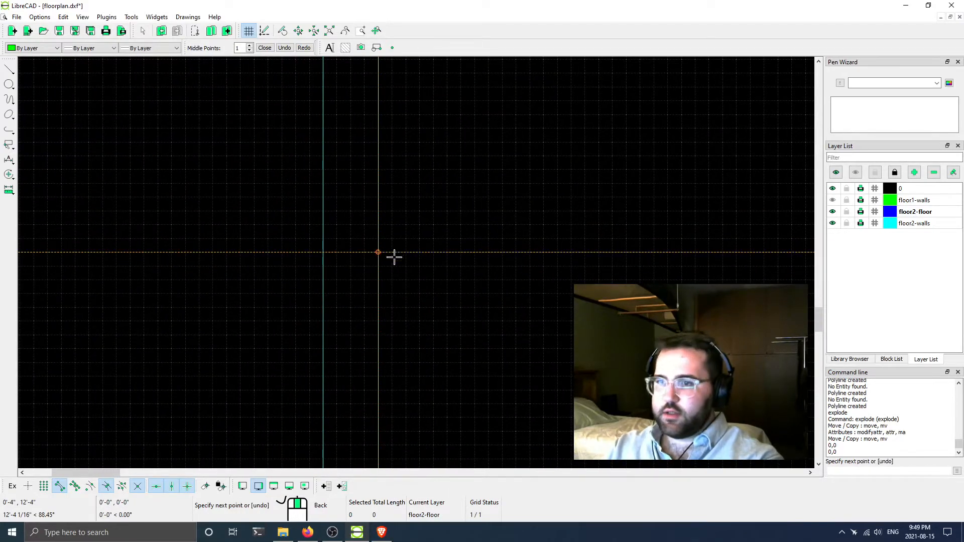
pyautogui.scroll(-6, 431, 281)
pyautogui.scroll(-10, 552, 310)
pyautogui.press('Escape')
pyautogui.moveTo(578, 255); pyautogui.dragTo(313, 255, button='middle')
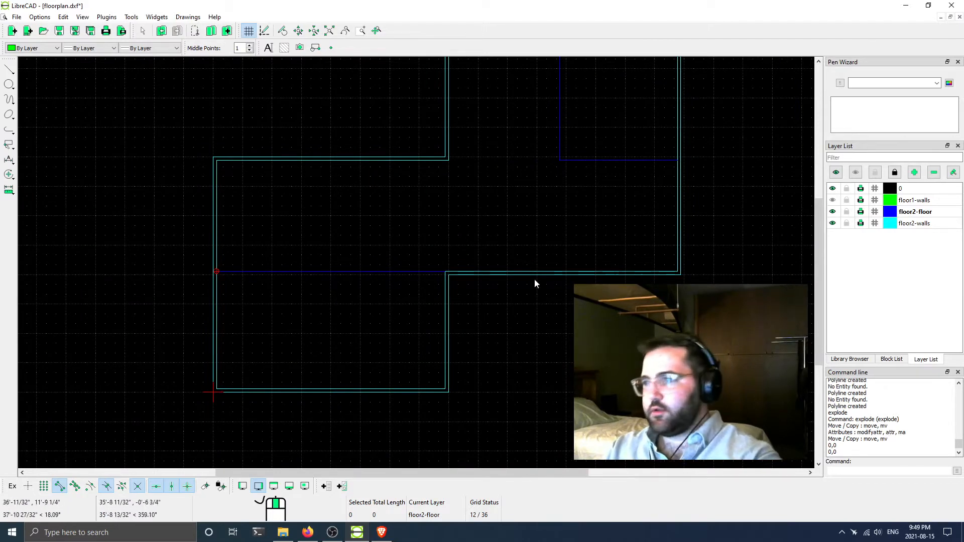
pyautogui.click(342, 272)
pyautogui.press('Delete')
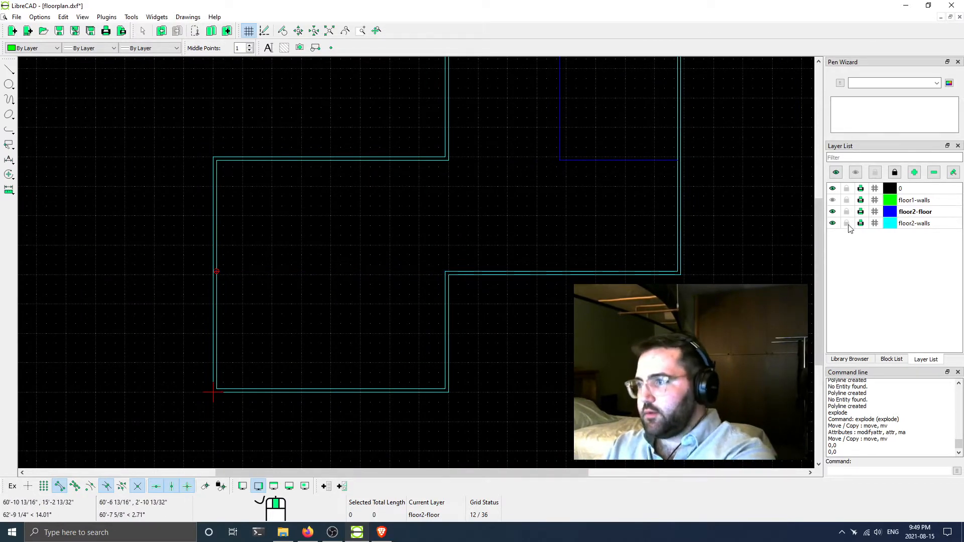
# Draw a 23'-4" horizontal partition line on the floor2-walls layer between the left wall's inner face and the inside corner
pyautogui.click(905, 225)
pyautogui.click(9, 69)
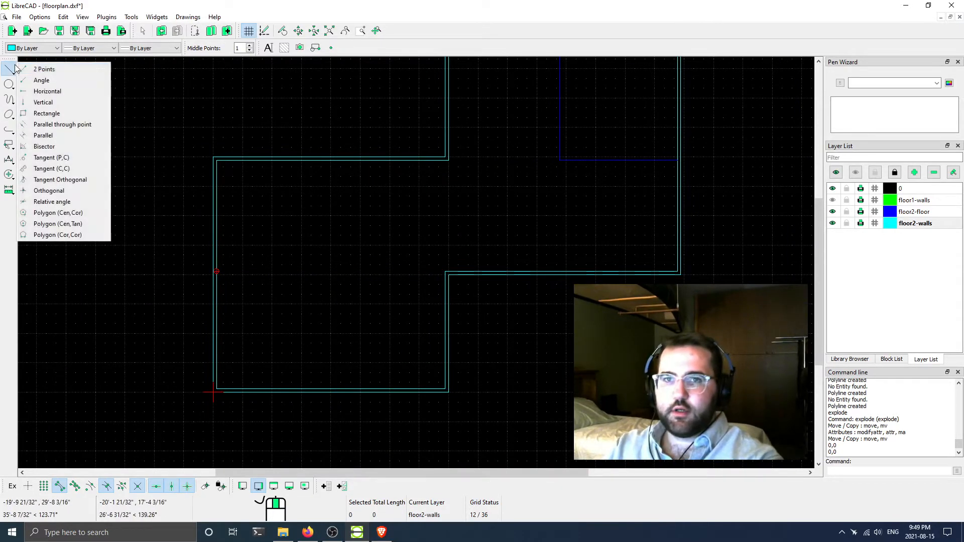
pyautogui.click(40, 69)
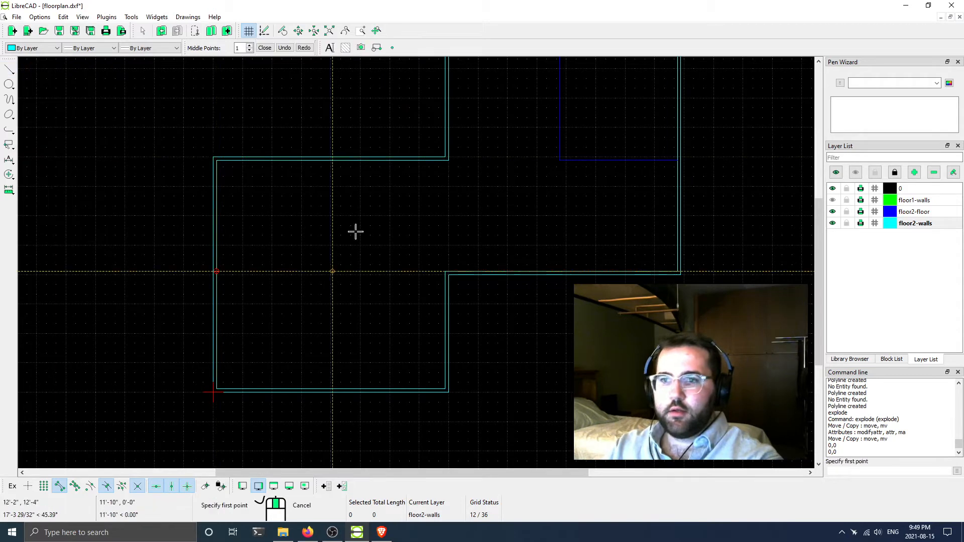
pyautogui.click(217, 272)
pyautogui.press('Escape')
pyautogui.scroll(5, 415, 316)
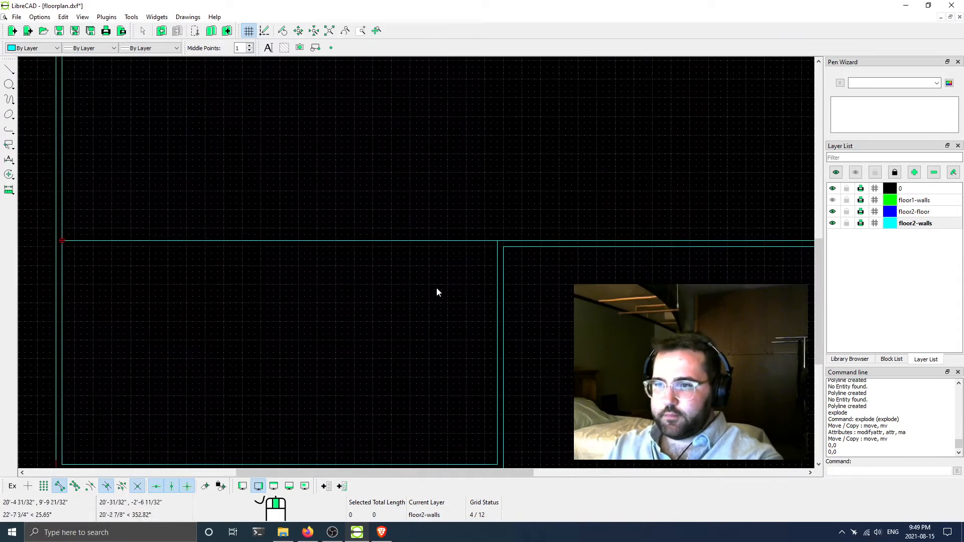
# Offset the 23'-4" horizontal partition line downward by a distance of 4 to form the partition's lower face
pyautogui.click(498, 245)
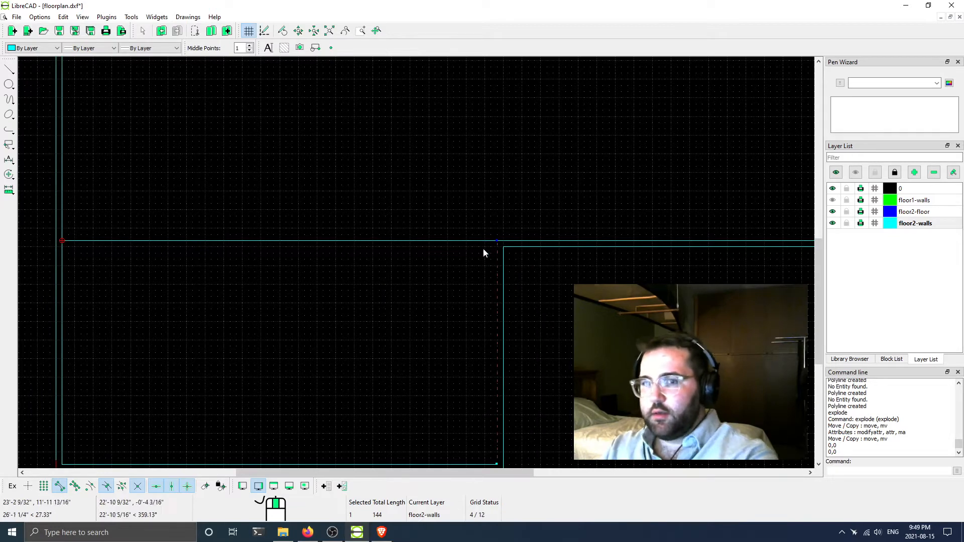
pyautogui.click(116, 240)
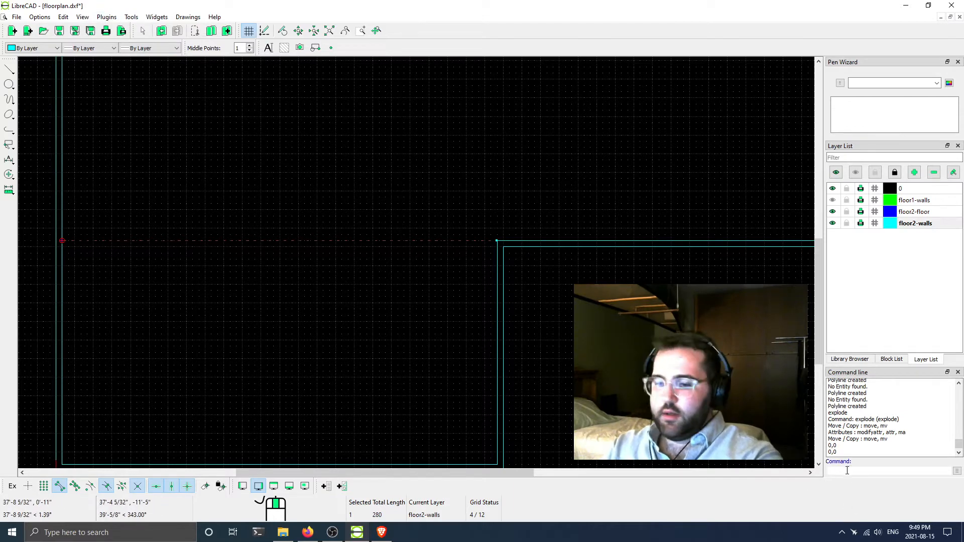
pyautogui.write('off')
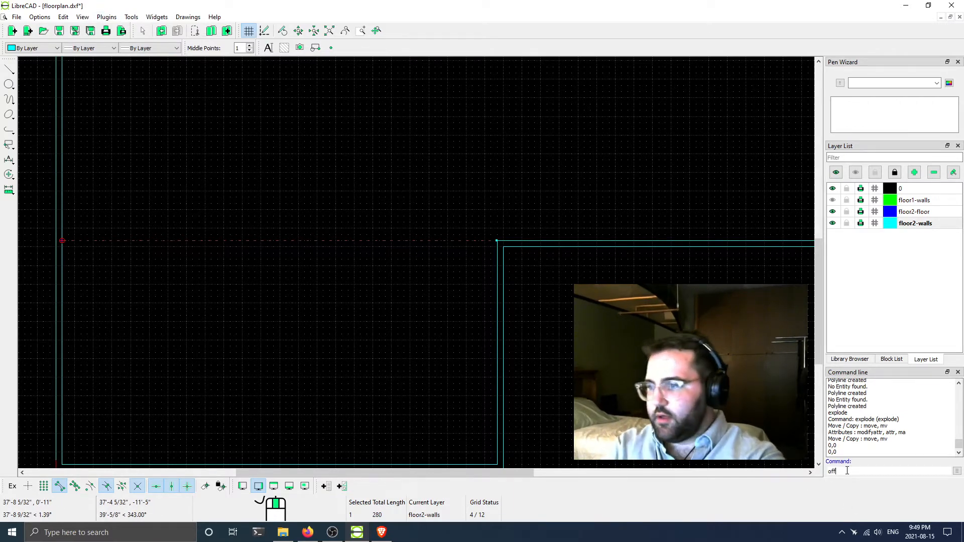
pyautogui.write('set')
pyautogui.press('Return')
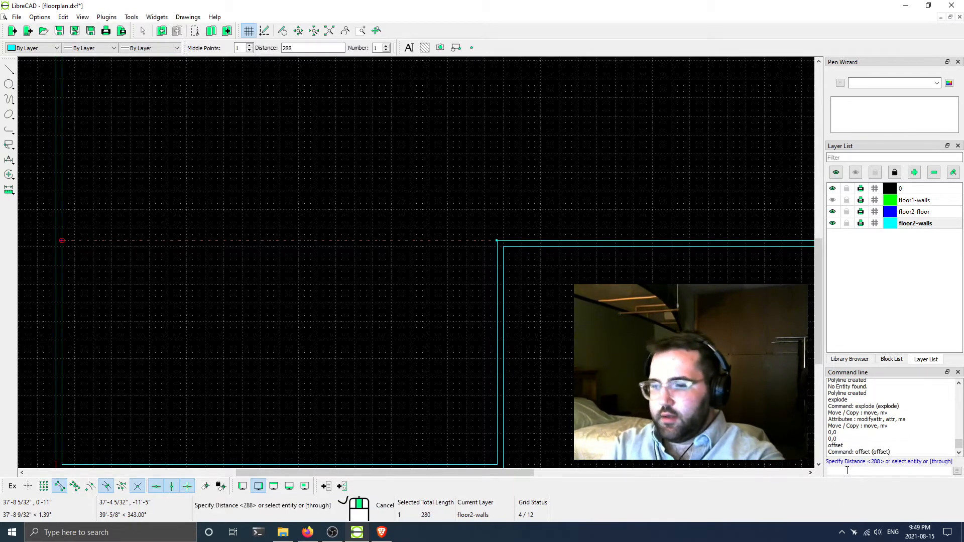
pyautogui.write('4')
pyautogui.press('Return')
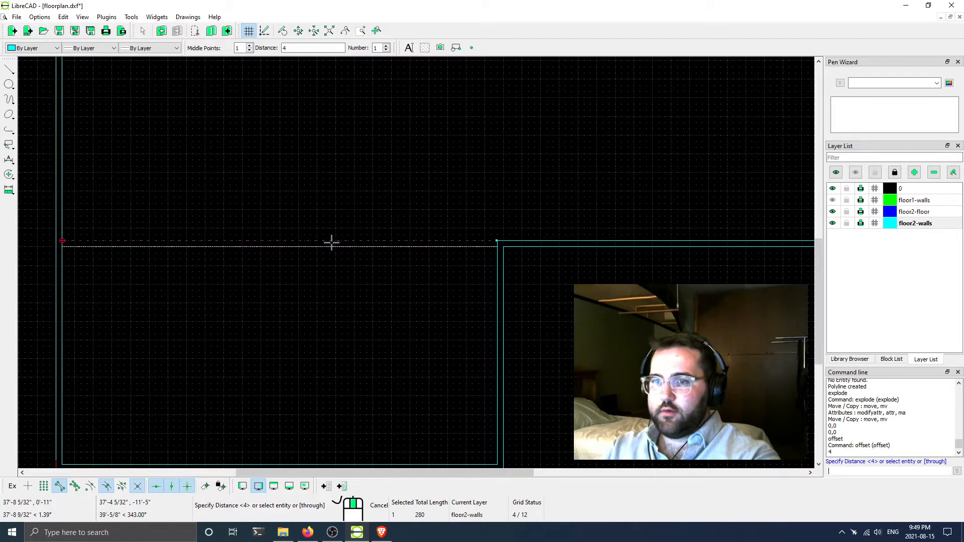
pyautogui.press('Escape')
# Shorten the lower room's right-hand inner wall line by moving its upper end down 4" to the partition's lower face
pyautogui.moveTo(481, 248)
pyautogui.mouseDown(button='middle')
pyautogui.moveTo(174, 255)
pyautogui.moveTo(280, 254)
pyautogui.mouseUp(button='middle')
pyautogui.scroll(1, 293, 275)
pyautogui.moveTo(607, 252); pyautogui.dragTo(468, 263, button='middle')
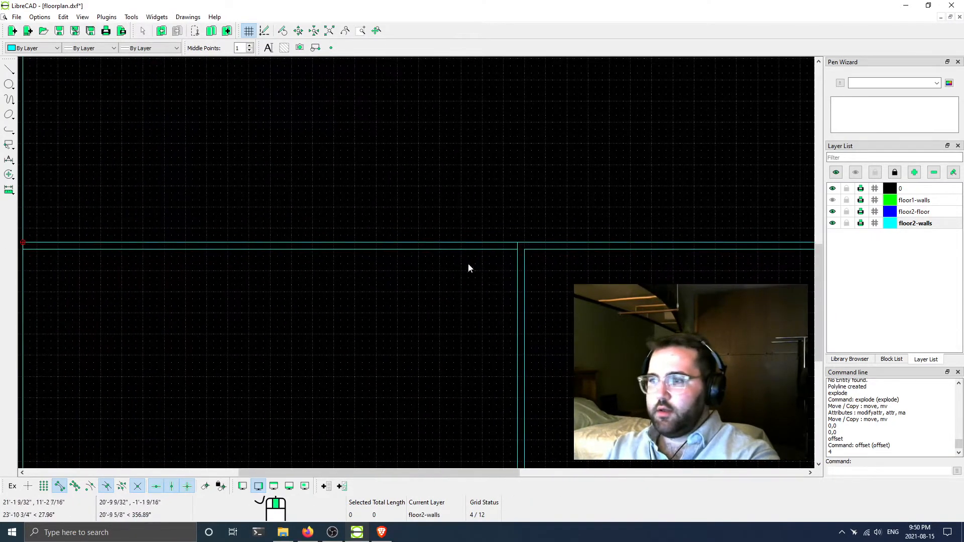
pyautogui.scroll(2, 512, 243)
pyautogui.click(514, 252)
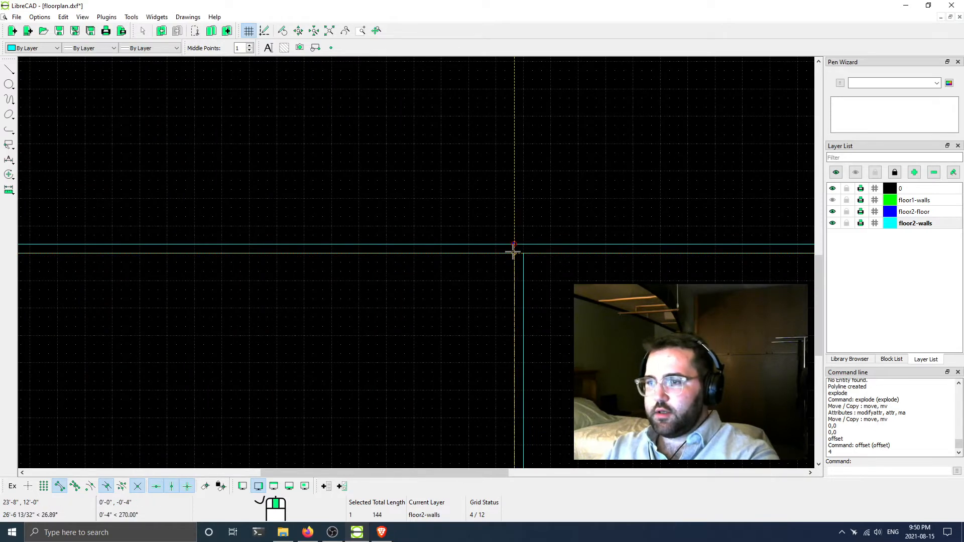
pyautogui.press('Escape')
pyautogui.scroll(-4, 407, 273)
pyautogui.moveTo(378, 288); pyautogui.dragTo(487, 293, button='middle')
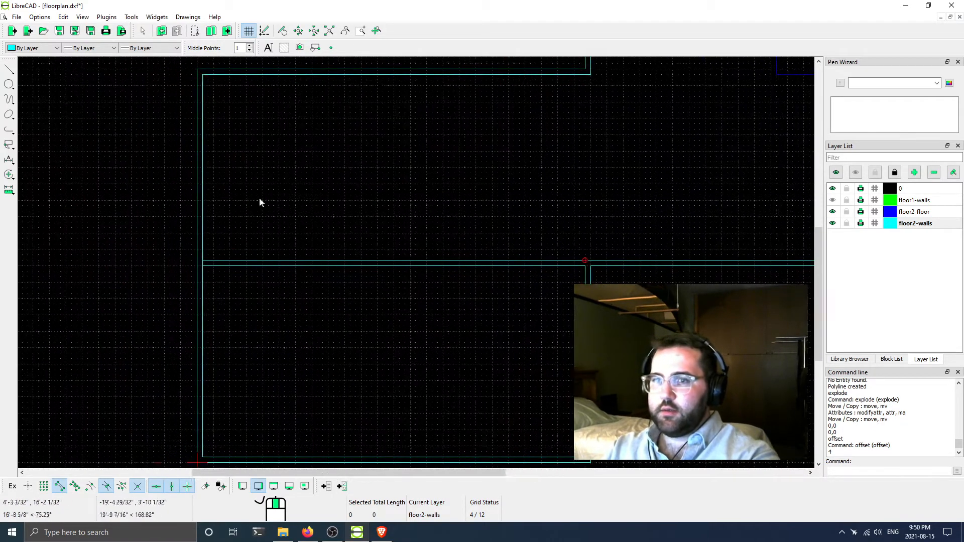
# Shorten the left wall's inner line to the partition's lower face, and draw an 11'-4" vertical line from its upper face to the upper inner corner
pyautogui.click(203, 302)
pyautogui.moveTo(203, 75); pyautogui.dragTo(203, 266)
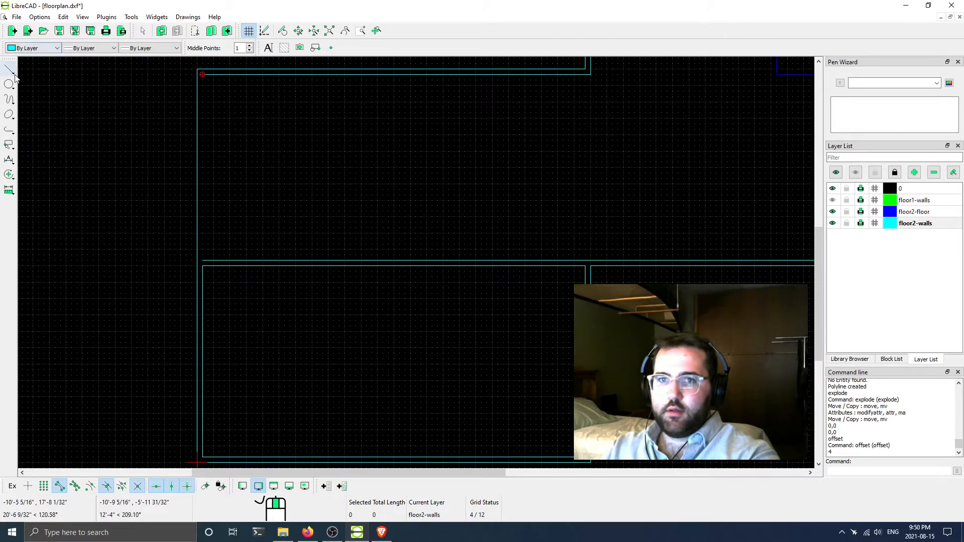
pyautogui.click(9, 69)
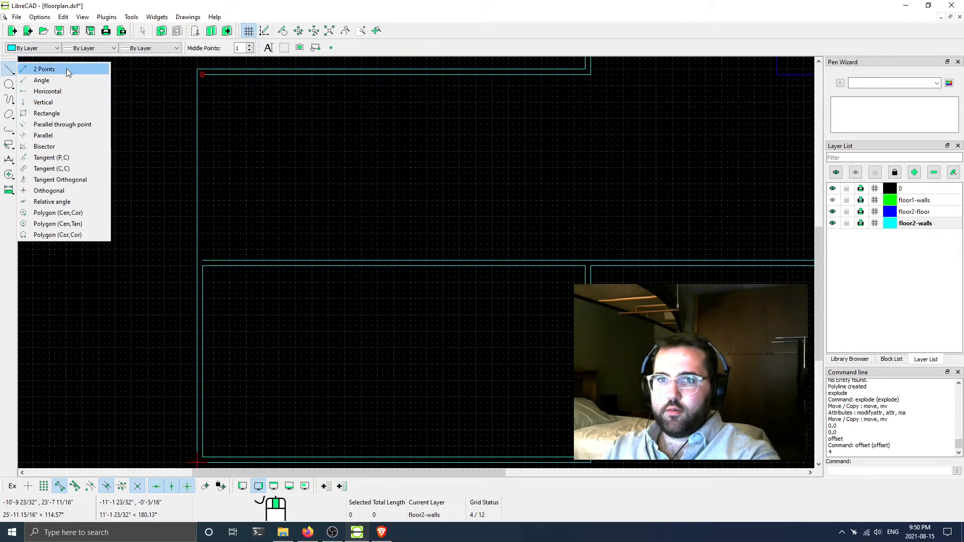
pyautogui.click(62, 71)
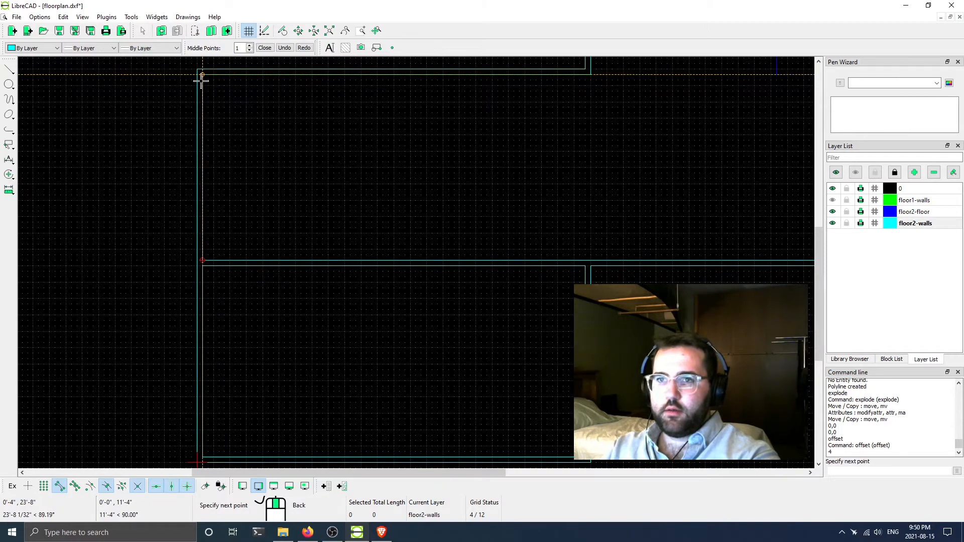
pyautogui.press('Escape')
# Examine the wall outline, the new partition and the rooms across the second-floor plan
pyautogui.scroll(-5, 327, 246)
pyautogui.moveTo(360, 268); pyautogui.dragTo(258, 287, button='middle')
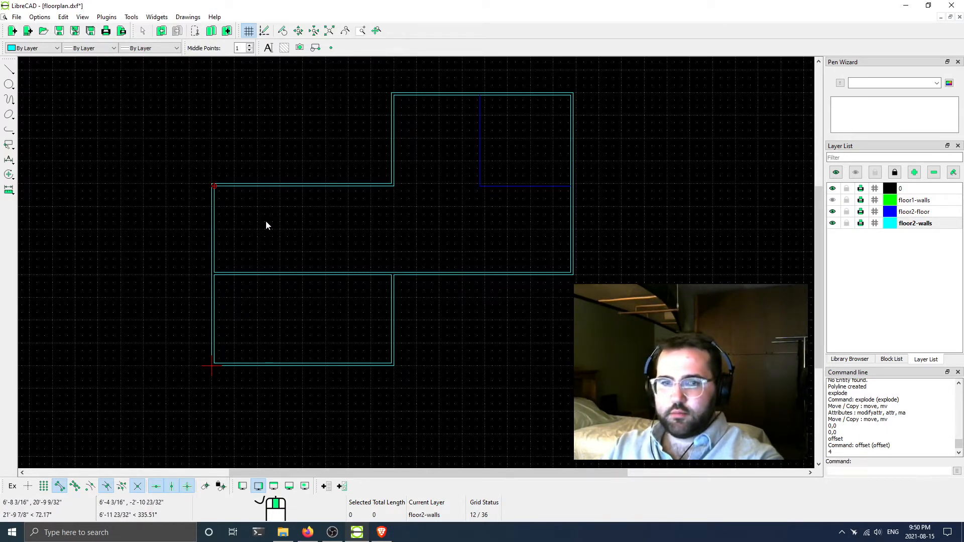
pyautogui.scroll(-1, 315, 246)
pyautogui.scroll(2, 303, 206)
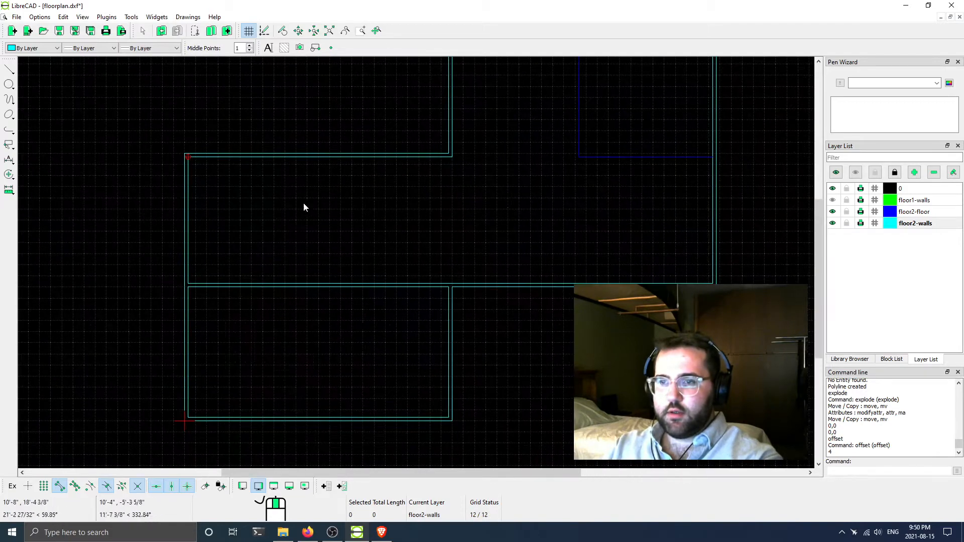
pyautogui.scroll(-2, 303, 204)
pyautogui.scroll(2, 355, 259)
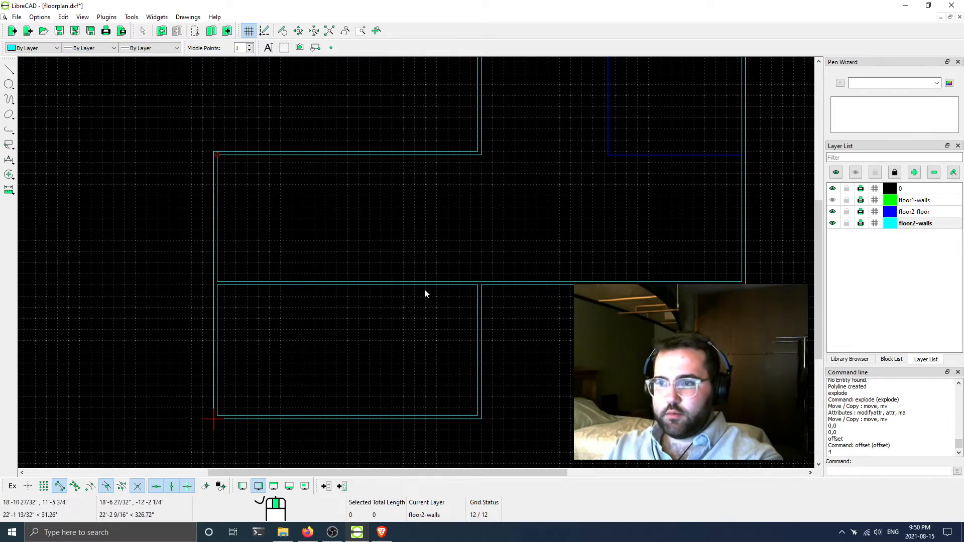
pyautogui.scroll(-3, 402, 290)
pyautogui.scroll(2, 331, 296)
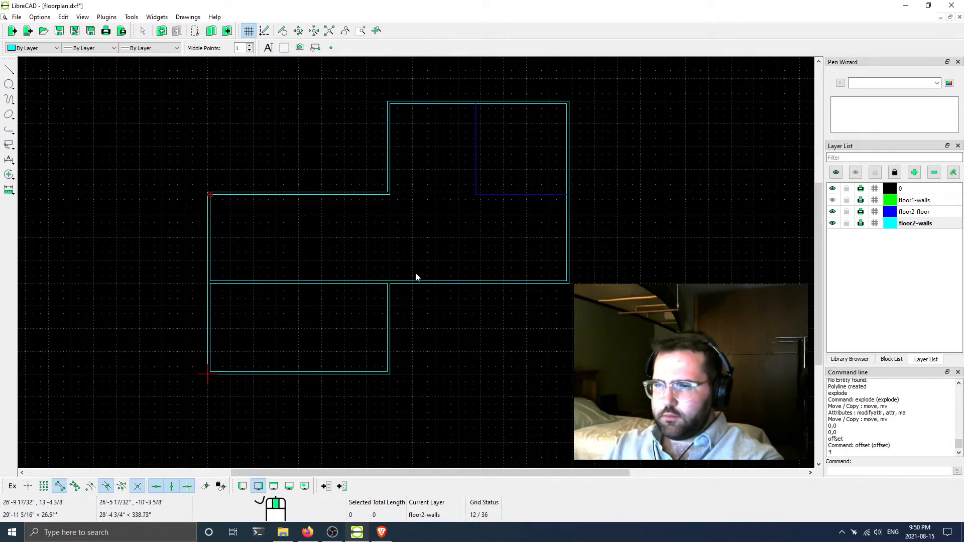
pyautogui.scroll(2, 407, 277)
pyautogui.moveTo(512, 185); pyautogui.dragTo(531, 211, button='middle')
pyautogui.scroll(3, 291, 271)
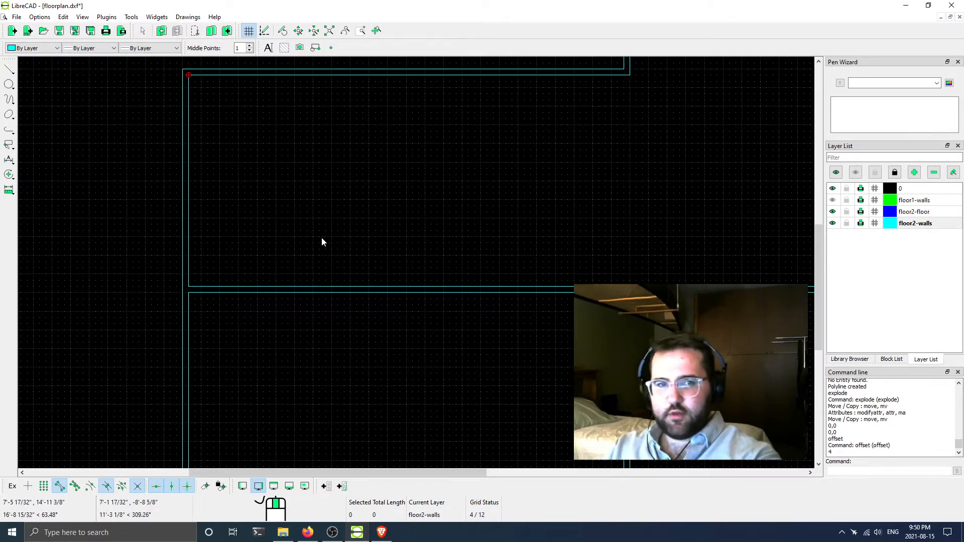
pyautogui.scroll(-3, 358, 246)
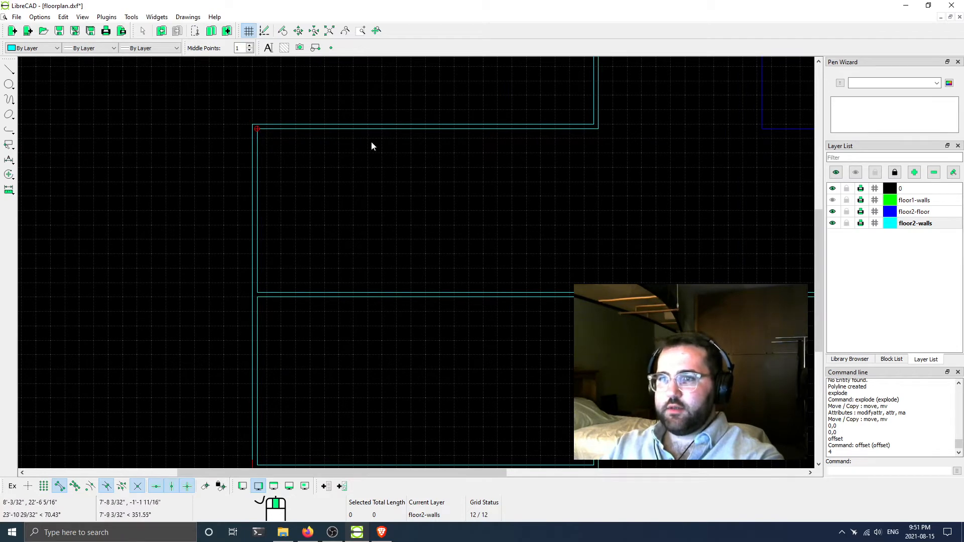
pyautogui.moveTo(490, 128); pyautogui.dragTo(288, 166, button='middle')
pyautogui.scroll(-1, 166, 327)
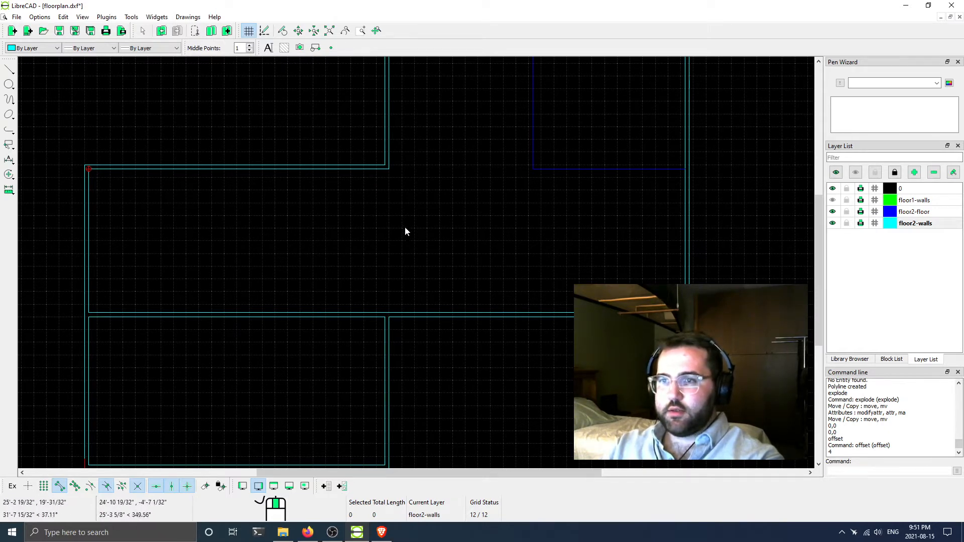
pyautogui.moveTo(405, 228); pyautogui.dragTo(325, 254, button='middle')
pyautogui.scroll(-3, 410, 204)
pyautogui.moveTo(410, 203)
pyautogui.mouseDown(button='middle')
pyautogui.moveTo(409, 219)
pyautogui.moveTo(350, 269)
pyautogui.moveTo(311, 228)
pyautogui.mouseUp(button='middle')
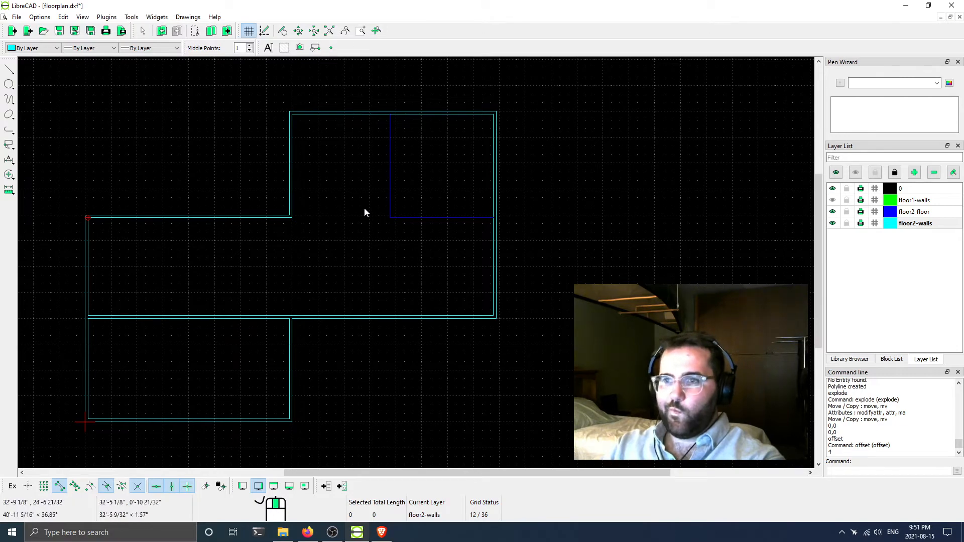
pyautogui.scroll(2, 386, 201)
pyautogui.scroll(-3, 394, 196)
pyautogui.scroll(2, 344, 191)
pyautogui.scroll(-4, 374, 223)
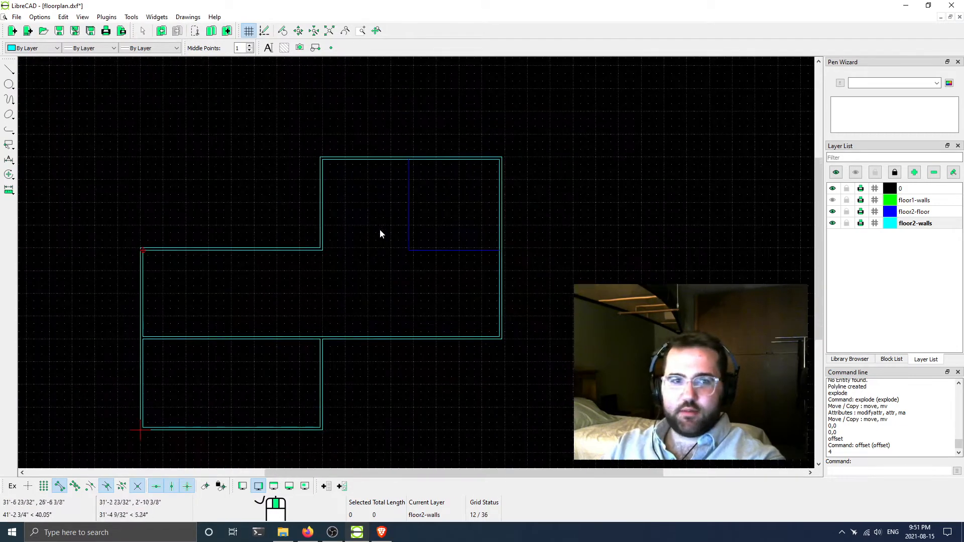
pyautogui.moveTo(380, 229); pyautogui.dragTo(427, 189, button='middle')
pyautogui.scroll(1, 419, 216)
pyautogui.scroll(-1, 414, 222)
pyautogui.moveTo(470, 227); pyautogui.dragTo(504, 213, button='middle')
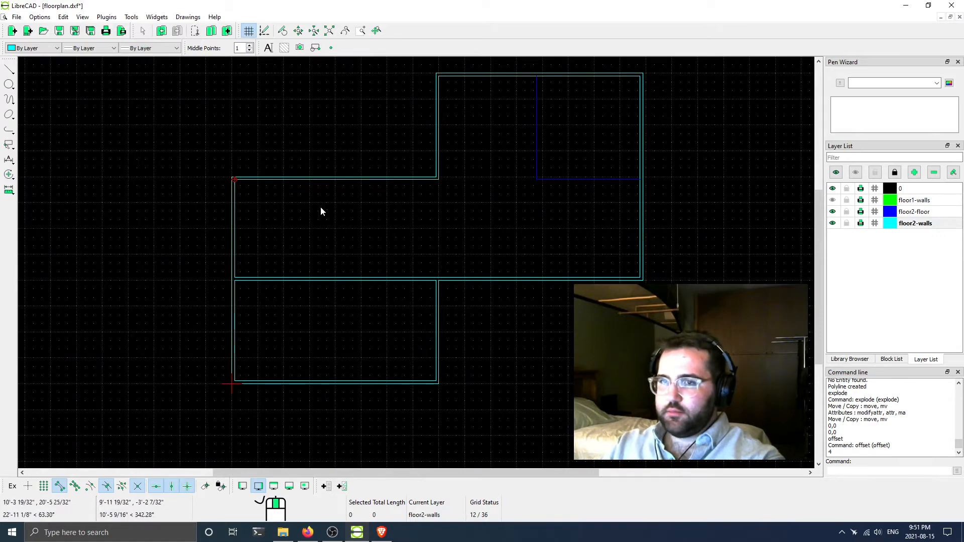
pyautogui.scroll(3, 305, 219)
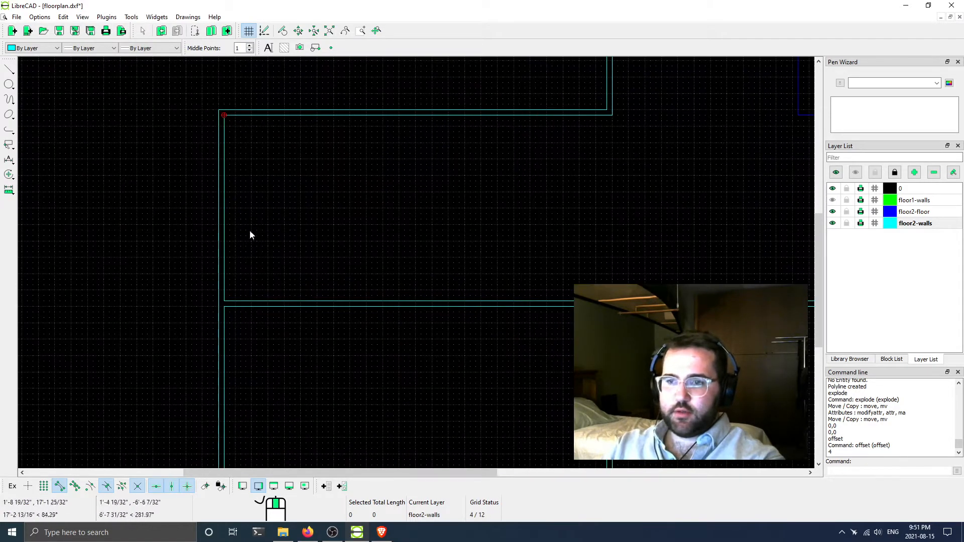
pyautogui.scroll(-1, 303, 229)
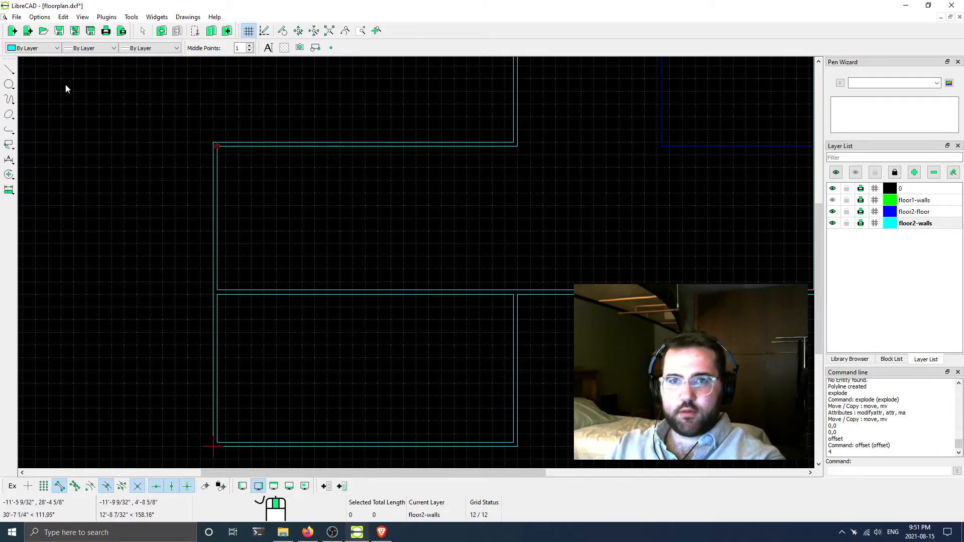
pyautogui.click(9, 69)
pyautogui.click(50, 70)
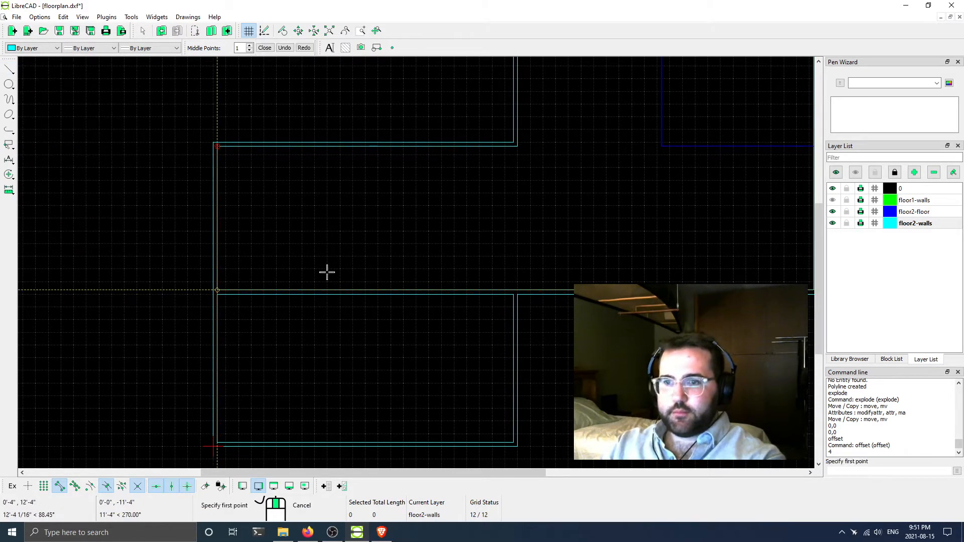
pyautogui.scroll(3, 301, 287)
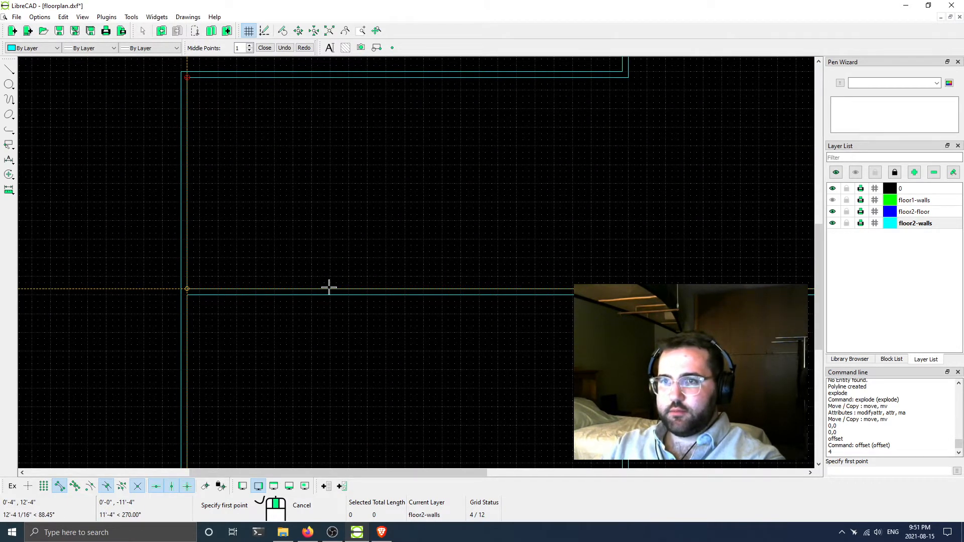
pyautogui.scroll(-1, 329, 287)
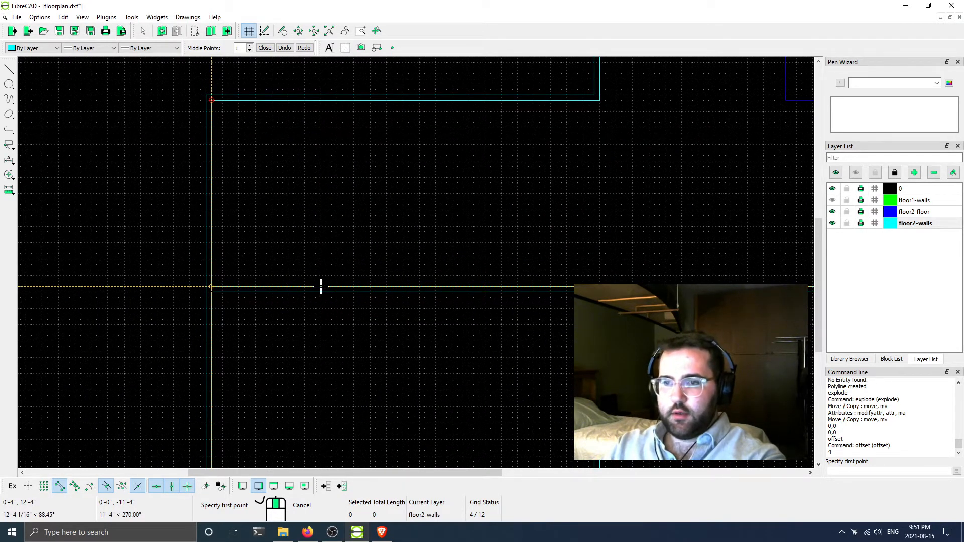
pyautogui.scroll(-1, 321, 287)
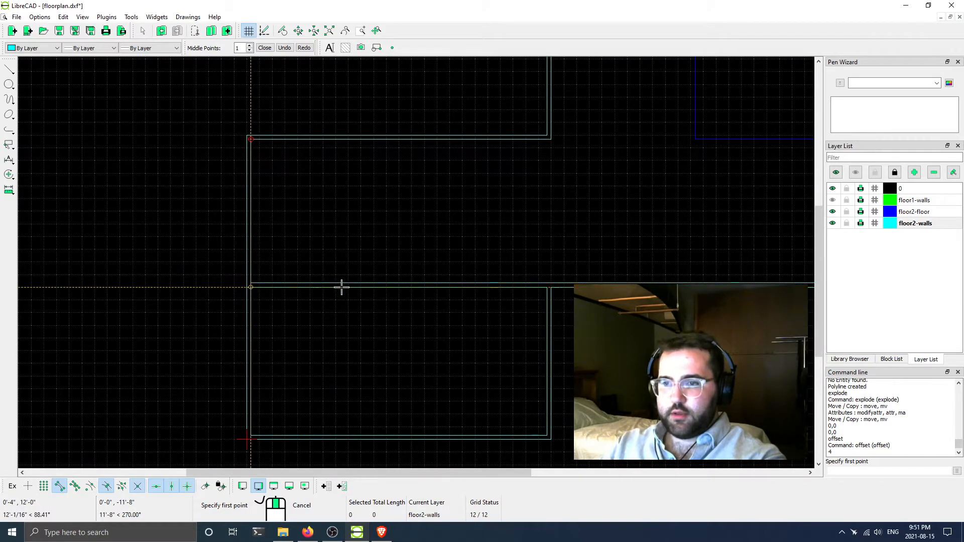
pyautogui.press('Escape')
# Draw a 6'-8" horizontal line along the partition's upper face from the left wall's inner face, using endpoint snapping for the start and grid snapping for the end
pyautogui.click(9, 69)
pyautogui.click(23, 71)
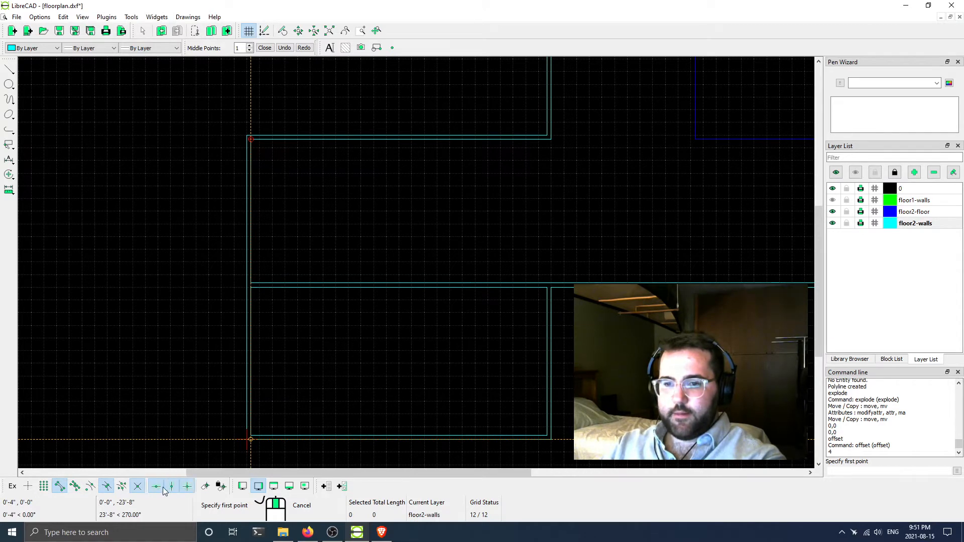
pyautogui.click(108, 486)
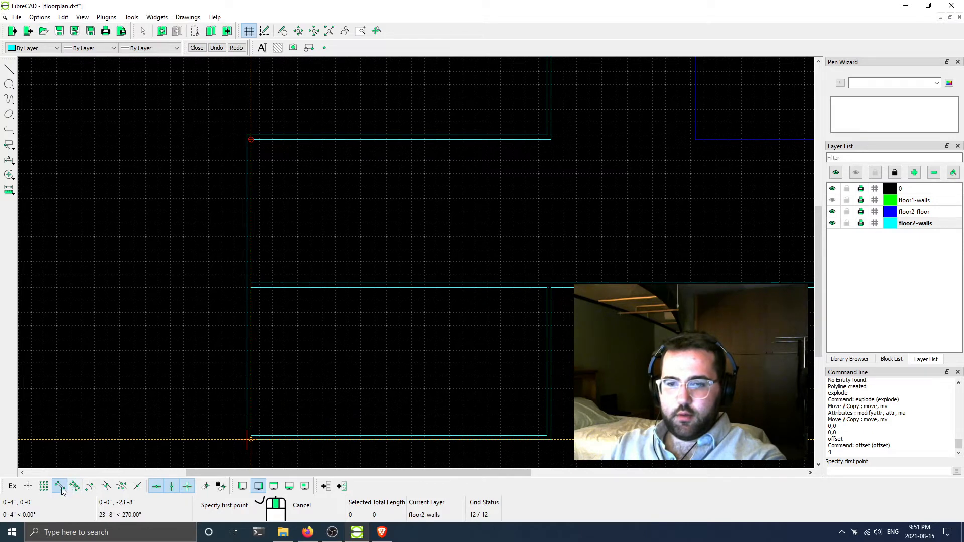
pyautogui.click(251, 282)
pyautogui.scroll(1, 339, 282)
pyautogui.scroll(1, 338, 282)
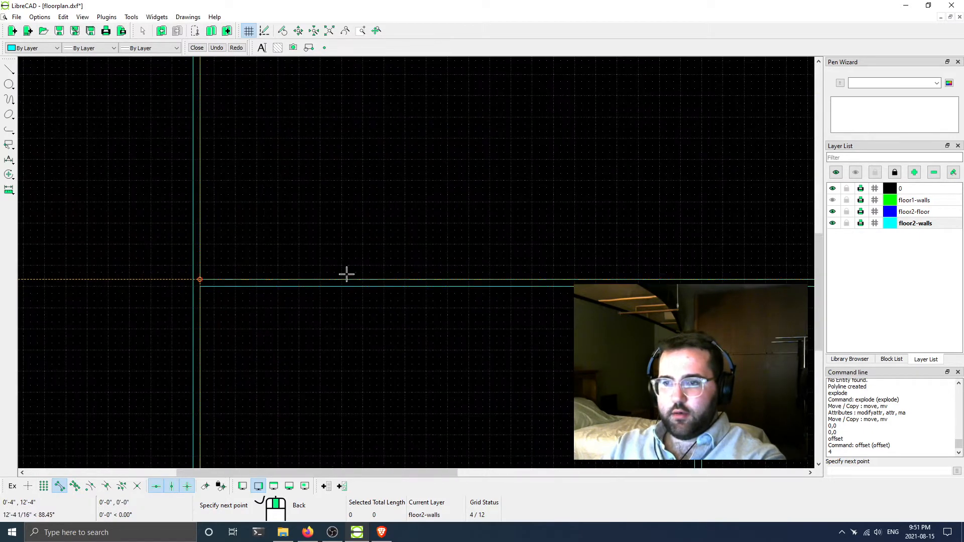
pyautogui.click(44, 485)
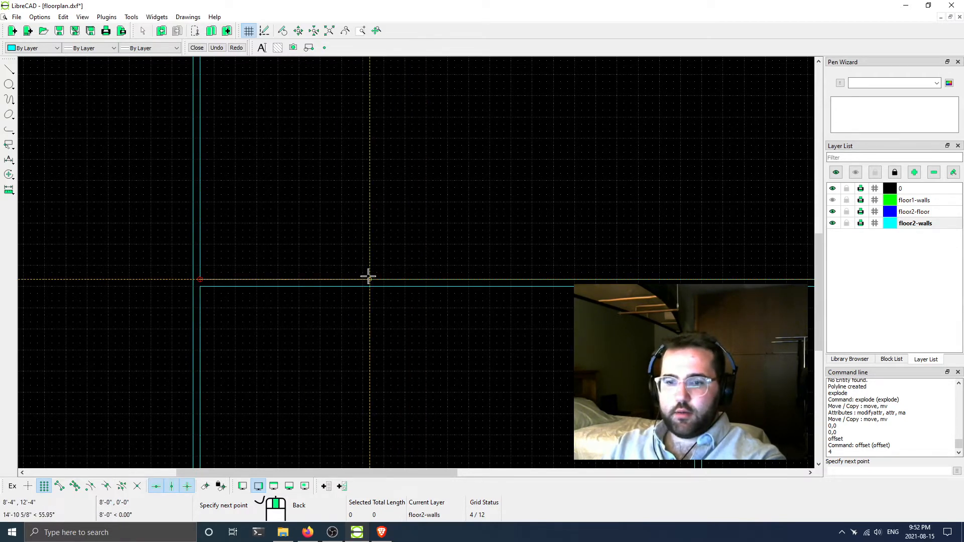
pyautogui.scroll(-2, 363, 277)
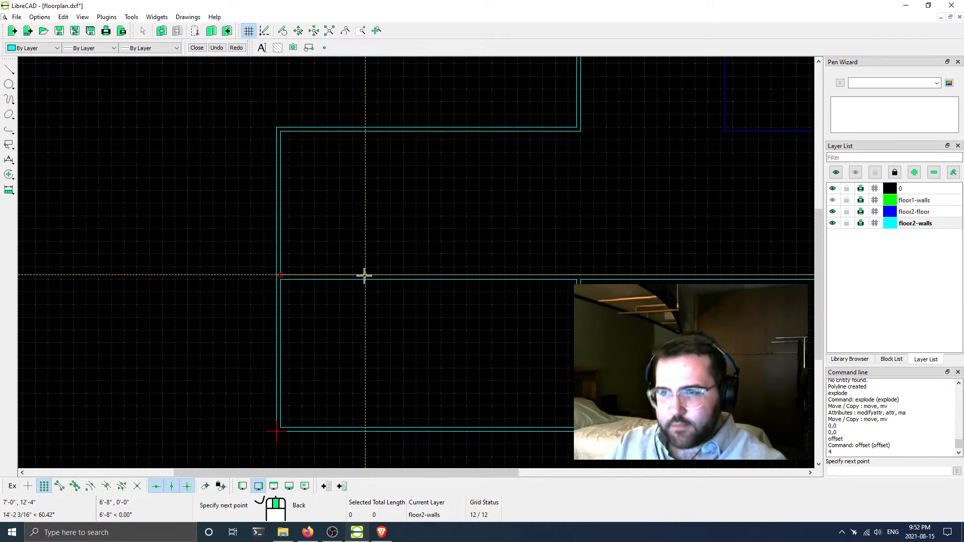
pyautogui.click(365, 274)
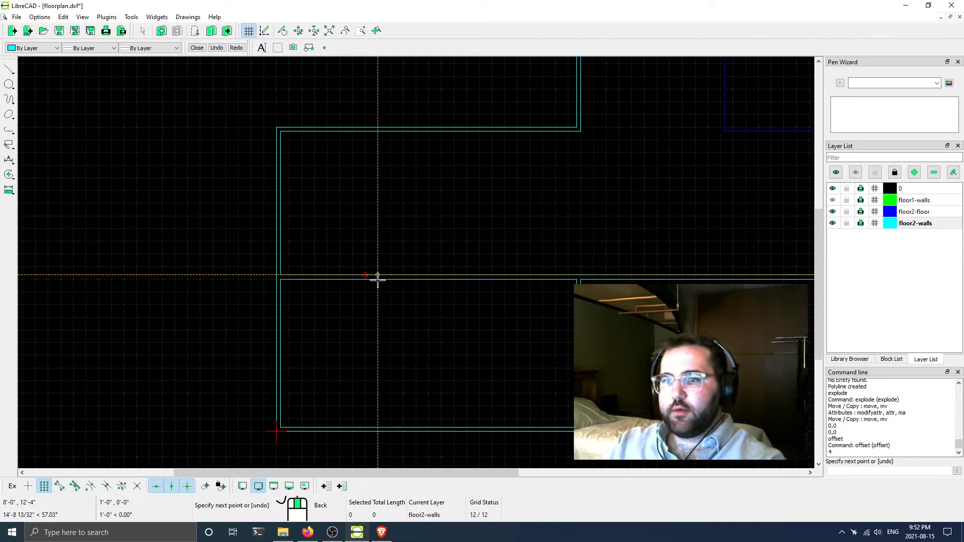
# Draw an 11'-4" vertical line from the 6'-8" line's end up to the upper wall's inner line, using intersection snapping
pyautogui.scroll(3, 365, 129)
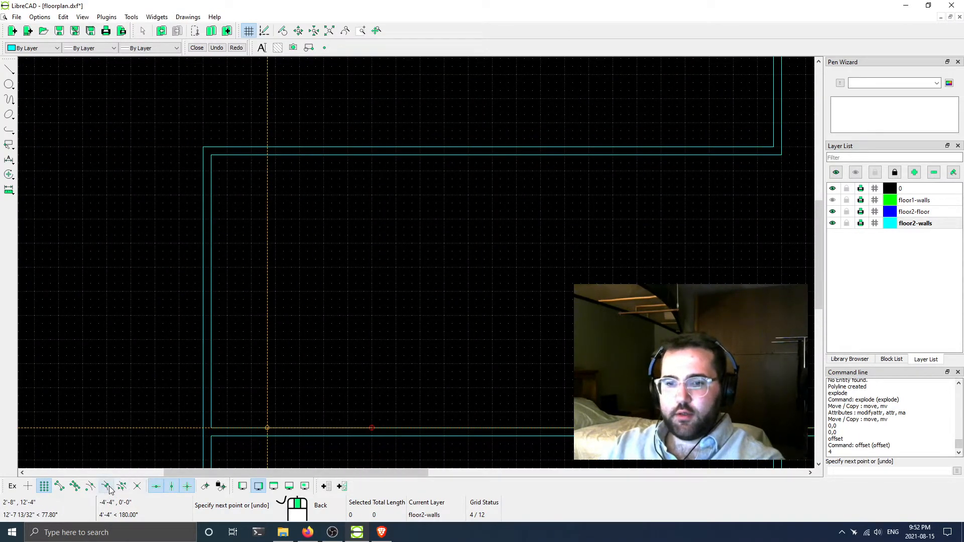
pyautogui.click(137, 485)
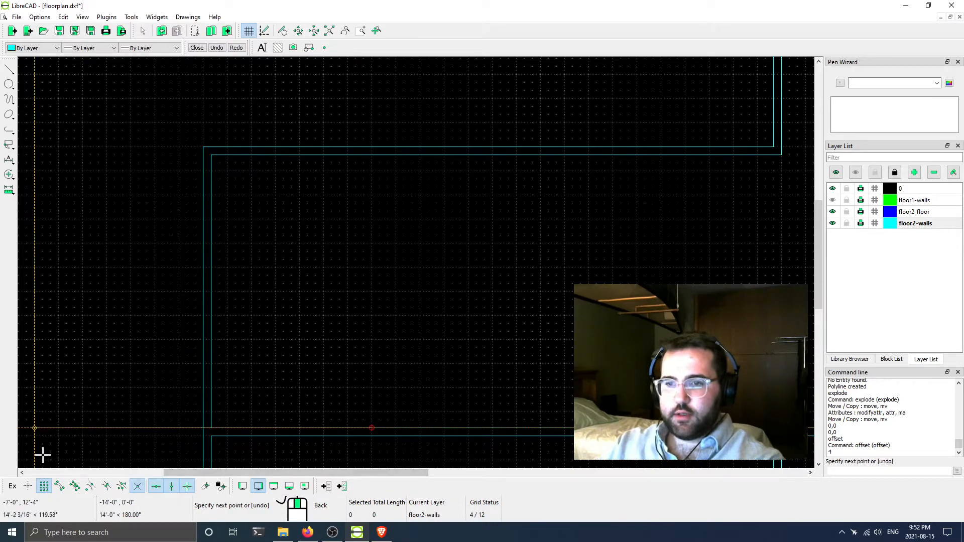
pyautogui.click(371, 156)
pyautogui.press('Escape')
pyautogui.scroll(5, 374, 153)
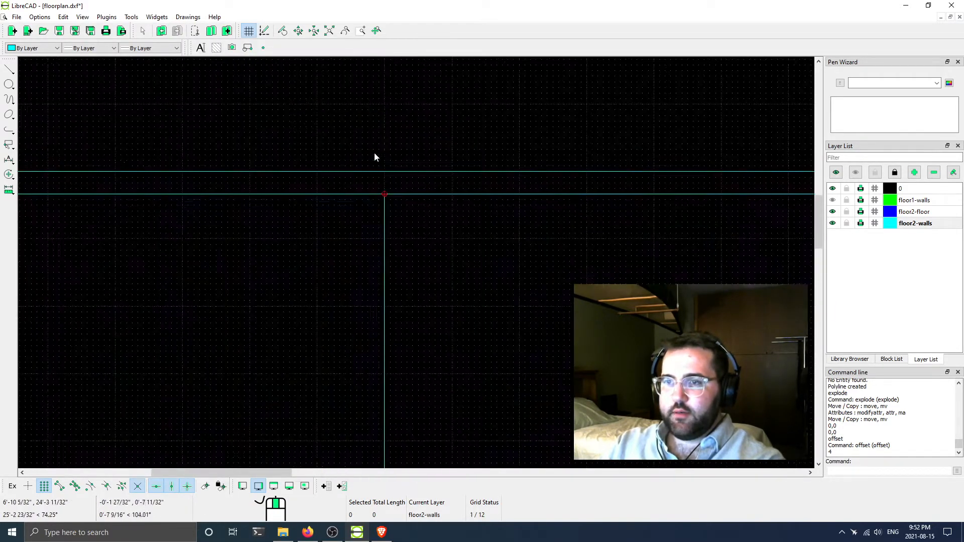
# Offset the new vertical line 4" to the right to form the second face of the wall
pyautogui.scroll(-6, 375, 158)
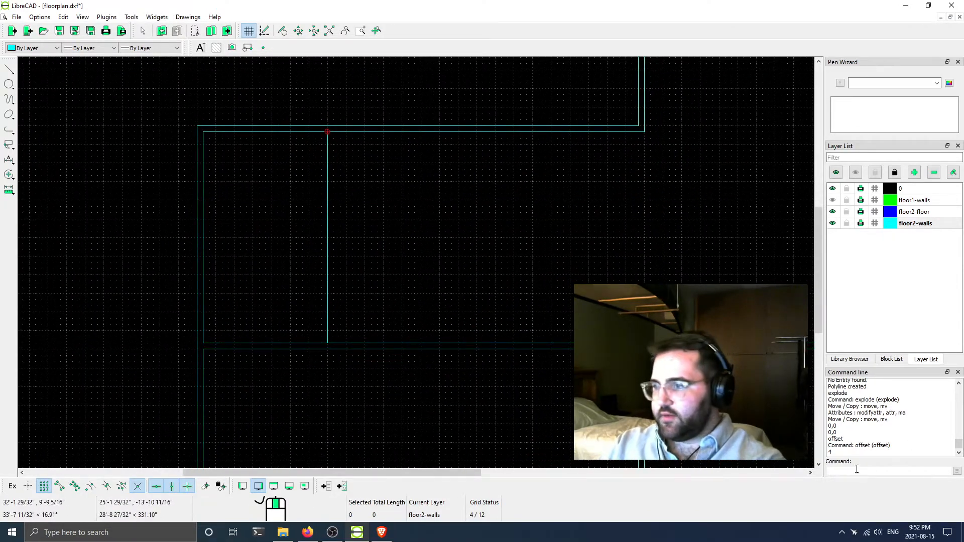
pyautogui.write('offset')
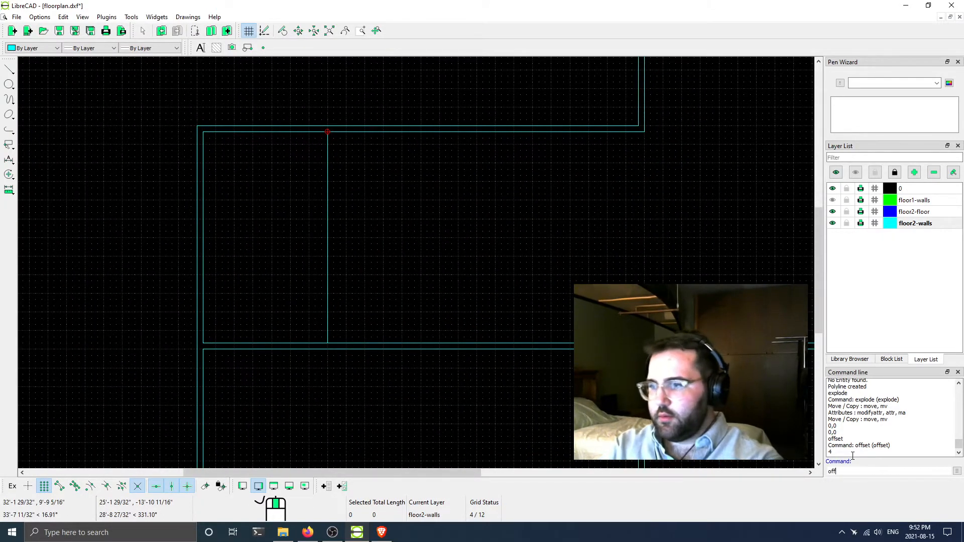
pyautogui.press('Return')
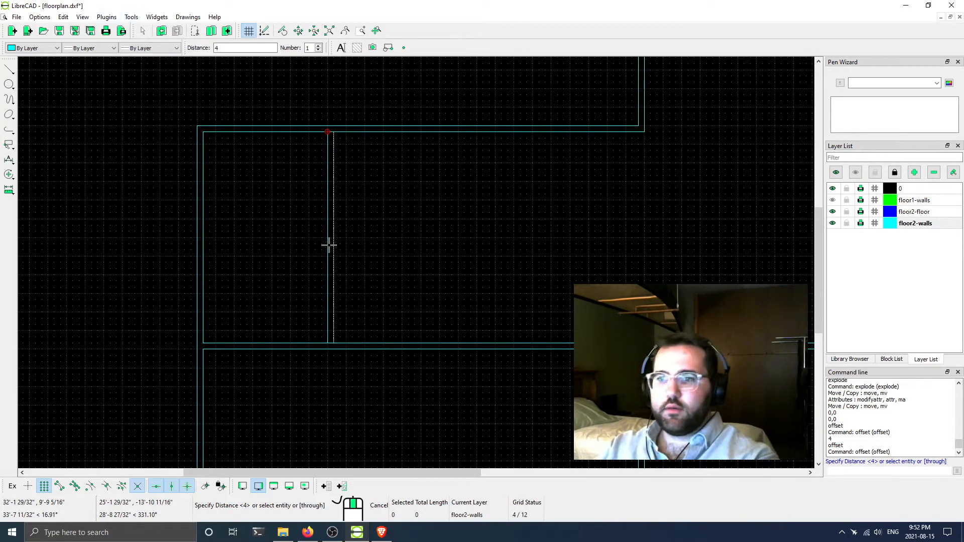
pyautogui.click(331, 246)
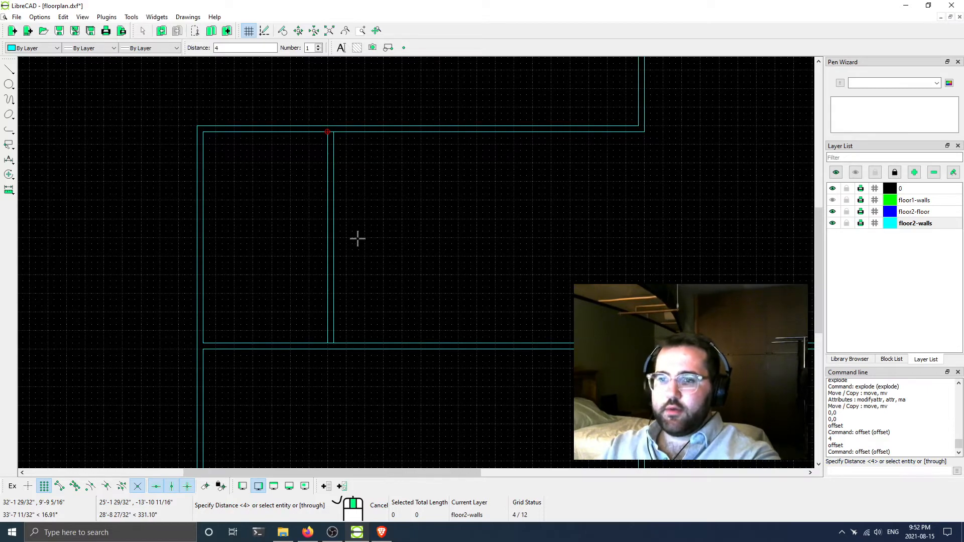
pyautogui.press('Escape')
pyautogui.scroll(-3, 327, 150)
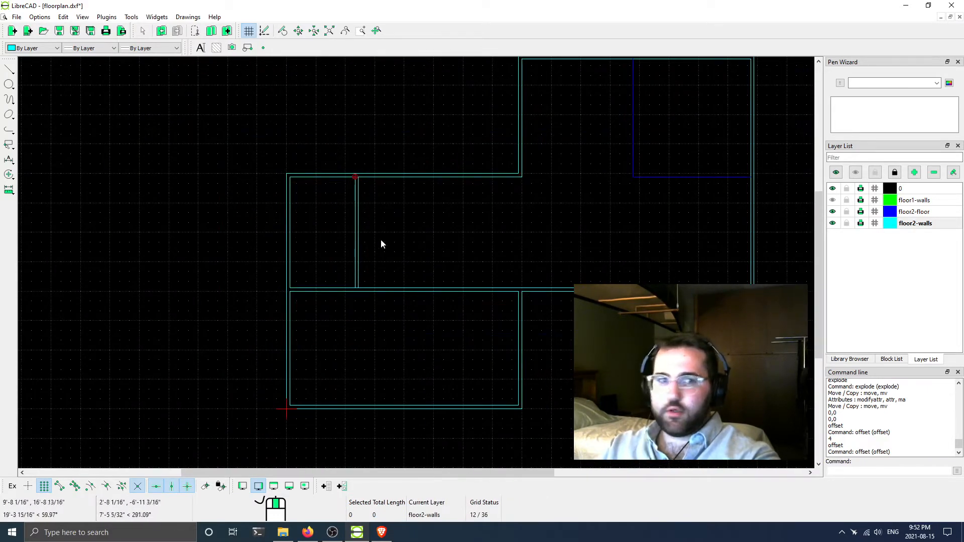
# Shorten the upper wall's inner line by moving its left end to the top of the new wall's right face
pyautogui.scroll(2, 366, 258)
pyautogui.scroll(1, 371, 274)
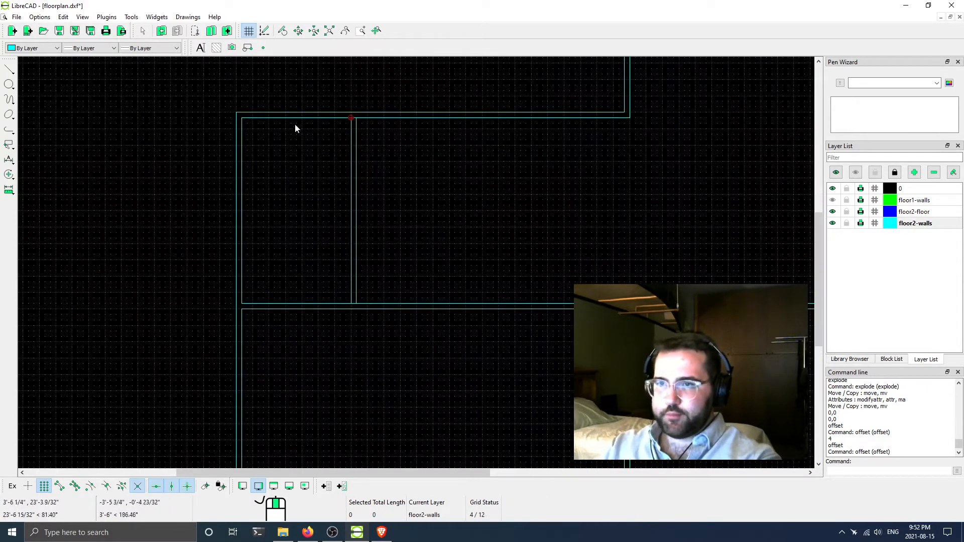
pyautogui.scroll(6, 361, 142)
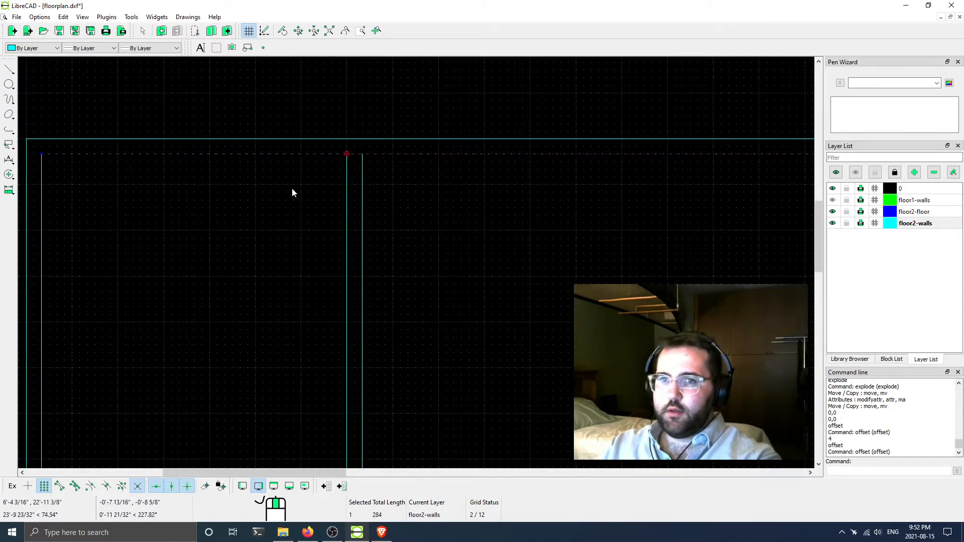
pyautogui.scroll(-2, 271, 190)
pyautogui.click(234, 188)
pyautogui.moveTo(172, 188); pyautogui.dragTo(363, 188)
# Draw a 6'-8" horizontal line from the small room's upper left inner corner to the new wall's left face
pyautogui.click(9, 69)
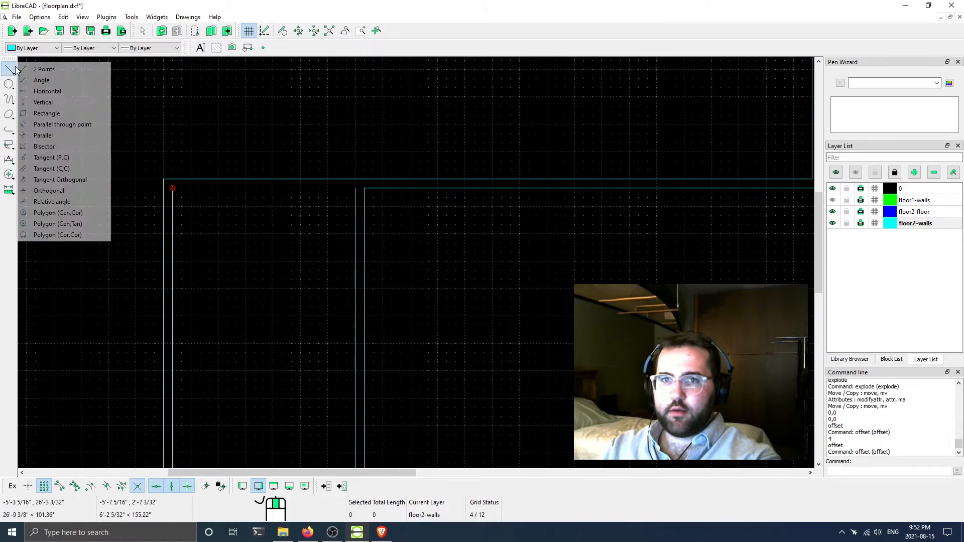
pyautogui.click(40, 69)
pyautogui.click(172, 188)
pyautogui.click(355, 189)
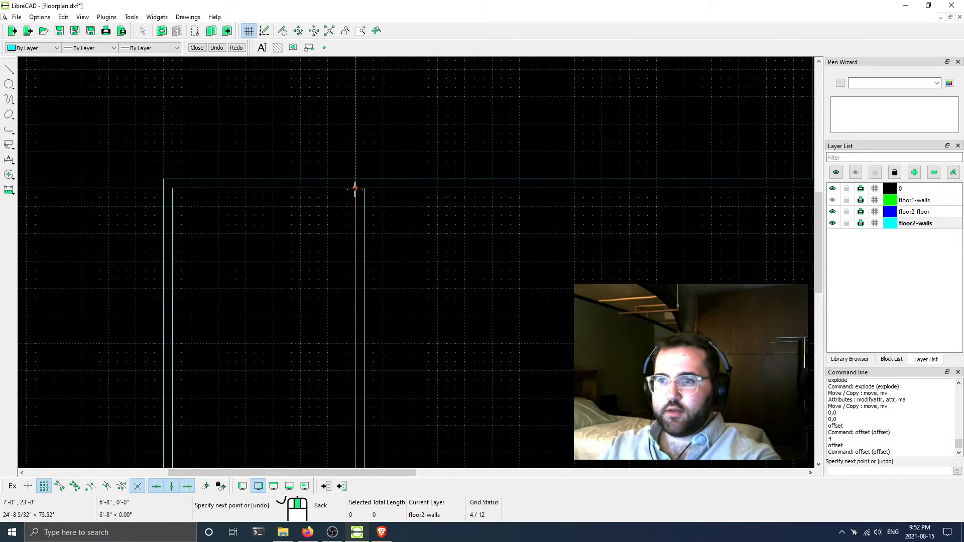
pyautogui.press('Escape')
pyautogui.scroll(-5, 543, 267)
pyautogui.moveTo(656, 337); pyautogui.dragTo(558, 325, button='middle')
pyautogui.scroll(-2, 532, 308)
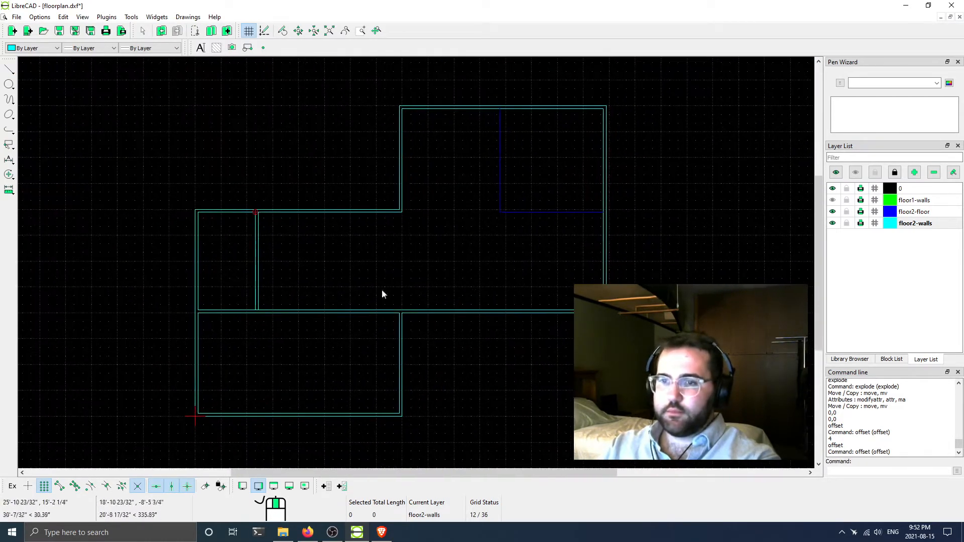
# Shorten the partition's upper line by moving its left end 7'-0" to the new wall's right face
pyautogui.scroll(4, 351, 311)
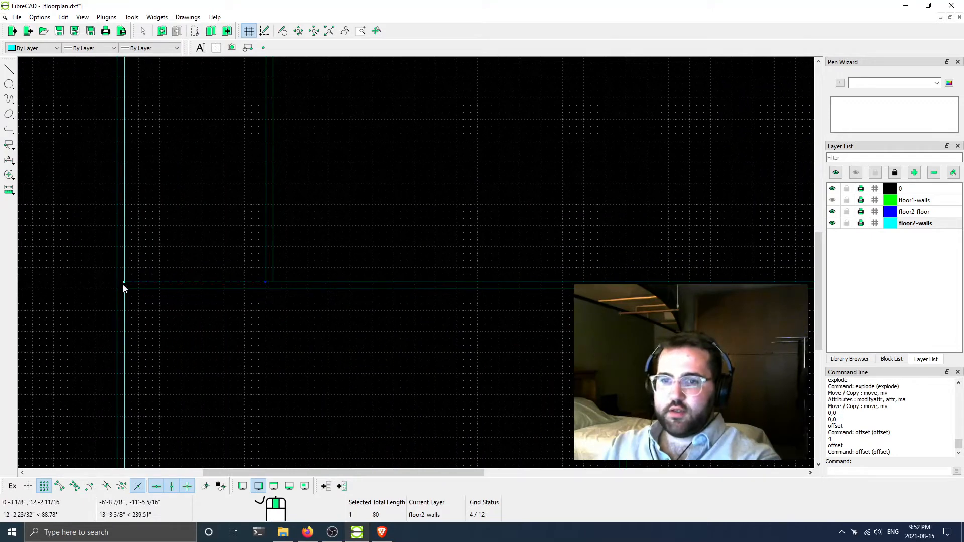
pyautogui.press('Escape')
pyautogui.scroll(6, 268, 284)
pyautogui.click(290, 275)
pyautogui.scroll(-6, 288, 276)
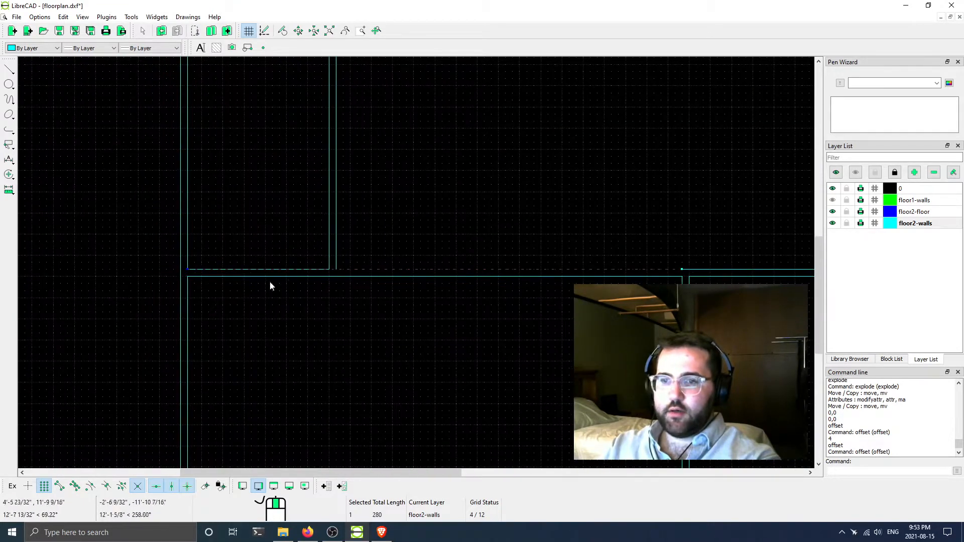
pyautogui.moveTo(192, 270); pyautogui.dragTo(336, 269)
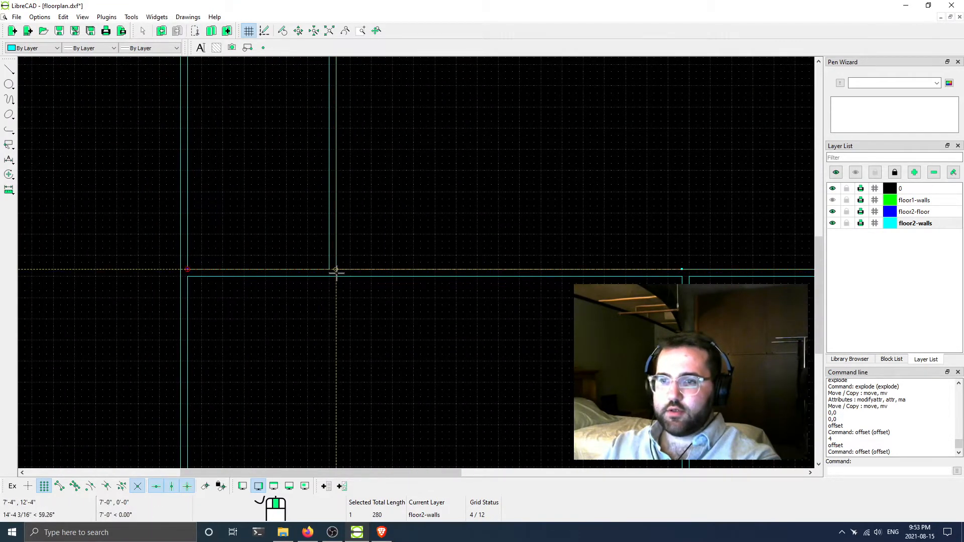
pyautogui.scroll(-2, 414, 291)
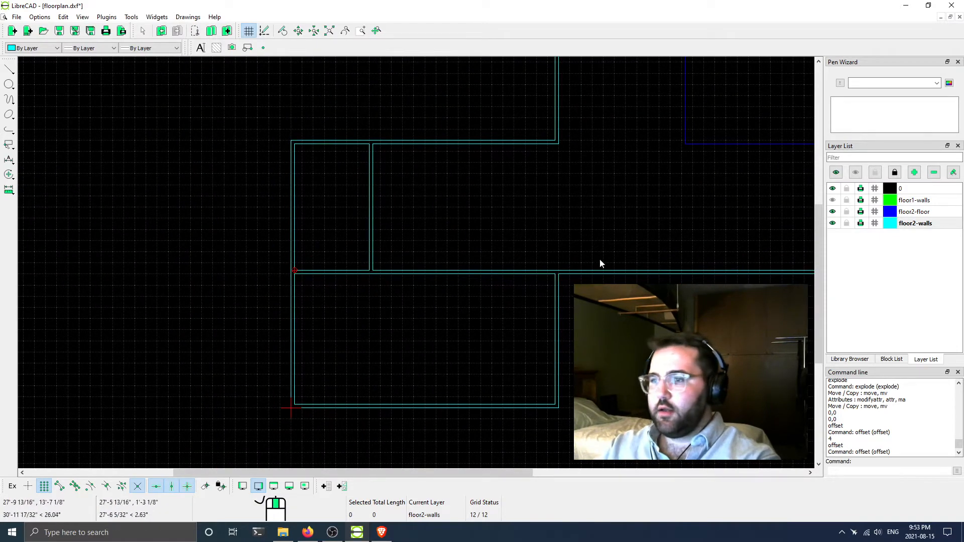
# Draw a 6'-0" line down the new wall's right face from its top end, using endpoint snapping for the start and grid snapping for the end
pyautogui.moveTo(630, 250); pyautogui.dragTo(351, 271, button='middle')
pyautogui.scroll(-1, 319, 246)
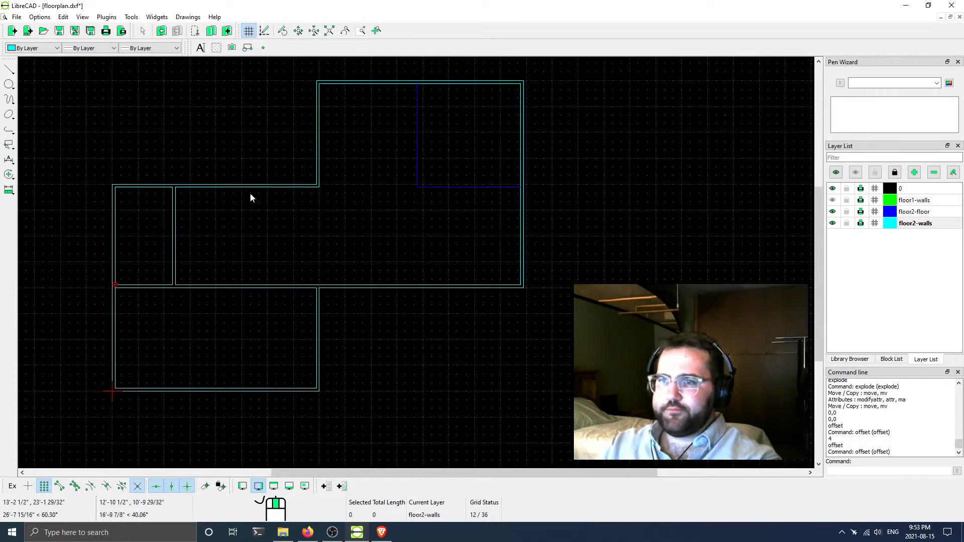
pyautogui.moveTo(318, 241); pyautogui.dragTo(430, 213, button='middle')
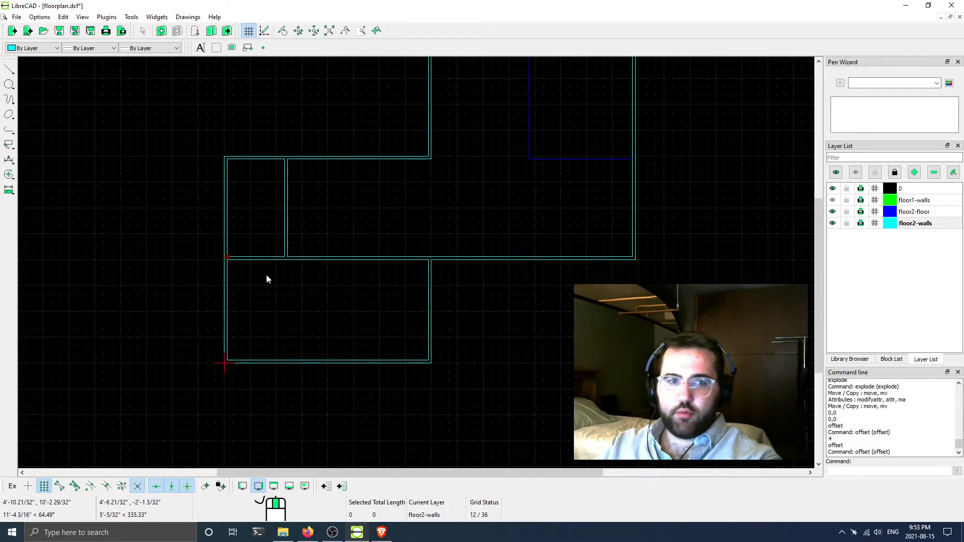
pyautogui.scroll(2, 335, 226)
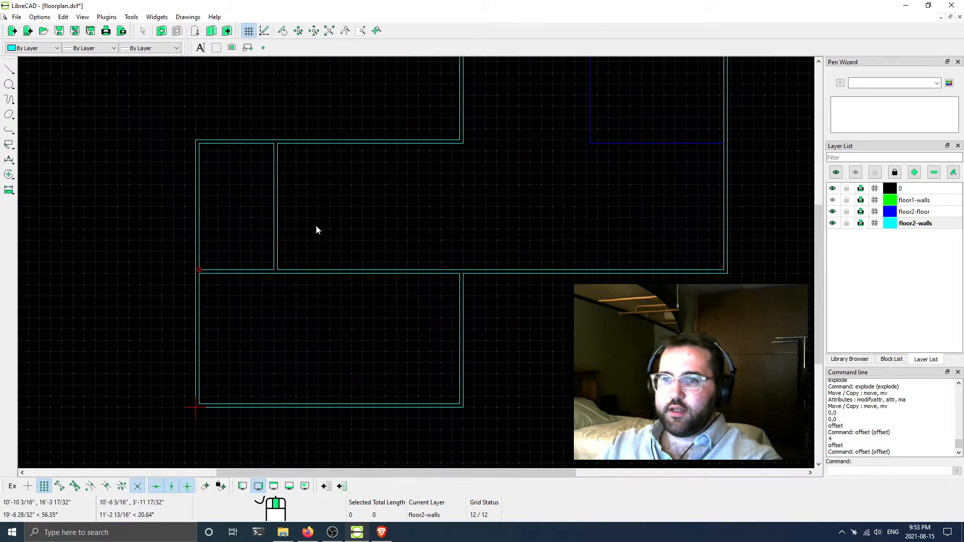
pyautogui.scroll(2, 342, 260)
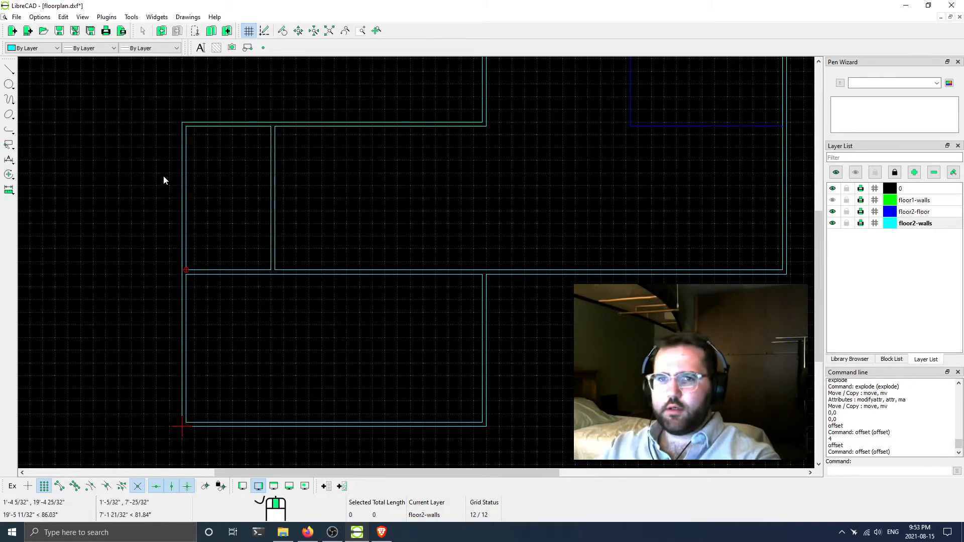
pyautogui.scroll(3, 272, 191)
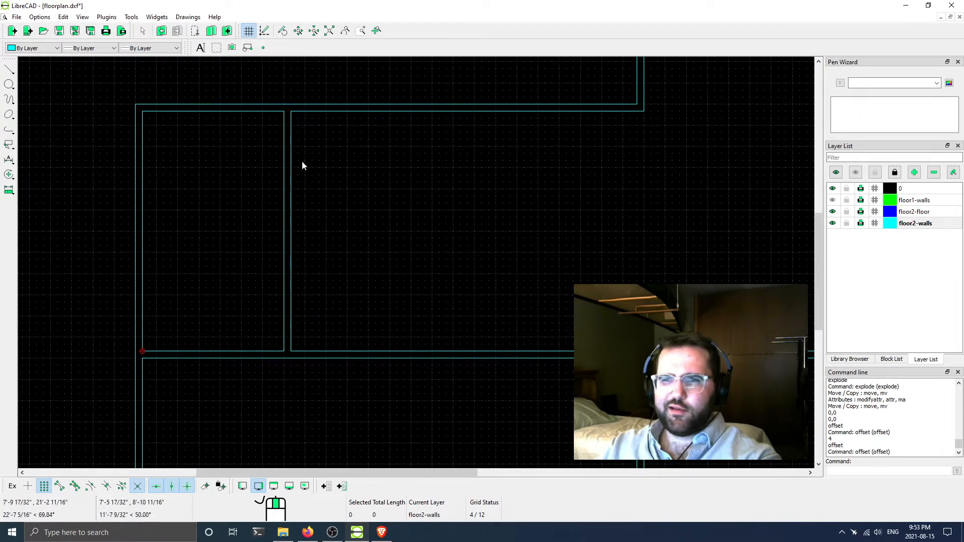
pyautogui.click(9, 69)
pyautogui.click(46, 74)
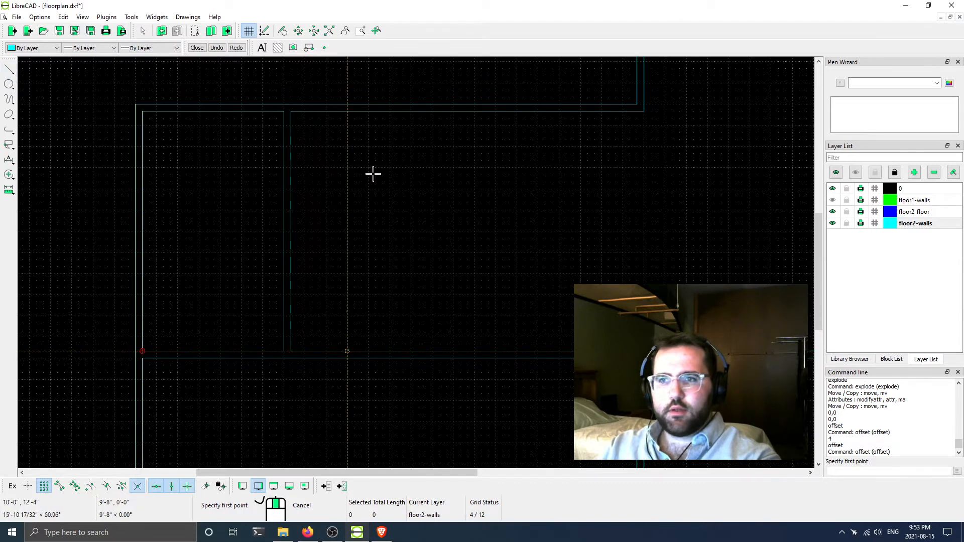
pyautogui.click(58, 487)
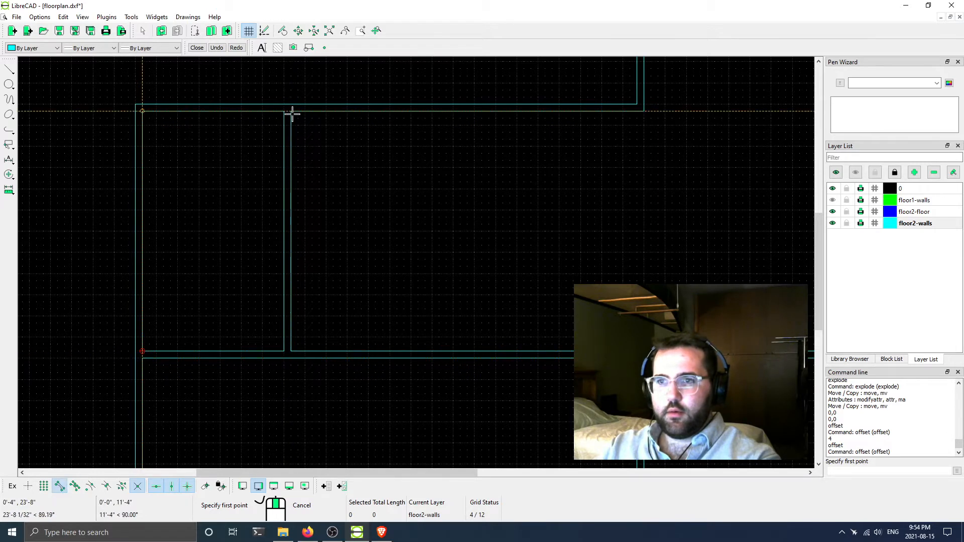
pyautogui.click(137, 485)
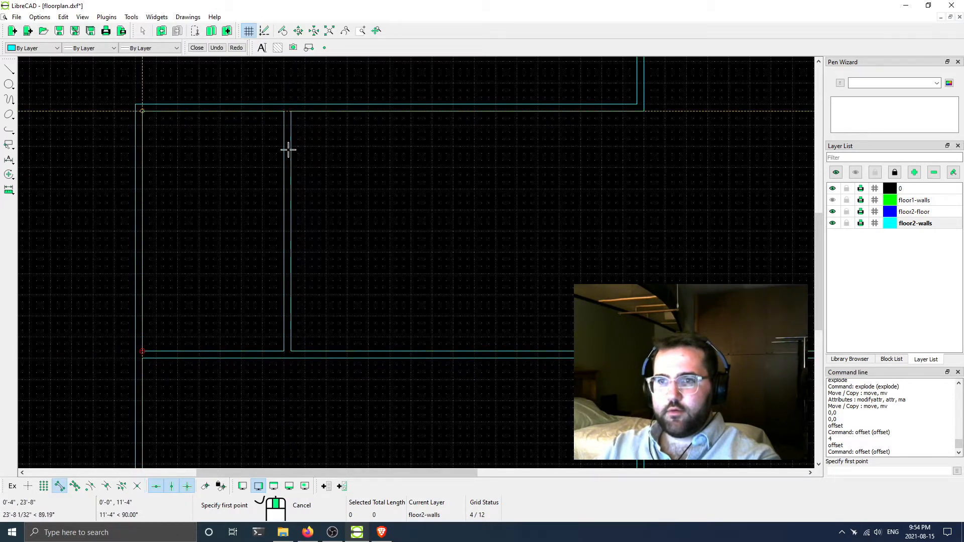
pyautogui.click(289, 120)
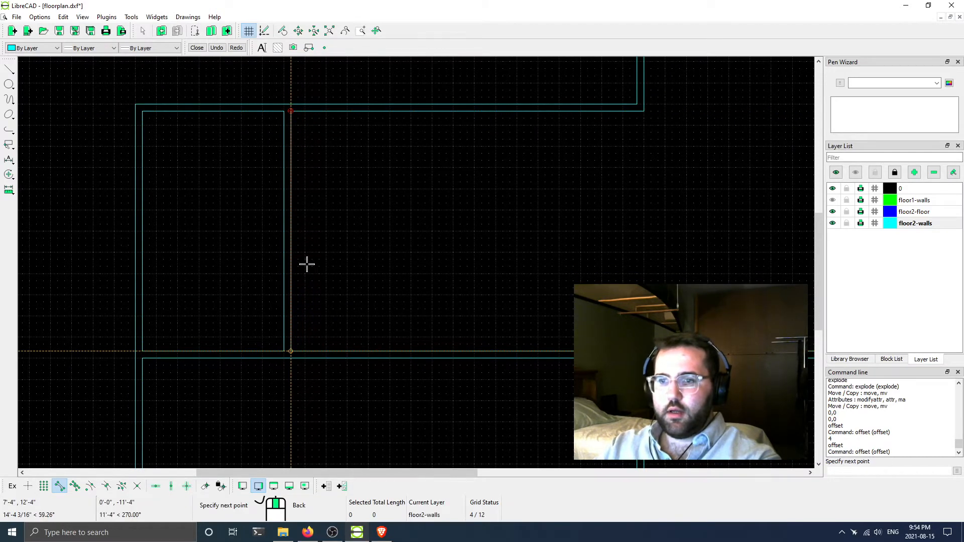
pyautogui.click(46, 486)
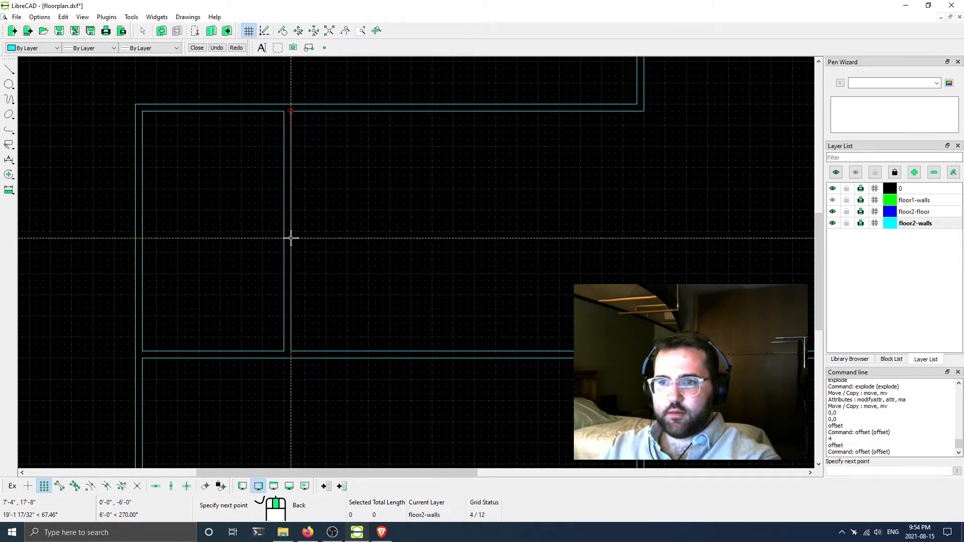
pyautogui.scroll(-1, 290, 238)
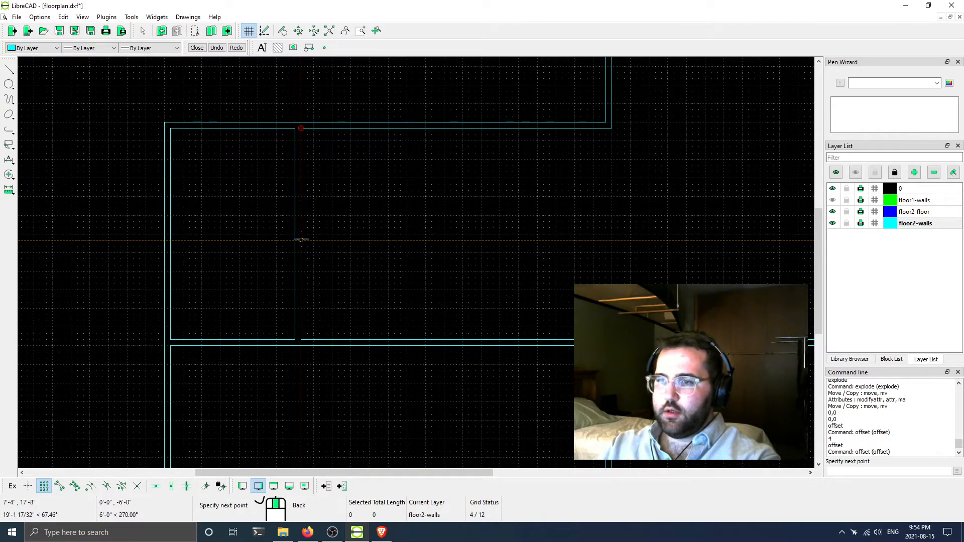
pyautogui.click(301, 239)
# Continue the line 11'-8" horizontally to the right and 5'-4" down to the partition's upper face, and finish it
pyautogui.scroll(-1, 476, 239)
pyautogui.moveTo(482, 243); pyautogui.dragTo(409, 243, button='middle')
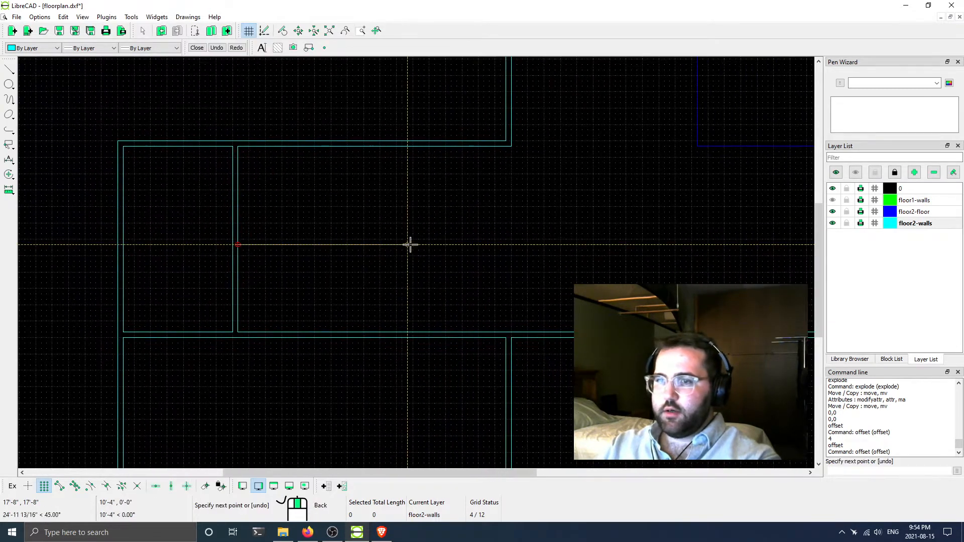
pyautogui.scroll(2, 452, 244)
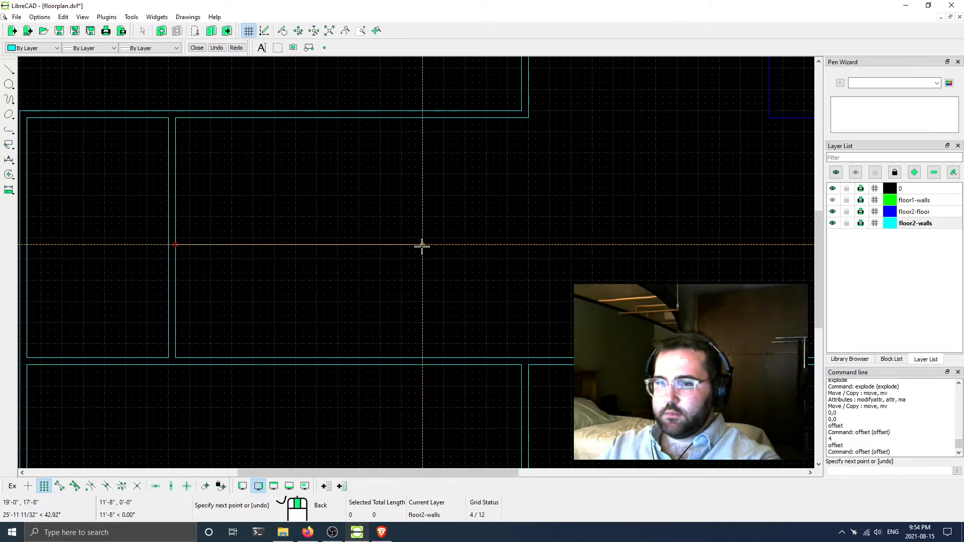
pyautogui.click(421, 245)
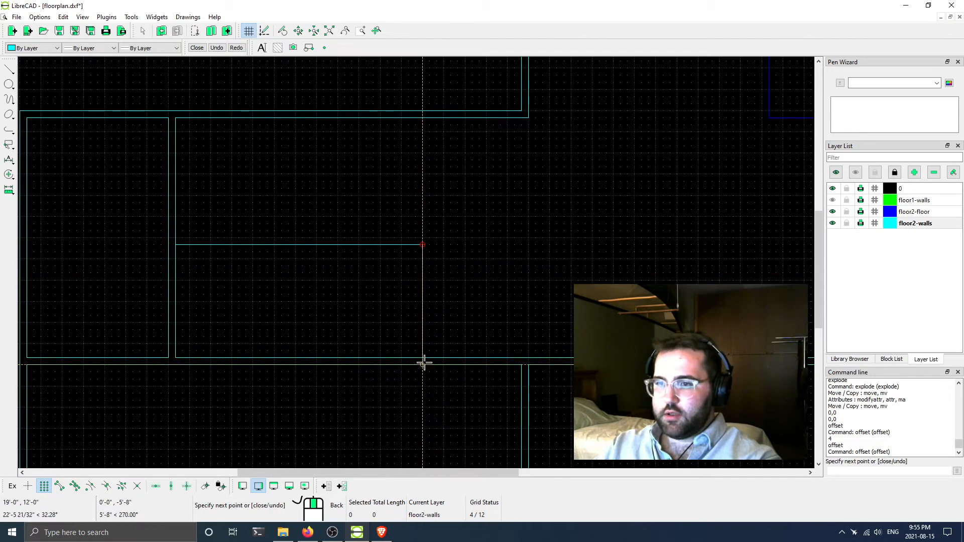
pyautogui.scroll(1, 424, 351)
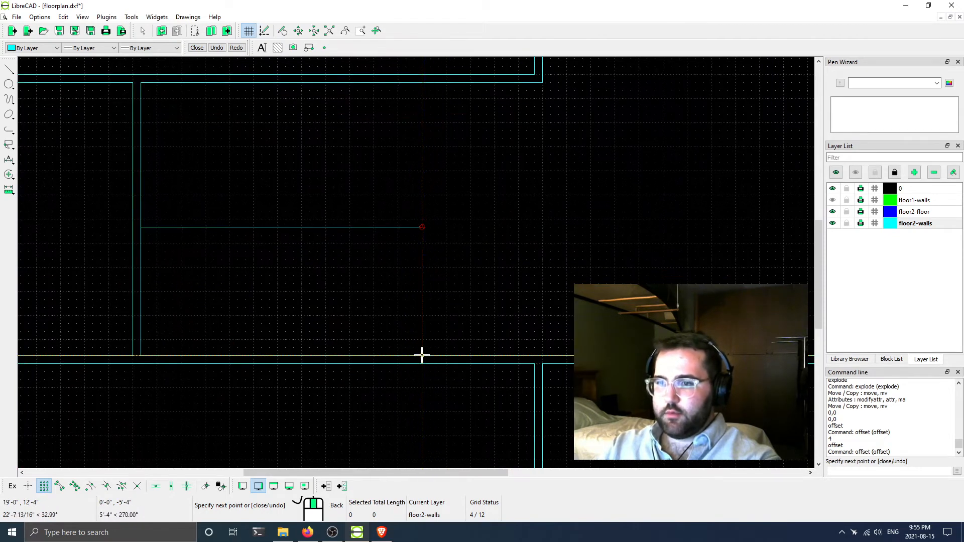
pyautogui.click(420, 355)
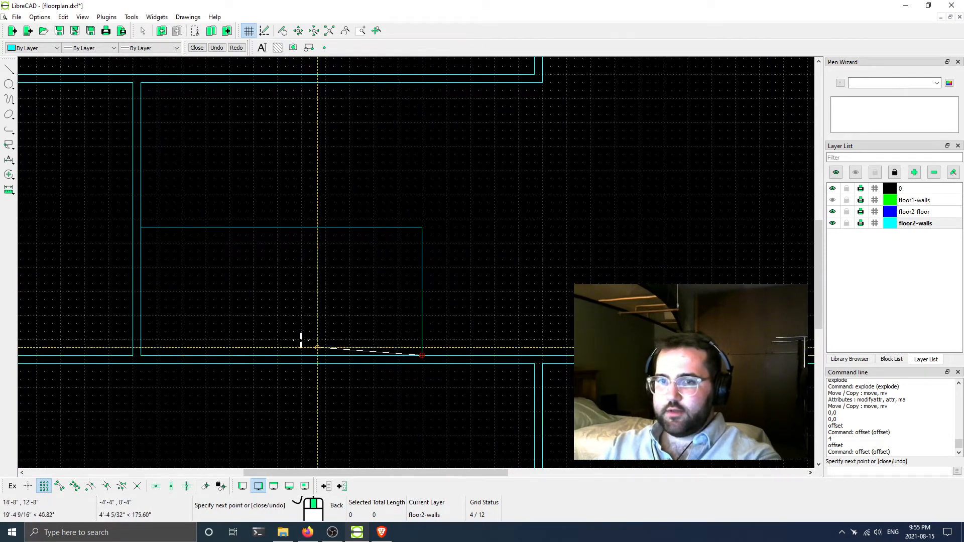
pyautogui.press('Escape')
pyautogui.press('Escape')
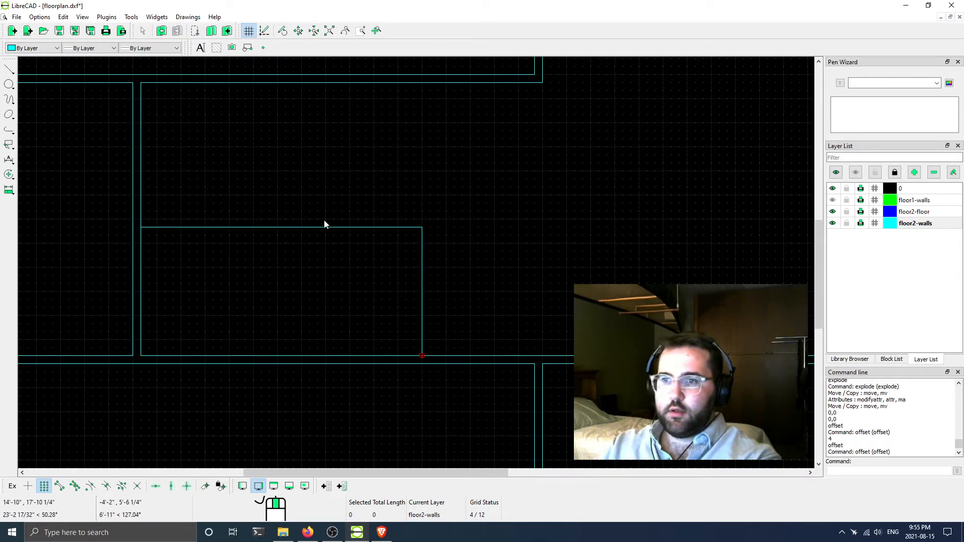
# Join the new 11'-8" horizontal line and 5'-4" vertical line into one polyline from existing segments
pyautogui.moveTo(454, 176); pyautogui.dragTo(369, 277)
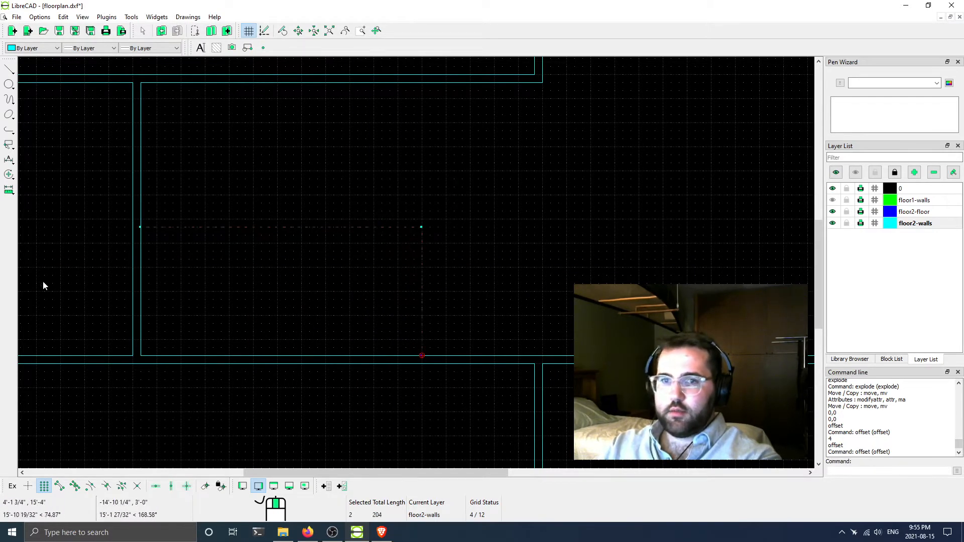
pyautogui.click(9, 130)
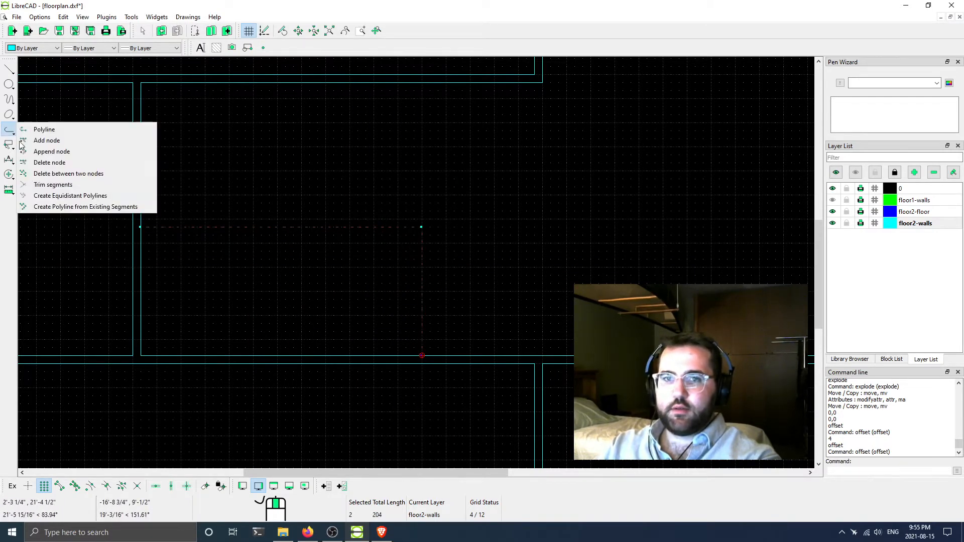
pyautogui.click(102, 209)
pyautogui.click(417, 228)
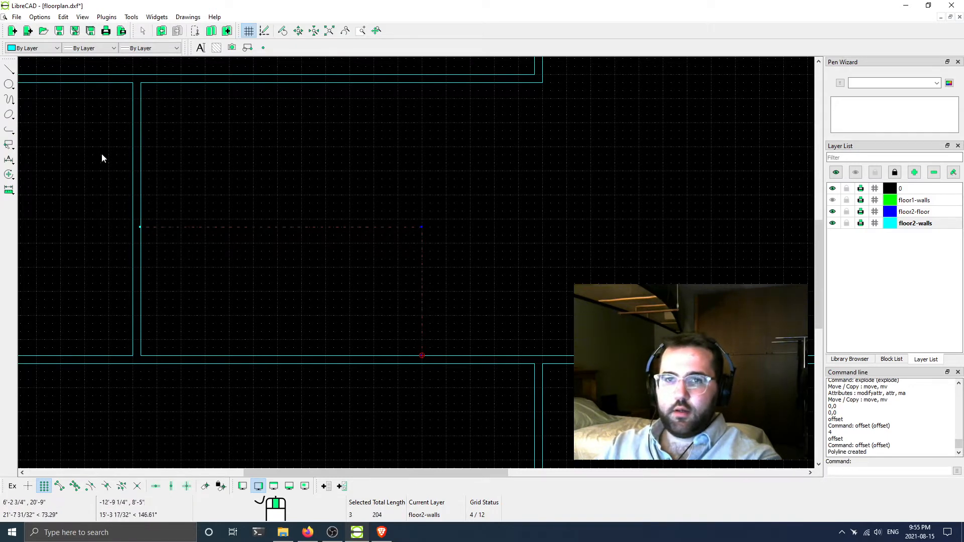
pyautogui.press('Escape')
# Create one equidistant copy of the new polyline at 4-inch spacing on its inner side
pyautogui.click(9, 132)
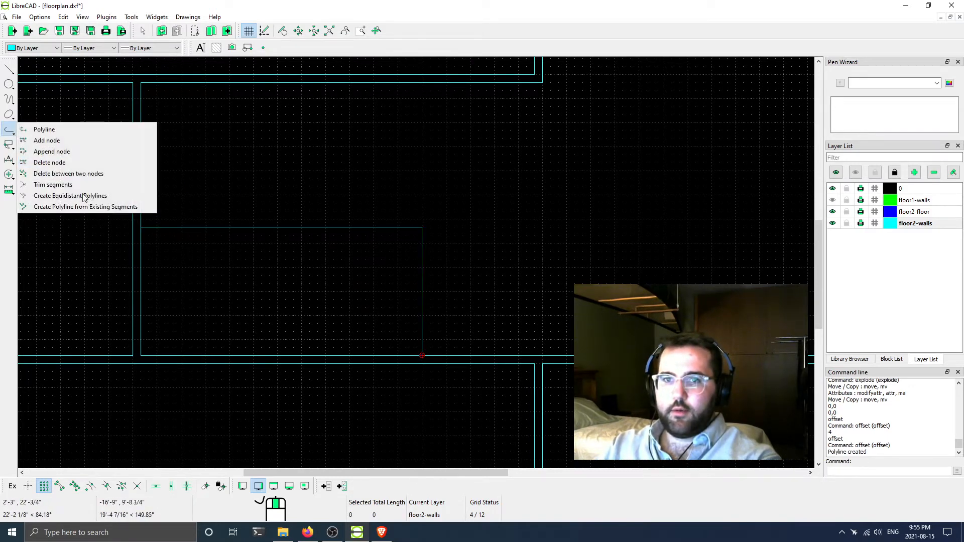
pyautogui.click(91, 200)
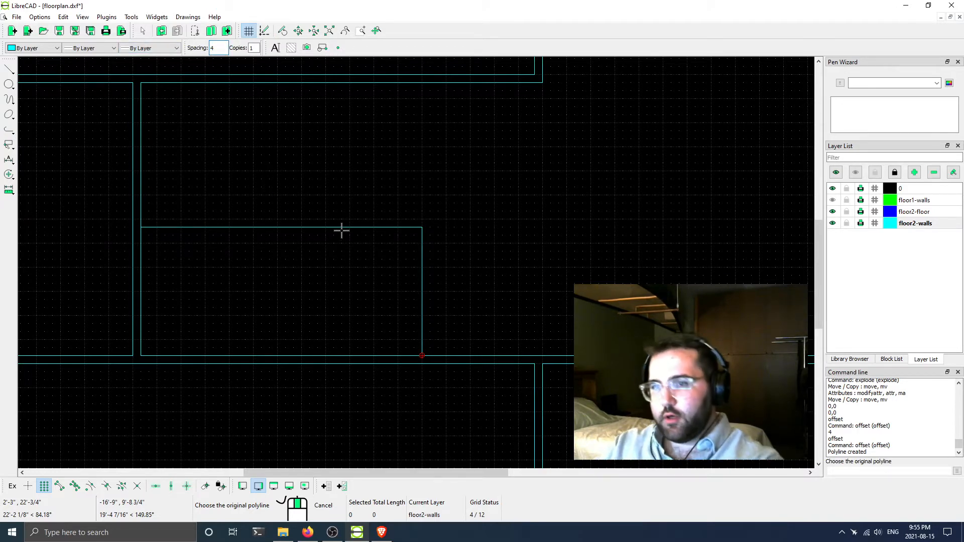
pyautogui.click(343, 230)
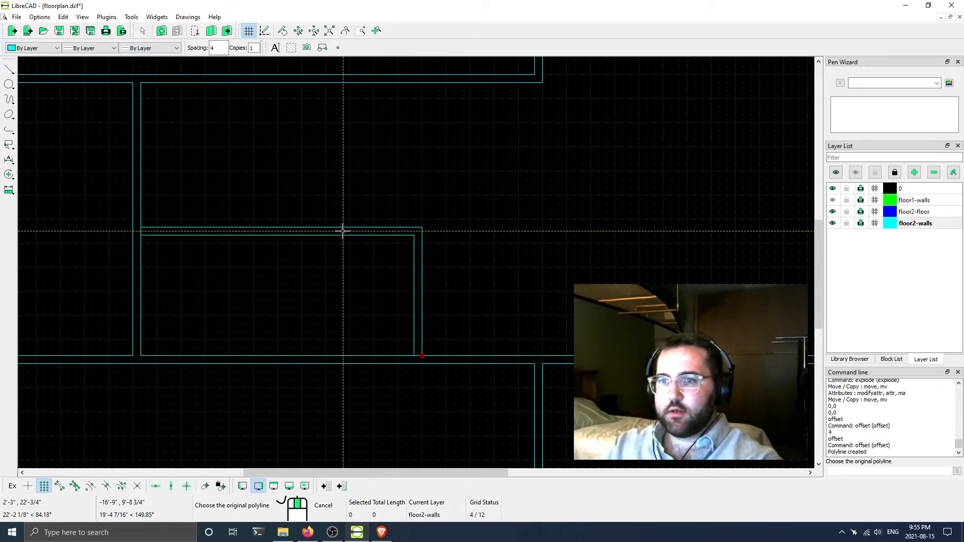
pyautogui.click(290, 251)
pyautogui.press('Escape')
# Shorten the vertical wall's right face line by moving its lower end up to the L-shaped partition's outer line
pyautogui.moveTo(177, 288); pyautogui.dragTo(252, 258, button='middle')
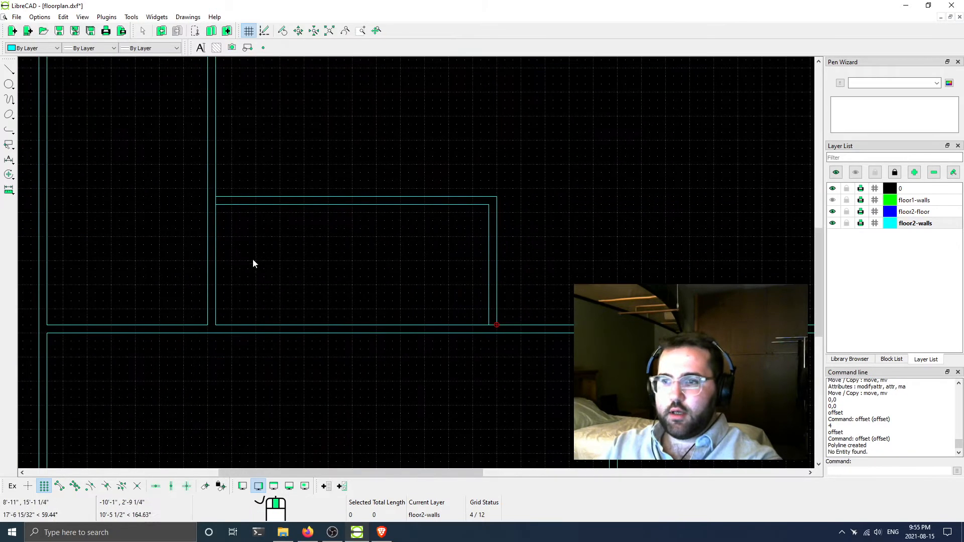
pyautogui.click(218, 265)
pyautogui.click(215, 325)
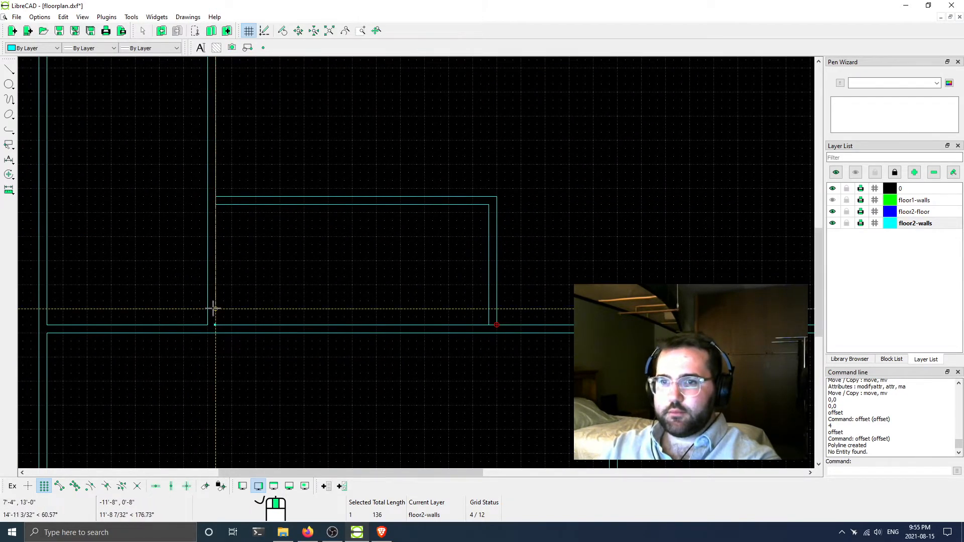
pyautogui.click(216, 196)
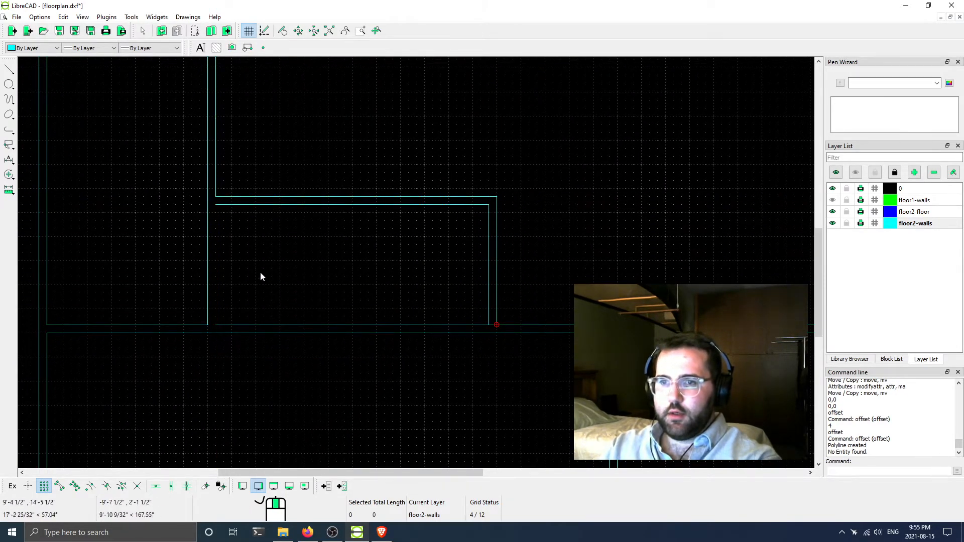
# Draw a vertical line from the left end of the L-shaped partition's inner line down to the lower partition's upper face
pyautogui.click(11, 69)
pyautogui.click(41, 69)
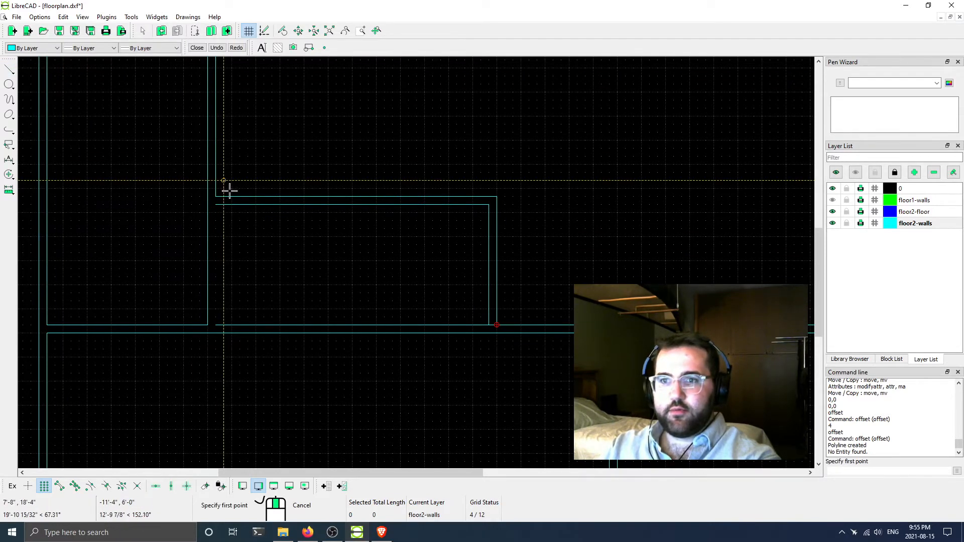
pyautogui.click(215, 204)
pyautogui.click(215, 325)
pyautogui.rightClick(216, 325)
pyautogui.rightClick(217, 325)
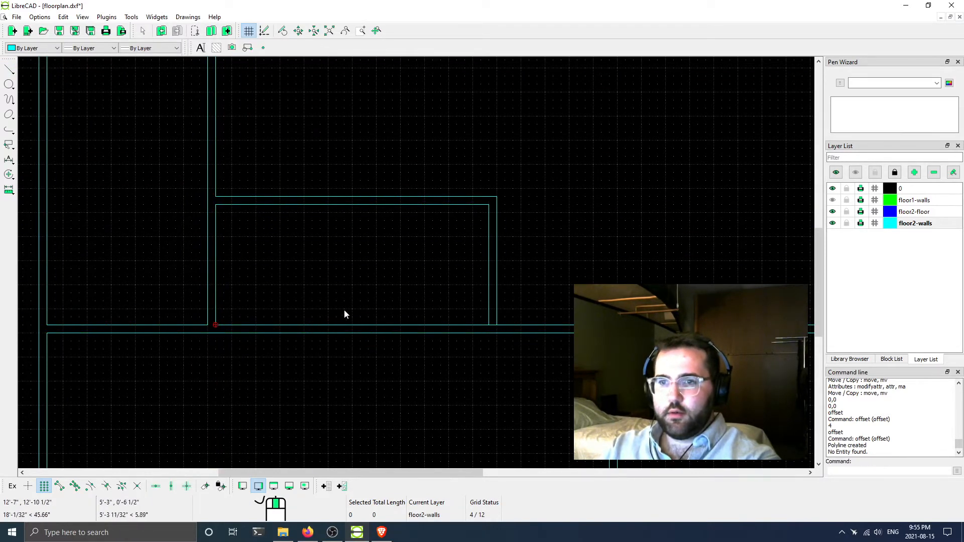
# Shorten the lower partition's upper line by moving its right end to the inner face of the L-shaped partition
pyautogui.moveTo(494, 337); pyautogui.dragTo(398, 329, button='middle')
pyautogui.click(388, 317)
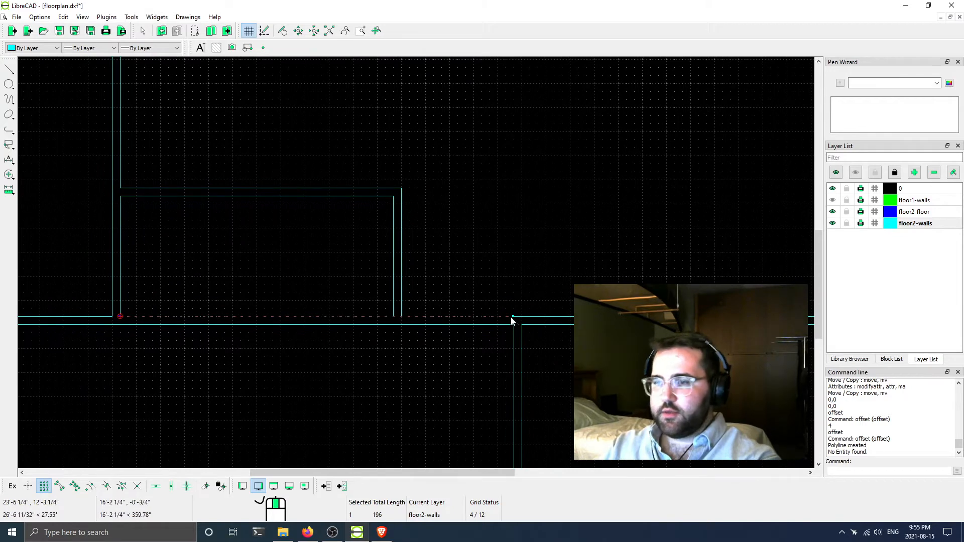
pyautogui.click(512, 316)
pyautogui.click(391, 316)
pyautogui.press('Escape')
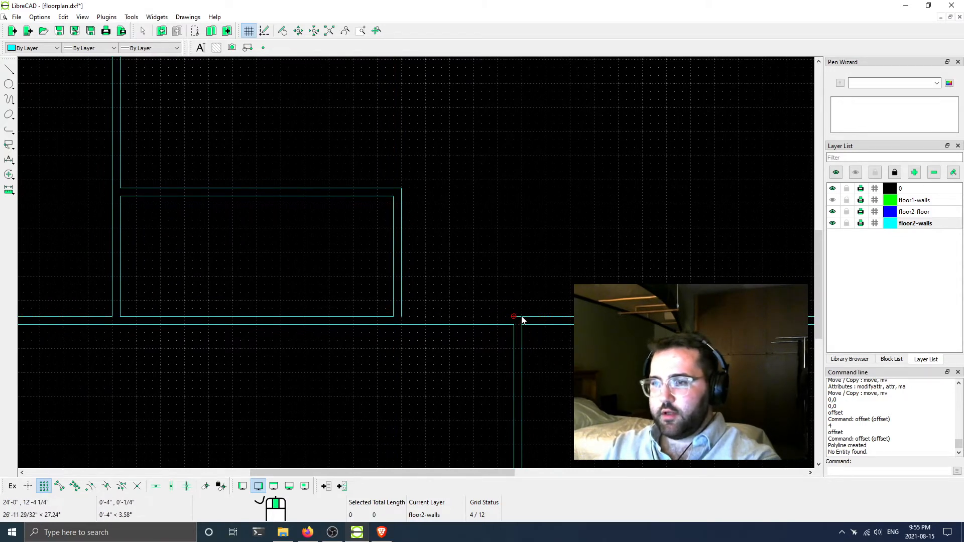
# Extend the remaining upper line's left end to the L-shaped partition's outer face, and save the drawing
pyautogui.click(520, 317)
pyautogui.moveTo(513, 317); pyautogui.dragTo(399, 317)
pyautogui.click(400, 317)
pyautogui.scroll(-2, 517, 346)
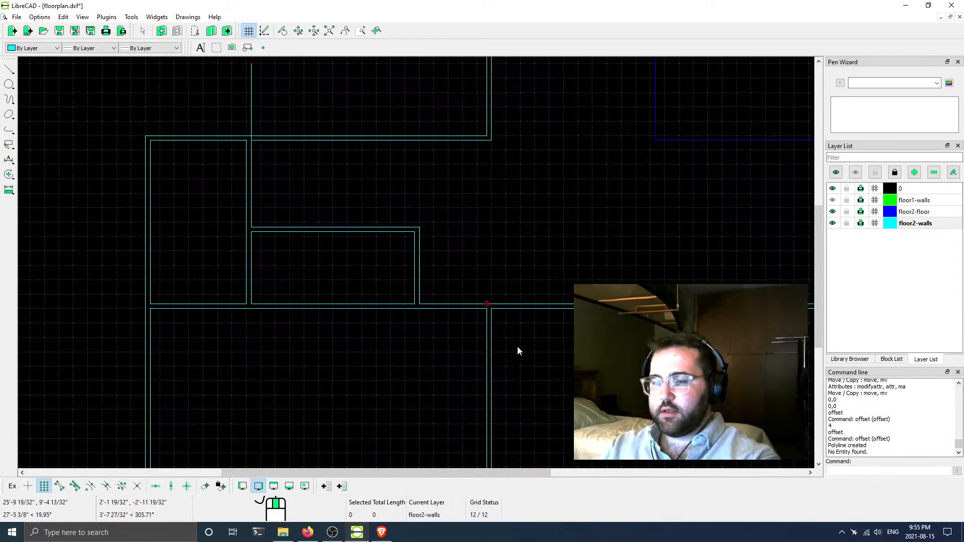
pyautogui.scroll(-2, 389, 317)
pyautogui.hotkey('ctrl', 's')
pyautogui.scroll(-3, 502, 301)
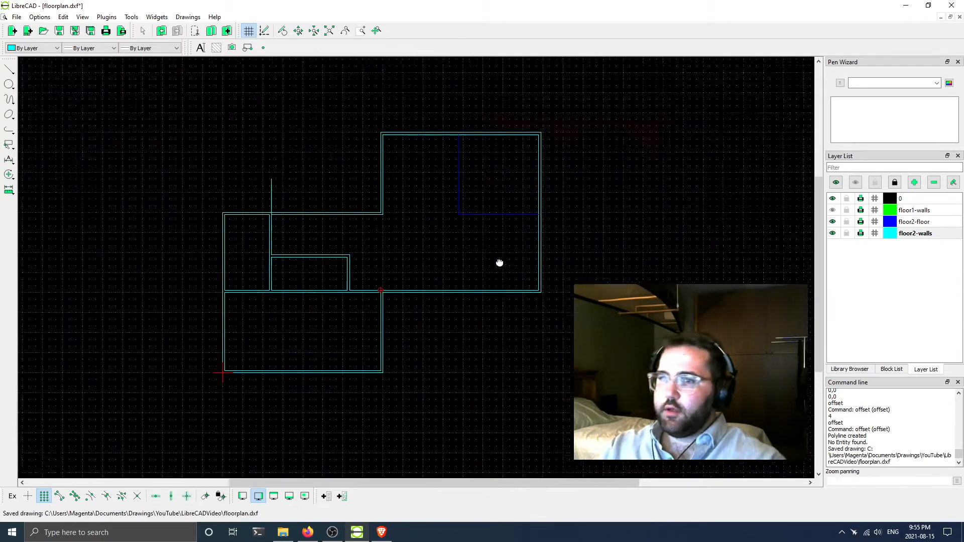
# Trim the wall line sticking out above the exterior wall by moving its top end down 5'-4" to the inner face
pyautogui.scroll(2, 275, 202)
pyautogui.click(273, 204)
pyautogui.scroll(2, 272, 189)
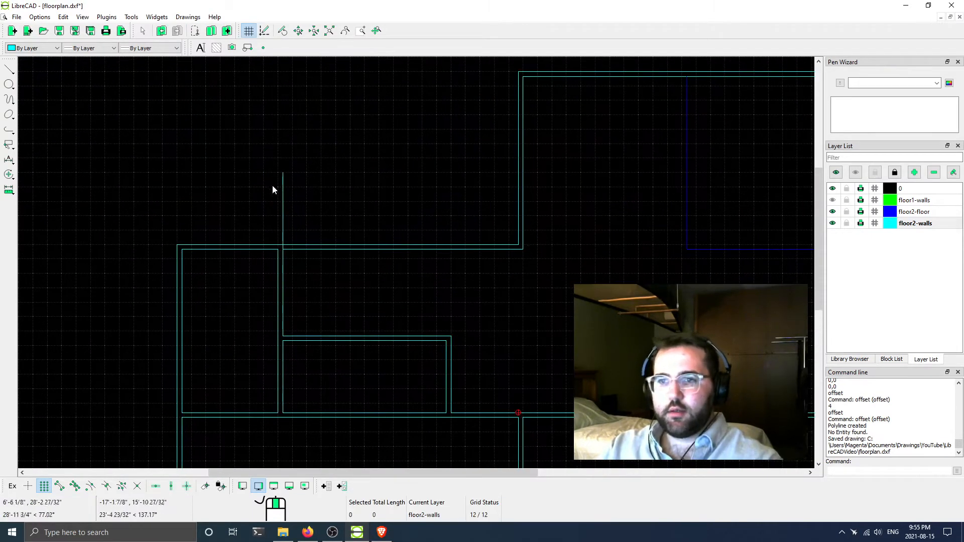
pyautogui.click(287, 172)
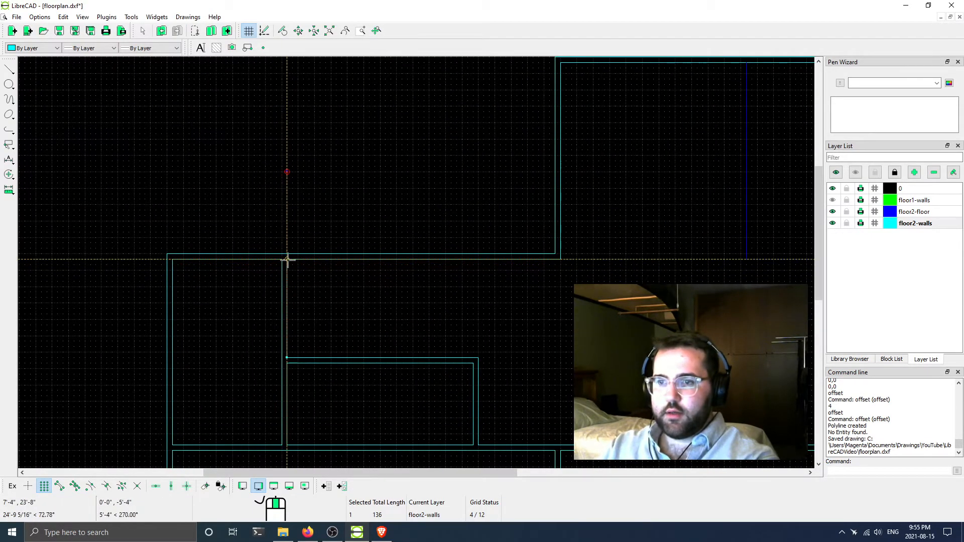
pyautogui.click(286, 260)
pyautogui.press('Escape')
# Examine the second floor's enclosed rooms and the open area around the blue floor outline for placing further walls
pyautogui.scroll(-4, 396, 271)
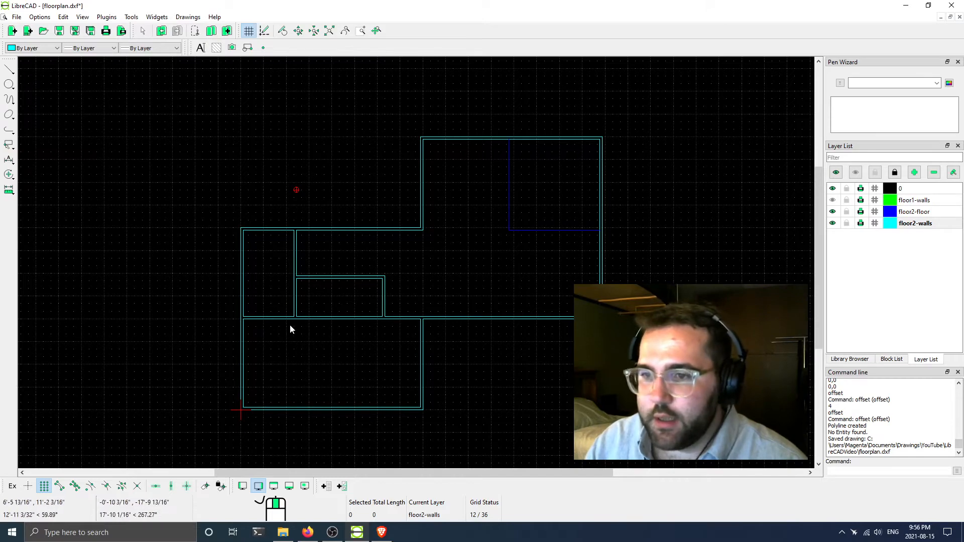
pyautogui.scroll(-2, 380, 383)
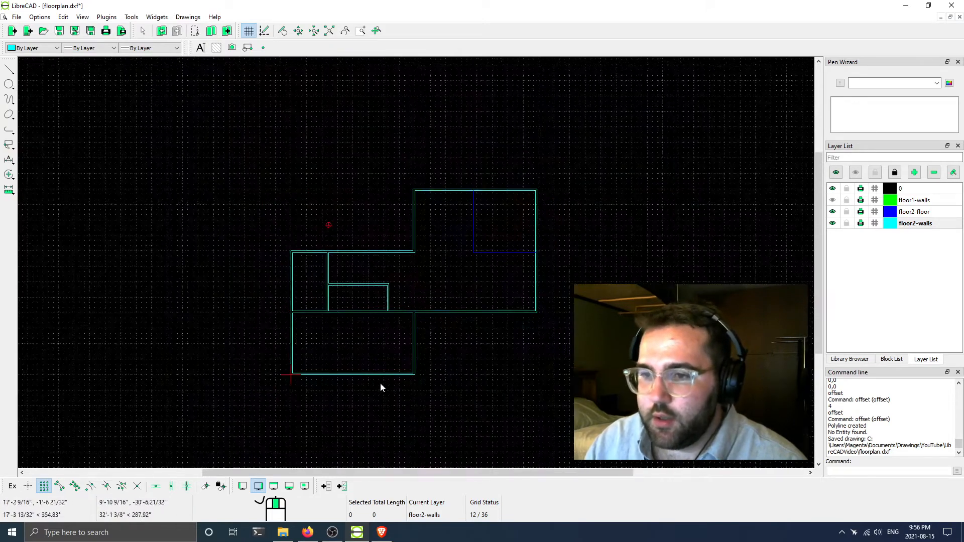
pyautogui.scroll(3, 383, 381)
pyautogui.scroll(1, 456, 269)
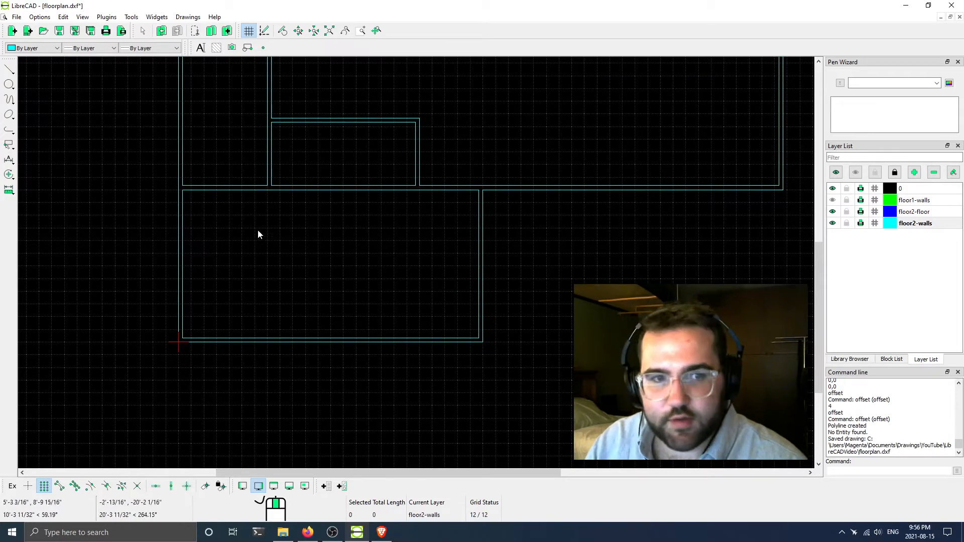
pyautogui.moveTo(457, 275); pyautogui.dragTo(409, 285, button='middle')
pyautogui.scroll(-2, 347, 255)
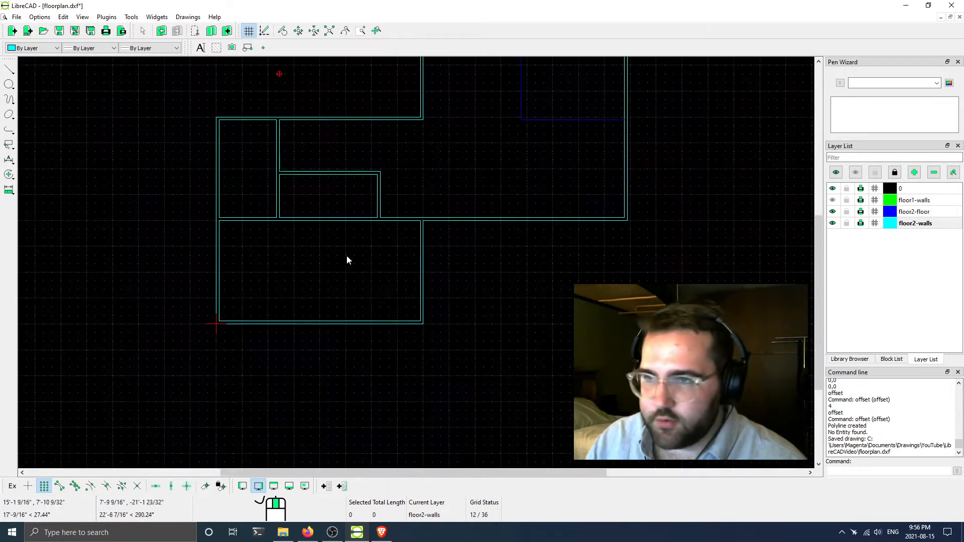
pyautogui.moveTo(346, 255); pyautogui.dragTo(314, 293, button='middle')
pyautogui.scroll(1, 389, 171)
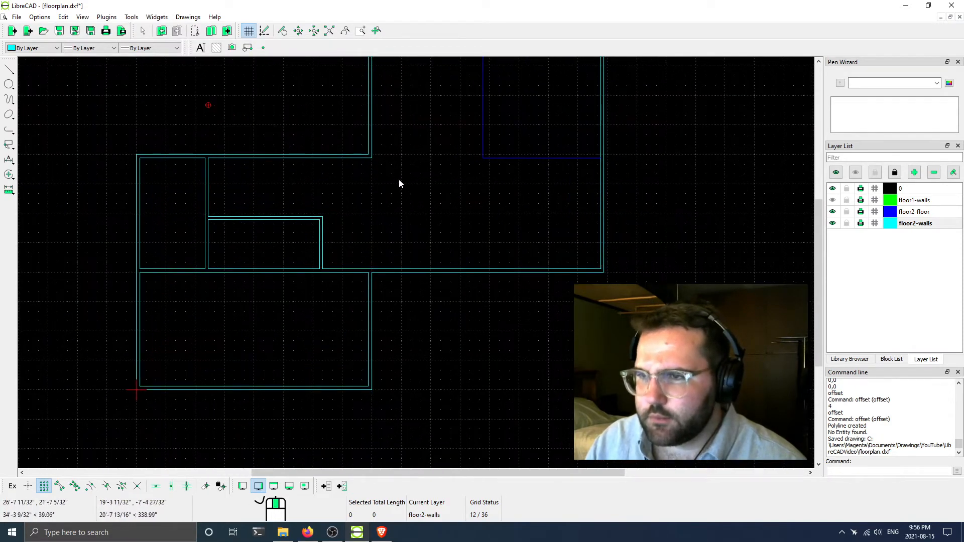
pyautogui.moveTo(398, 183); pyautogui.dragTo(300, 197, button='middle')
pyautogui.moveTo(333, 239); pyautogui.dragTo(303, 244, button='middle')
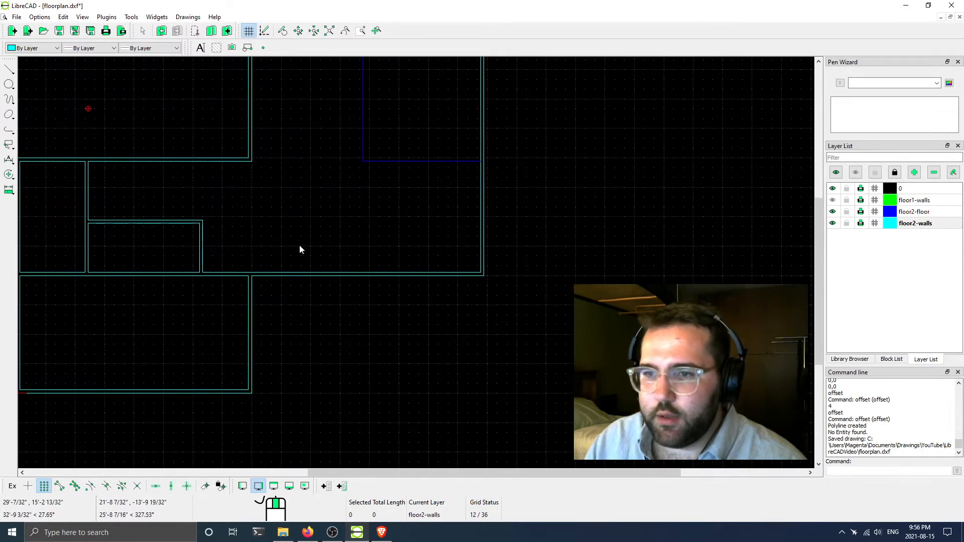
pyautogui.moveTo(416, 241)
pyautogui.mouseDown(button='middle')
pyautogui.moveTo(335, 265)
pyautogui.moveTo(506, 247)
pyautogui.mouseUp(button='middle')
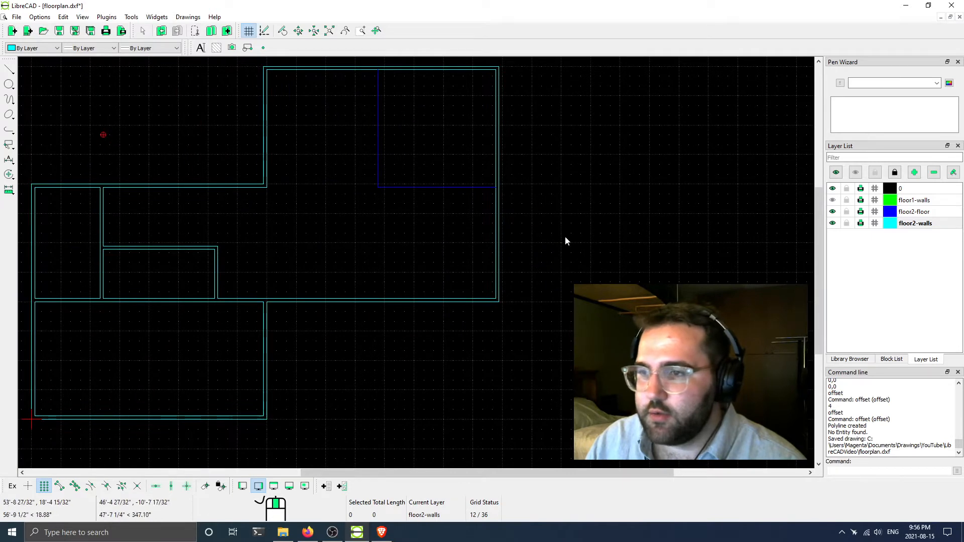
pyautogui.scroll(-1, 388, 241)
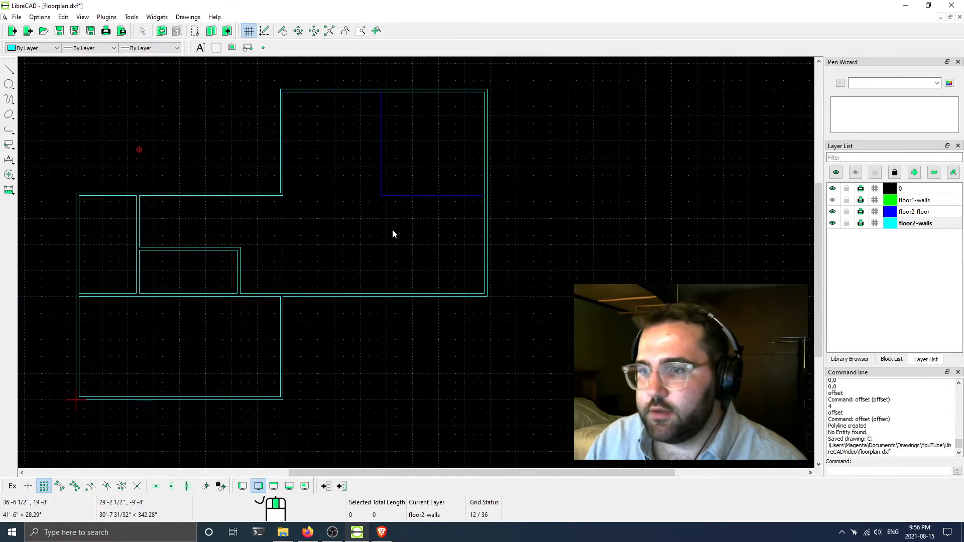
pyautogui.moveTo(392, 230); pyautogui.dragTo(389, 265, button='middle')
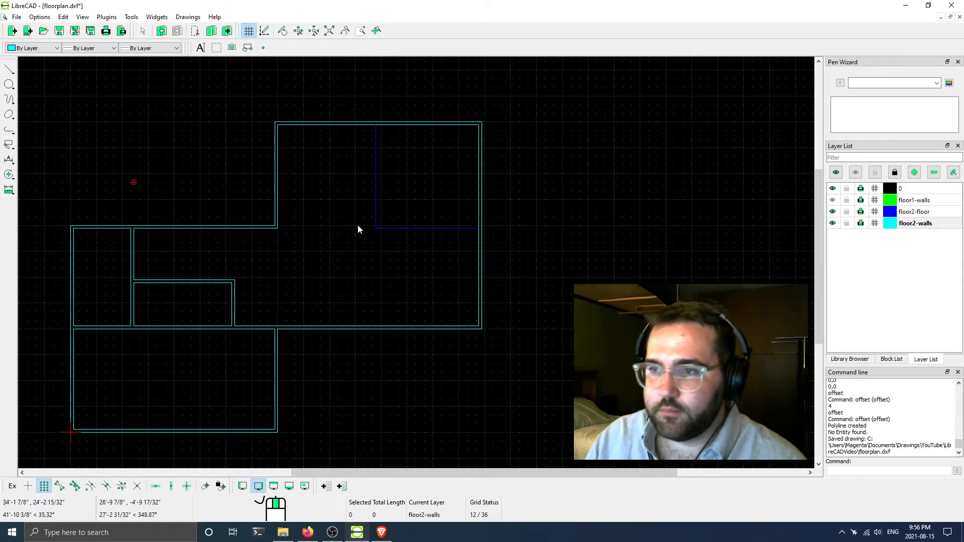
pyautogui.scroll(1, 296, 203)
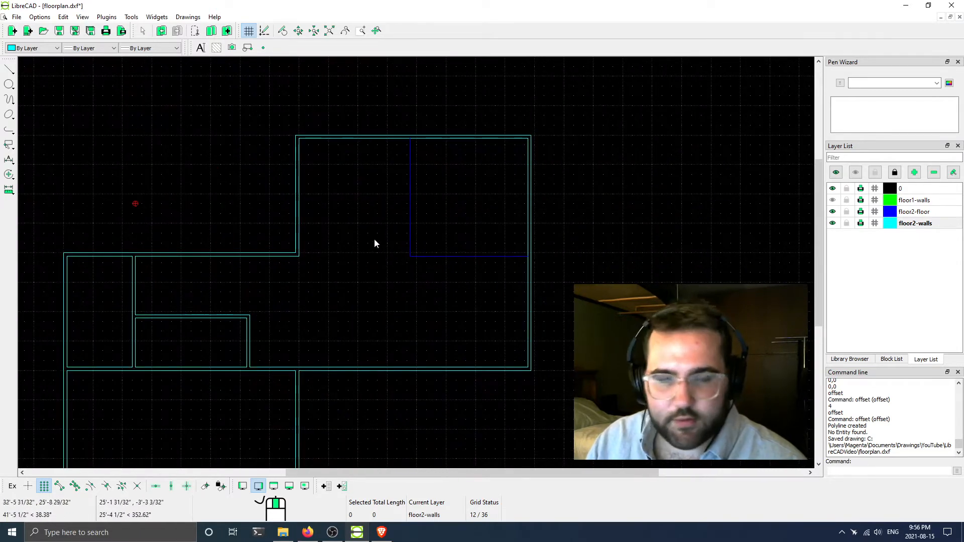
pyautogui.scroll(2, 370, 241)
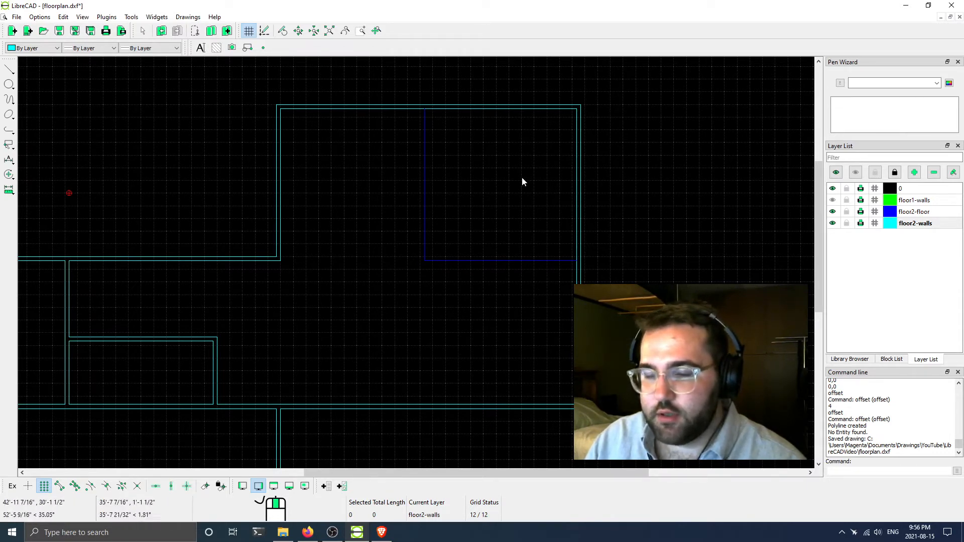
pyautogui.scroll(-2, 415, 266)
pyautogui.moveTo(396, 303); pyautogui.dragTo(366, 262, button='middle')
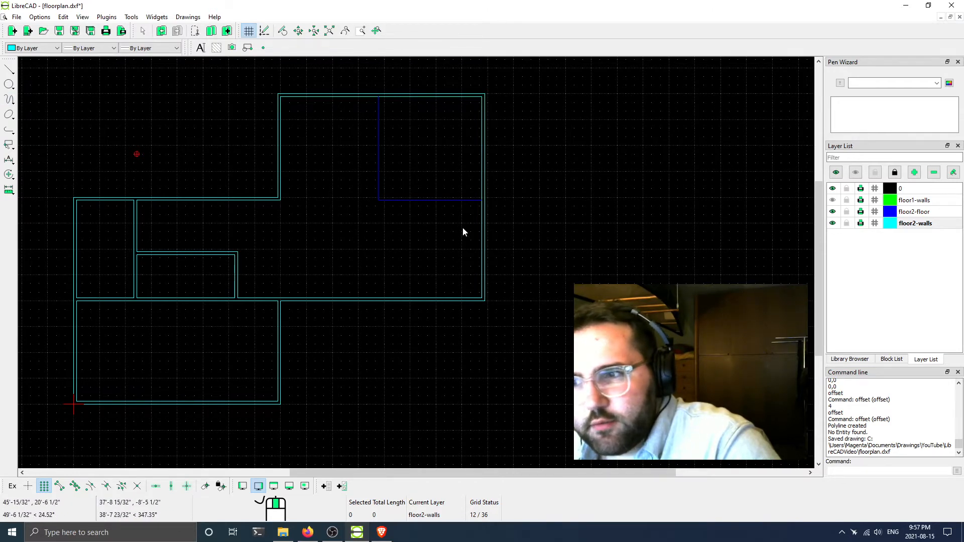
pyautogui.scroll(1, 474, 216)
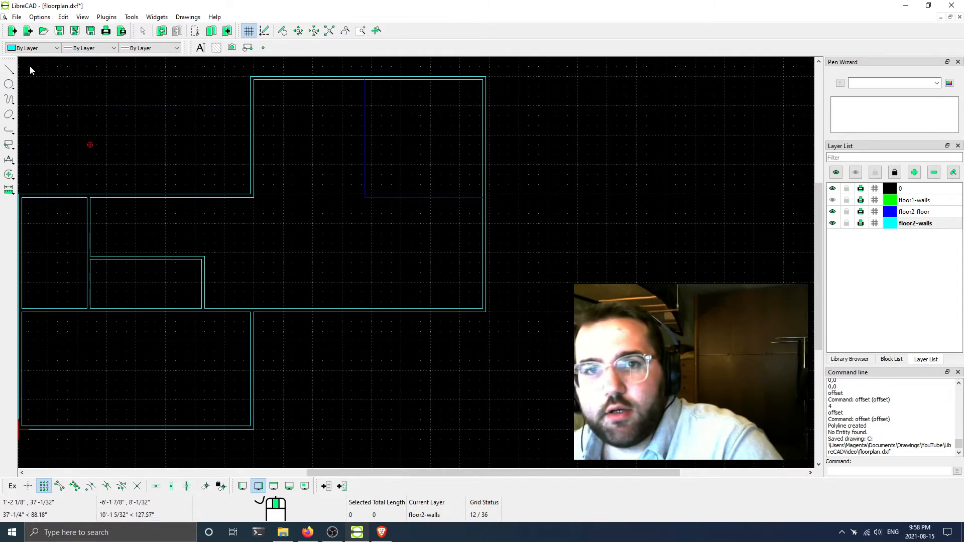
# Draw a line 5'-4" long along the top wall's inner face, starting at the upper wing's top-left inner corner with endpoint and grid snapping
pyautogui.click(9, 69)
pyautogui.click(54, 68)
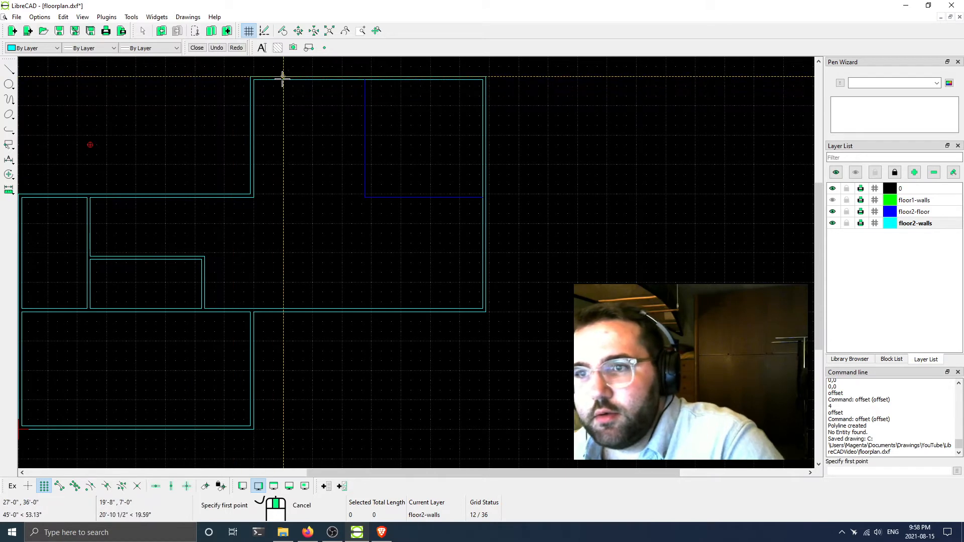
pyautogui.scroll(1, 299, 88)
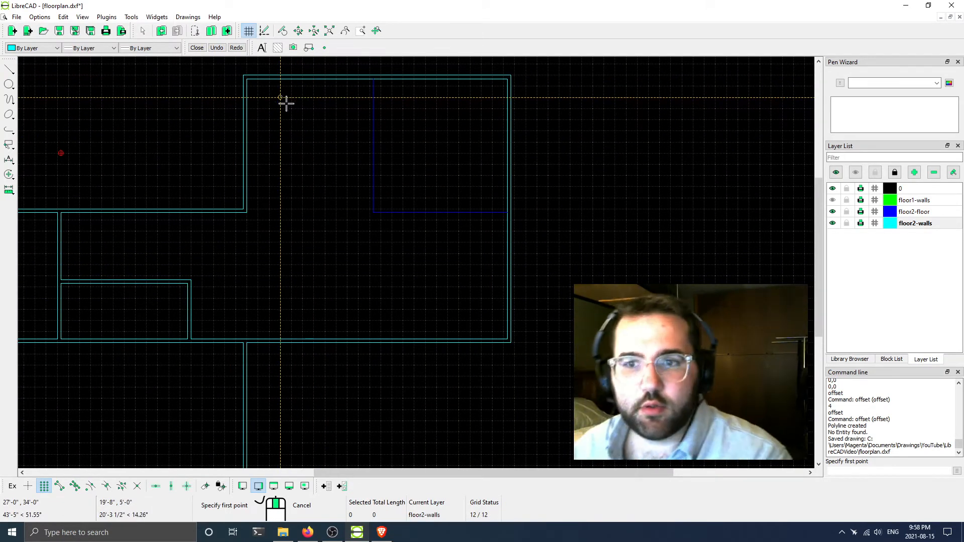
pyautogui.moveTo(175, 261); pyautogui.dragTo(310, 263, button='middle')
pyautogui.moveTo(476, 231); pyautogui.dragTo(323, 267, button='middle')
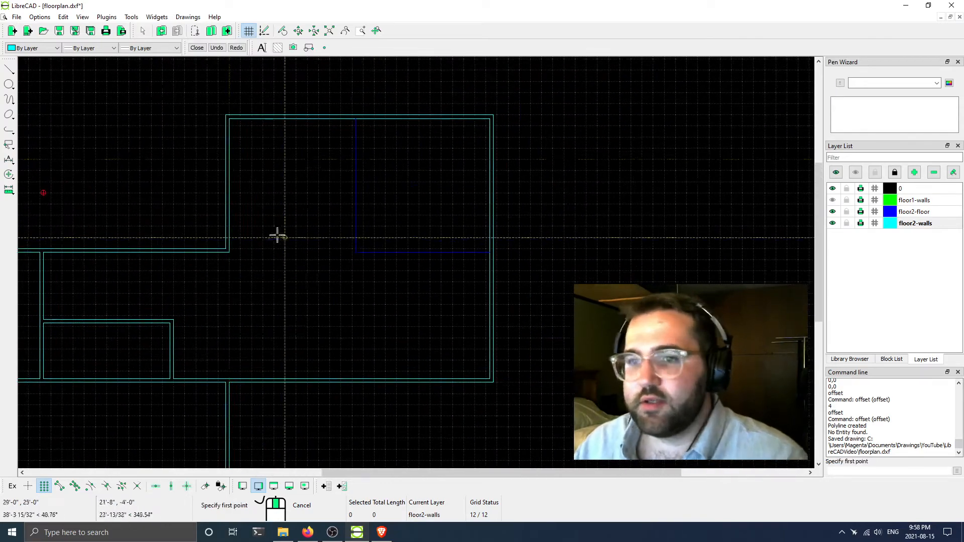
pyautogui.moveTo(142, 246); pyautogui.dragTo(265, 236, button='middle')
pyautogui.moveTo(365, 172); pyautogui.dragTo(295, 195, button='middle')
pyautogui.scroll(2, 254, 134)
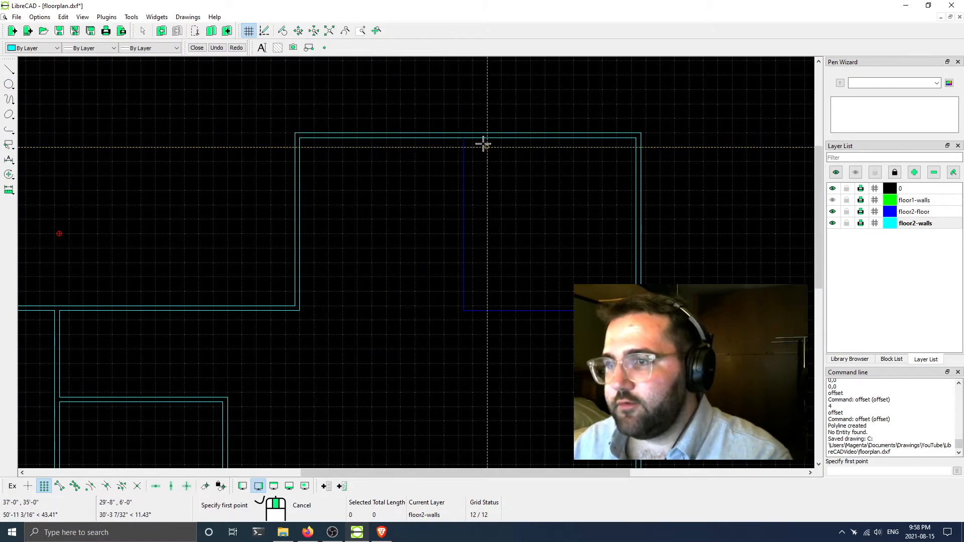
pyautogui.moveTo(435, 169); pyautogui.dragTo(345, 173, button='middle')
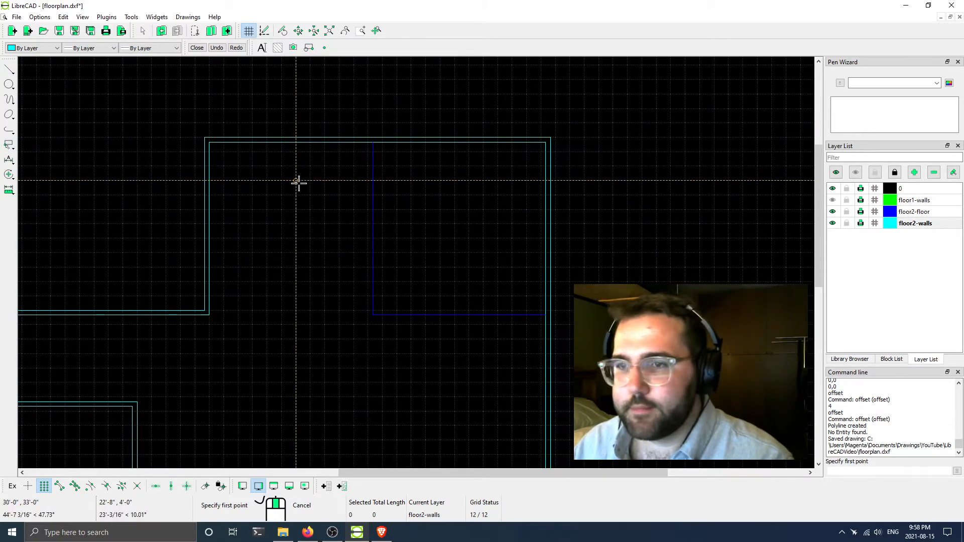
pyautogui.scroll(-2, 297, 183)
pyautogui.hscroll(1, 297, 182)
pyautogui.scroll(2, 226, 156)
pyautogui.hscroll(-1, 226, 156)
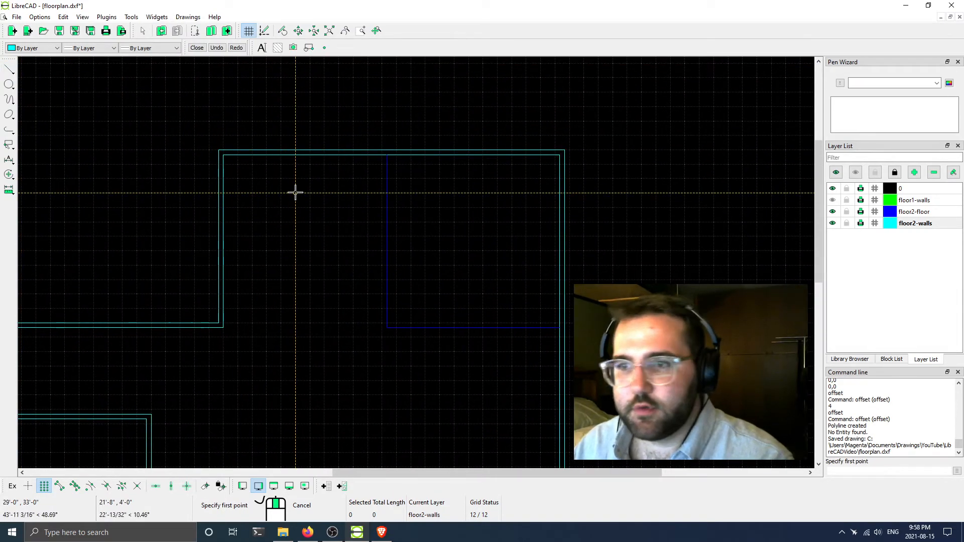
pyautogui.click(42, 486)
pyautogui.click(60, 486)
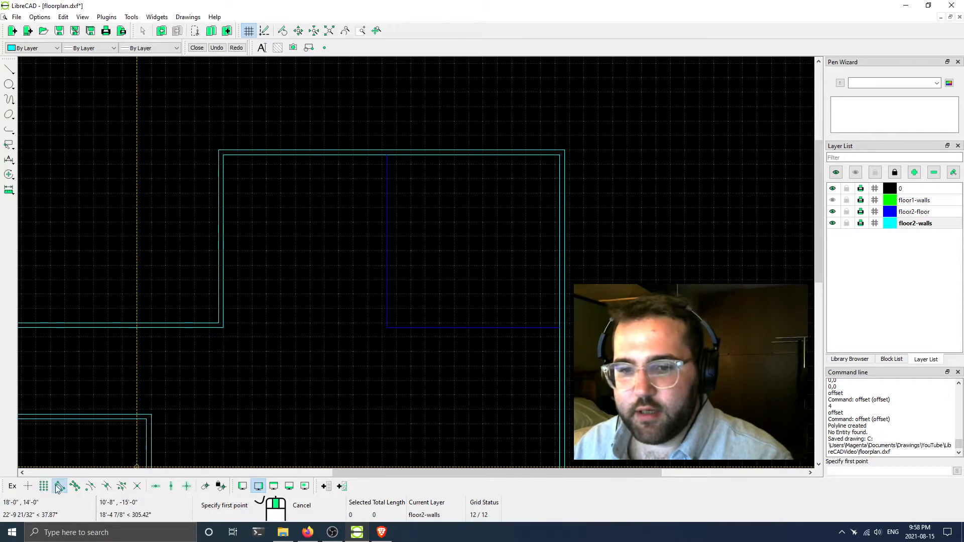
pyautogui.click(223, 155)
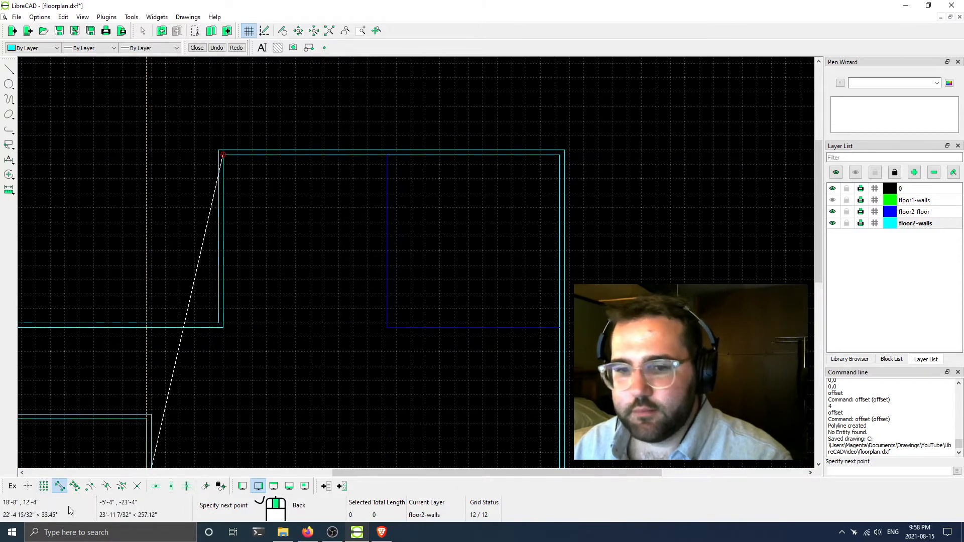
pyautogui.click(44, 486)
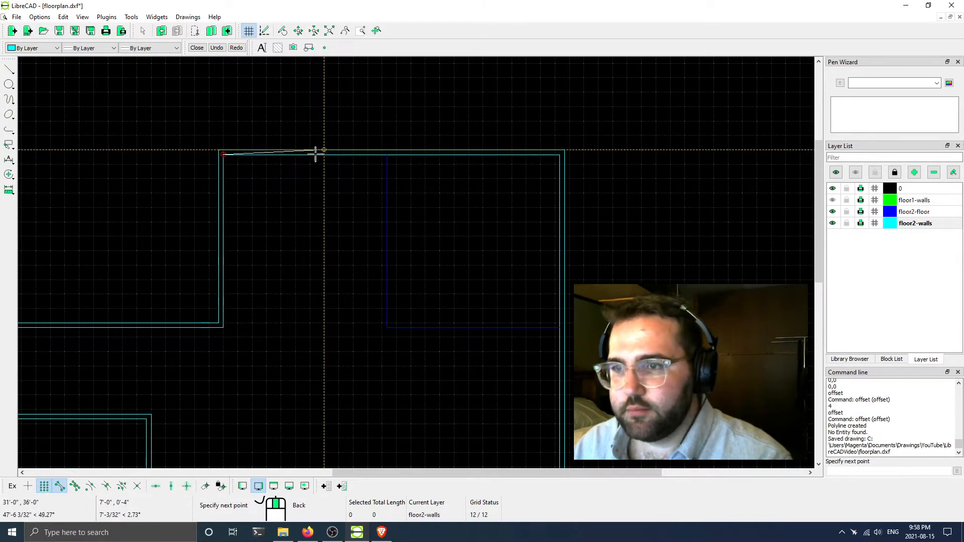
pyautogui.scroll(3, 323, 160)
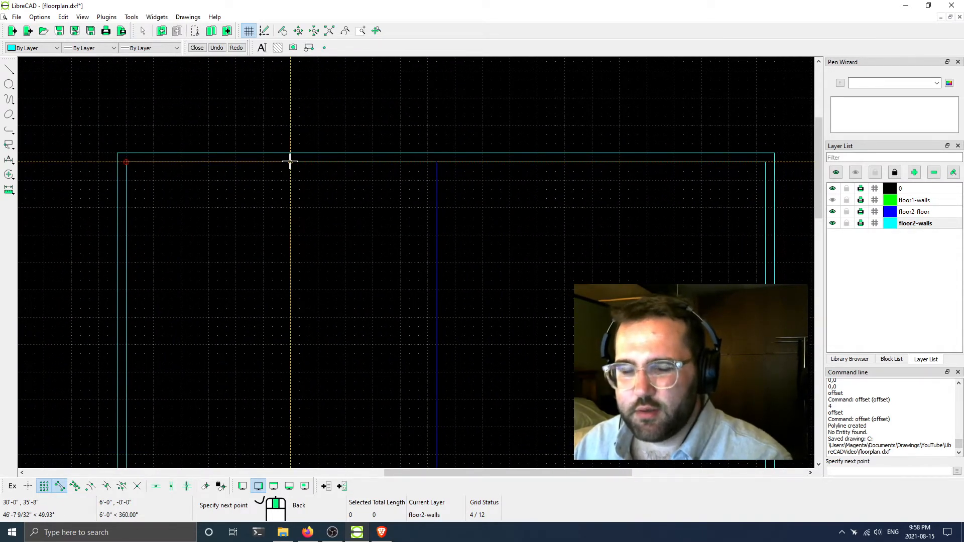
pyautogui.scroll(-2, 291, 160)
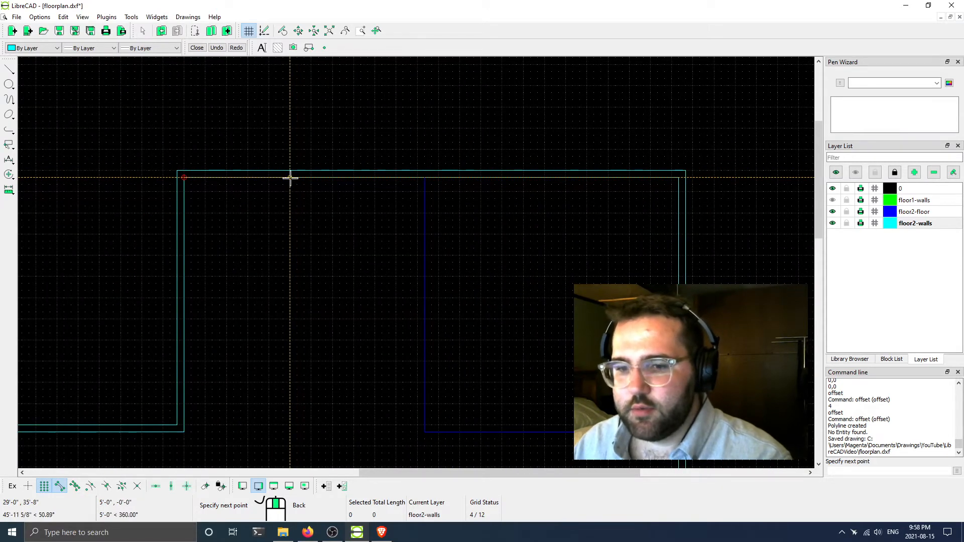
pyautogui.click(297, 177)
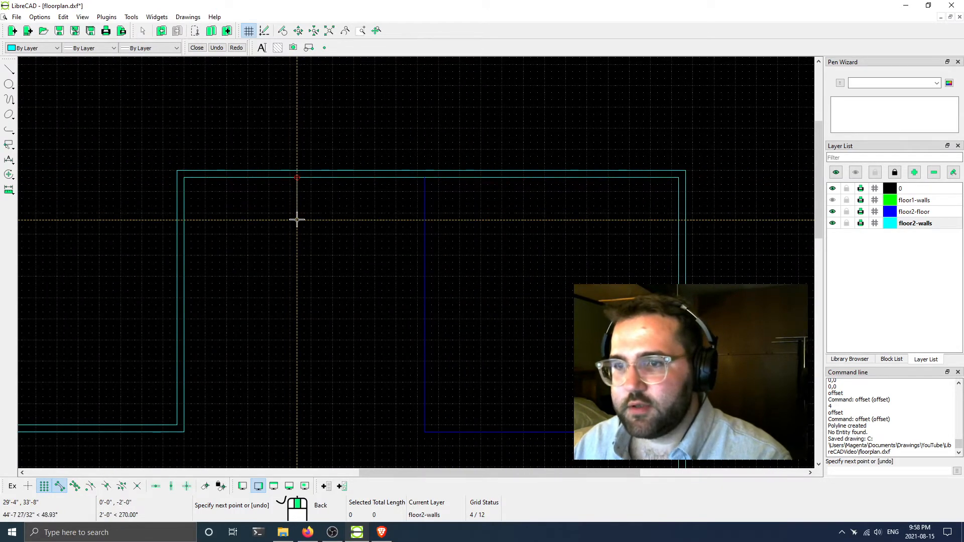
# Continue the line 6'-0" down and 5'-4" back to the left wall's inner face to outline a small room
pyautogui.moveTo(297, 283); pyautogui.dragTo(289, 215, button='middle')
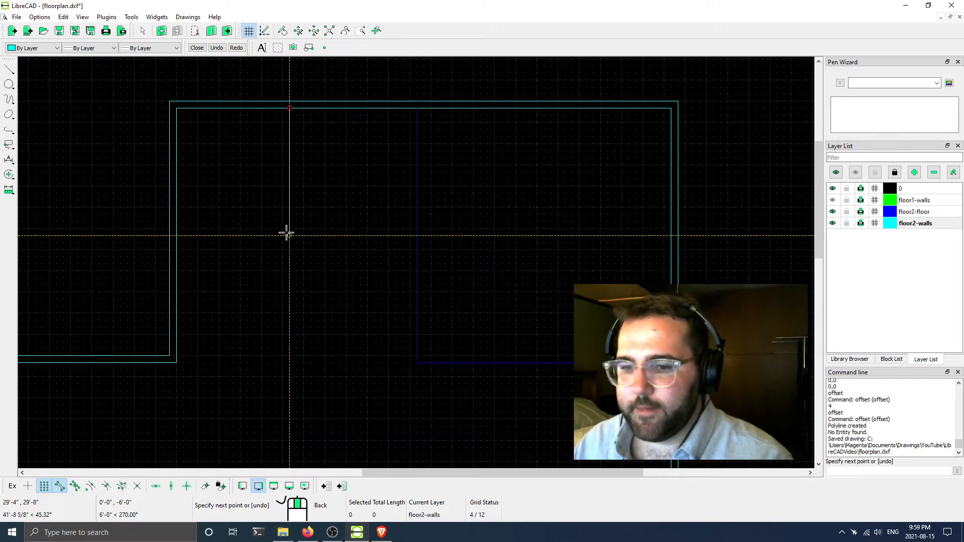
pyautogui.click(290, 235)
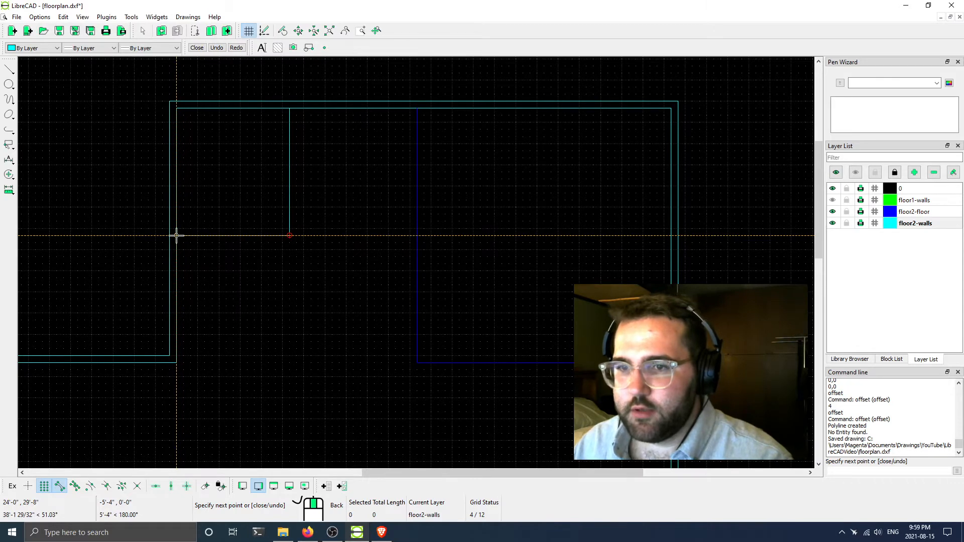
pyautogui.click(175, 235)
pyautogui.press('Escape')
pyautogui.moveTo(301, 186); pyautogui.dragTo(252, 267)
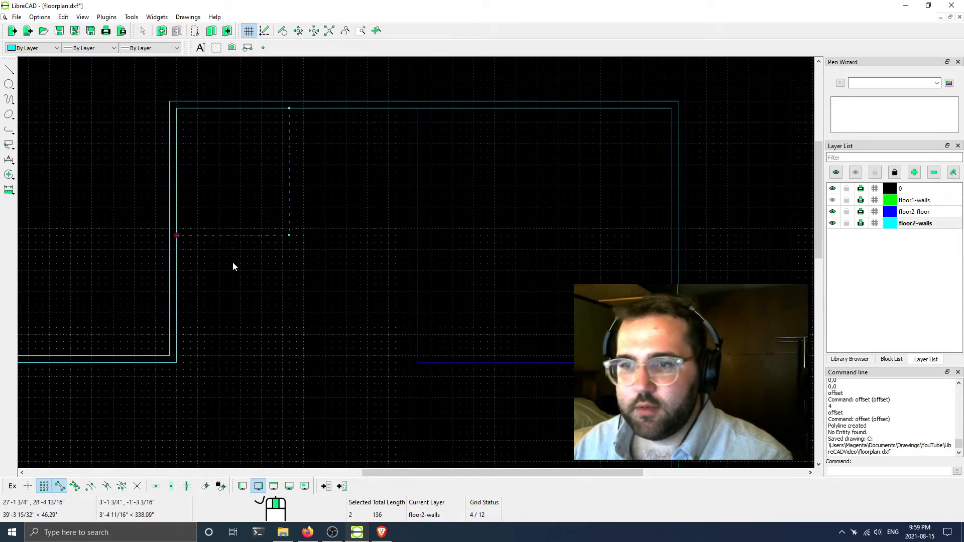
pyautogui.click(9, 129)
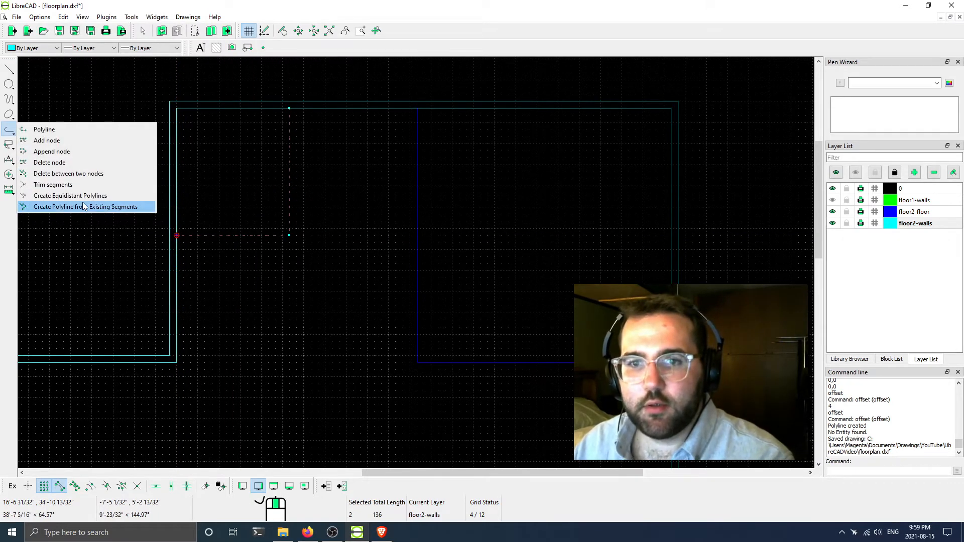
pyautogui.click(87, 196)
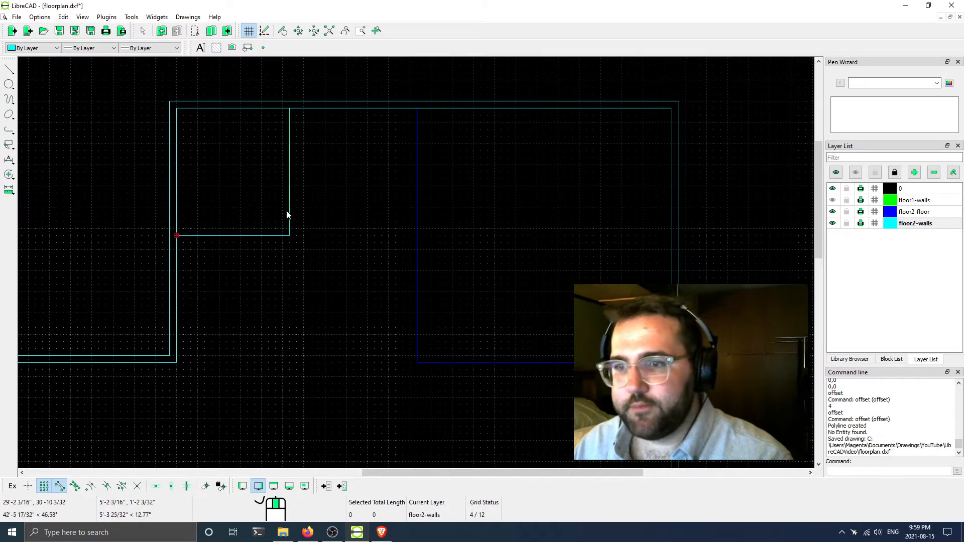
pyautogui.click(274, 230)
pyautogui.click(297, 203)
# Convert the small room's right and bottom lines into a polyline from existing segments
pyautogui.moveTo(302, 203); pyautogui.dragTo(255, 249)
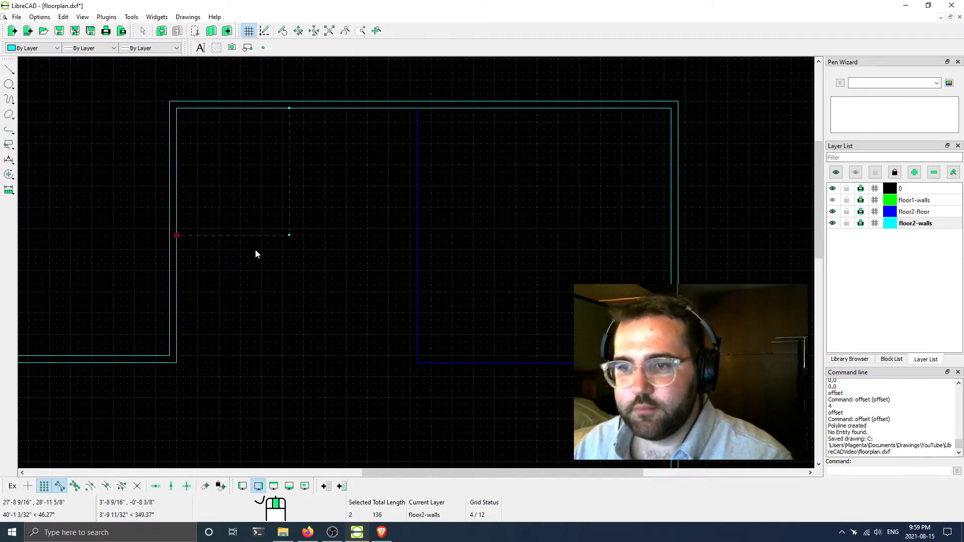
pyautogui.click(8, 145)
pyautogui.click(105, 210)
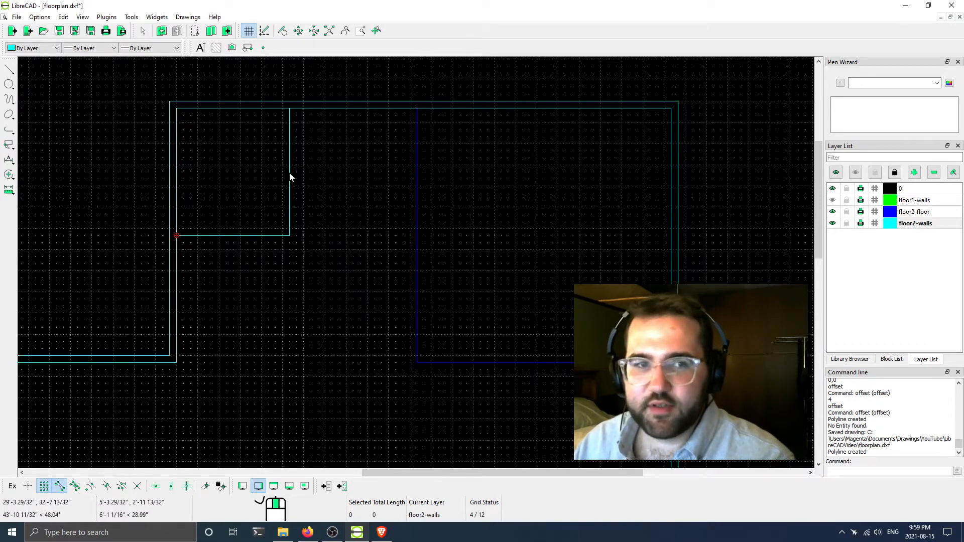
# Create one equidistant copy of the small room's polyline on its outer side with a spacing of 4
pyautogui.moveTo(289, 173); pyautogui.dragTo(225, 247)
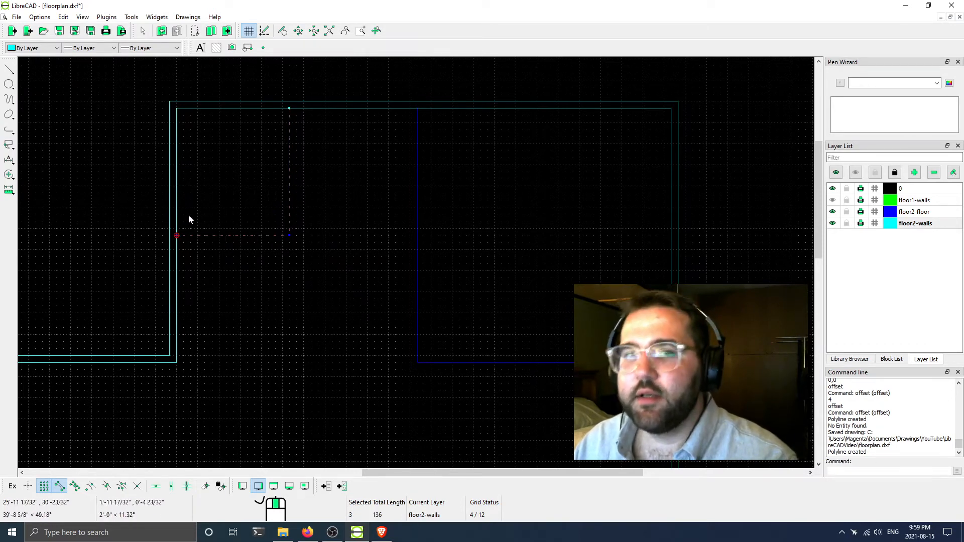
pyautogui.click(9, 129)
pyautogui.click(98, 196)
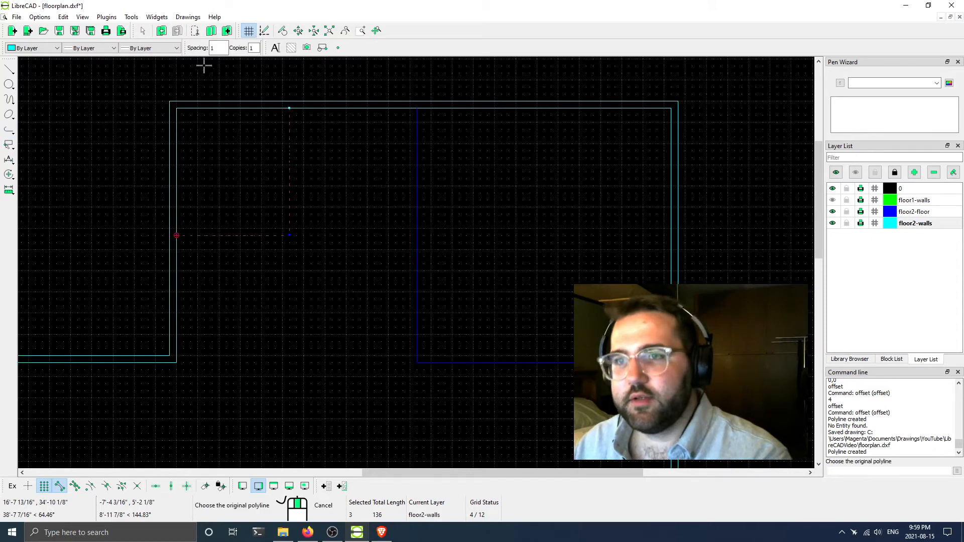
pyautogui.click(227, 48)
pyautogui.press('BackSpace')
pyautogui.write('4')
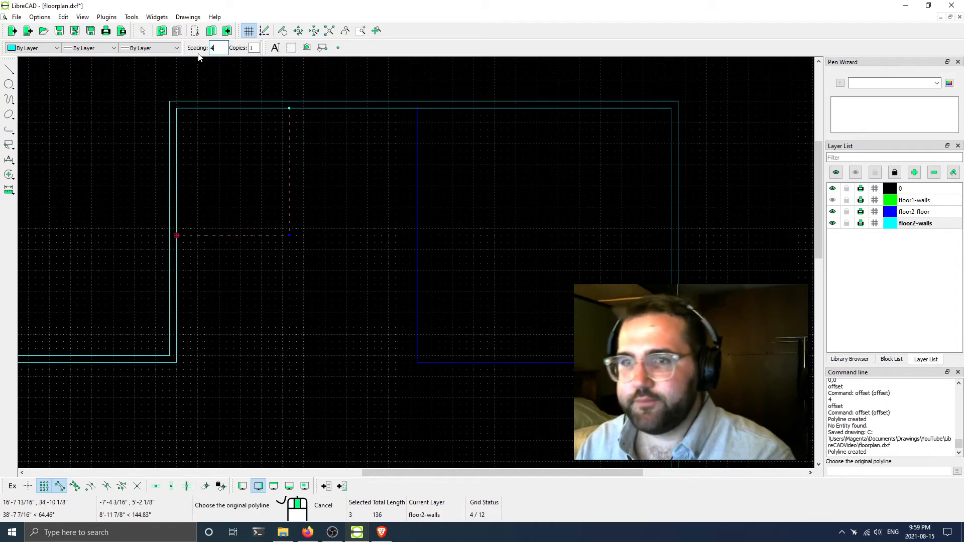
pyautogui.click(284, 239)
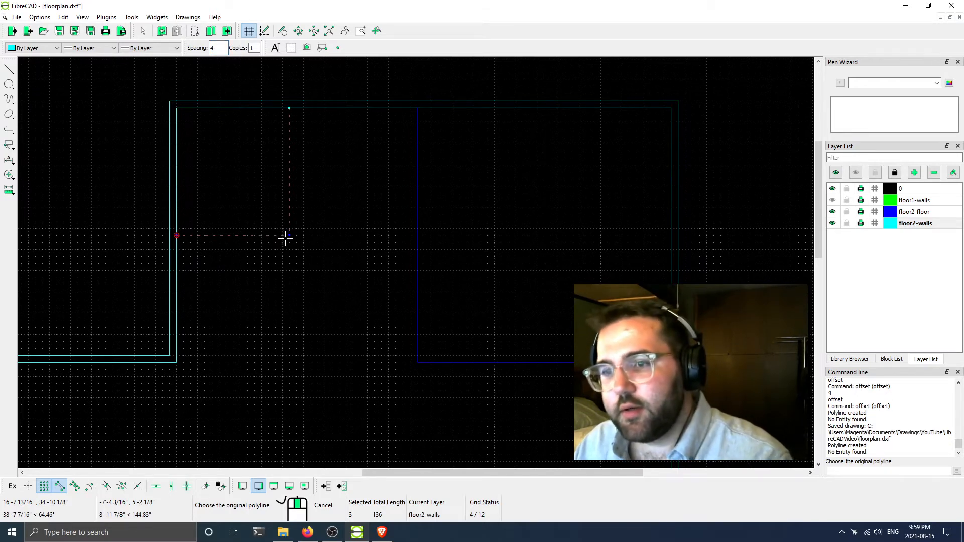
pyautogui.click(305, 246)
pyautogui.press('Escape')
# Shorten the upper wing's left inner wall line by moving its top end 6'-4" down to the new partition's outer face
pyautogui.scroll(3, 295, 231)
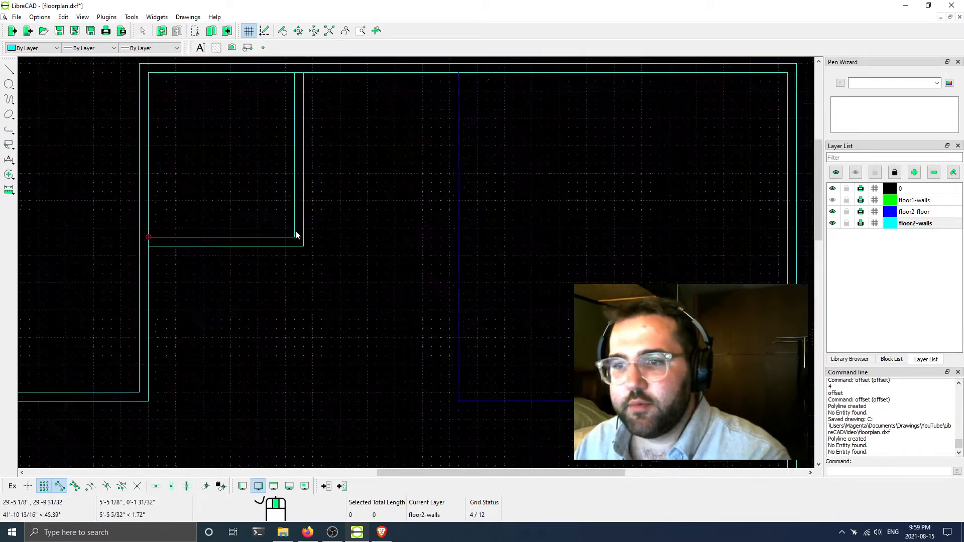
pyautogui.scroll(-4, 145, 238)
pyautogui.click(212, 206)
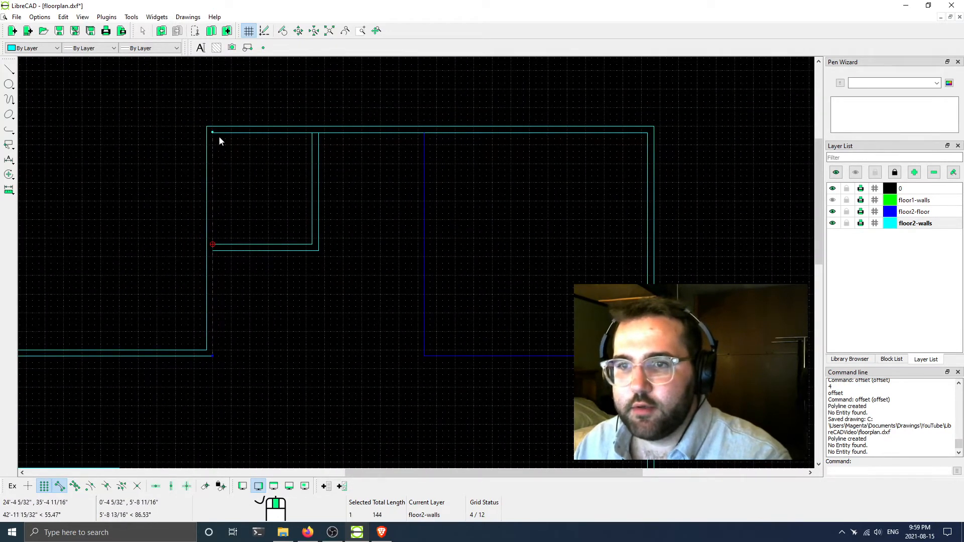
pyautogui.moveTo(213, 133); pyautogui.dragTo(213, 250)
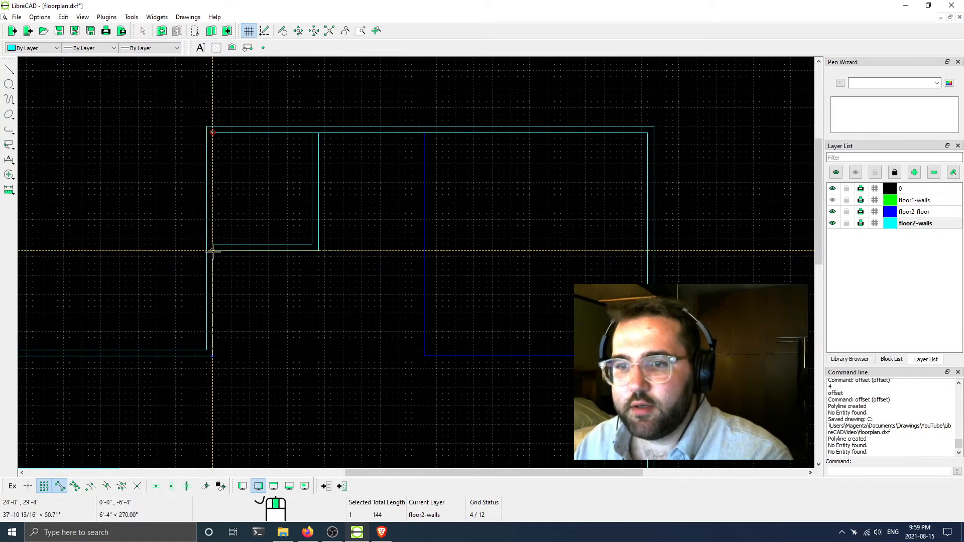
pyautogui.press('Escape')
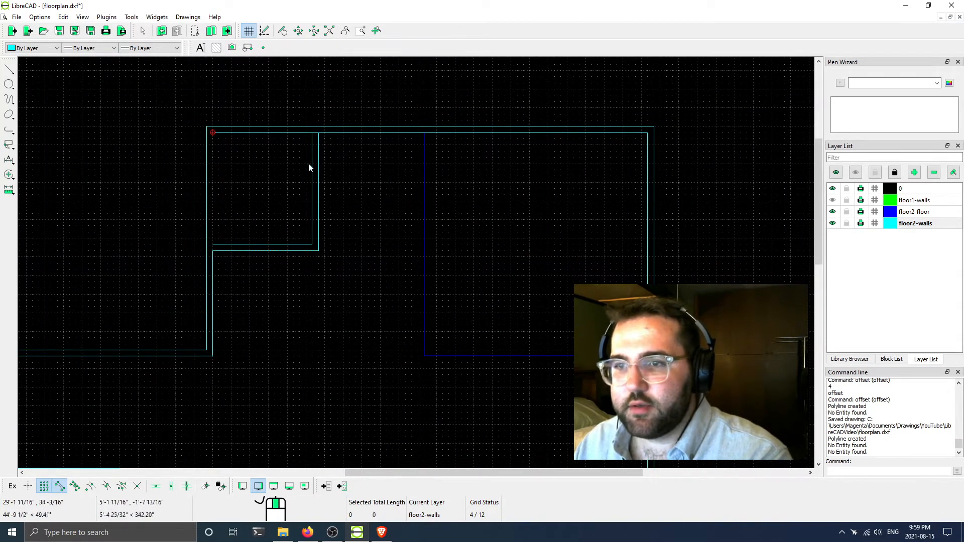
# Shorten the top wall's inner line by moving its left end 5'-8" right to the new partition's outer face
pyautogui.click(292, 133)
pyautogui.press('Escape')
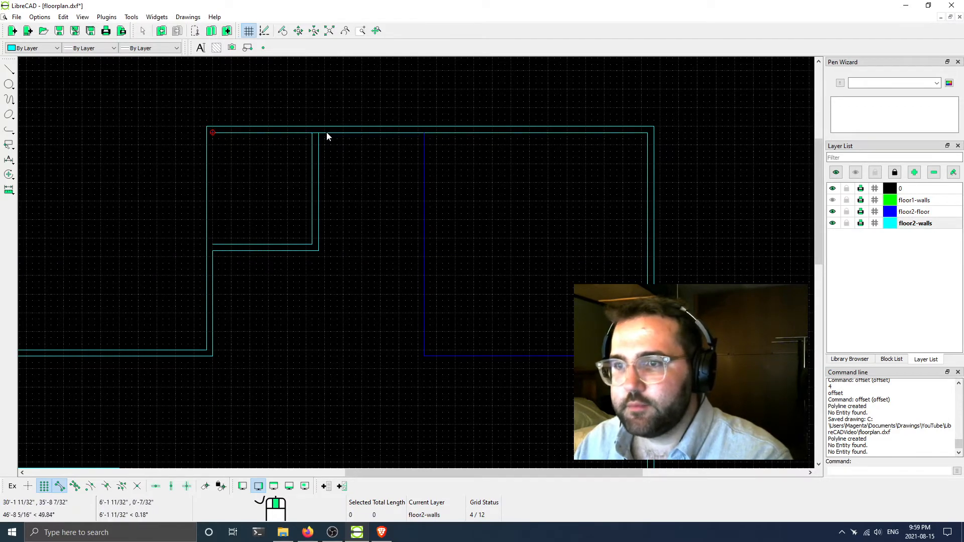
pyautogui.click(211, 132)
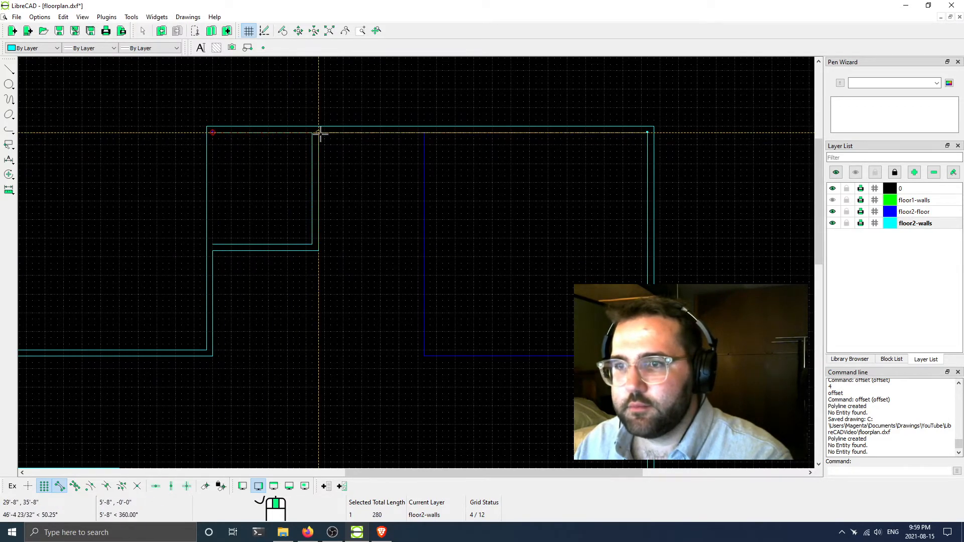
pyautogui.click(319, 133)
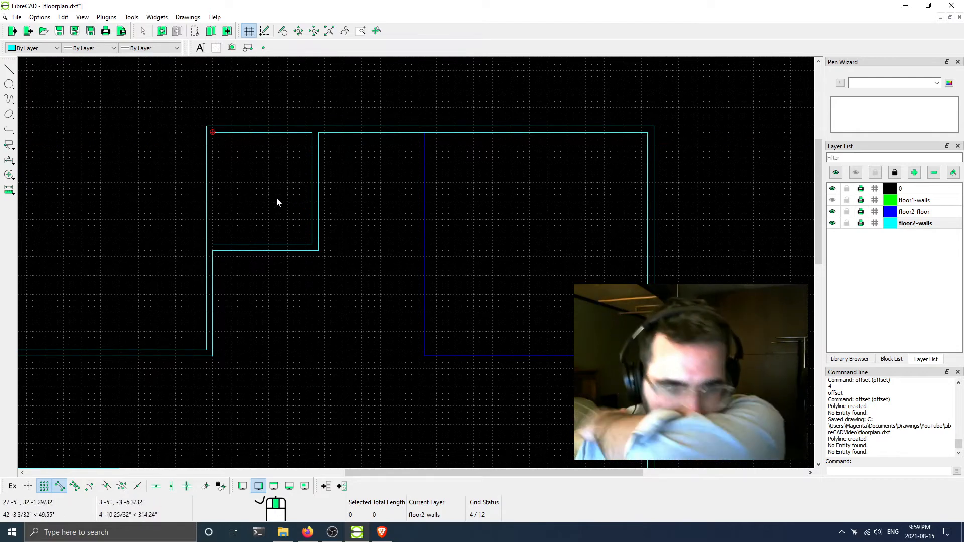
# Draw a vertical line from the small room's top-left inner corner down to the partition's inner line to close the room's left side
pyautogui.moveTo(224, 145); pyautogui.dragTo(47, 103)
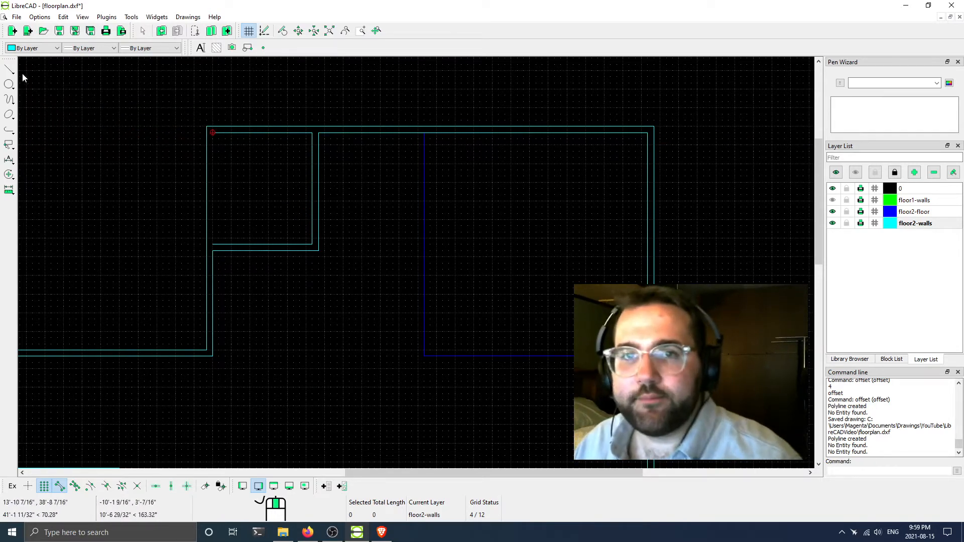
pyautogui.click(9, 69)
pyautogui.click(40, 69)
pyautogui.click(213, 133)
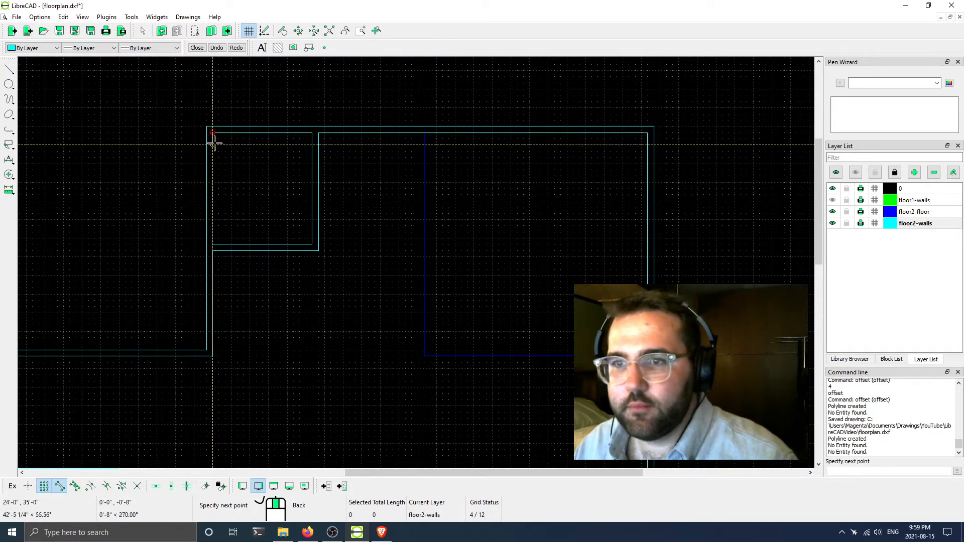
pyautogui.rightClick(212, 243)
pyautogui.rightClick(213, 243)
pyautogui.scroll(-6, 293, 294)
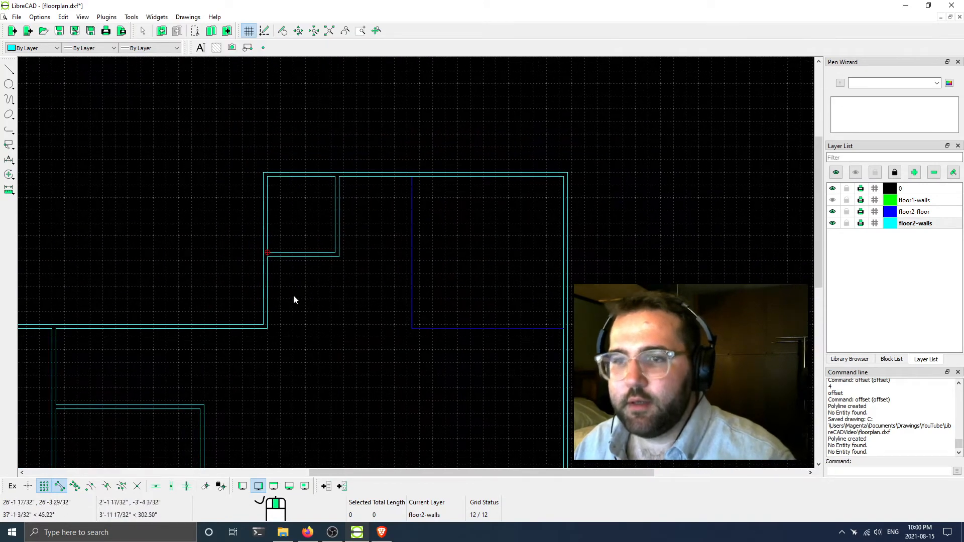
pyautogui.moveTo(304, 337); pyautogui.dragTo(275, 253, button='middle')
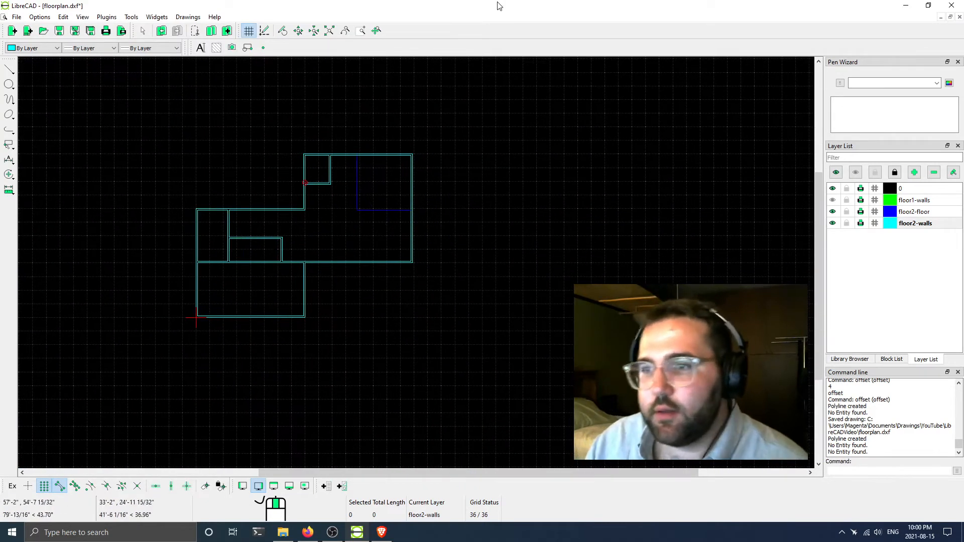
pyautogui.scroll(2, 313, 218)
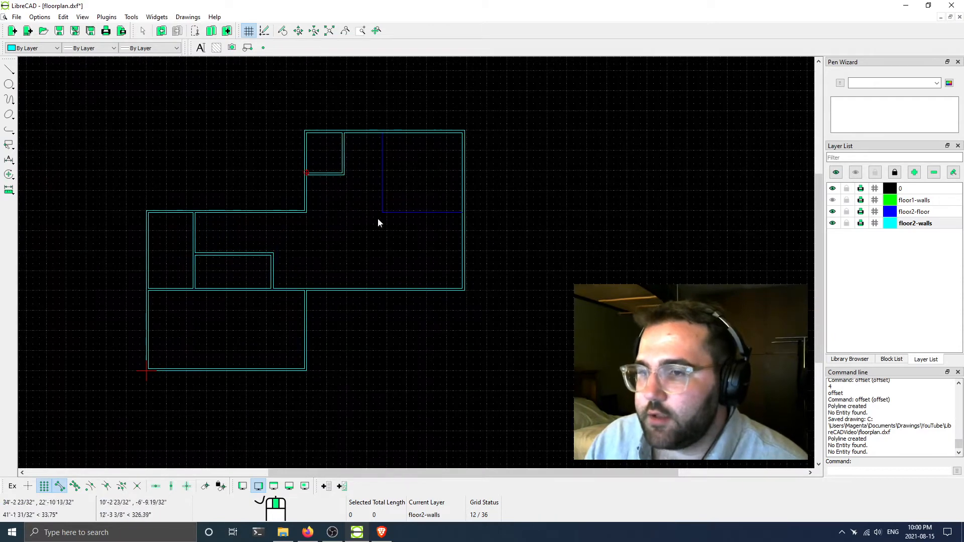
# Move the horizontal floor line near the middle of the right wall from floor2-floor onto the floor2-walls layer
pyautogui.scroll(-1, 347, 195)
pyautogui.scroll(2, 450, 246)
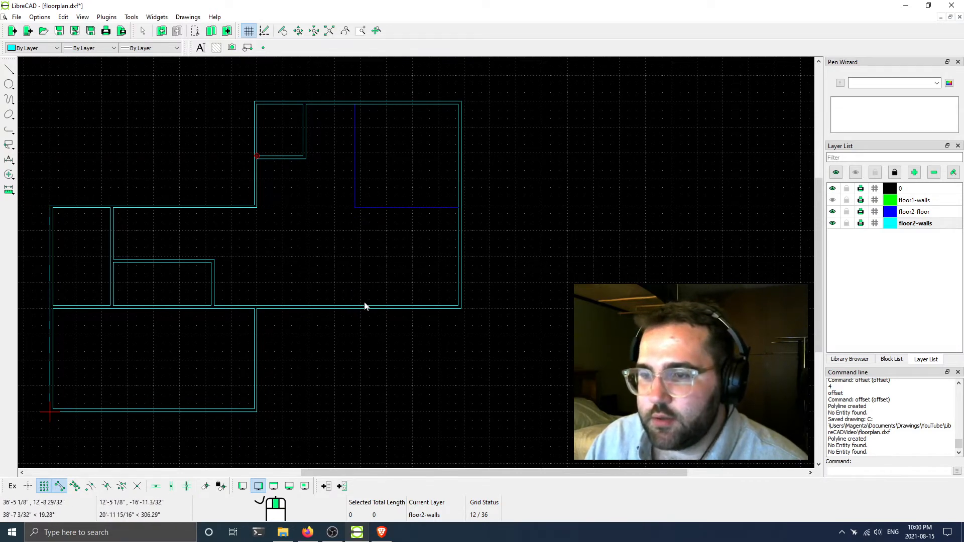
pyautogui.scroll(2, 400, 213)
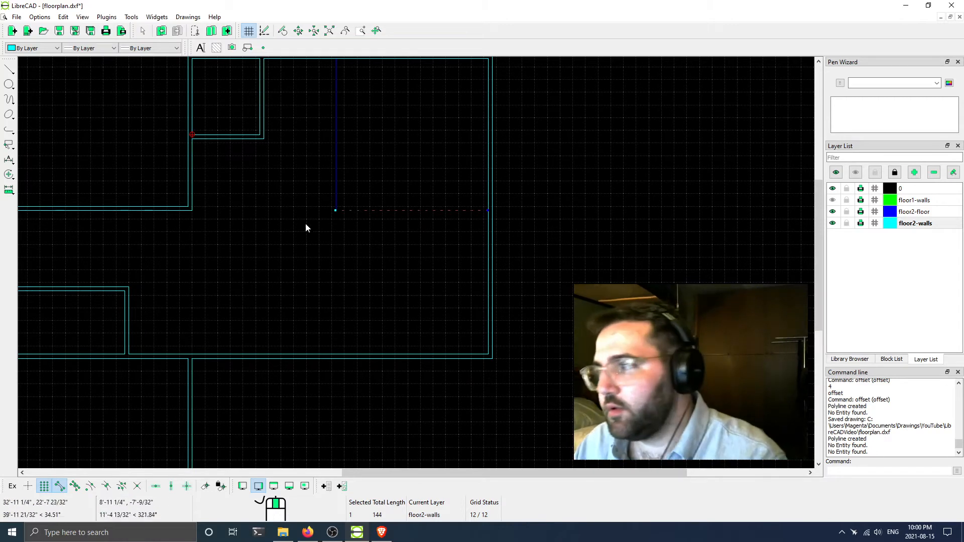
pyautogui.rightClick(363, 215)
pyautogui.click(396, 261)
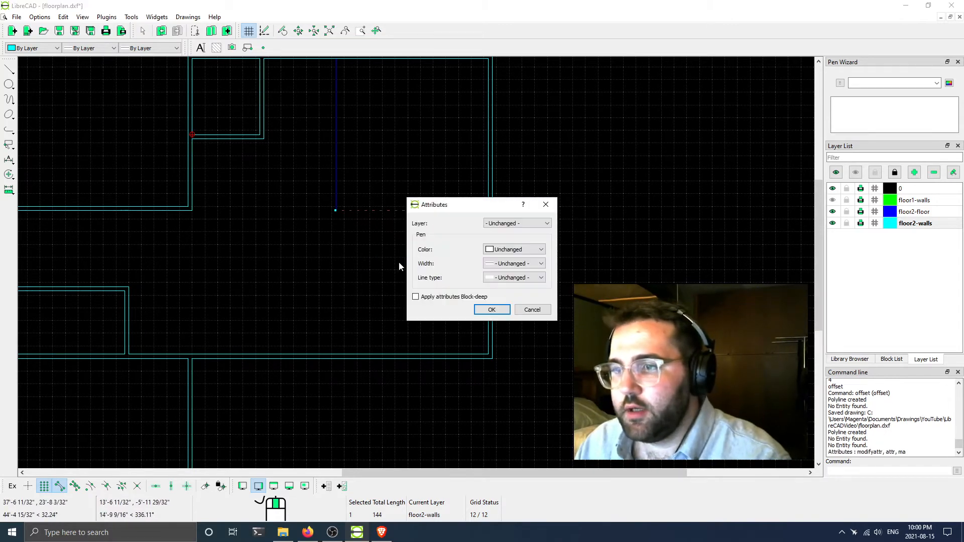
pyautogui.click(503, 224)
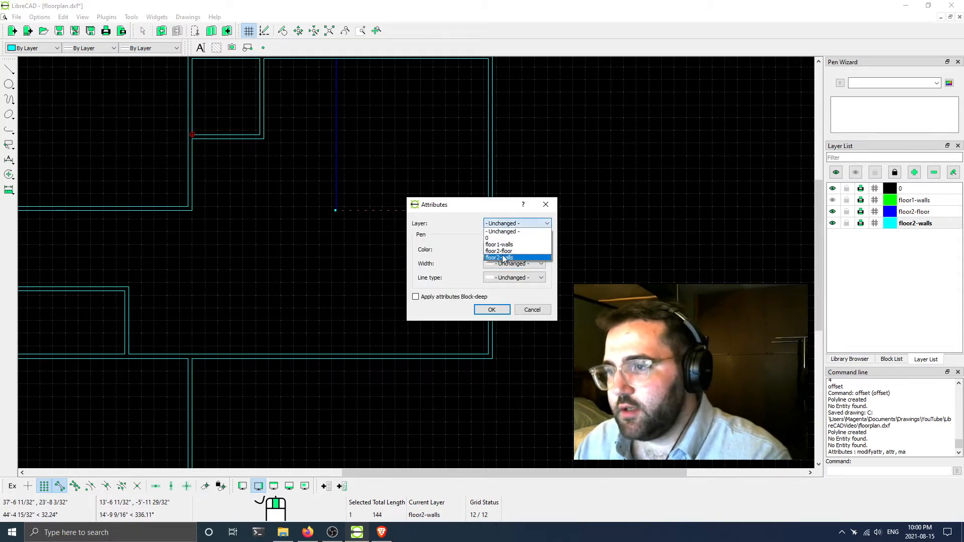
pyautogui.click(502, 258)
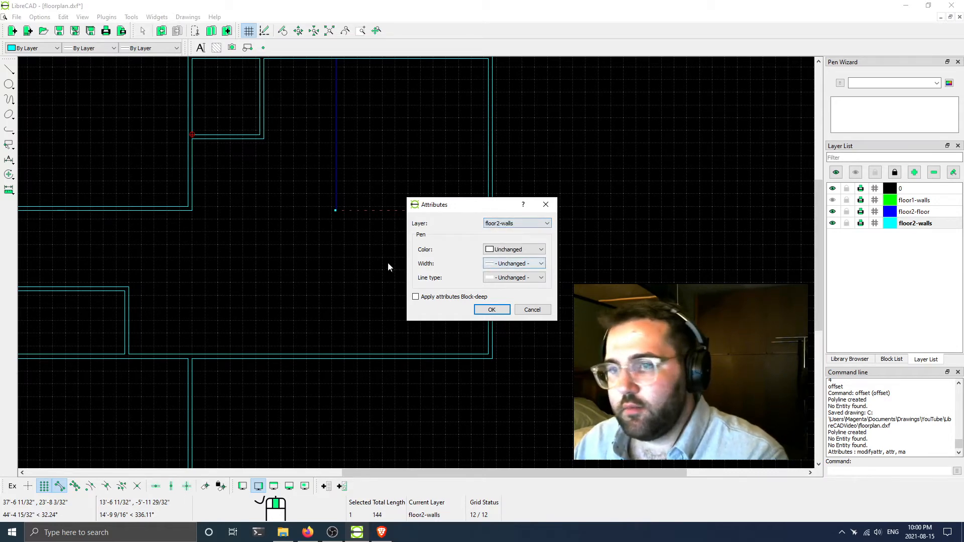
pyautogui.click(490, 311)
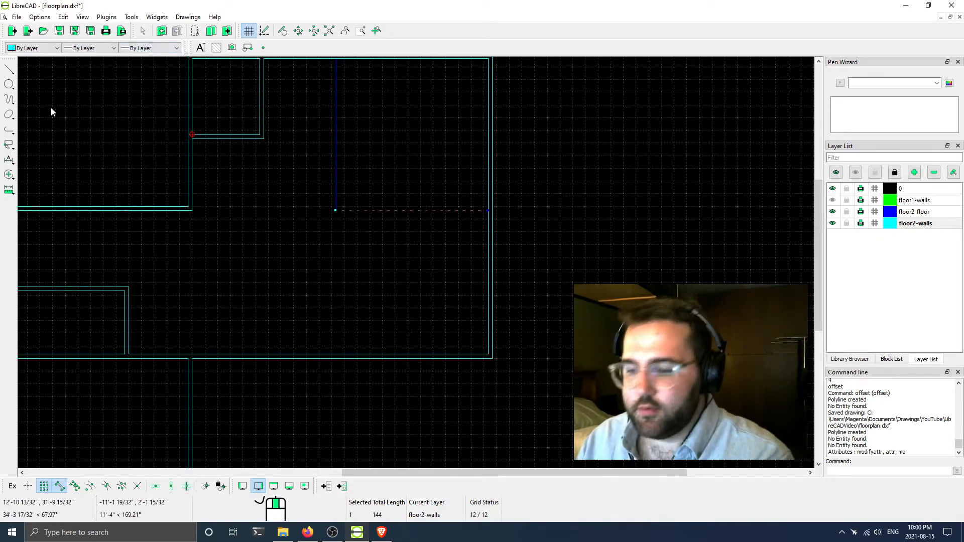
# Offset the reassigned horizontal line by 4 on its lower side to form the new partition
pyautogui.write('set')
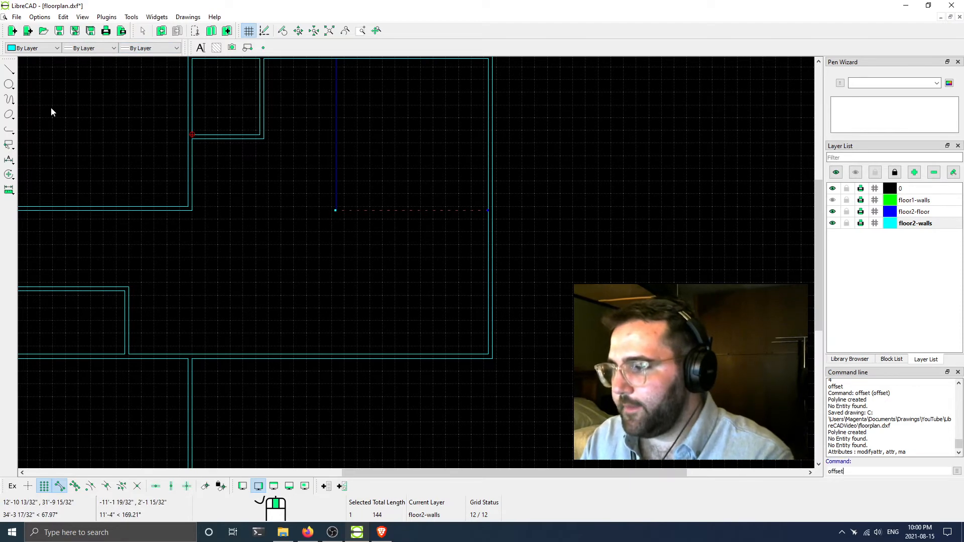
pyautogui.press('Return')
pyautogui.write('4')
pyautogui.press('Return')
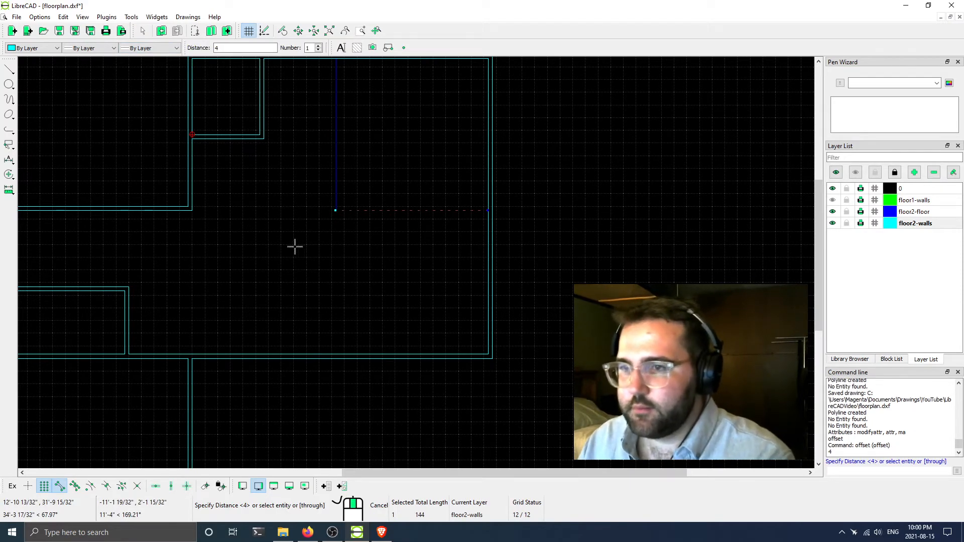
pyautogui.click(383, 215)
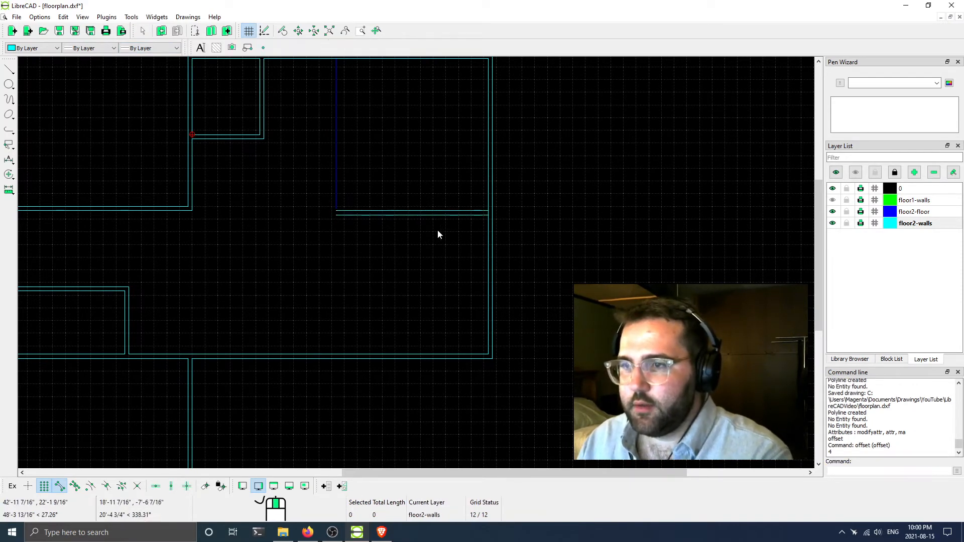
# Shorten the right exterior wall's inner line to a length of 132 by moving its top end down to the new partition's lower face
pyautogui.scroll(3, 404, 219)
pyautogui.scroll(1, 498, 208)
pyautogui.click(480, 248)
pyautogui.scroll(-6, 475, 238)
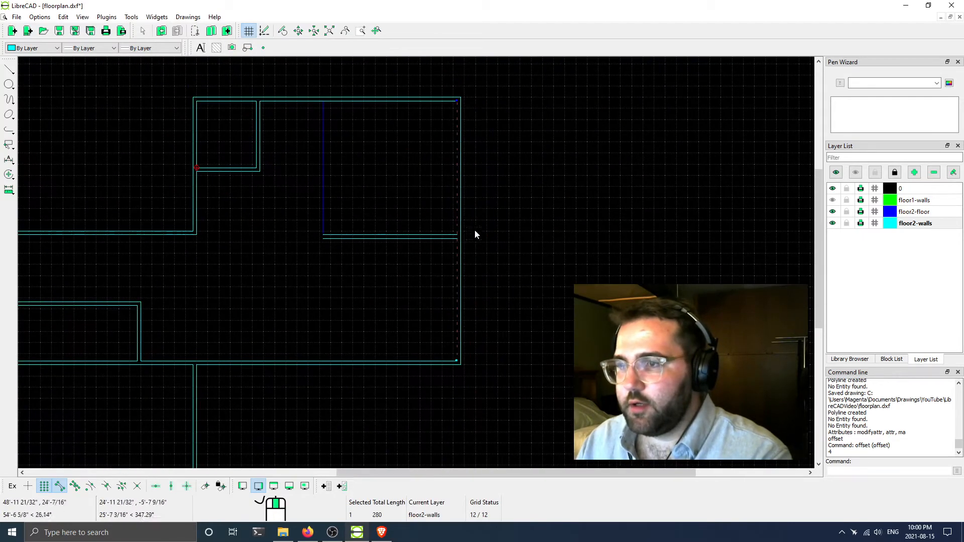
pyautogui.press('Delete')
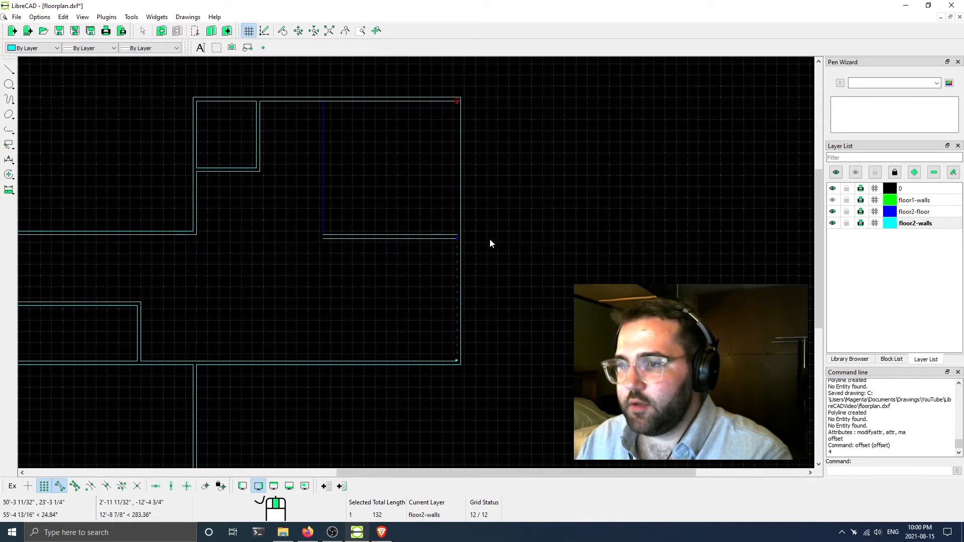
# Draw a 12'-0" vertical line from the right end of the partition's upper face to the top-right inner corner
pyautogui.scroll(1, 420, 200)
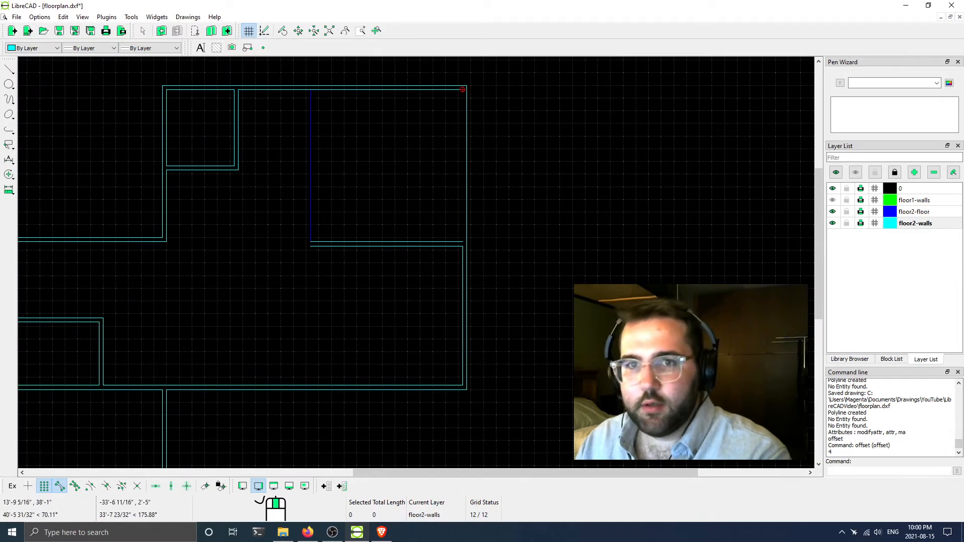
pyautogui.click(10, 70)
pyautogui.click(40, 69)
pyautogui.click(461, 242)
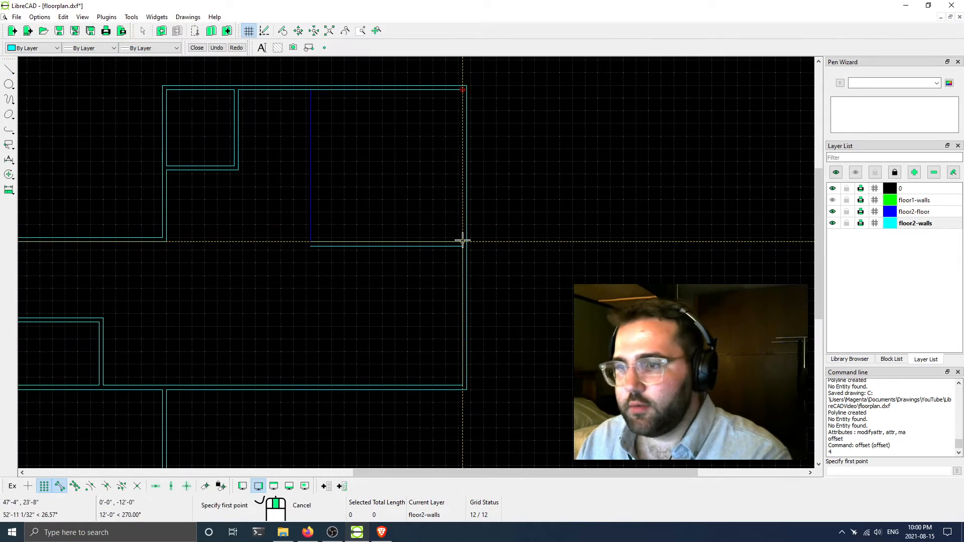
pyautogui.click(463, 91)
pyautogui.rightClick(464, 98)
pyautogui.rightClick(465, 99)
# Make the floor1-walls layer visible together with the second-floor layers
pyautogui.scroll(-4, 409, 226)
pyautogui.scroll(4, 350, 214)
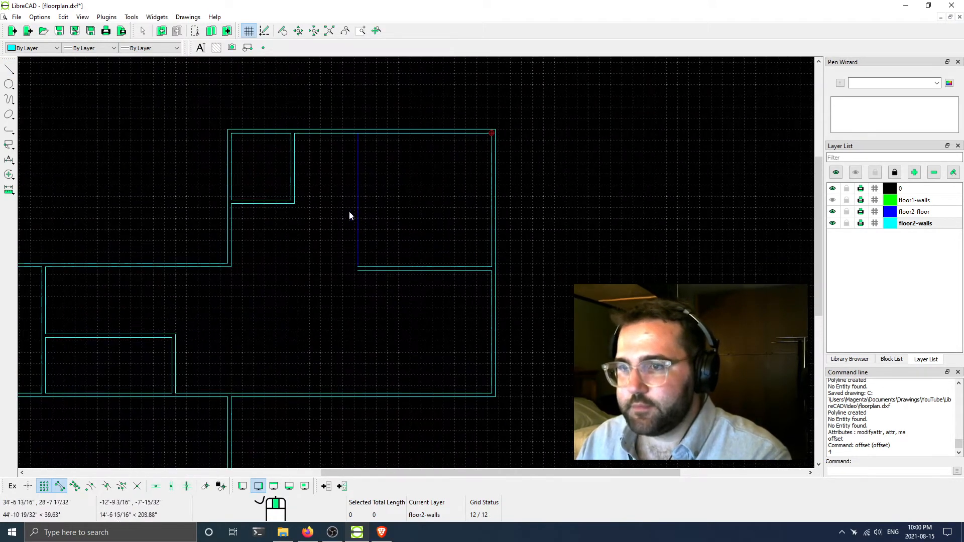
pyautogui.scroll(1, 369, 305)
pyautogui.moveTo(351, 293); pyautogui.dragTo(358, 250, button='middle')
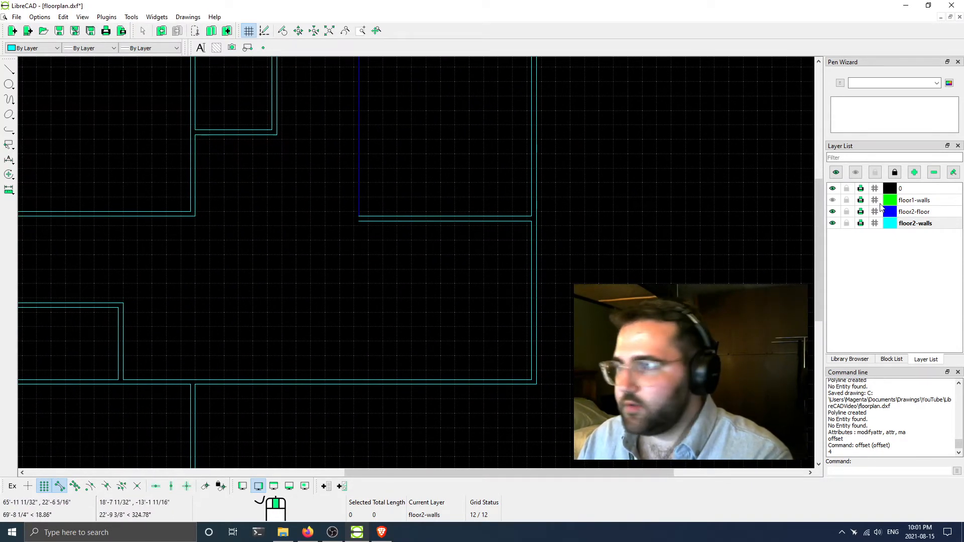
pyautogui.click(832, 201)
# Examine how the second-floor rooms and partitions line up with the first-floor walls across the whole plan
pyautogui.scroll(-5, 415, 303)
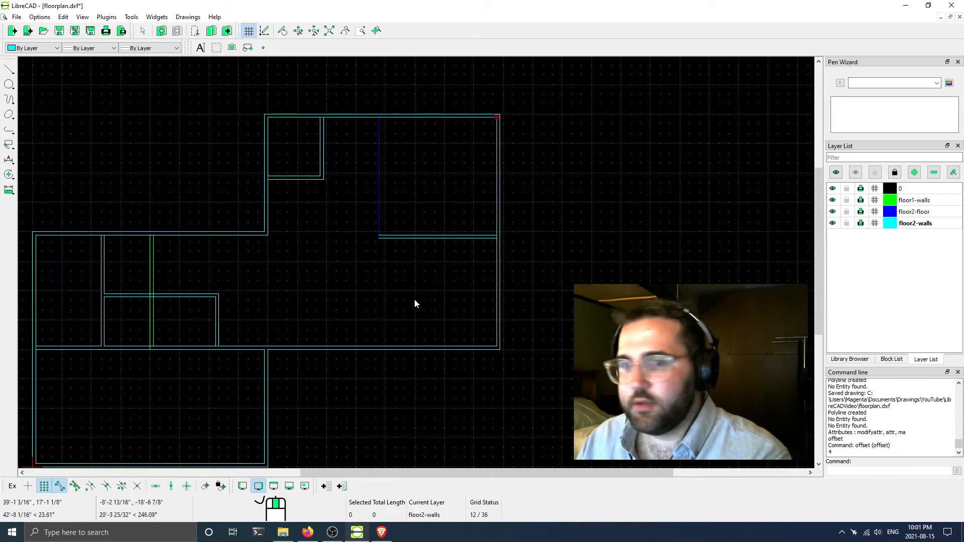
pyautogui.scroll(2, 377, 301)
pyautogui.scroll(4, 209, 274)
pyautogui.scroll(2, 312, 277)
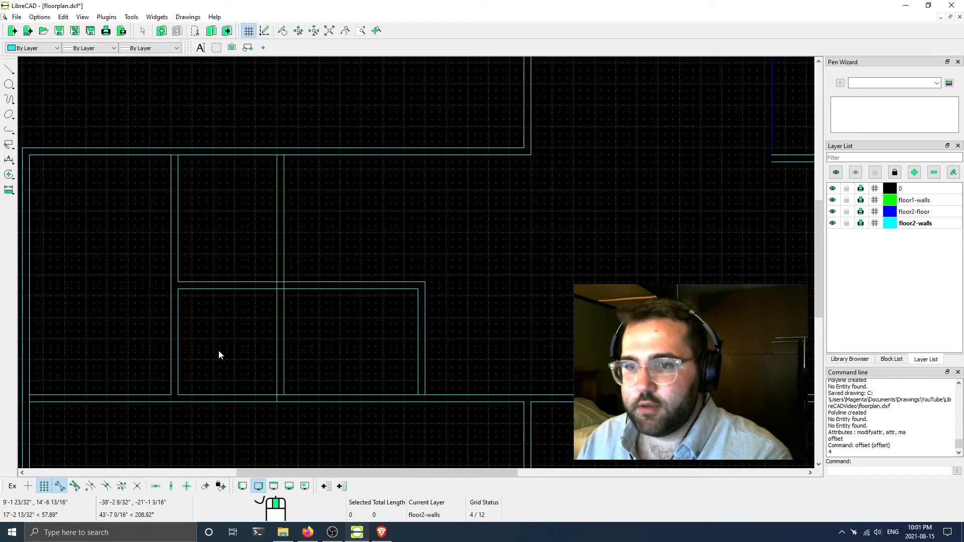
pyautogui.moveTo(273, 333); pyautogui.dragTo(239, 251, button='middle')
pyautogui.scroll(-2, 287, 201)
pyautogui.scroll(-1, 300, 210)
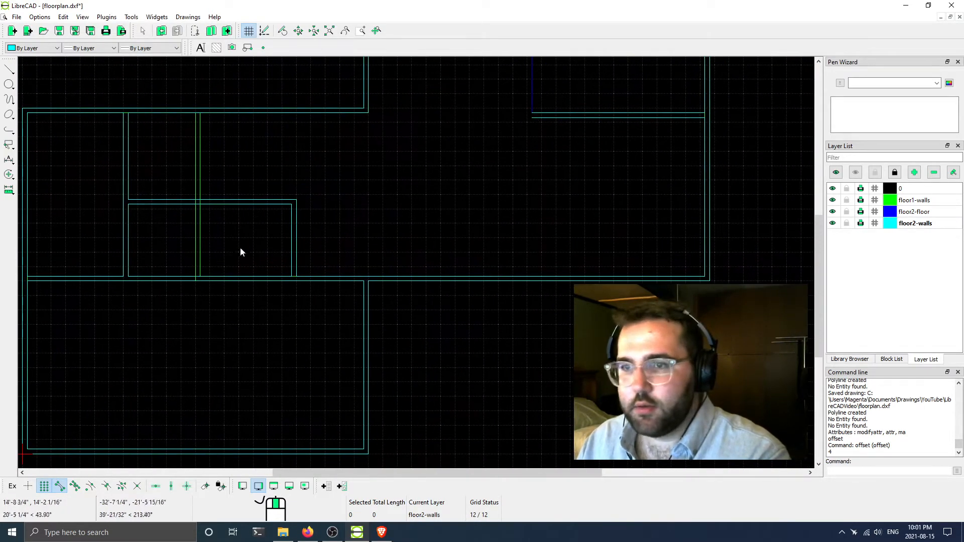
pyautogui.scroll(-1, 396, 248)
pyautogui.moveTo(396, 248); pyautogui.dragTo(269, 335, button='middle')
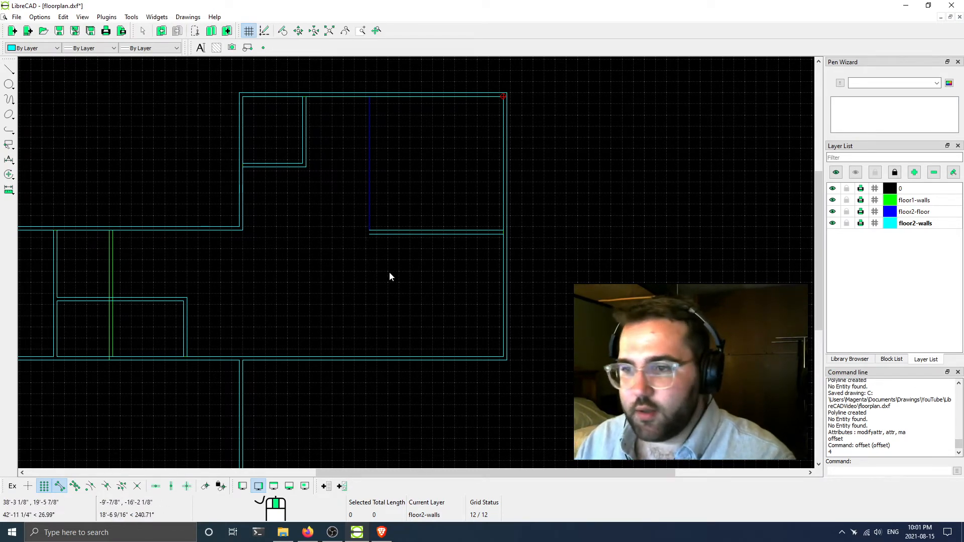
pyautogui.moveTo(300, 196); pyautogui.dragTo(358, 226, button='middle')
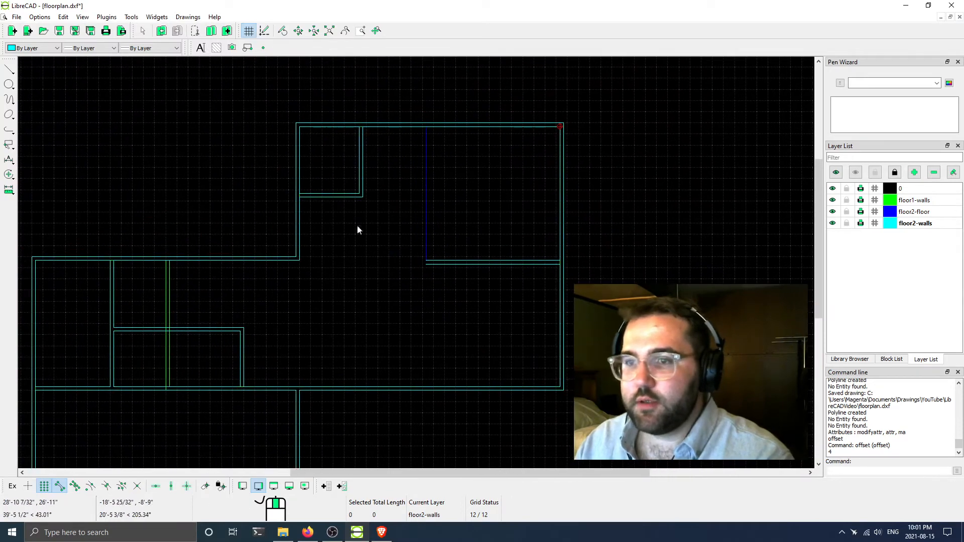
pyautogui.scroll(1, 312, 199)
pyautogui.scroll(1, 356, 196)
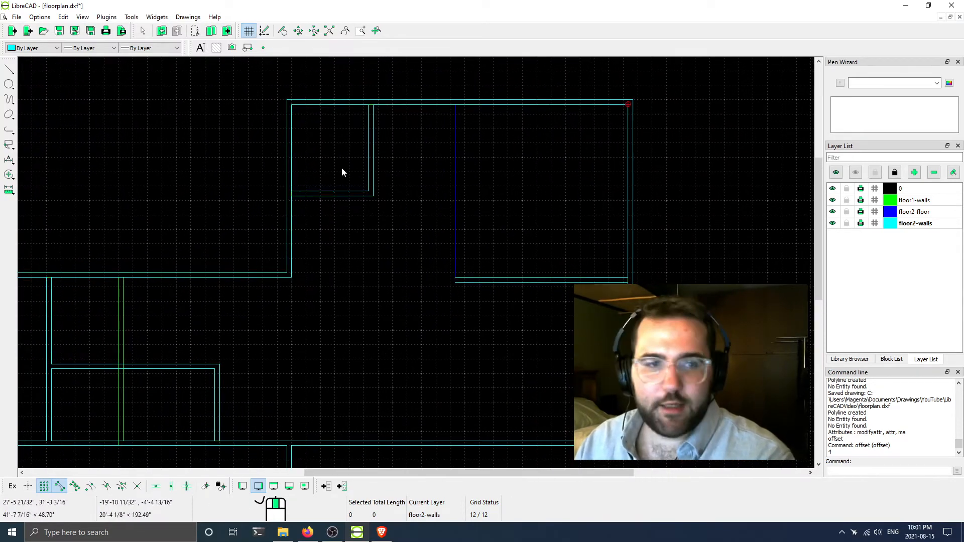
pyautogui.scroll(-1, 347, 181)
pyautogui.moveTo(383, 213); pyautogui.dragTo(357, 246, button='middle')
pyautogui.scroll(2, 292, 195)
pyautogui.moveTo(296, 201); pyautogui.dragTo(317, 216, button='middle')
pyautogui.scroll(1, 347, 269)
pyautogui.scroll(1, 339, 253)
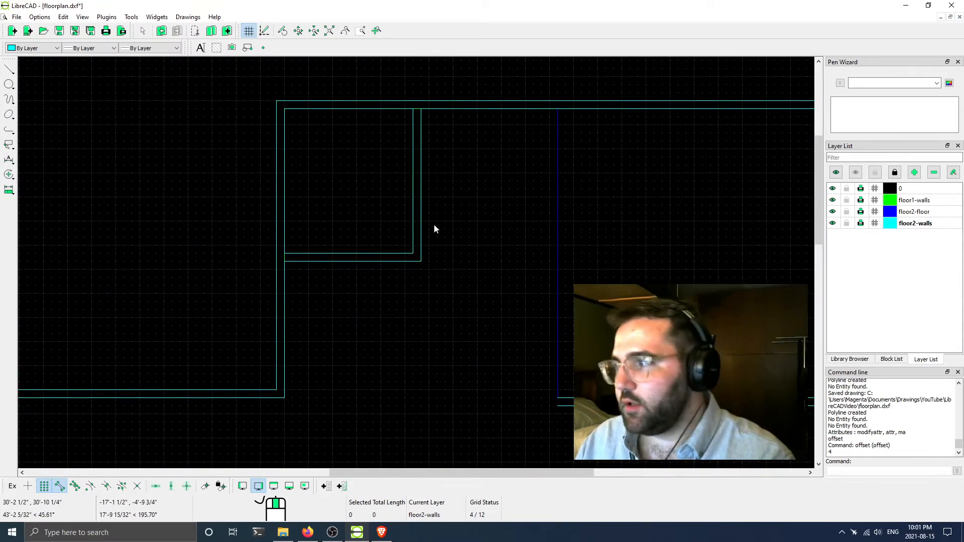
pyautogui.moveTo(434, 228); pyautogui.dragTo(329, 190, button='middle')
pyautogui.scroll(-1, 330, 189)
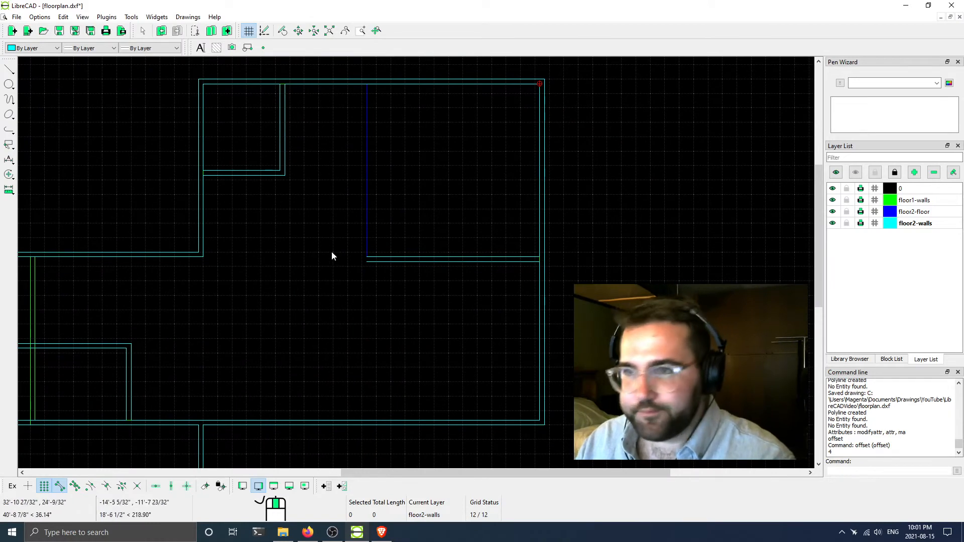
pyautogui.scroll(-3, 342, 250)
pyautogui.moveTo(348, 277); pyautogui.dragTo(386, 246, button='middle')
pyautogui.moveTo(443, 233); pyautogui.dragTo(402, 258, button='middle')
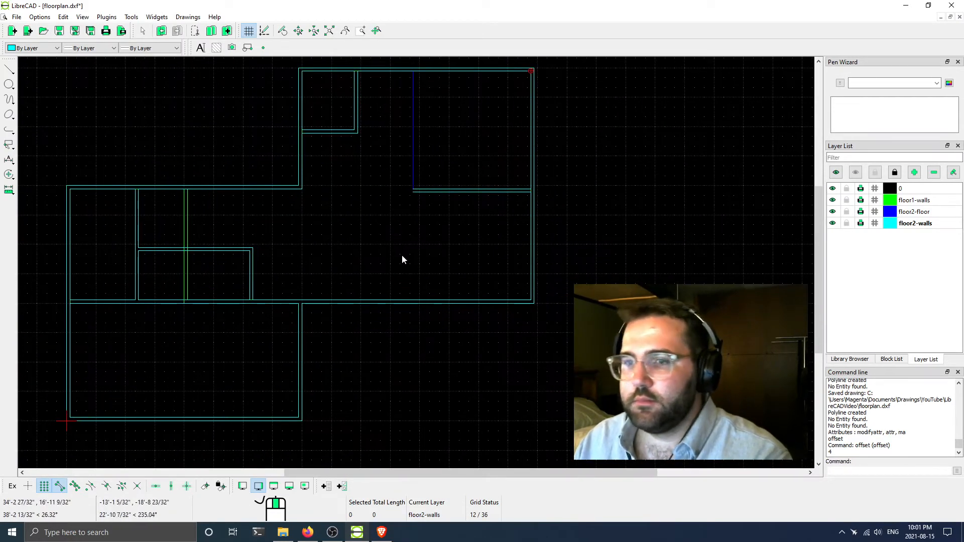
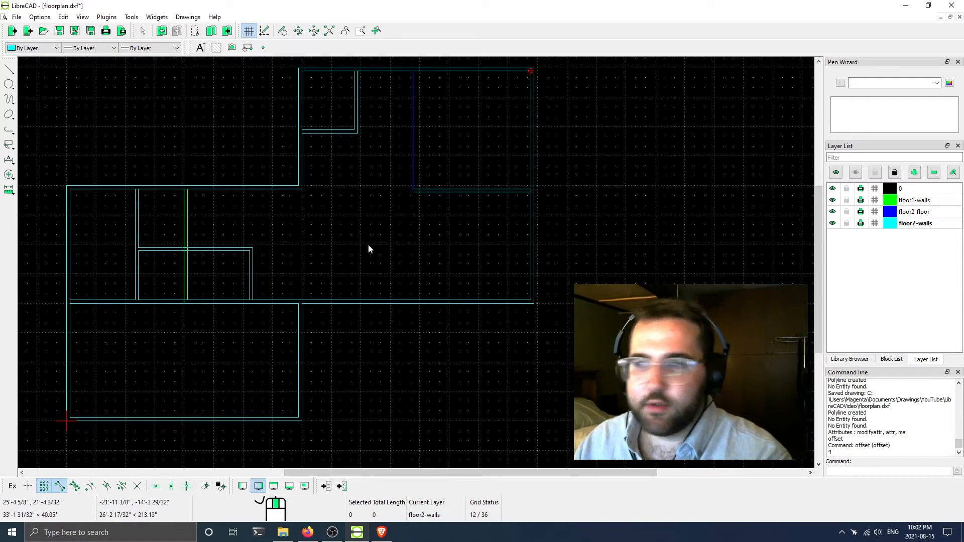
# Create a new layer named floor1-doors with the default pen settings
pyautogui.click(916, 171)
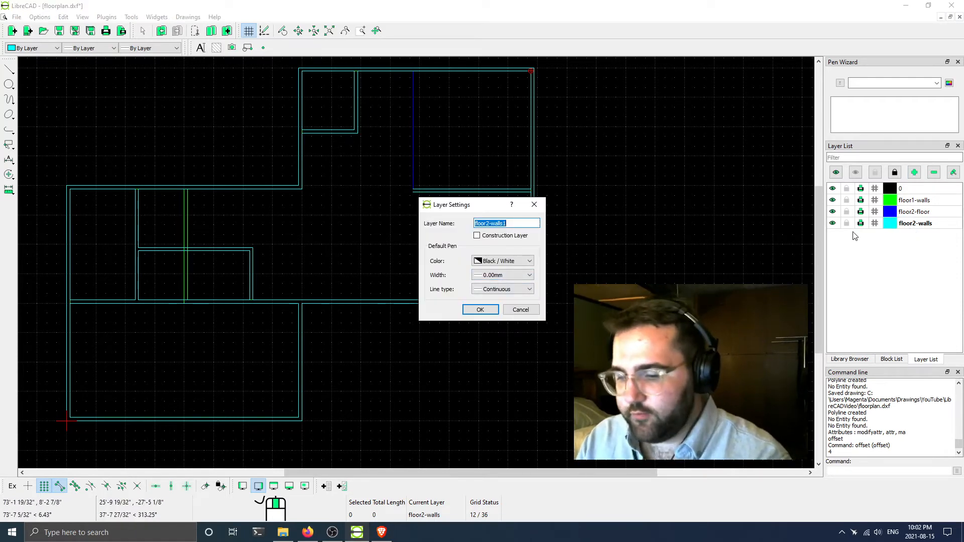
pyautogui.write('floor1-d')
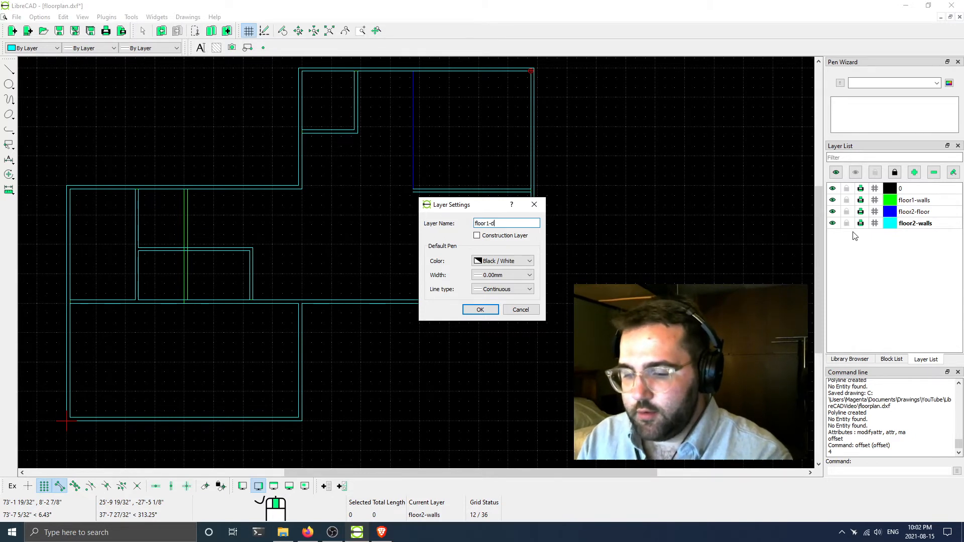
pyautogui.write('oors')
pyautogui.press('Return')
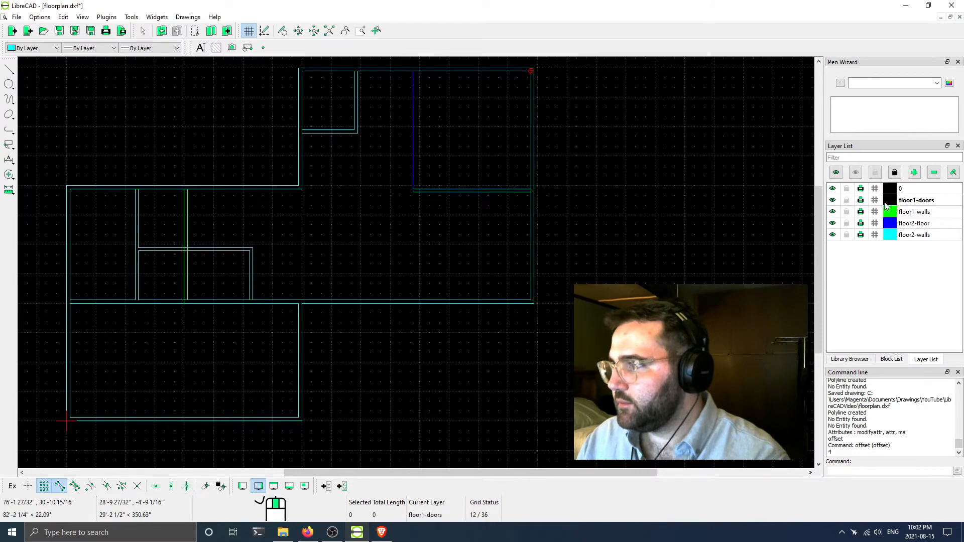
# Hide the floor2-floor and floor2-walls layers, keeping floor1-walls visible
pyautogui.click(831, 212)
pyautogui.click(831, 212)
pyautogui.click(832, 223)
pyautogui.click(832, 235)
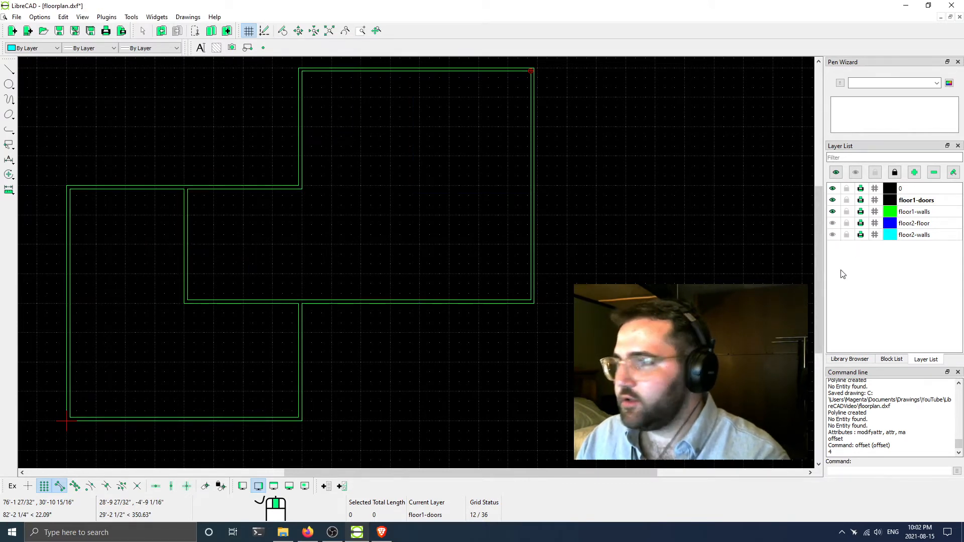
# Examine the first-floor exterior and interior walls for possible door locations, especially around the lower-left wing
pyautogui.moveTo(455, 320)
pyautogui.mouseDown(button='middle')
pyautogui.moveTo(555, 277)
pyautogui.moveTo(418, 298)
pyautogui.mouseUp(button='middle')
pyautogui.scroll(-2, 422, 303)
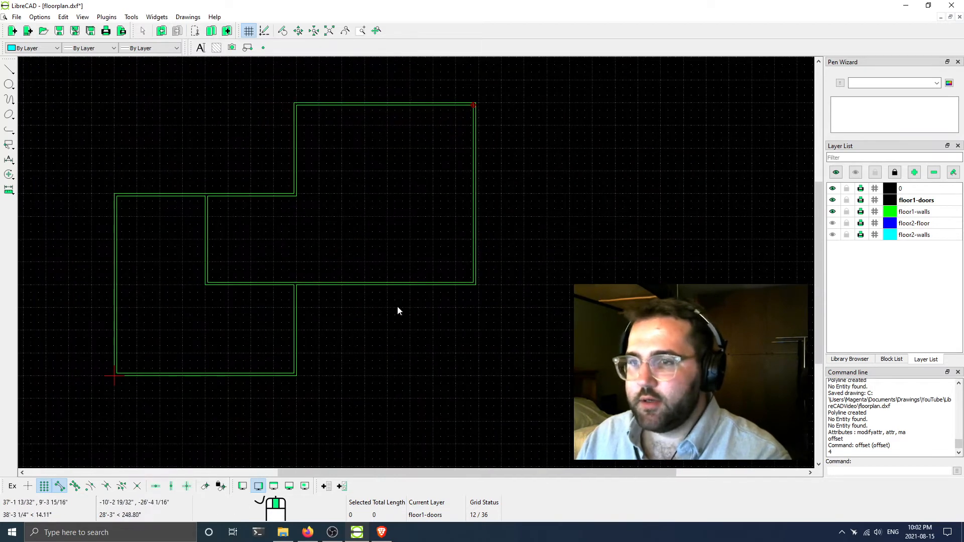
pyautogui.moveTo(324, 369); pyautogui.dragTo(345, 306, button='middle')
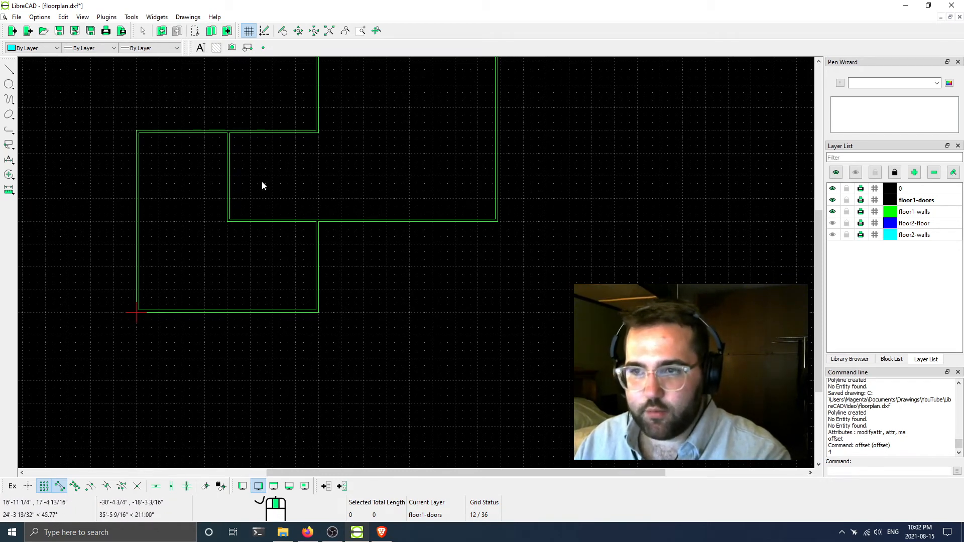
pyautogui.moveTo(101, 239); pyautogui.dragTo(158, 197, button='middle')
pyautogui.moveTo(216, 184); pyautogui.dragTo(228, 241, button='middle')
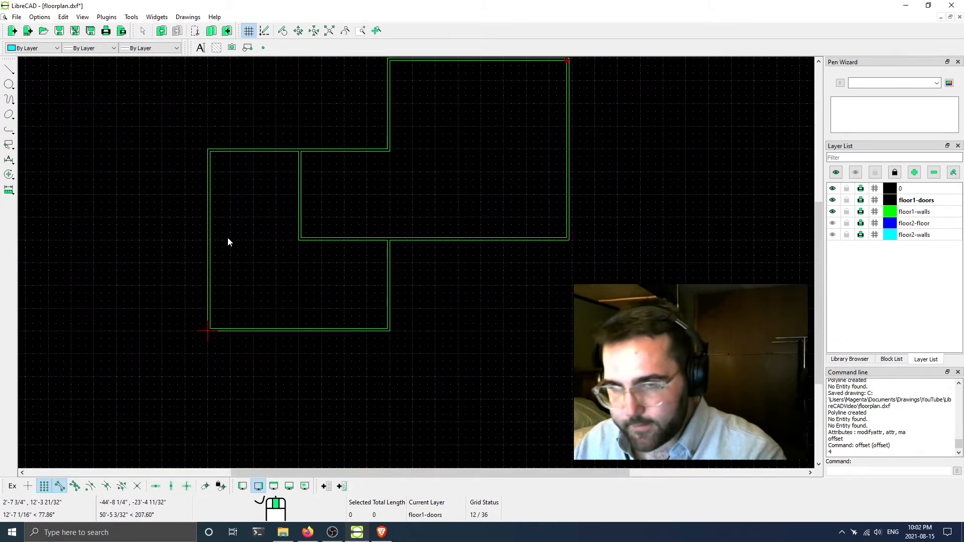
pyautogui.scroll(2, 238, 323)
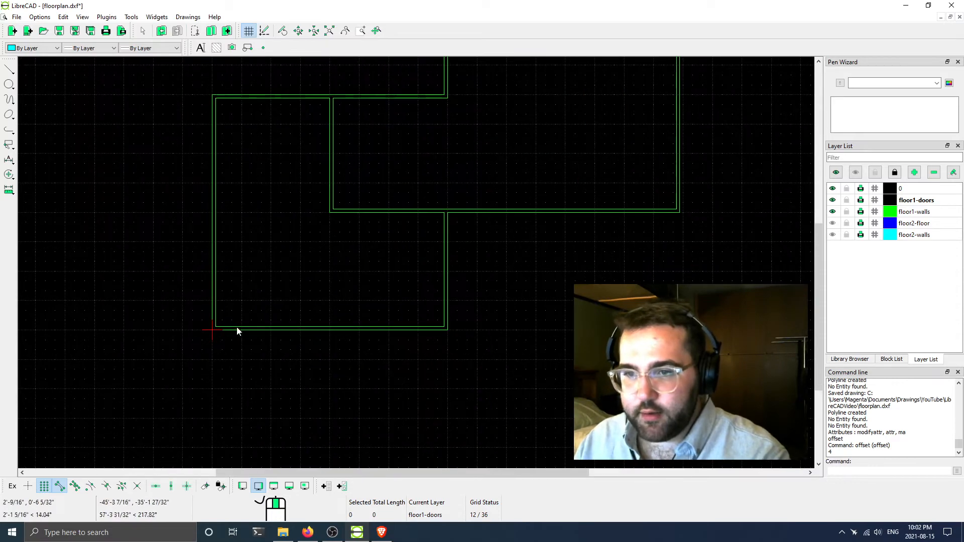
pyautogui.moveTo(245, 244); pyautogui.dragTo(264, 348, button='middle')
pyautogui.scroll(3, 224, 157)
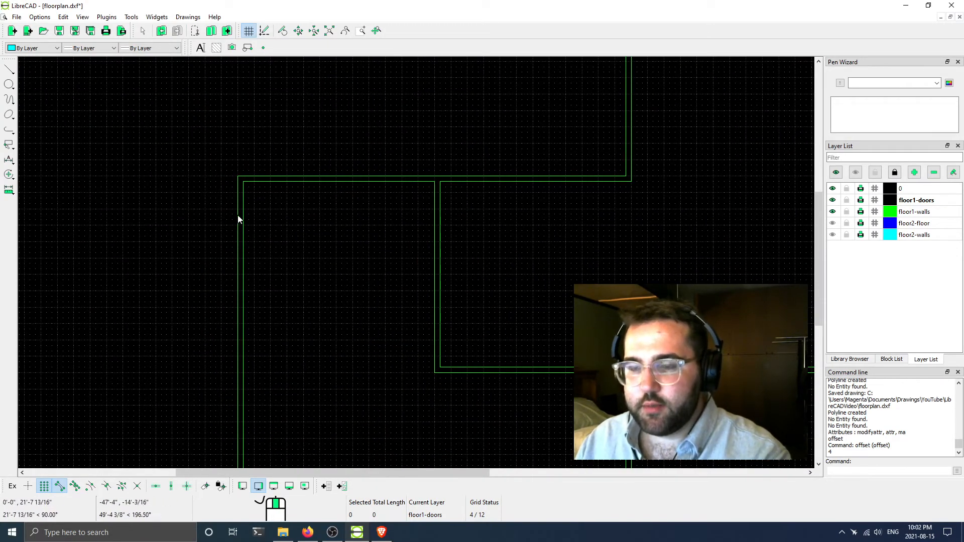
pyautogui.moveTo(293, 433); pyautogui.dragTo(244, 152, button='middle')
pyautogui.scroll(-5, 294, 263)
pyautogui.moveTo(328, 293); pyautogui.dragTo(319, 297, button='middle')
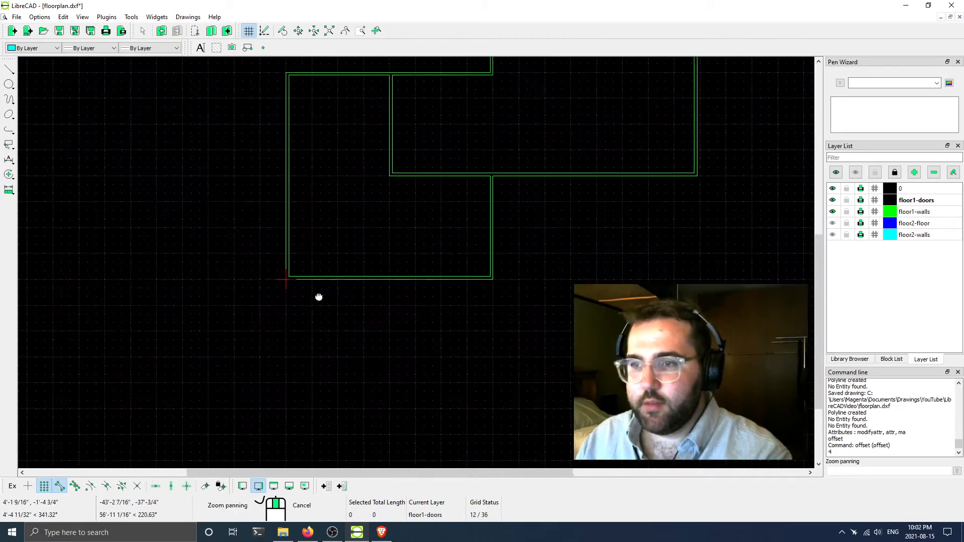
# Compare the first-floor walls with the second-floor layout by temporarily showing the floor2-walls layer and hiding it again
pyautogui.moveTo(319, 297); pyautogui.dragTo(307, 329)
pyautogui.scroll(1, 307, 329)
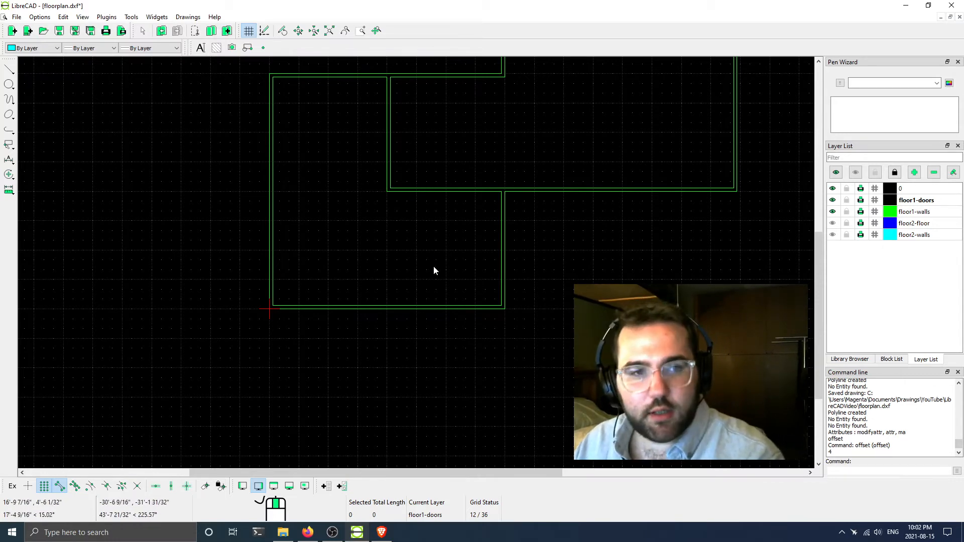
pyautogui.moveTo(419, 215)
pyautogui.mouseDown(button='middle')
pyautogui.moveTo(441, 202)
pyautogui.moveTo(366, 243)
pyautogui.mouseUp(button='middle')
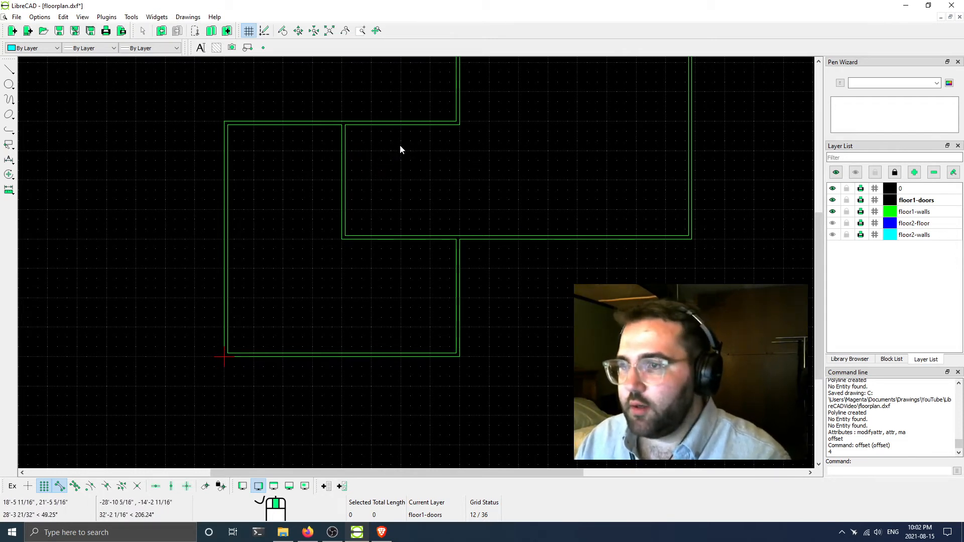
pyautogui.click(832, 235)
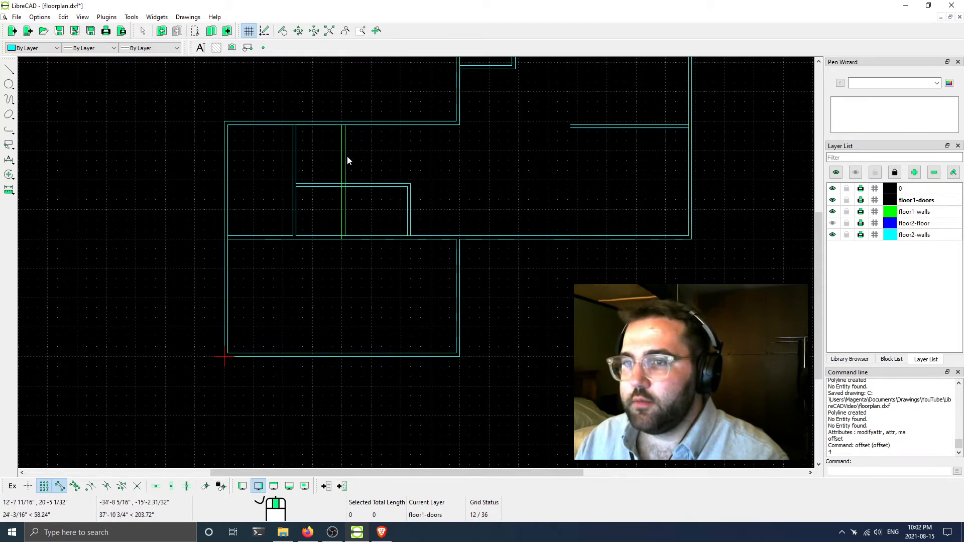
pyautogui.moveTo(308, 160); pyautogui.dragTo(295, 232, button='middle')
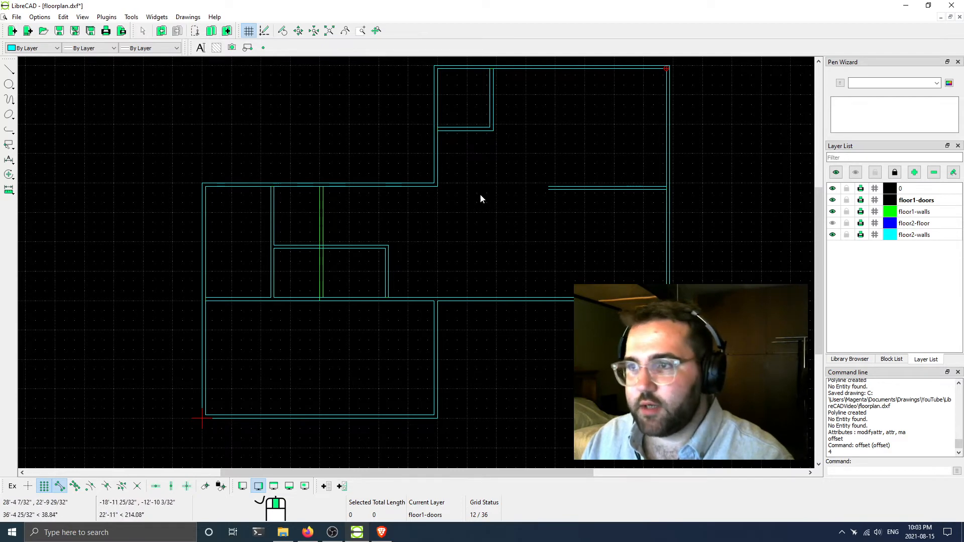
pyautogui.moveTo(480, 199); pyautogui.dragTo(377, 264, button='middle')
pyautogui.scroll(-1, 467, 304)
pyautogui.scroll(1, 432, 302)
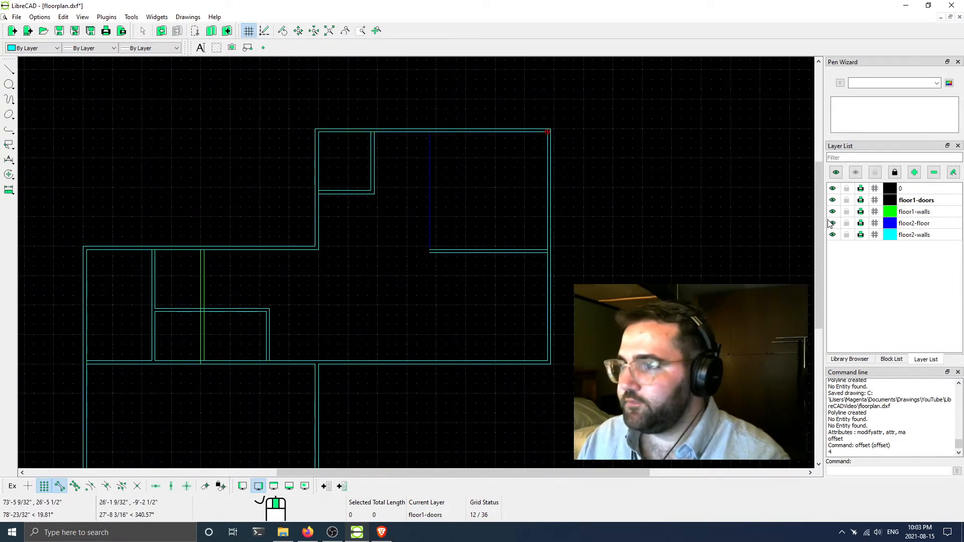
pyautogui.moveTo(356, 314); pyautogui.dragTo(459, 228, button='middle')
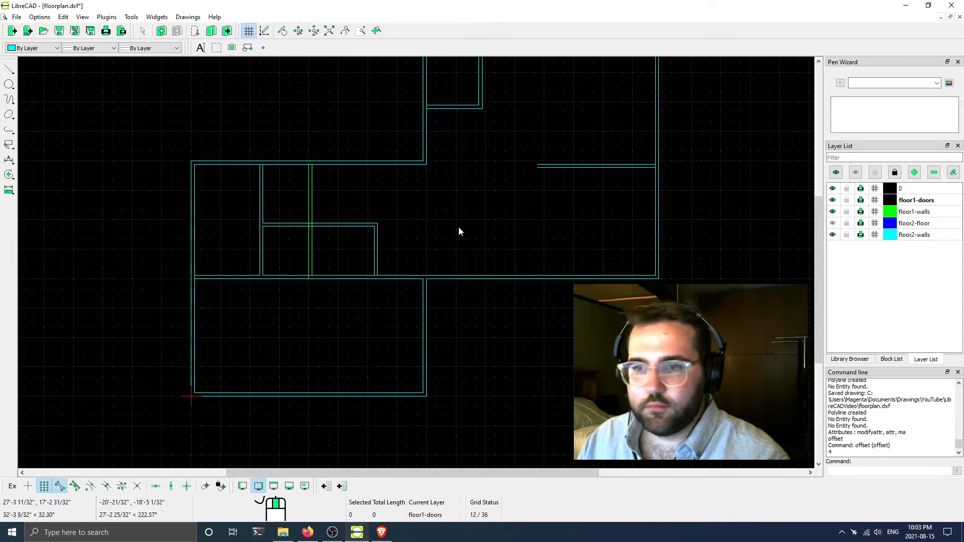
pyautogui.click(832, 235)
pyautogui.moveTo(376, 379); pyautogui.dragTo(422, 308, button='middle')
pyautogui.scroll(2, 421, 313)
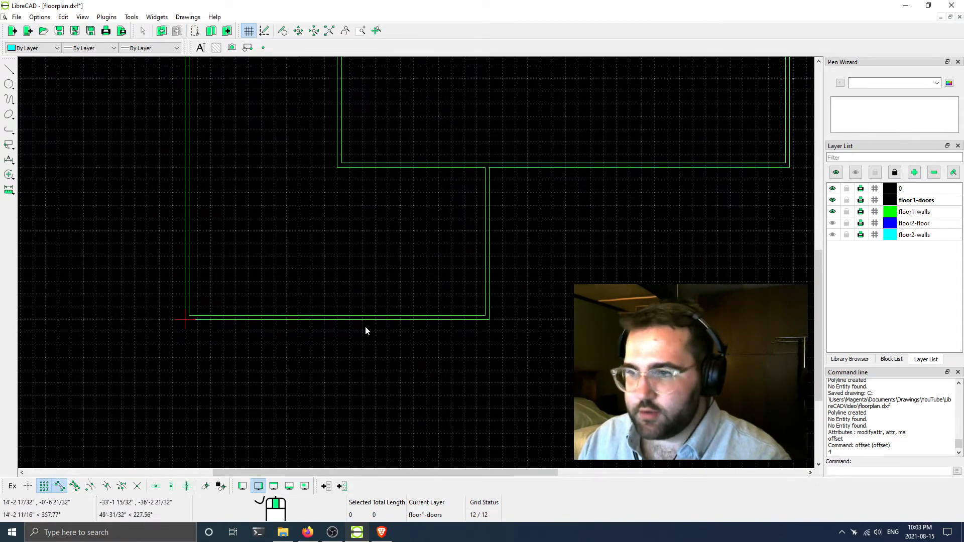
# Make floor1-doors the current layer and start a two-corner rectangle near the plan's lower-left corner
pyautogui.click(916, 200)
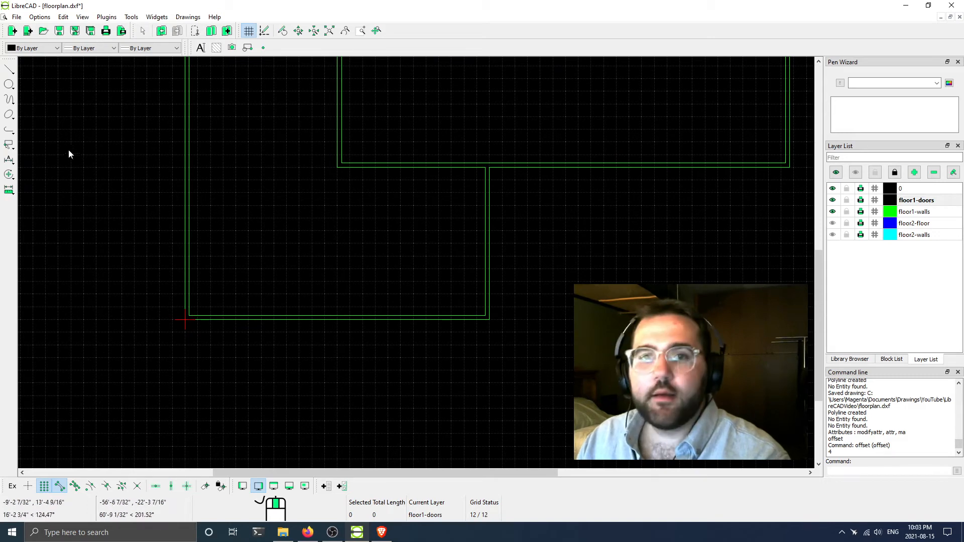
pyautogui.click(10, 75)
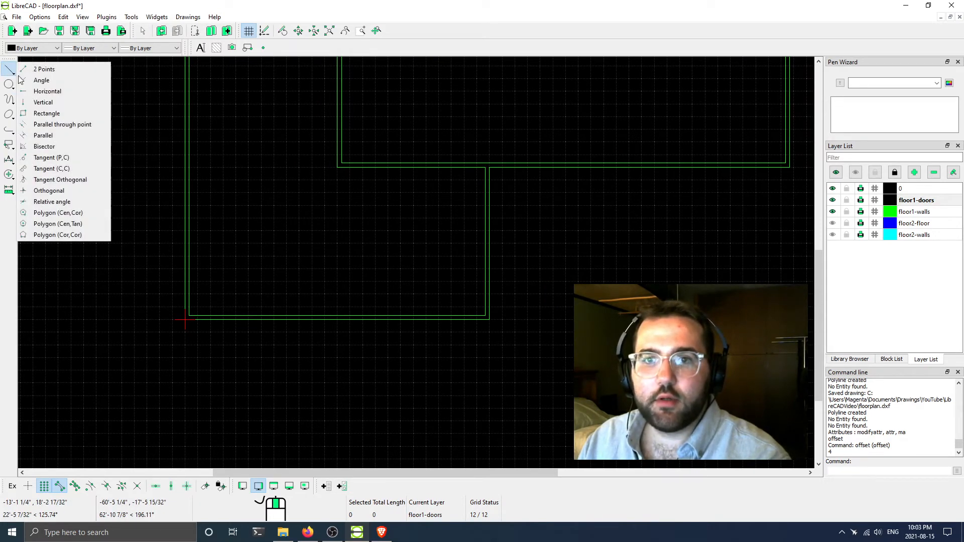
pyautogui.click(43, 114)
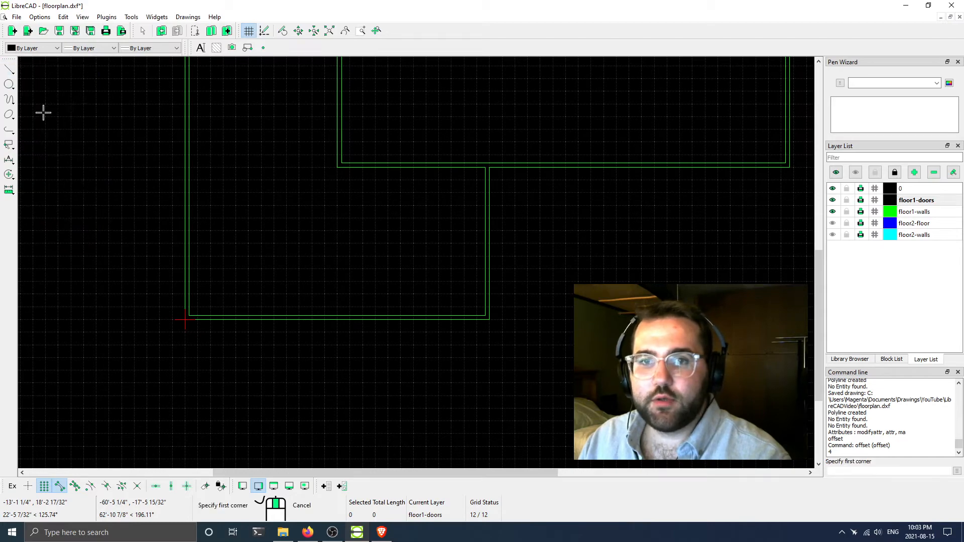
pyautogui.scroll(8, 225, 317)
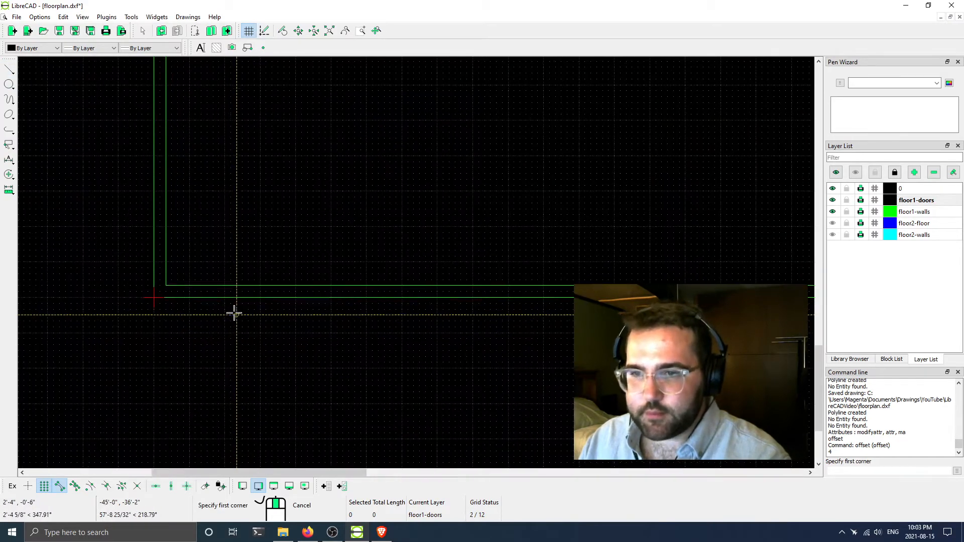
pyautogui.scroll(2, 230, 311)
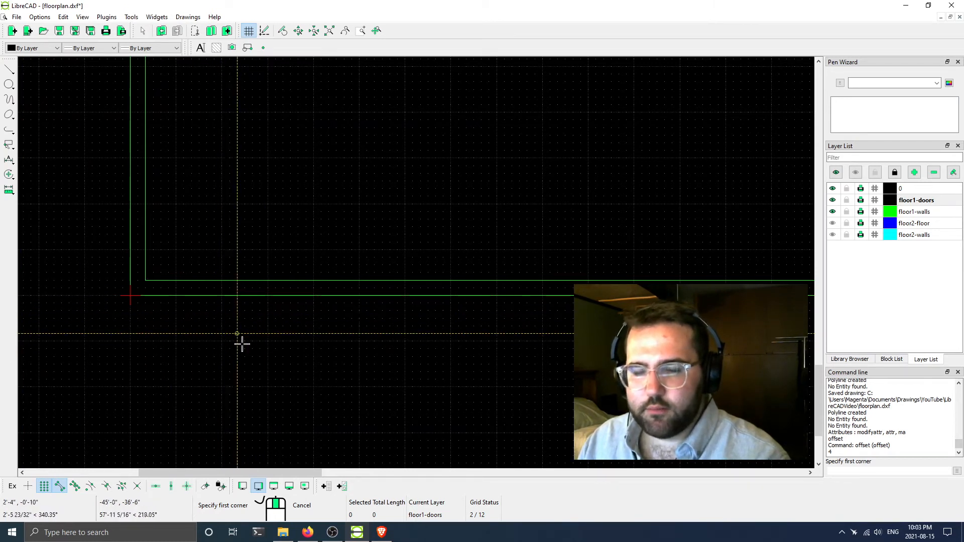
# Switch to Firefox, search the web for "typical exterior door width", and close the browser with its open tabs
pyautogui.click(282, 532)
pyautogui.click(307, 532)
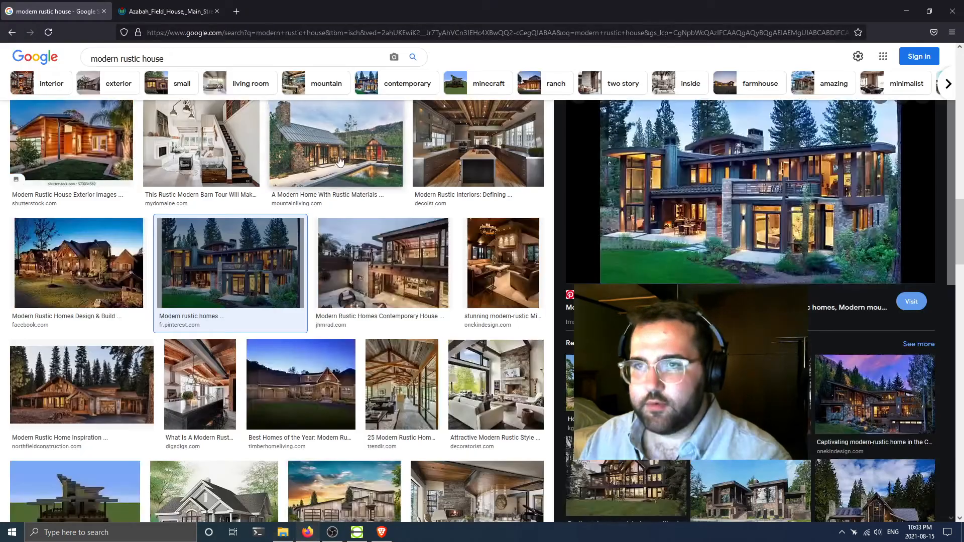
pyautogui.click(226, 32)
pyautogui.write('typo')
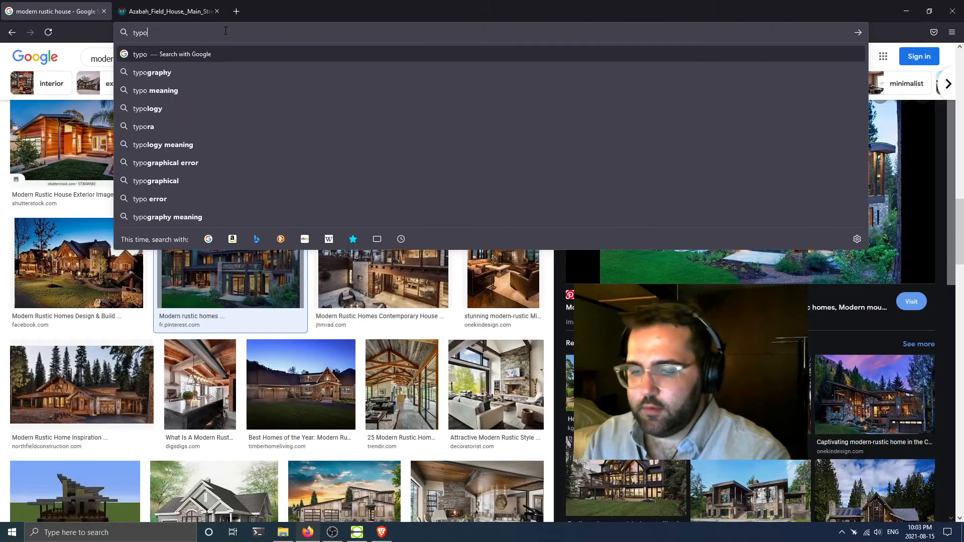
pyautogui.press('BackSpace')
pyautogui.press('BackSpace')
pyautogui.write('pical')
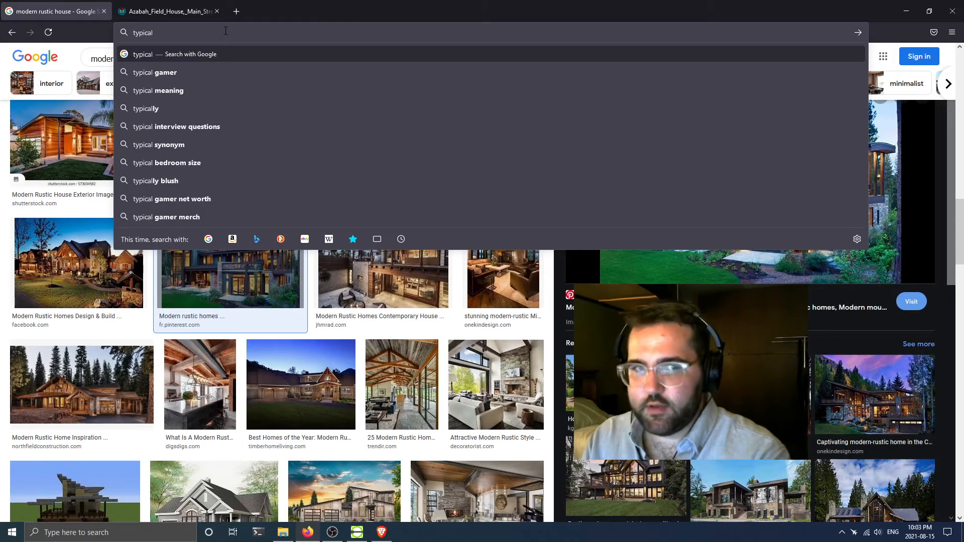
pyautogui.write(' e')
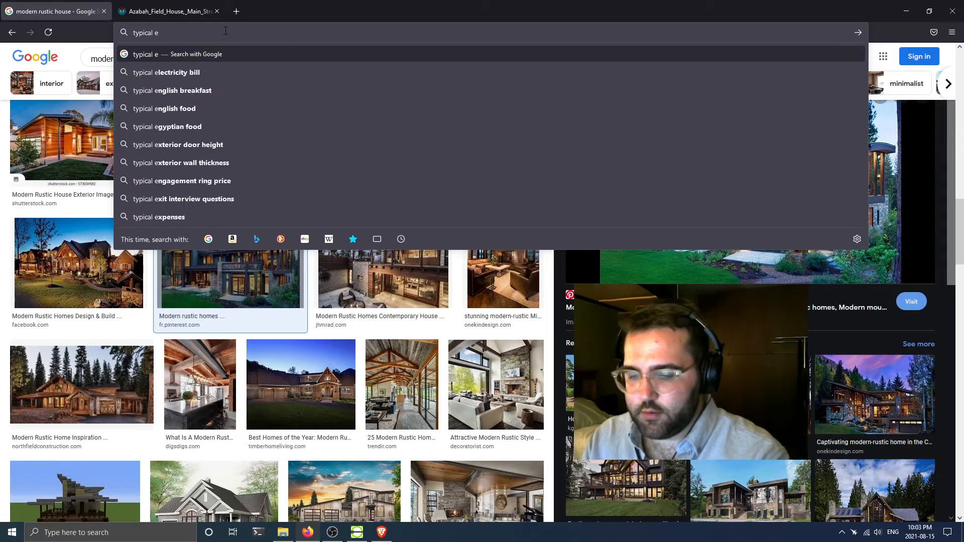
pyautogui.write('xterior')
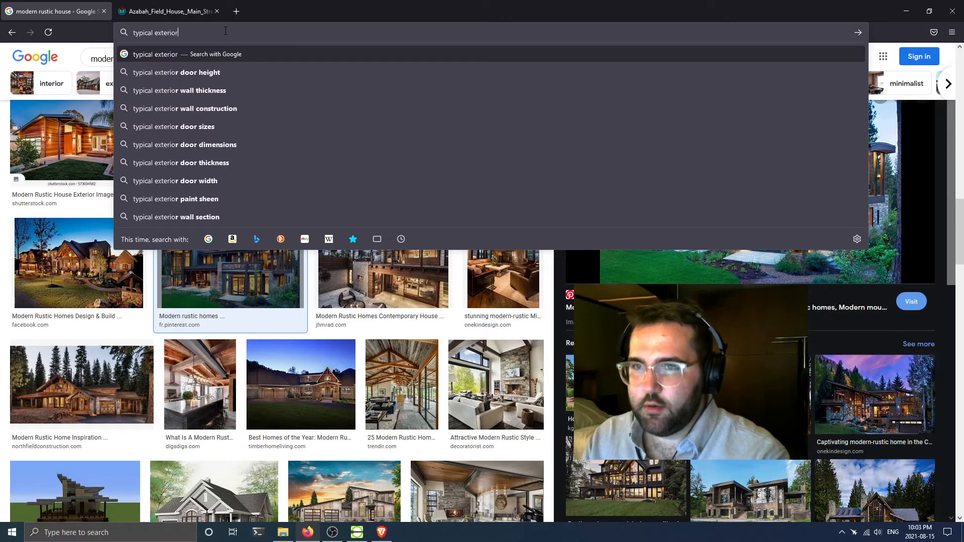
pyautogui.write(' door width')
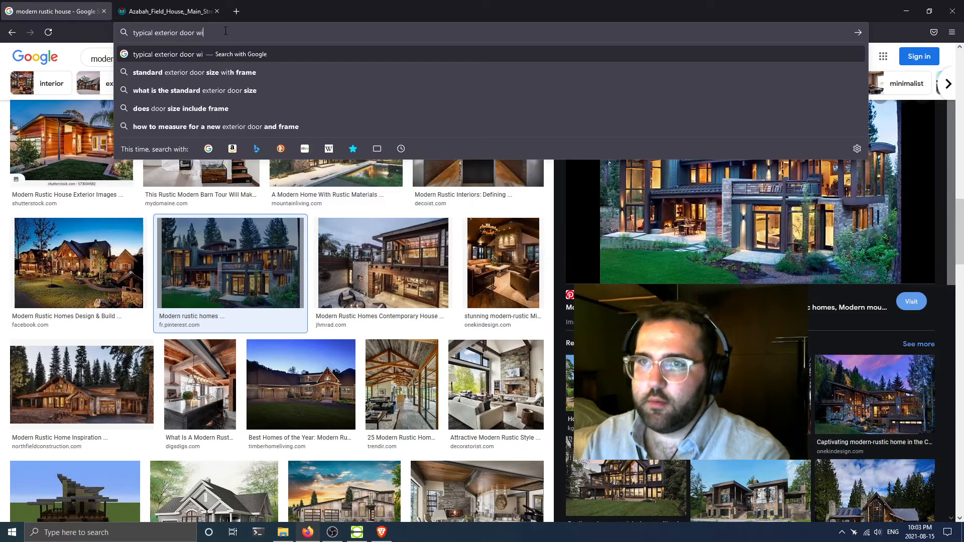
pyautogui.press('Return')
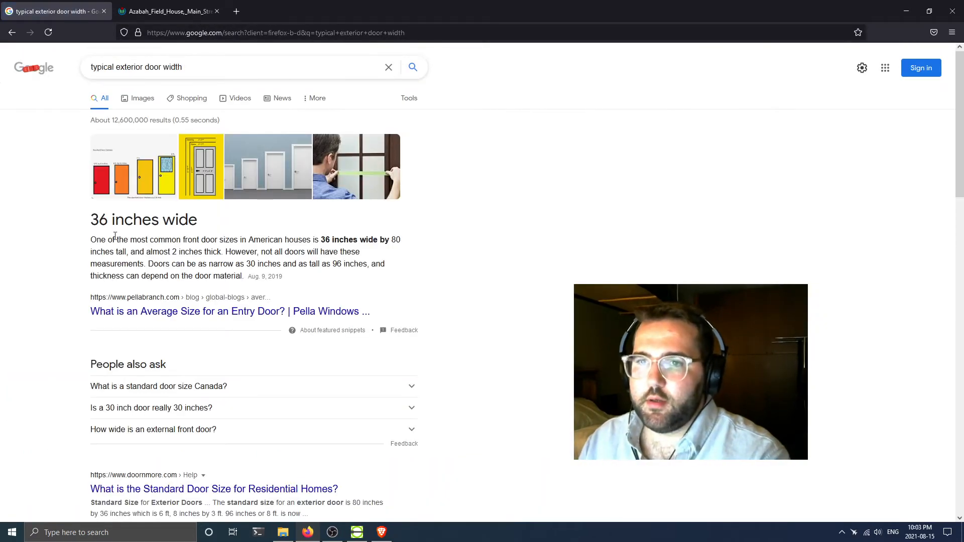
pyautogui.click(952, 11)
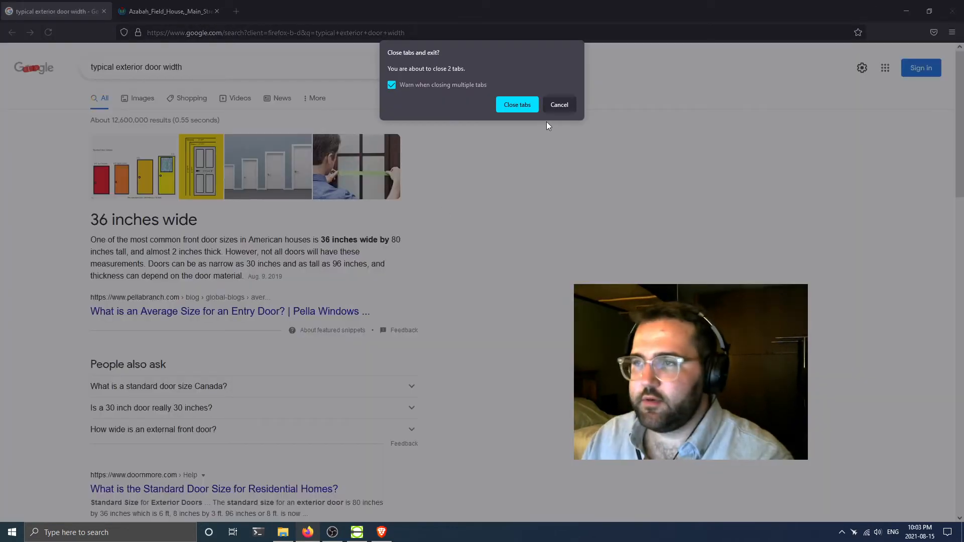
pyautogui.press('Return')
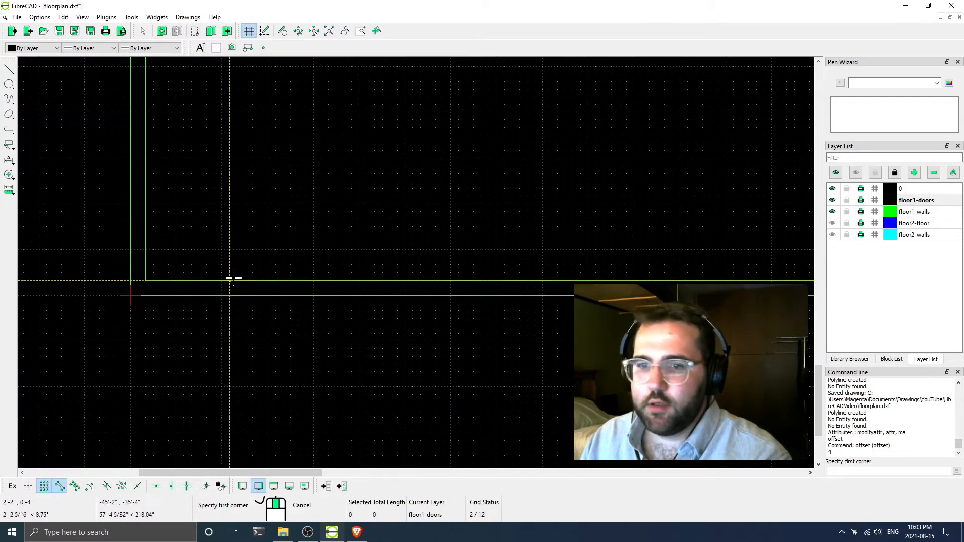
# Draw a door rectangle 8'-4" wide and 4" deep within the lower wing's bottom wall, starting 2'-0" from its left outer corner
pyautogui.scroll(-3, 236, 293)
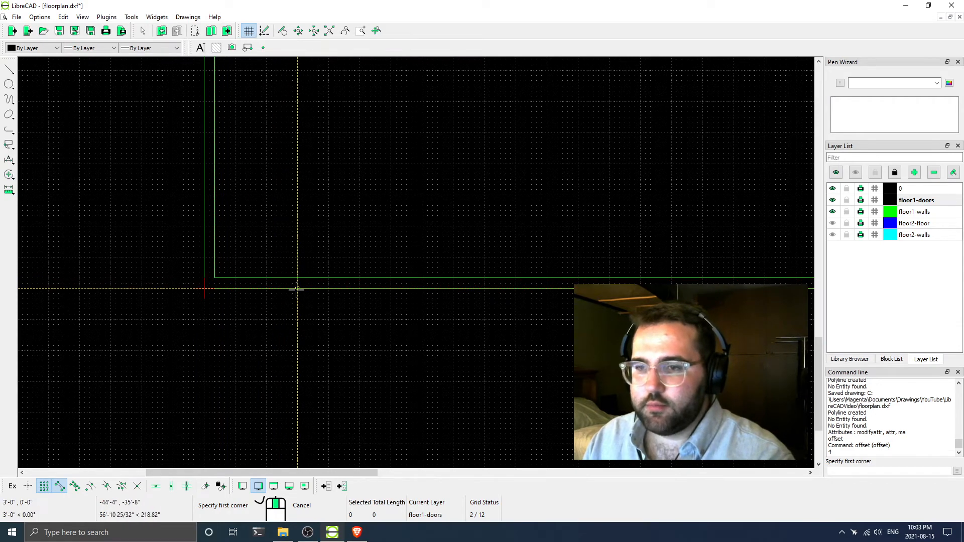
pyautogui.moveTo(301, 289); pyautogui.dragTo(185, 303, button='middle')
pyautogui.scroll(-3, 289, 299)
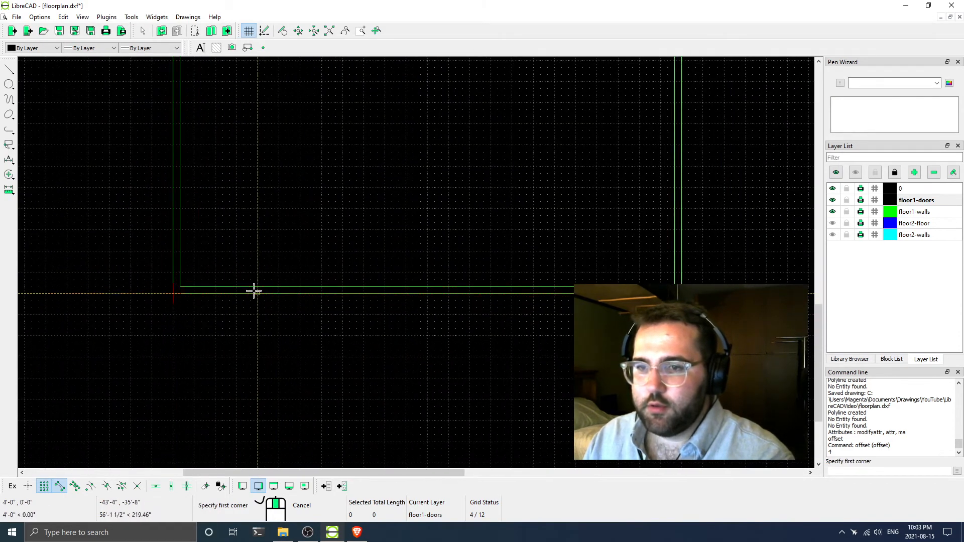
pyautogui.moveTo(491, 300); pyautogui.dragTo(201, 315, button='middle')
pyautogui.scroll(-3, 359, 319)
pyautogui.moveTo(310, 294); pyautogui.dragTo(453, 296, button='middle')
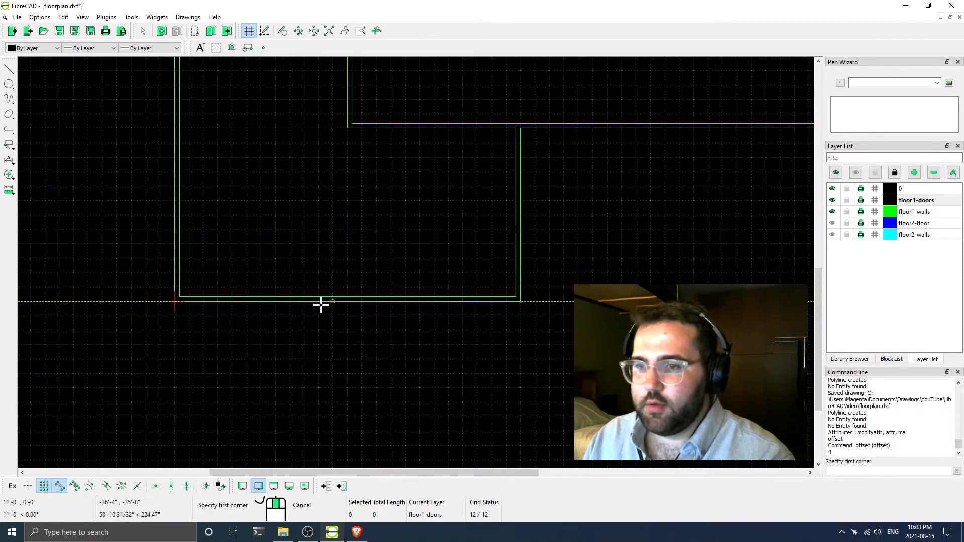
pyautogui.scroll(2, 211, 304)
pyautogui.scroll(2, 185, 310)
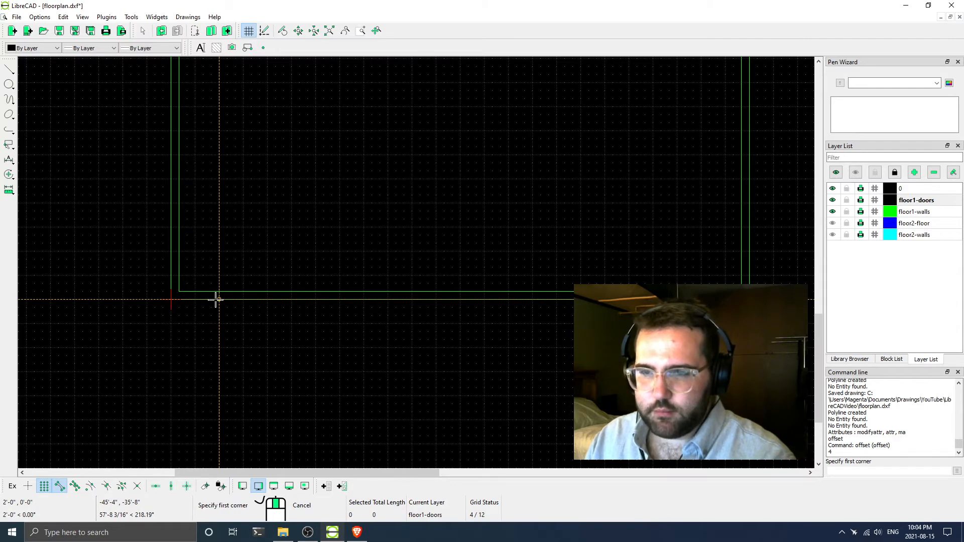
pyautogui.click(219, 300)
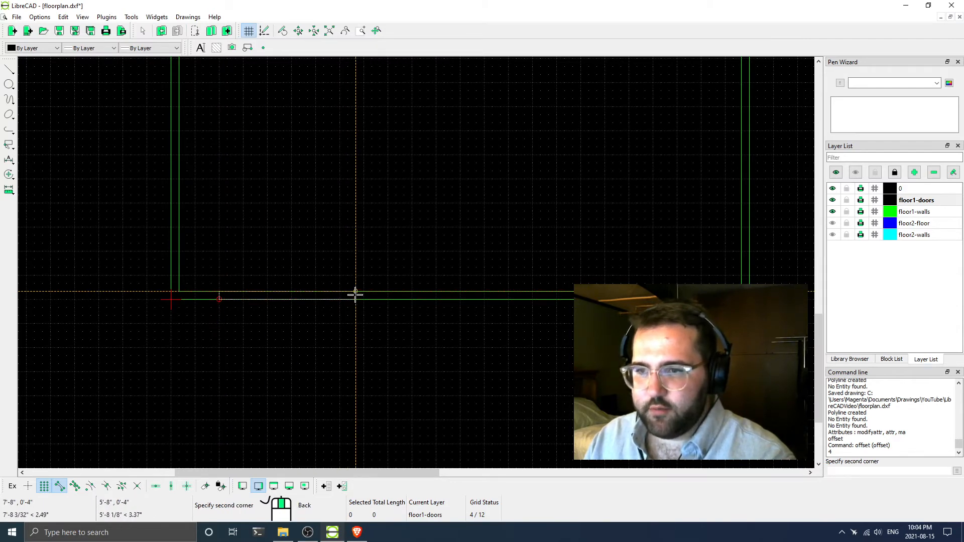
pyautogui.hscroll(3, 355, 296)
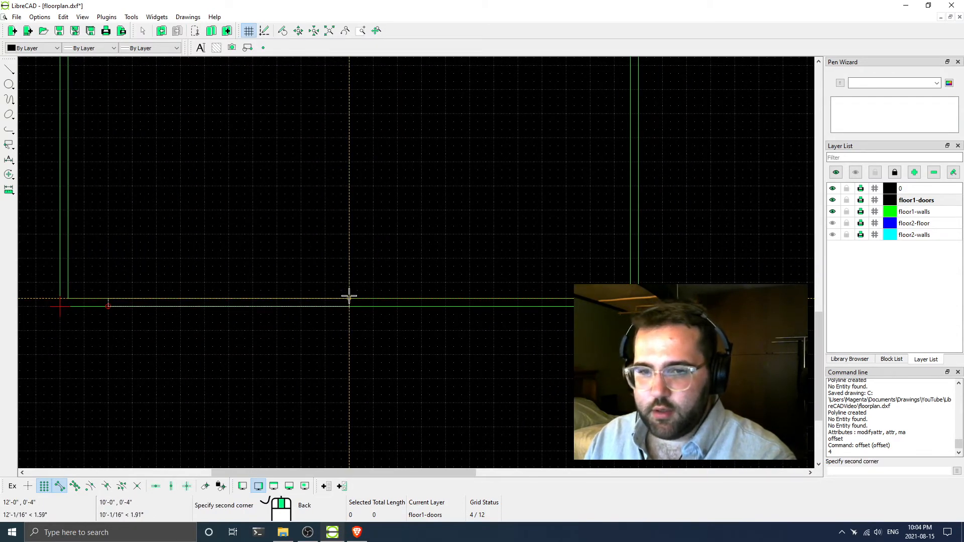
pyautogui.scroll(-2, 325, 293)
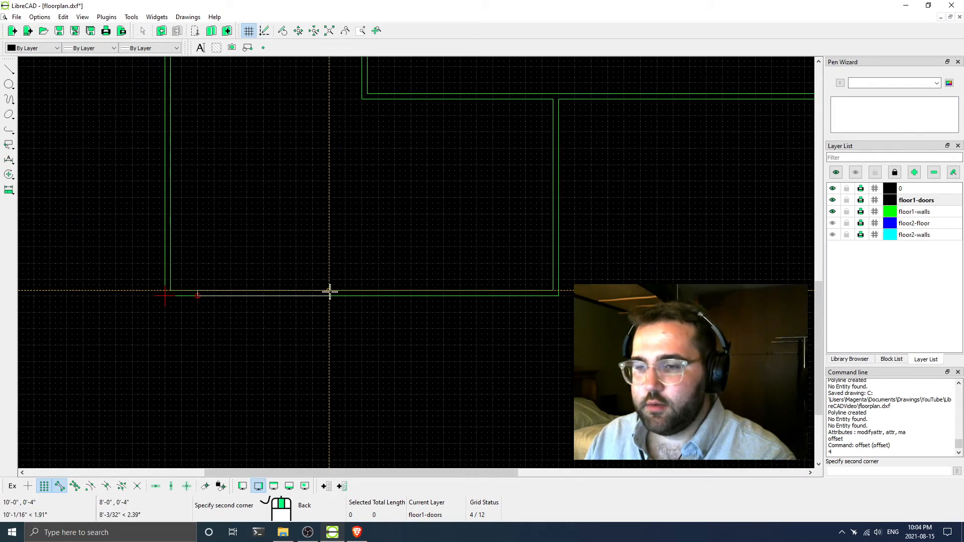
pyautogui.scroll(-1, 330, 291)
pyautogui.scroll(1, 336, 288)
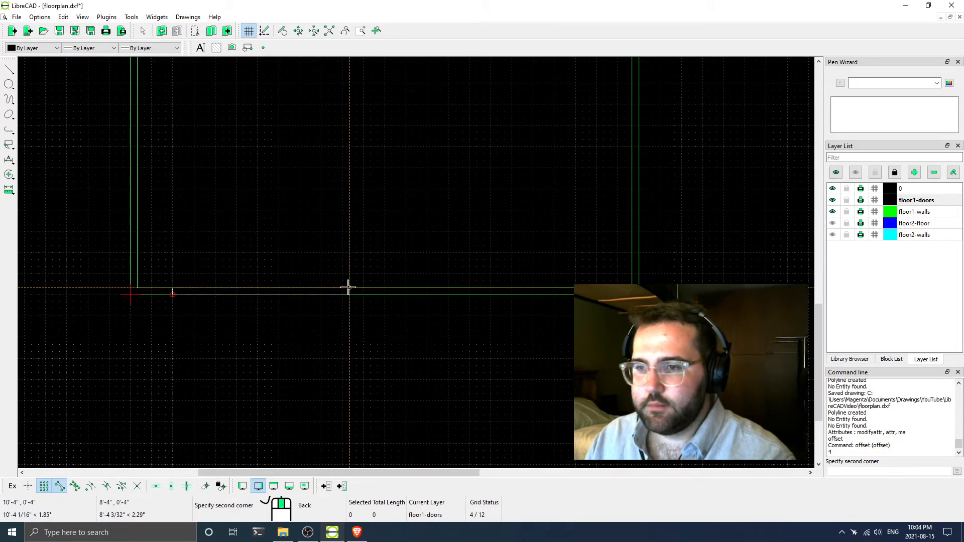
pyautogui.click(348, 289)
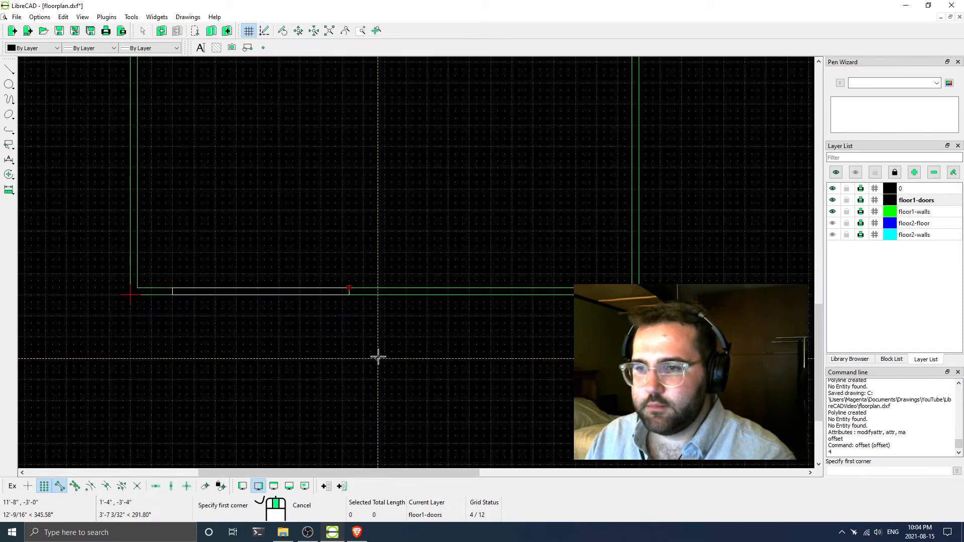
# End the Rectangle command and inspect the door rectangle's fit in the bottom wall, selecting its lines and clearing the selection
pyautogui.scroll(-1, 365, 275)
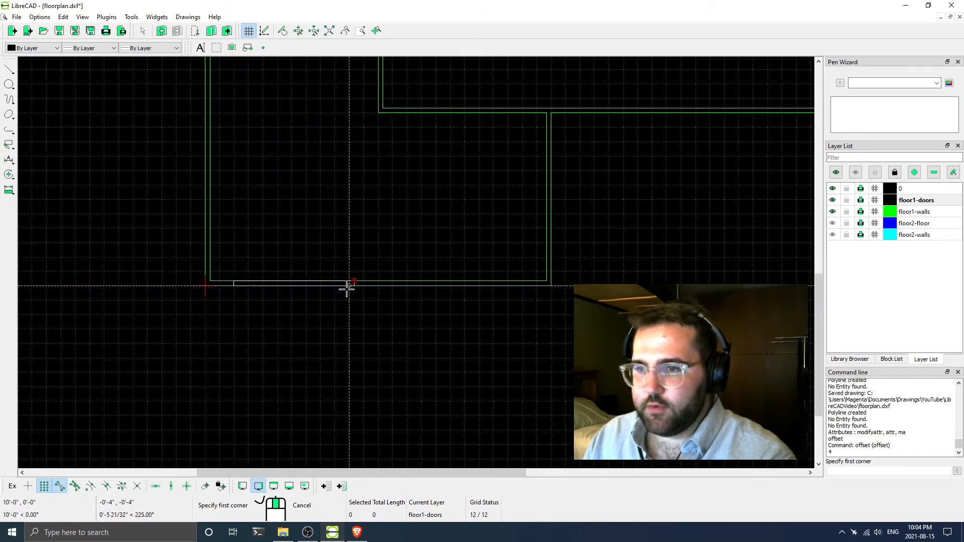
pyautogui.moveTo(252, 176); pyautogui.dragTo(256, 237, button='middle')
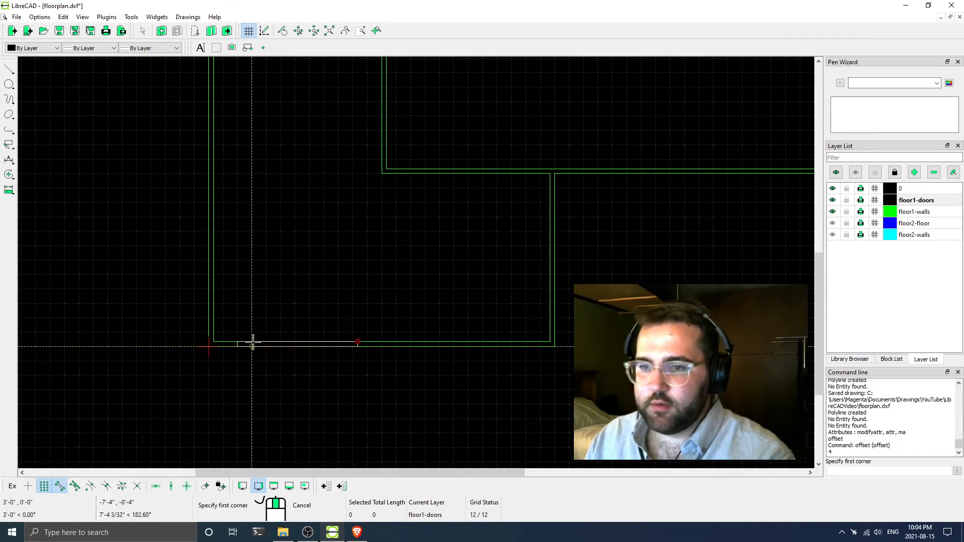
pyautogui.scroll(2, 248, 343)
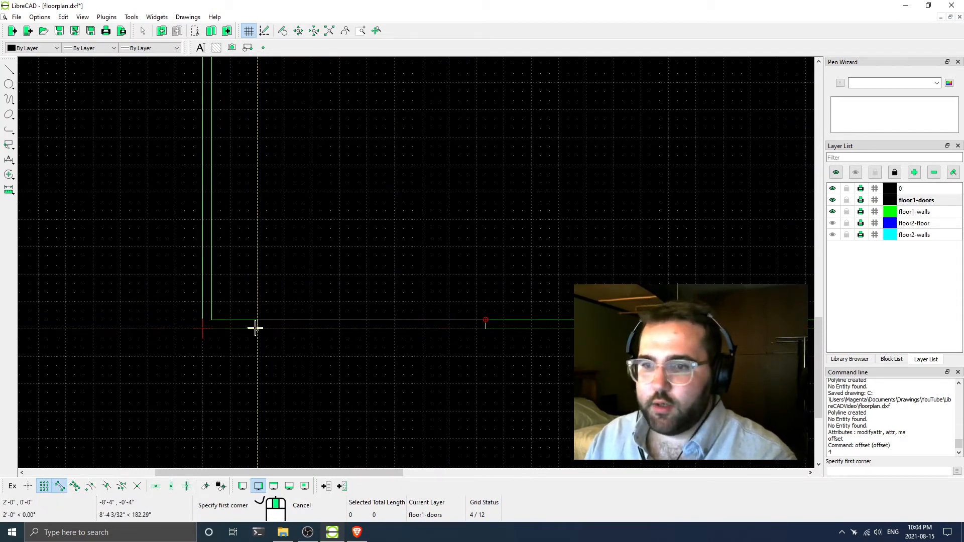
pyautogui.press('Escape')
pyautogui.click(324, 329)
pyautogui.scroll(3, 270, 330)
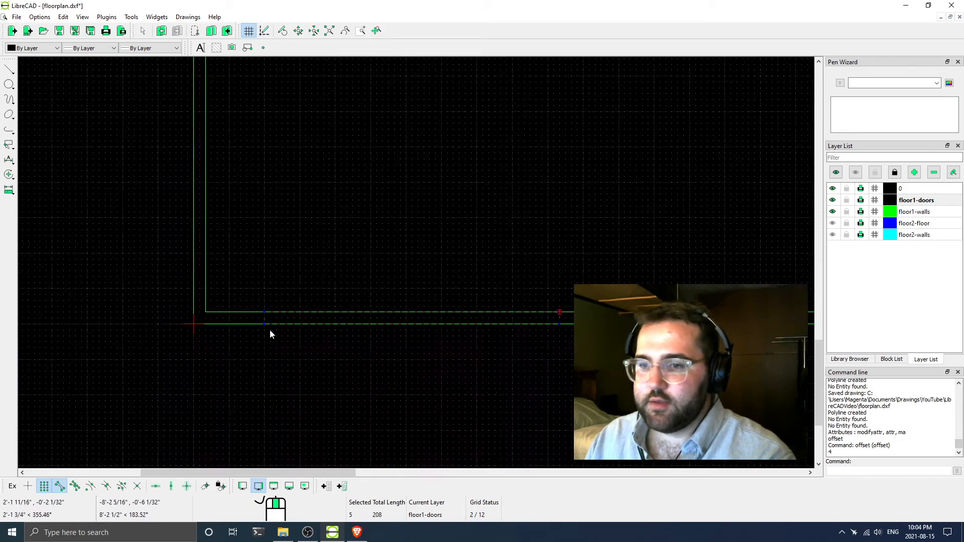
pyautogui.scroll(-3, 301, 262)
pyautogui.press('Escape')
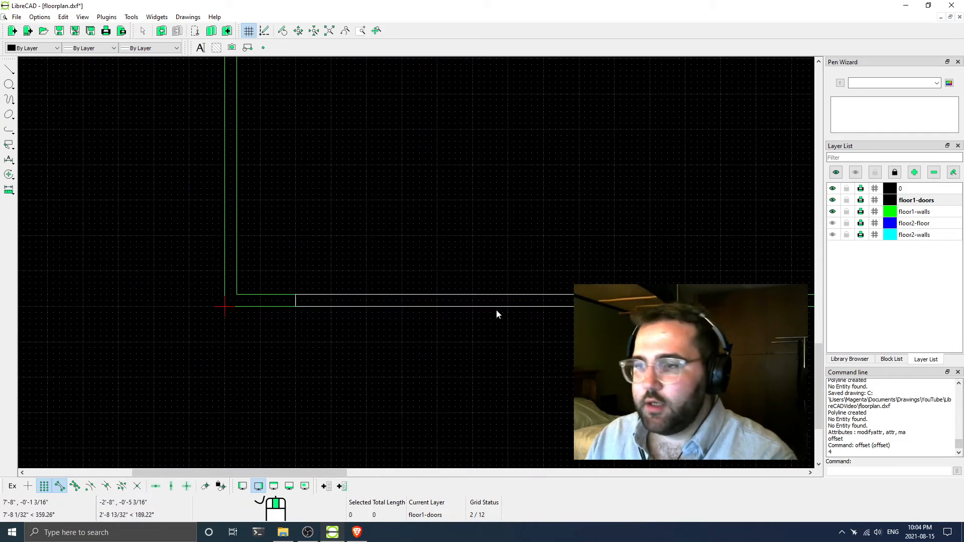
# Select the door rectangle in the bottom wall to check its extent, and clear the selection
pyautogui.moveTo(622, 306); pyautogui.dragTo(387, 327, button='middle')
pyautogui.scroll(-4, 186, 341)
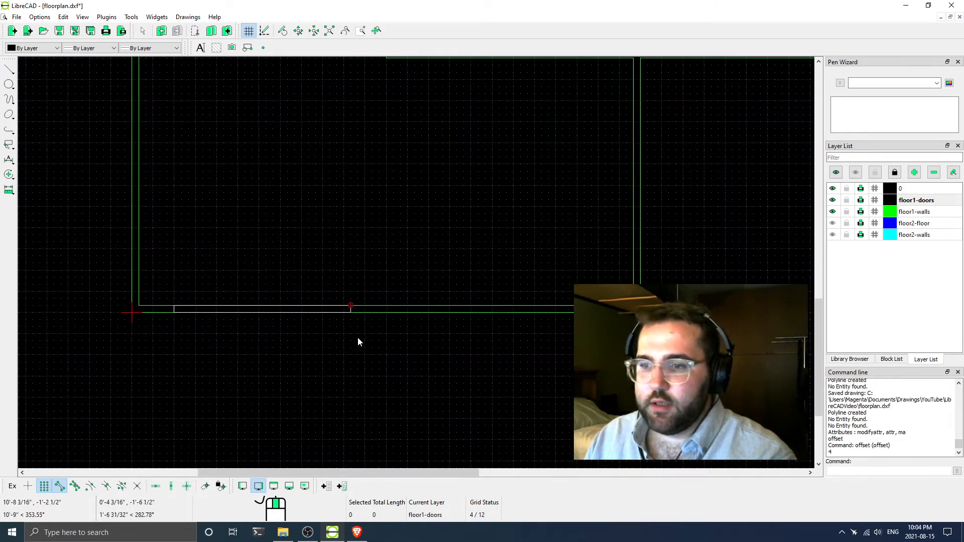
pyautogui.moveTo(164, 259); pyautogui.dragTo(403, 343)
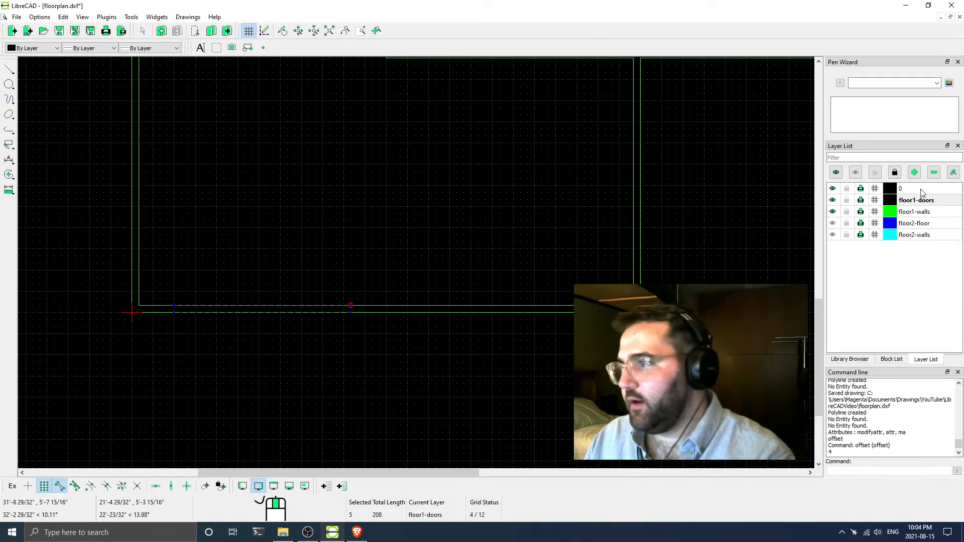
pyautogui.press('Escape')
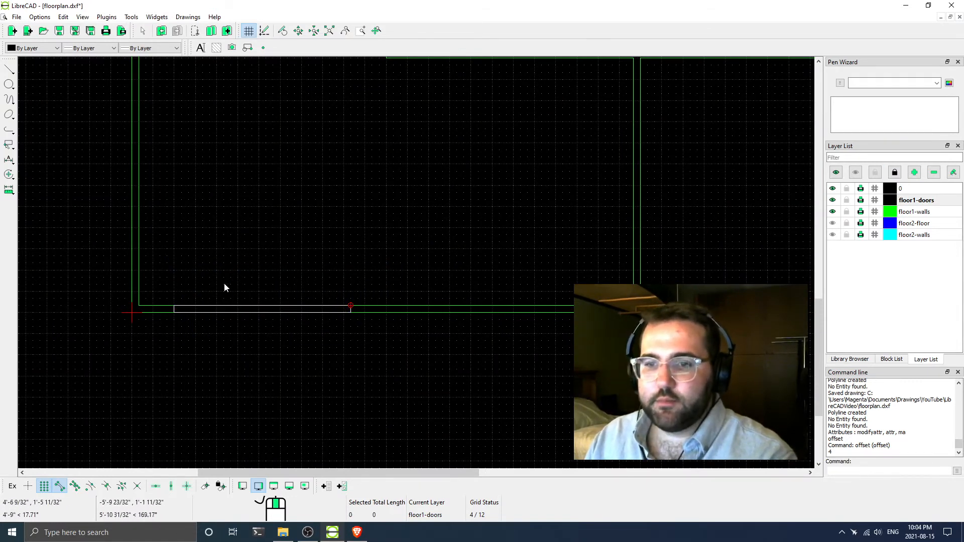
# Show the floor2-walls layer briefly for comparison, hide it again, and examine the door's place in the whole first-floor plan
pyautogui.click(834, 235)
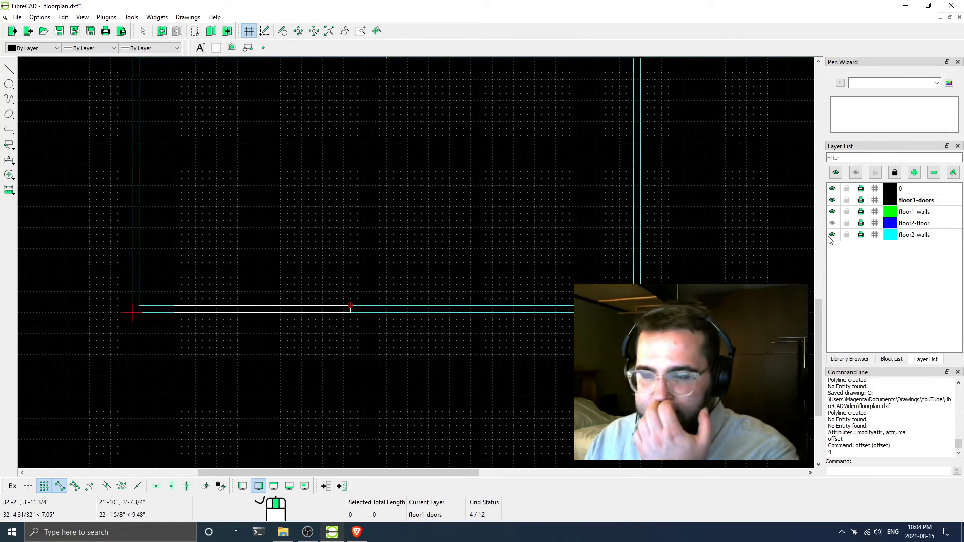
pyautogui.click(831, 236)
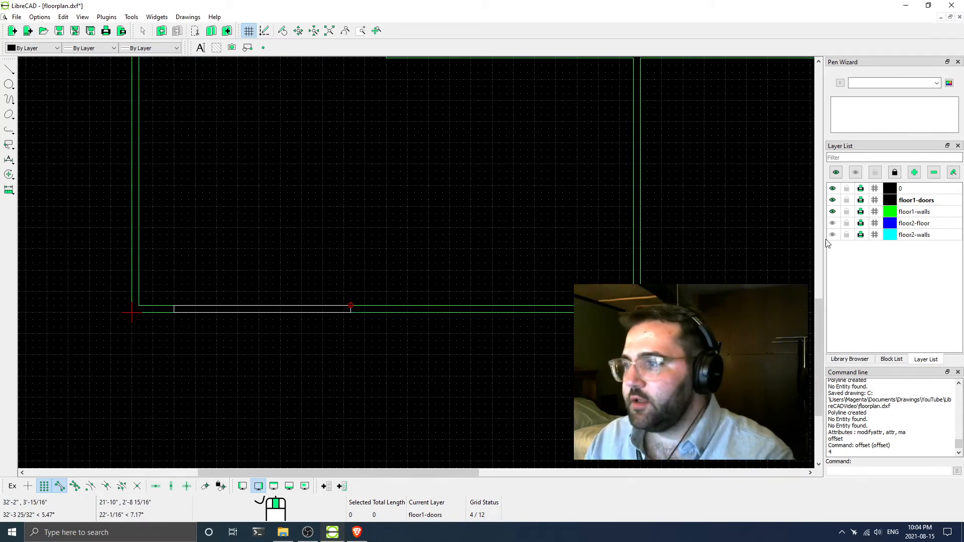
pyautogui.scroll(-1, 553, 293)
pyautogui.scroll(1, 532, 289)
pyautogui.scroll(-2, 532, 288)
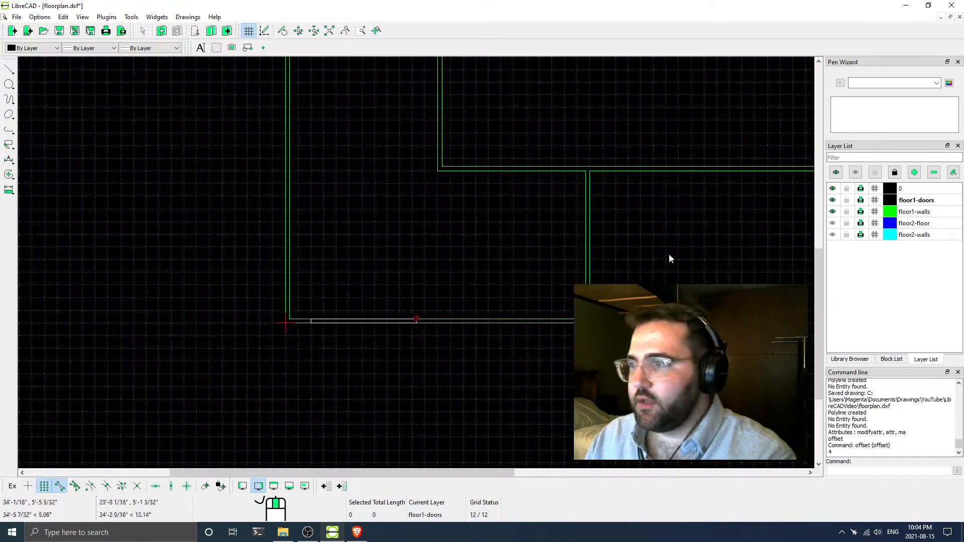
pyautogui.scroll(-1, 390, 286)
pyautogui.scroll(-1, 383, 280)
pyautogui.scroll(1, 430, 280)
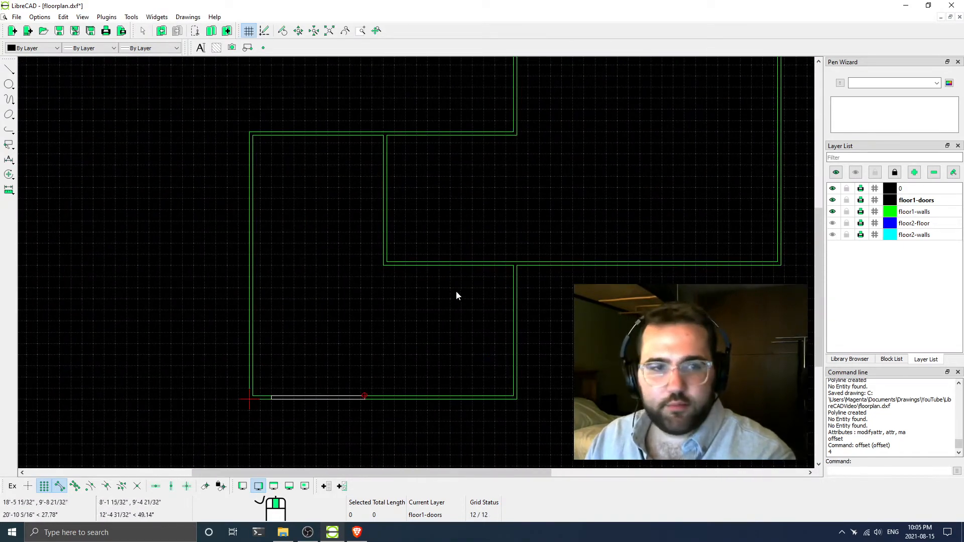
pyautogui.scroll(-3, 387, 318)
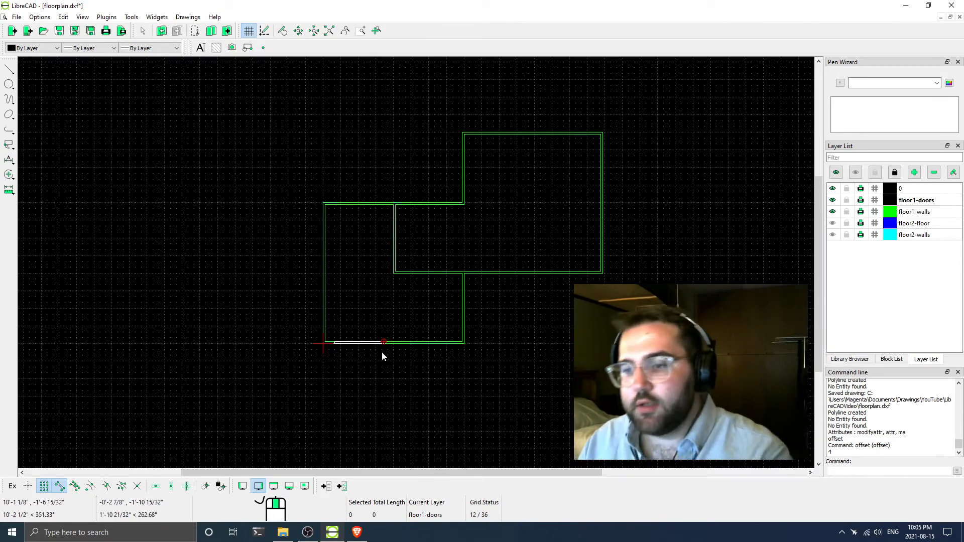
# Send the door rectangle to the bottom of the drawing order and inspect how its long edges overlap the wall lines
pyautogui.scroll(6, 357, 345)
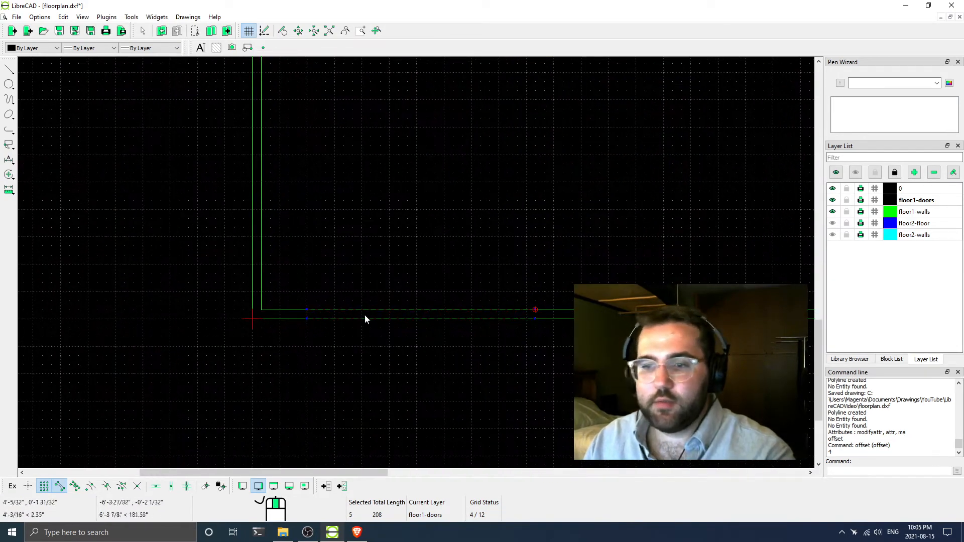
pyautogui.scroll(2, 365, 319)
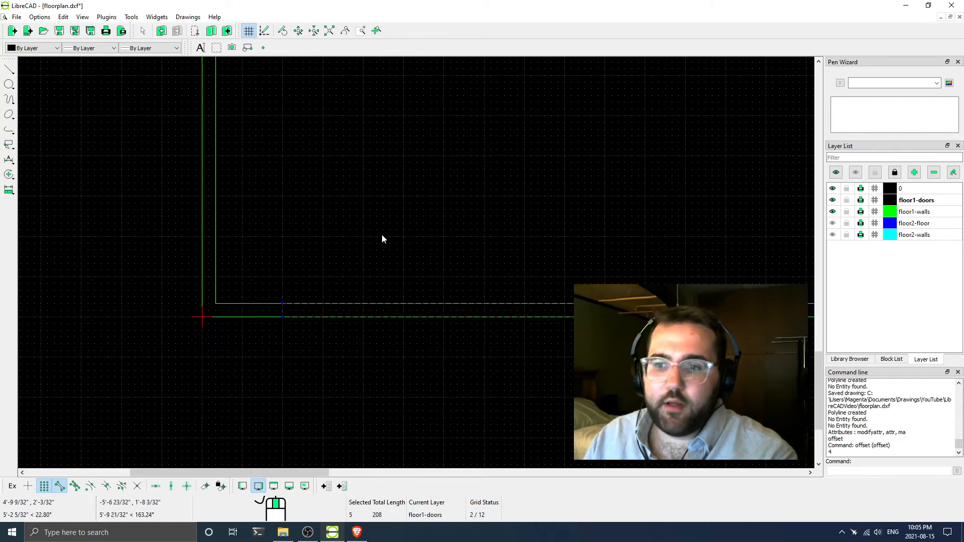
pyautogui.click(129, 17)
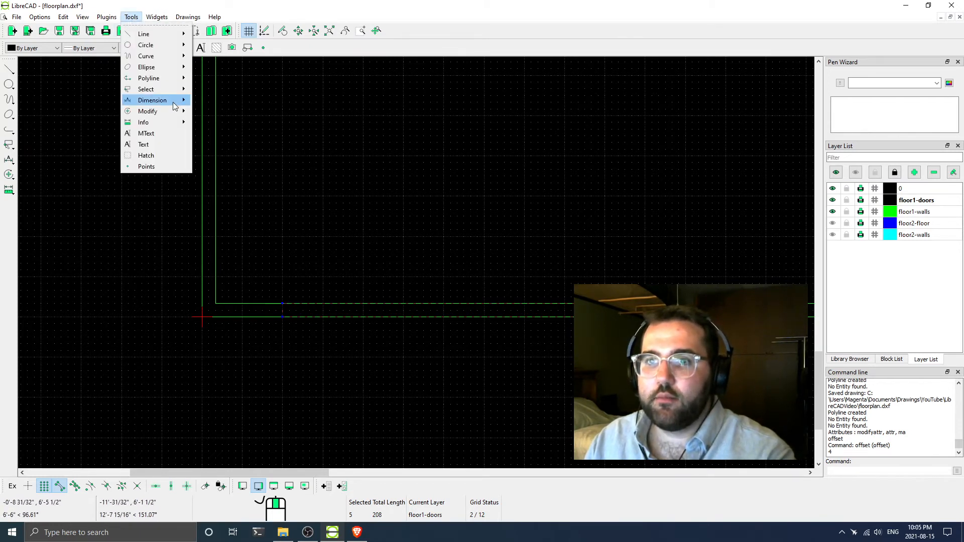
pyautogui.moveTo(178, 112)
pyautogui.moveTo(267, 115)
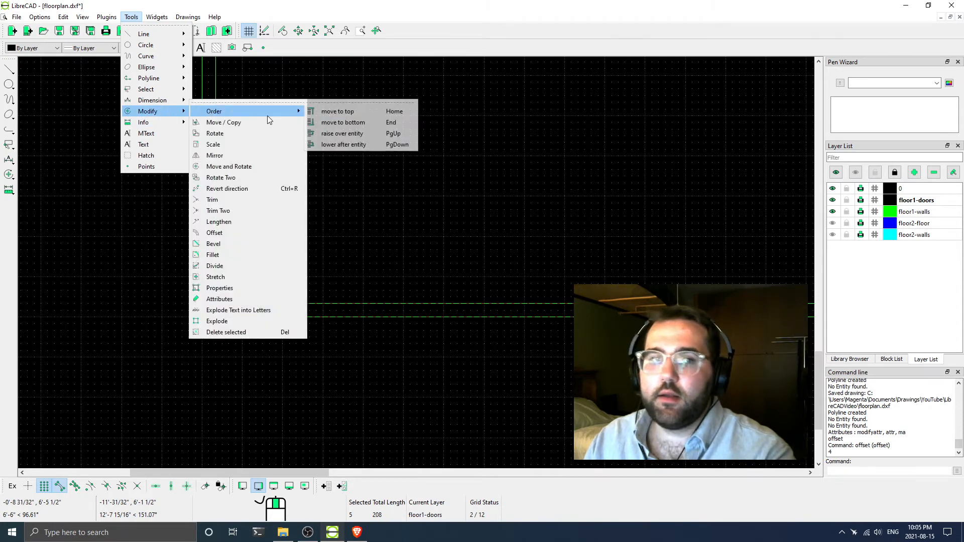
pyautogui.click(348, 124)
pyautogui.scroll(-3, 323, 303)
pyautogui.moveTo(386, 312); pyautogui.dragTo(226, 277, button='middle')
pyautogui.scroll(9, 405, 264)
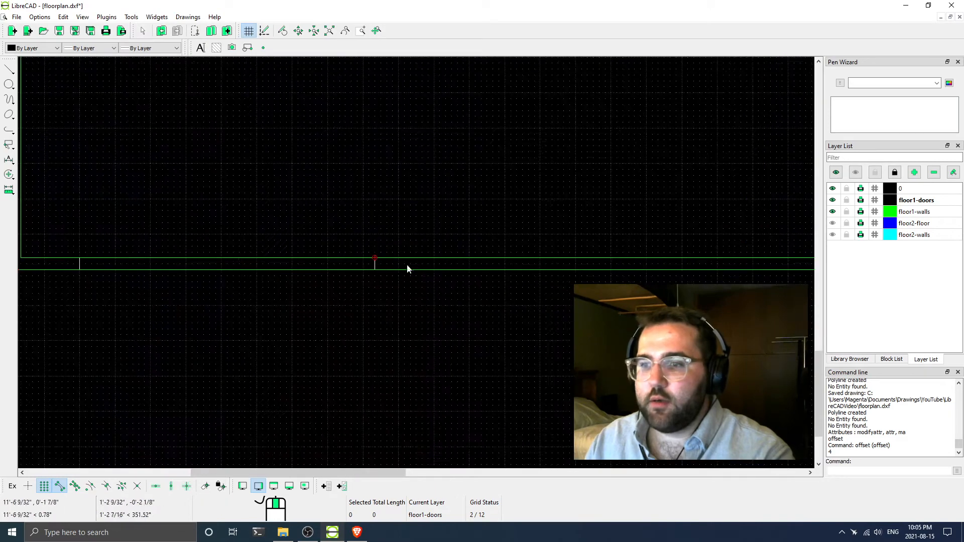
pyautogui.scroll(-3, 267, 340)
pyautogui.moveTo(252, 338); pyautogui.dragTo(486, 282, button='middle')
pyautogui.scroll(-1, 371, 260)
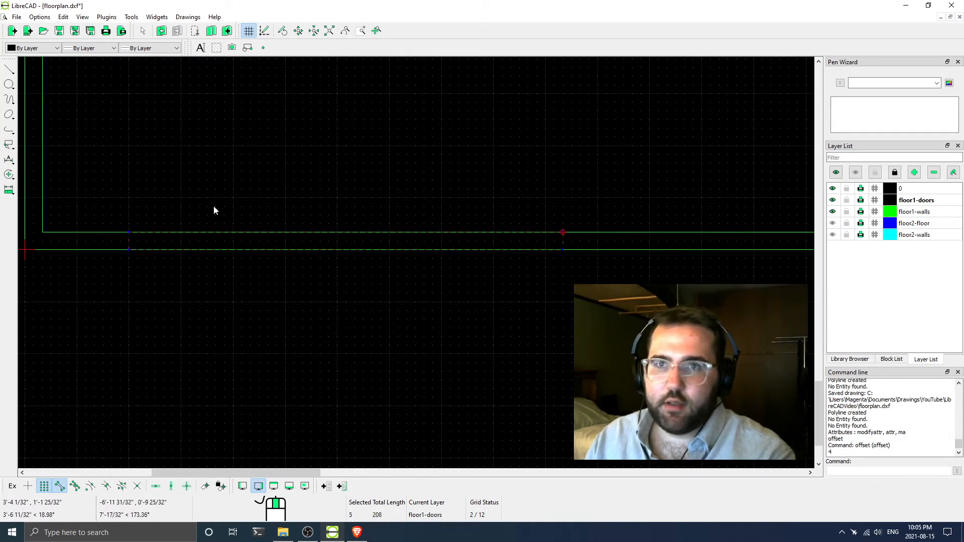
# Repeat the move-to-bottom order change on the reselected door rectangle
pyautogui.rightClick(243, 212)
pyautogui.click(131, 17)
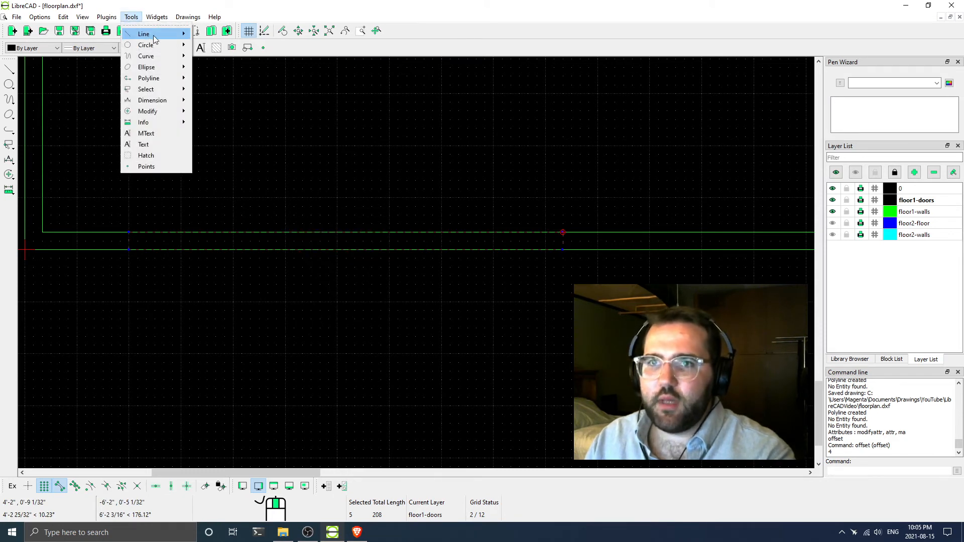
pyautogui.moveTo(171, 111)
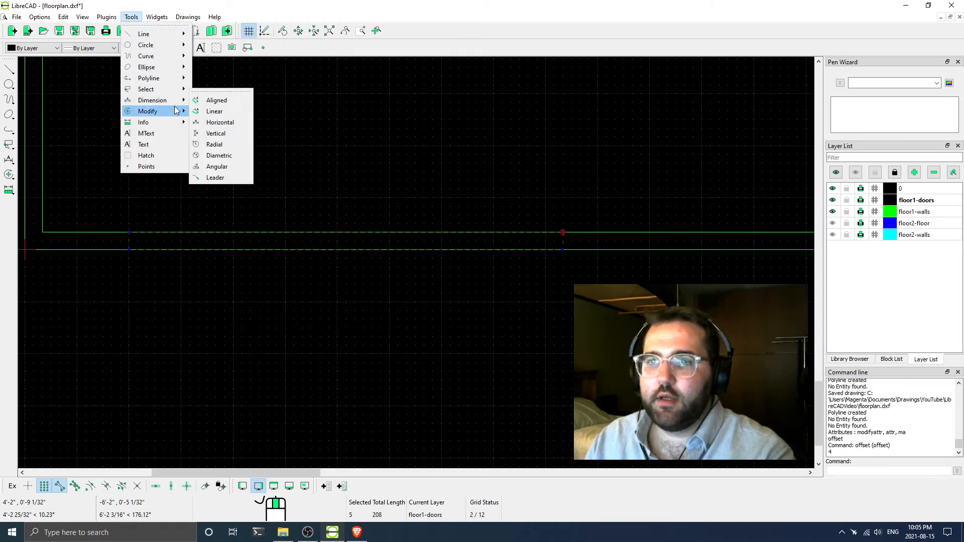
pyautogui.moveTo(233, 113)
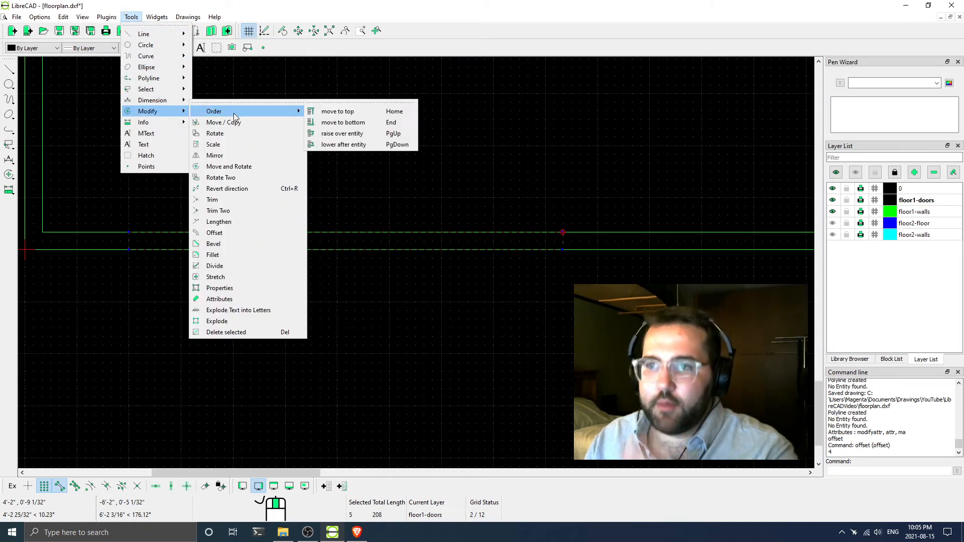
pyautogui.click(343, 123)
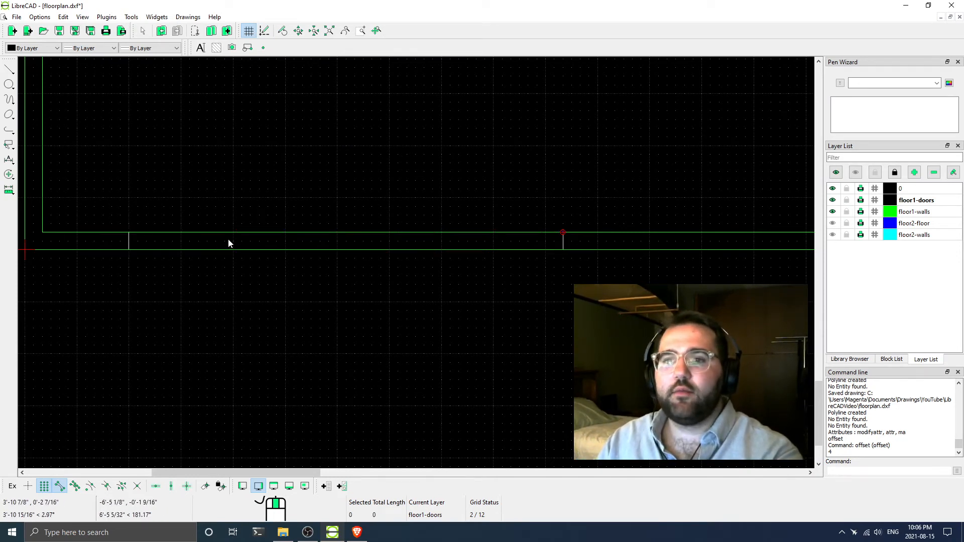
# Bring the door rectangle to the top of the drawing order, above the wall lines, and clear the selection
pyautogui.click(131, 17)
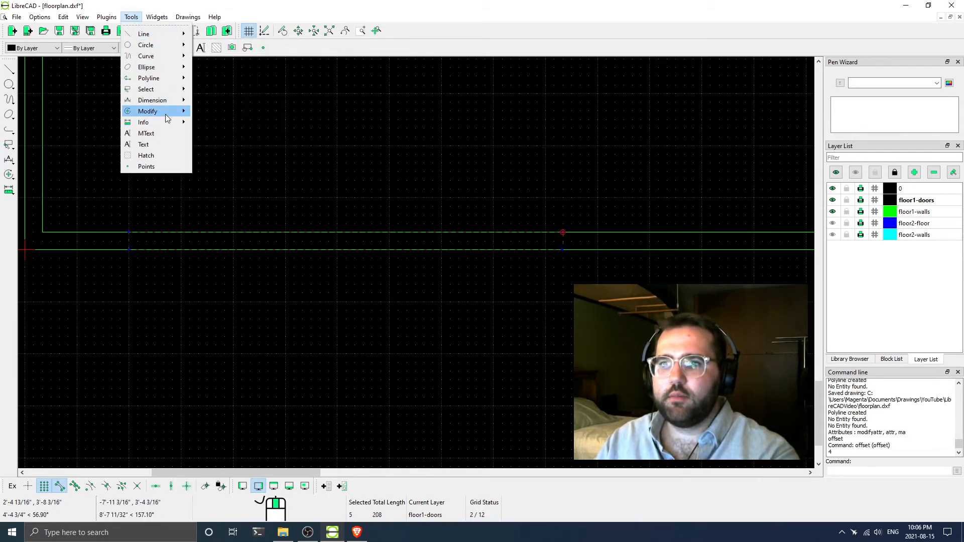
pyautogui.moveTo(165, 111)
pyautogui.moveTo(235, 110)
pyautogui.click(337, 112)
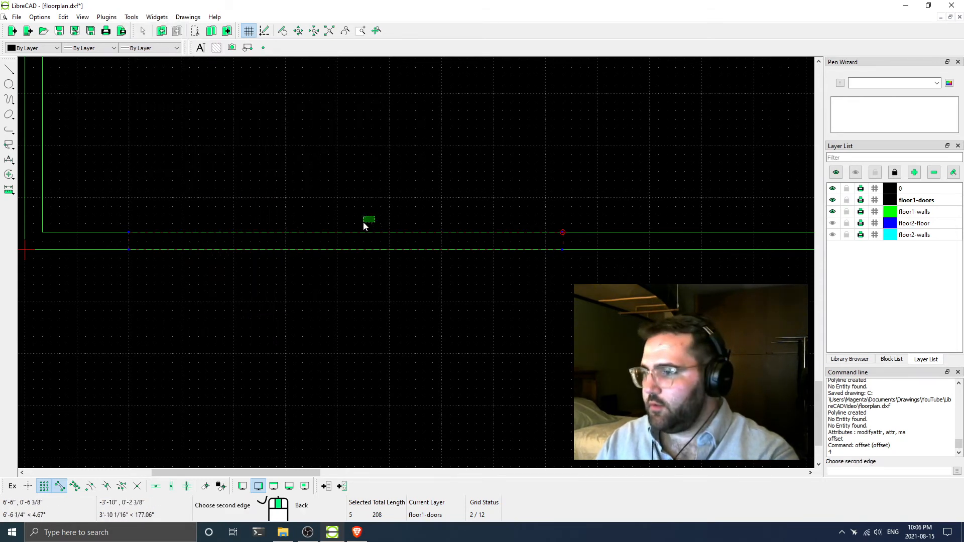
pyautogui.moveTo(363, 221); pyautogui.dragTo(354, 229)
pyautogui.press('Escape')
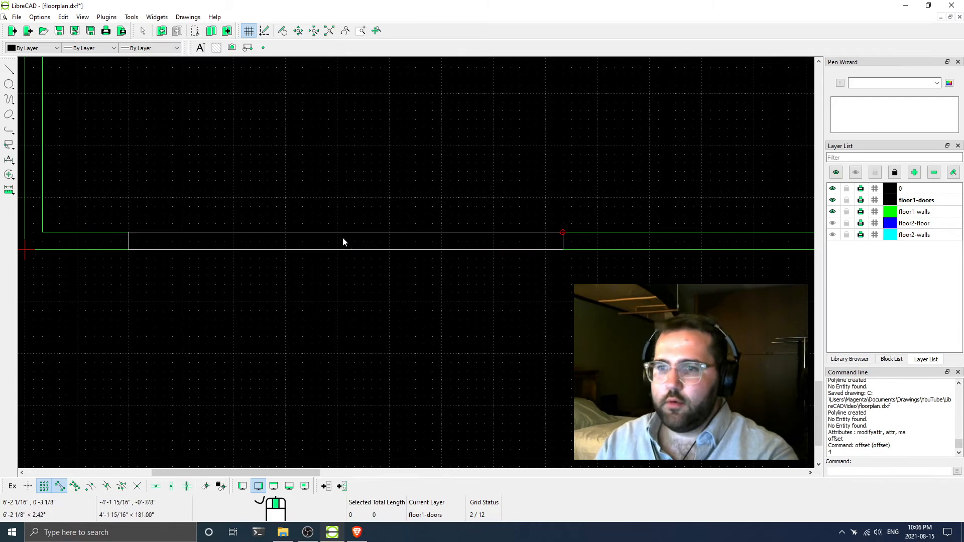
# Examine the door rectangle and the bottom wall section to its right at several zoom levels
pyautogui.scroll(-4, 549, 200)
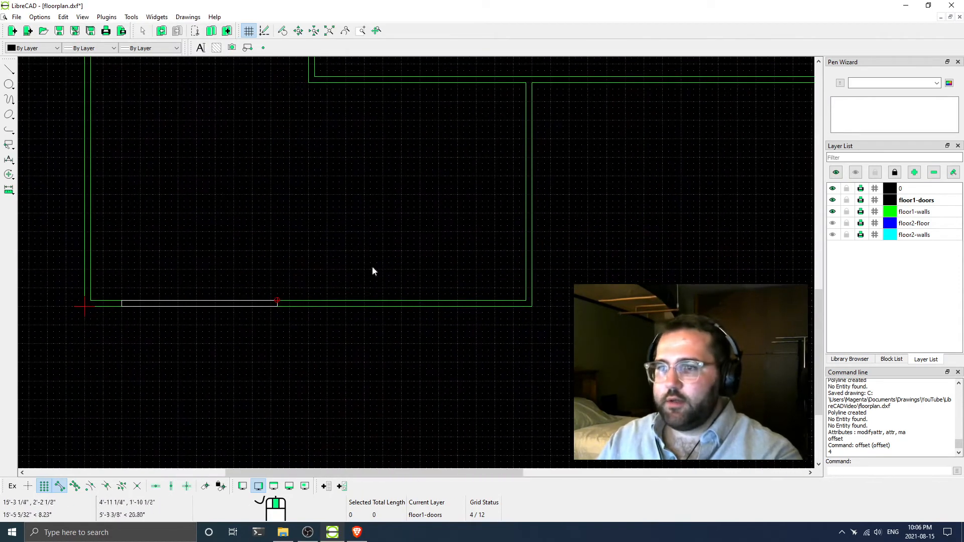
pyautogui.moveTo(275, 319); pyautogui.dragTo(394, 312, button='middle')
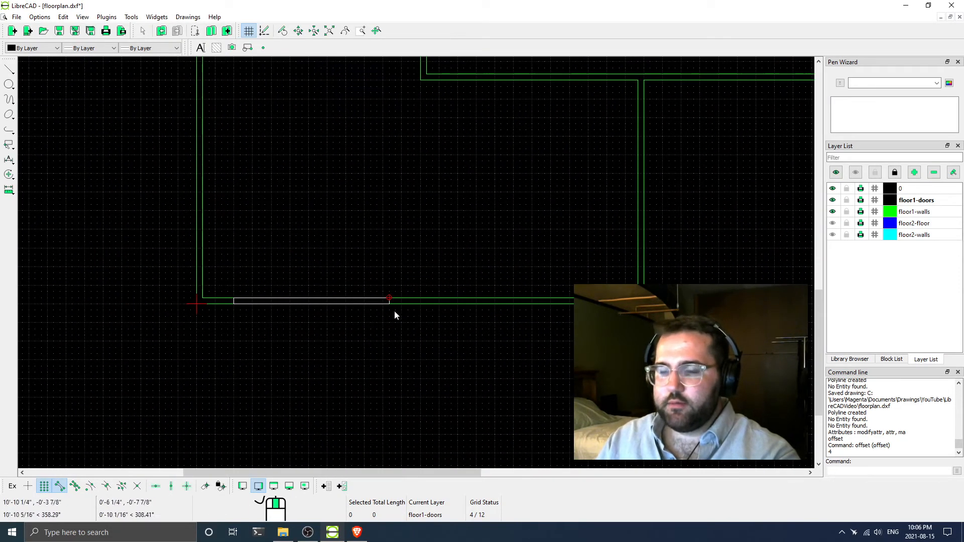
pyautogui.scroll(3, 442, 314)
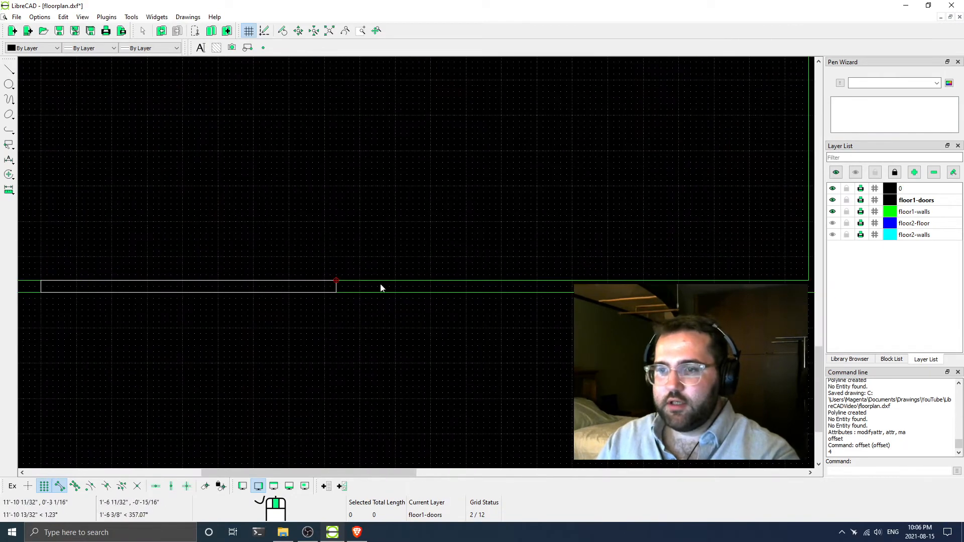
pyautogui.scroll(-3, 308, 316)
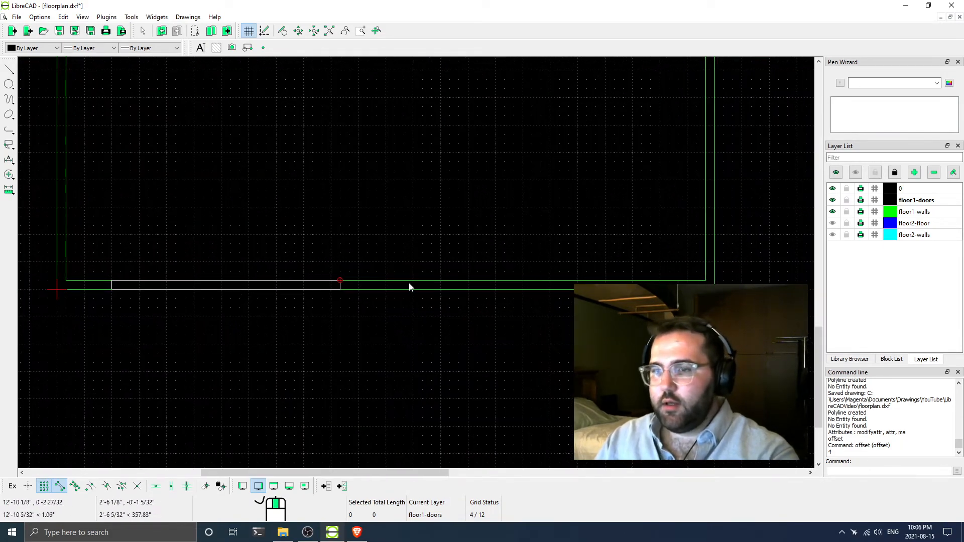
pyautogui.moveTo(408, 283)
pyautogui.mouseDown(button='middle')
pyautogui.moveTo(338, 284)
pyautogui.moveTo(308, 297)
pyautogui.moveTo(336, 287)
pyautogui.mouseUp(button='middle')
pyautogui.scroll(3, 291, 290)
pyautogui.scroll(-6, 386, 270)
pyautogui.scroll(-3, 336, 287)
pyautogui.scroll(6, 307, 285)
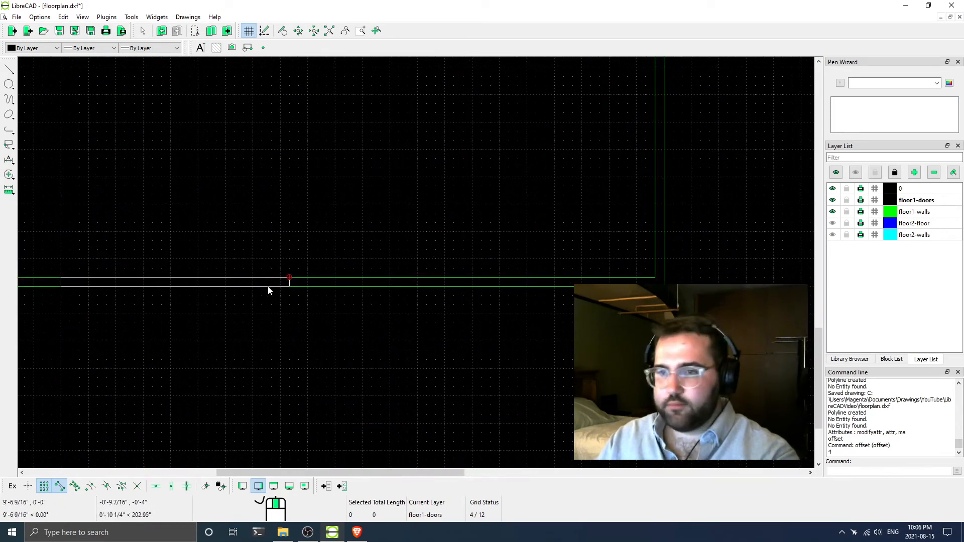
pyautogui.scroll(1, 375, 293)
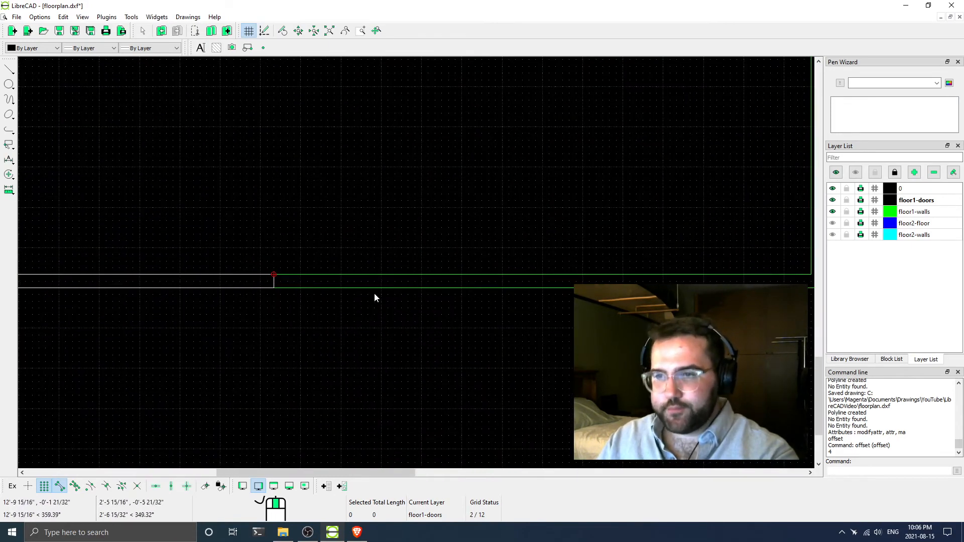
pyautogui.scroll(-4, 404, 304)
pyautogui.scroll(4, 371, 291)
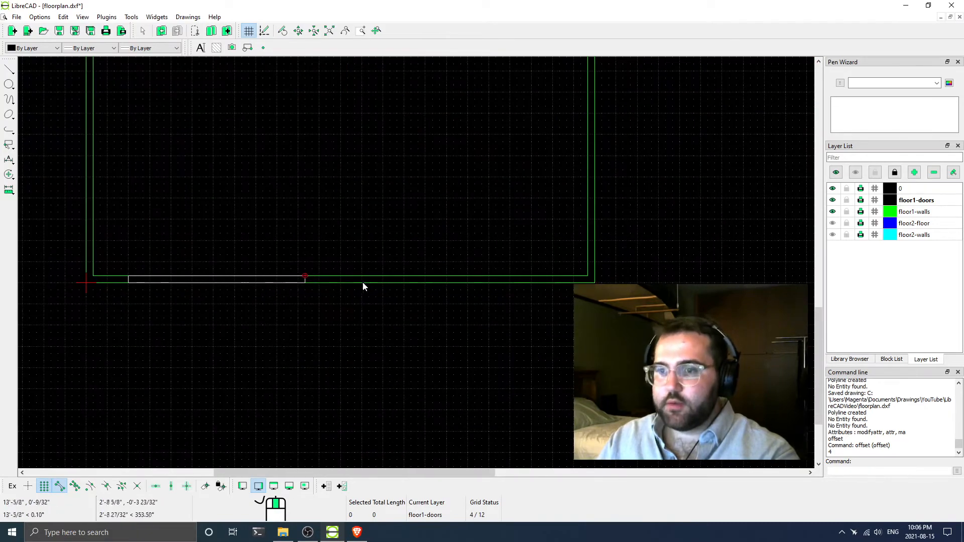
pyautogui.scroll(-3, 371, 280)
pyautogui.scroll(6, 344, 278)
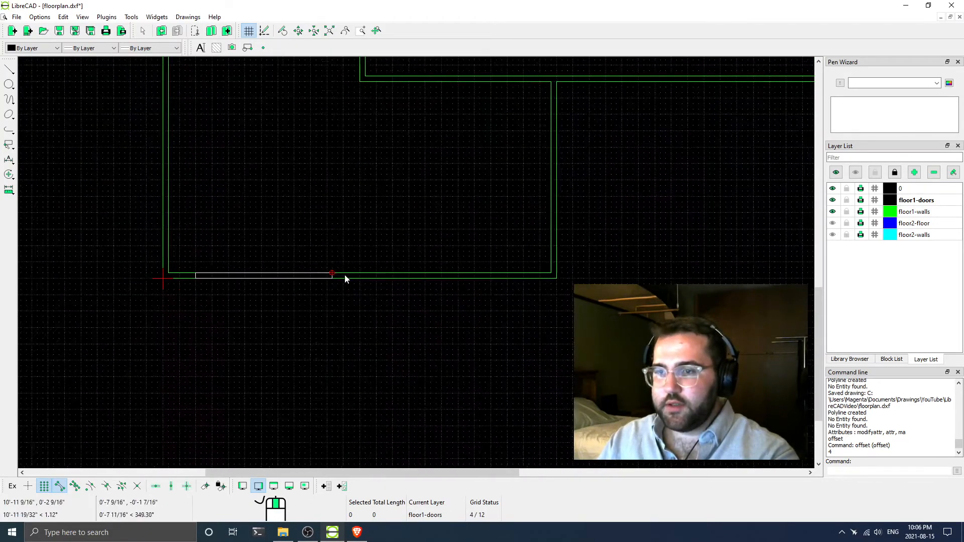
pyautogui.scroll(-2, 346, 280)
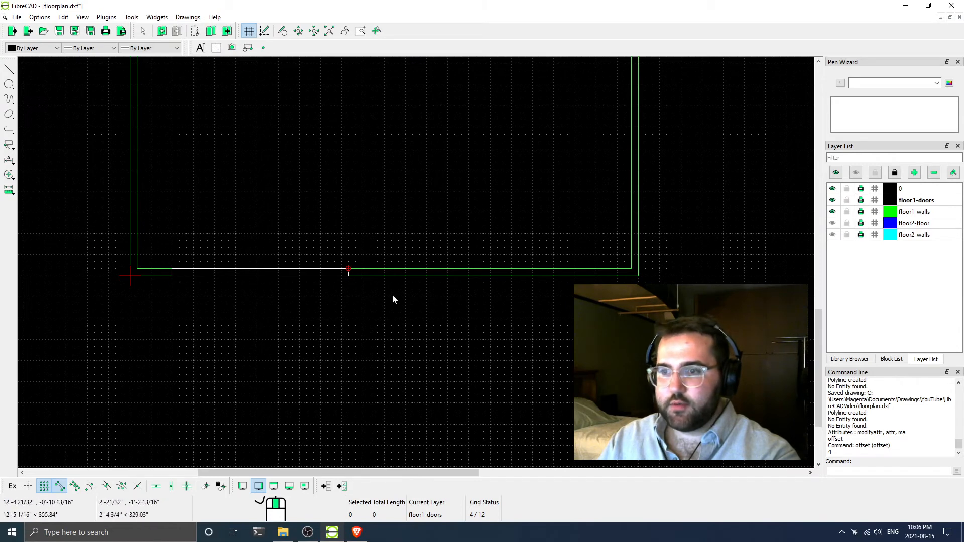
pyautogui.scroll(2, 392, 294)
# Draw a 2'-0" two-point line from the door's lower-right corner rightward along the bottom wall's outer edge, and end the command
pyautogui.click(9, 69)
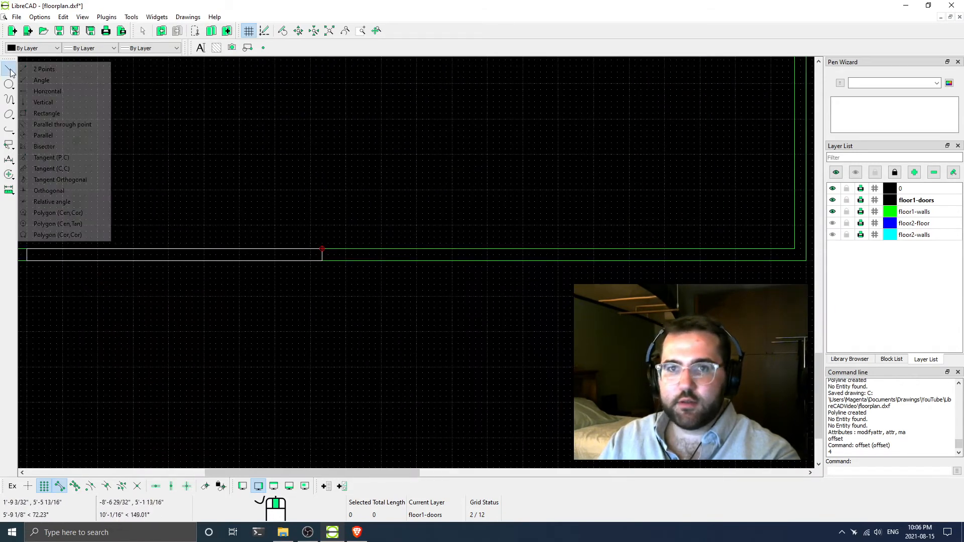
pyautogui.click(63, 69)
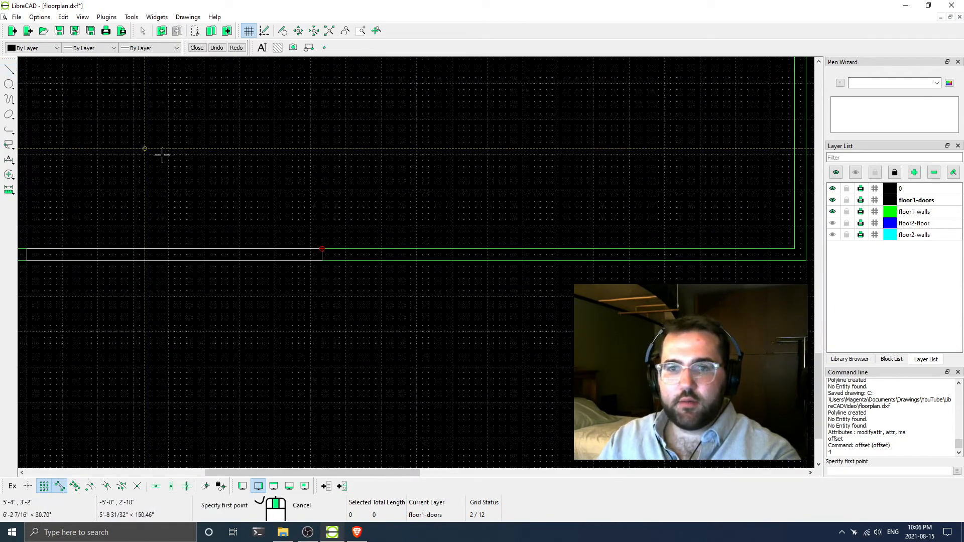
pyautogui.click(321, 259)
pyautogui.scroll(1, 397, 262)
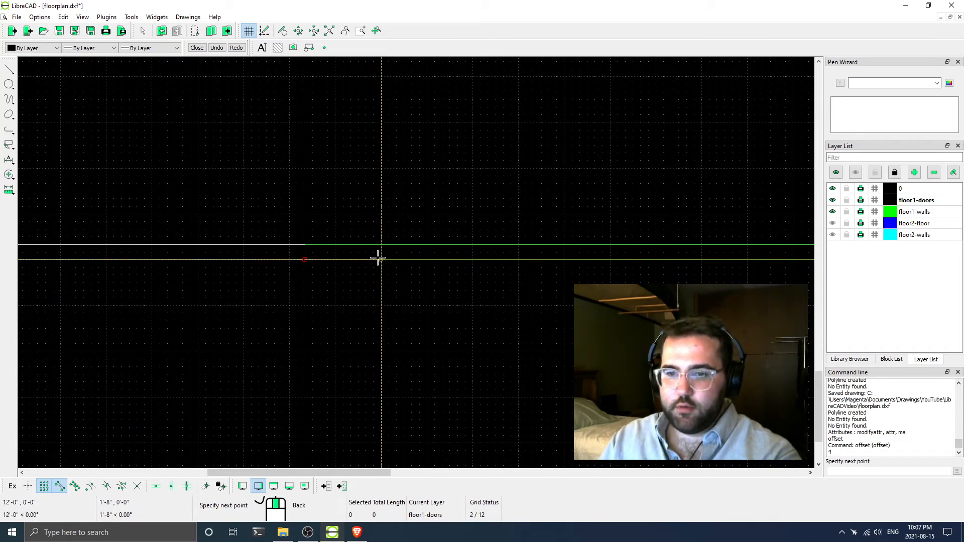
pyautogui.click(396, 258)
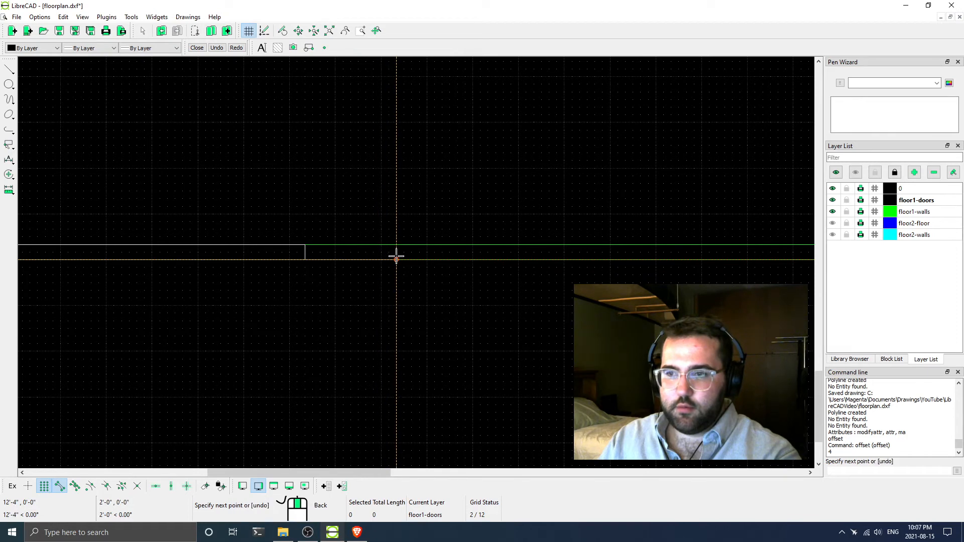
pyautogui.press('Escape')
pyautogui.press('Escape')
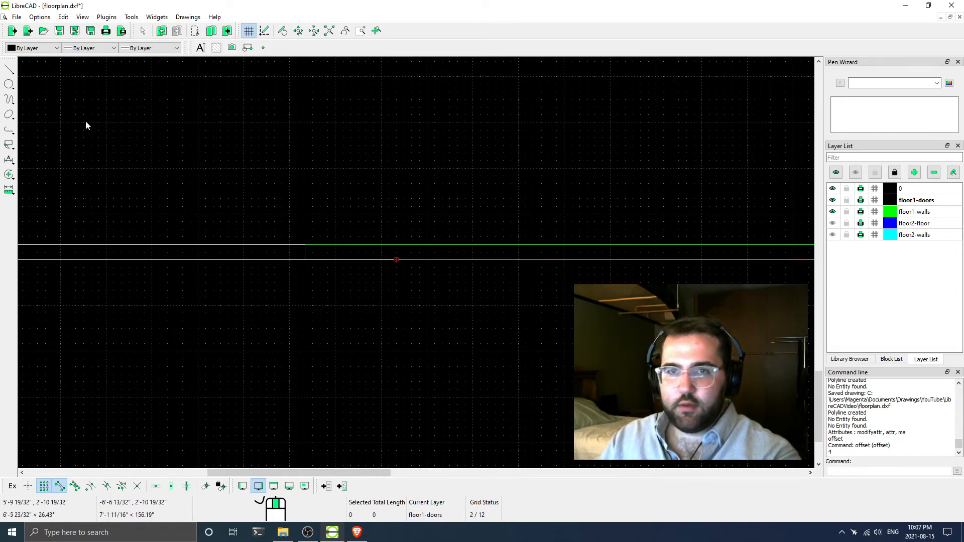
# Draw a 3'-0" by 4" door rectangle in the bottom wall from the 2'-0" spacing line's right end, and remove that line
pyautogui.moveTo(324, 206); pyautogui.dragTo(165, 194, button='middle')
pyautogui.moveTo(78, 185); pyautogui.dragTo(128, 204, button='middle')
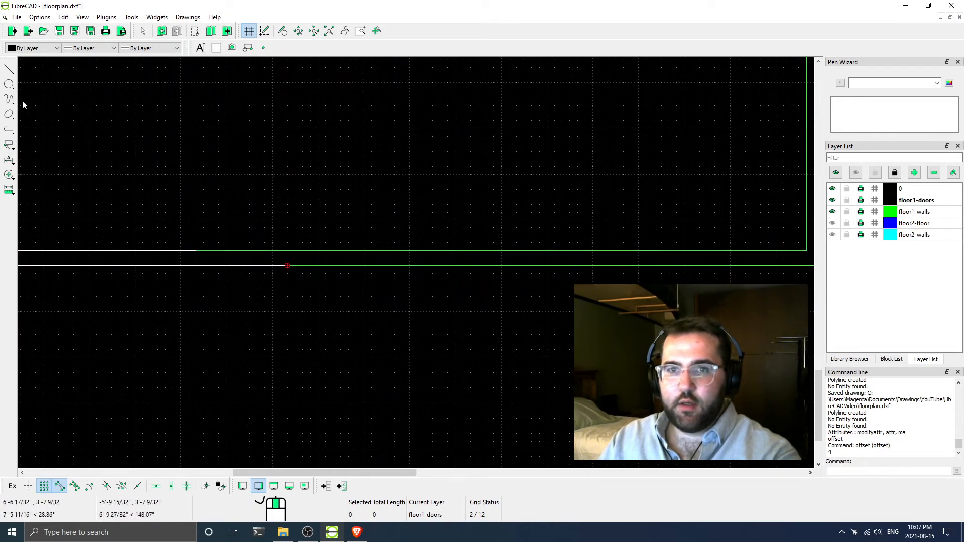
pyautogui.click(10, 71)
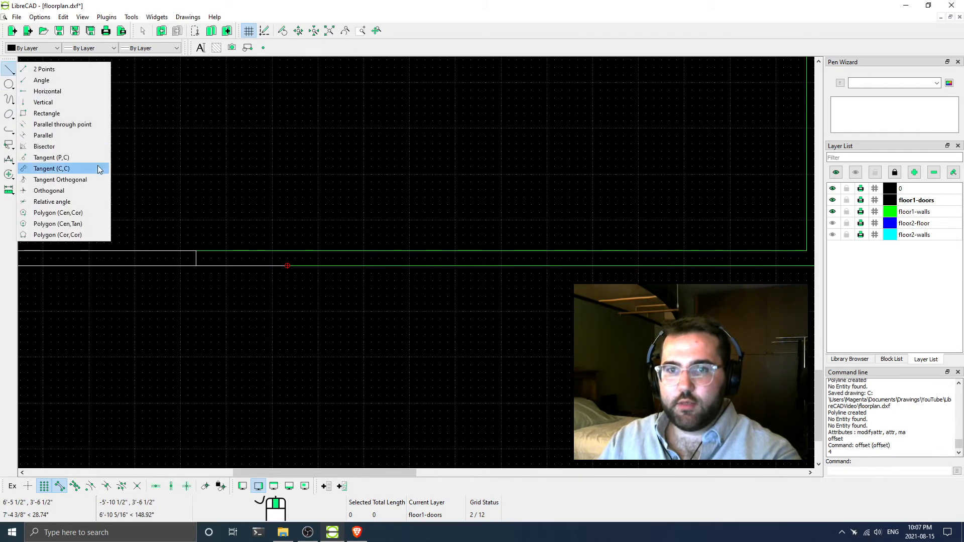
pyautogui.click(71, 114)
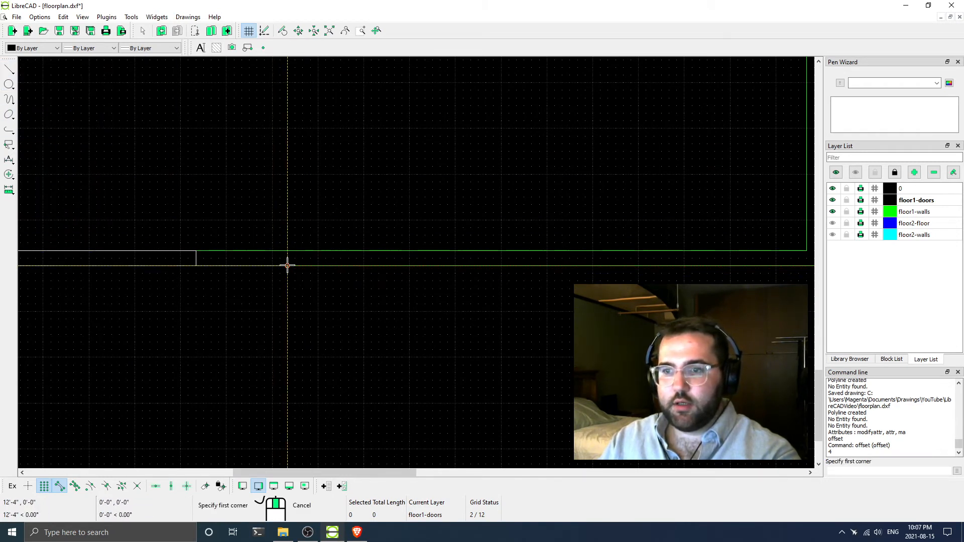
pyautogui.click(287, 265)
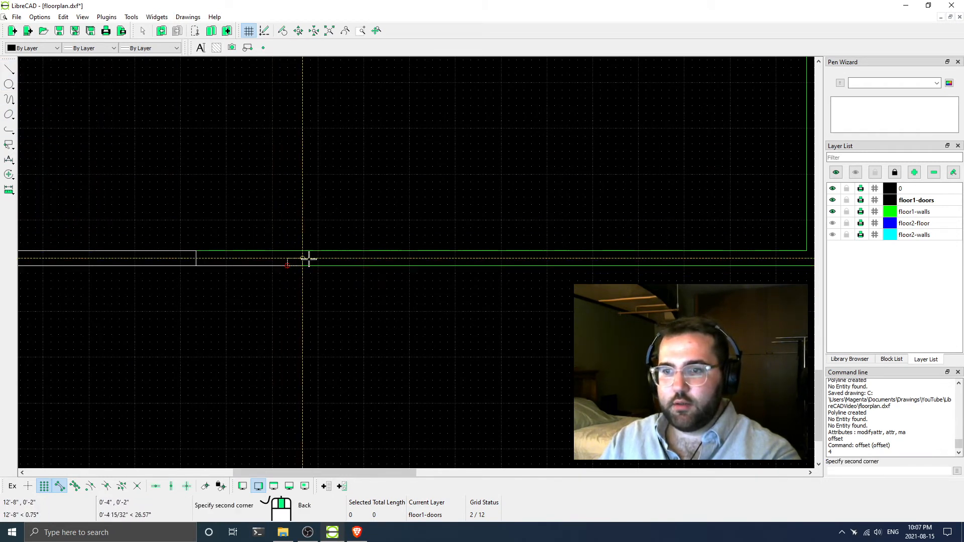
pyautogui.click(425, 250)
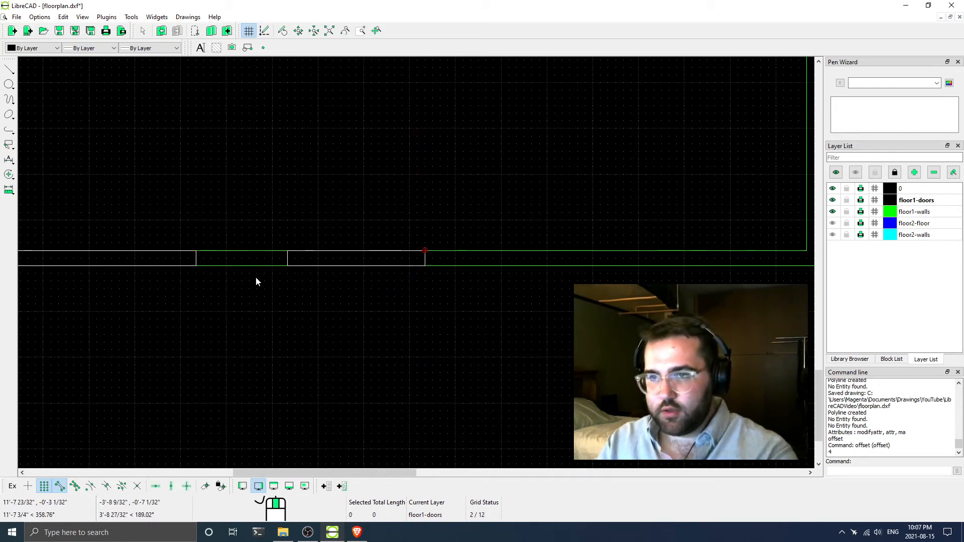
pyautogui.press('Escape')
# Examine the second door rectangle and the surrounding first-floor walls at several zoom levels
pyautogui.scroll(-5, 269, 159)
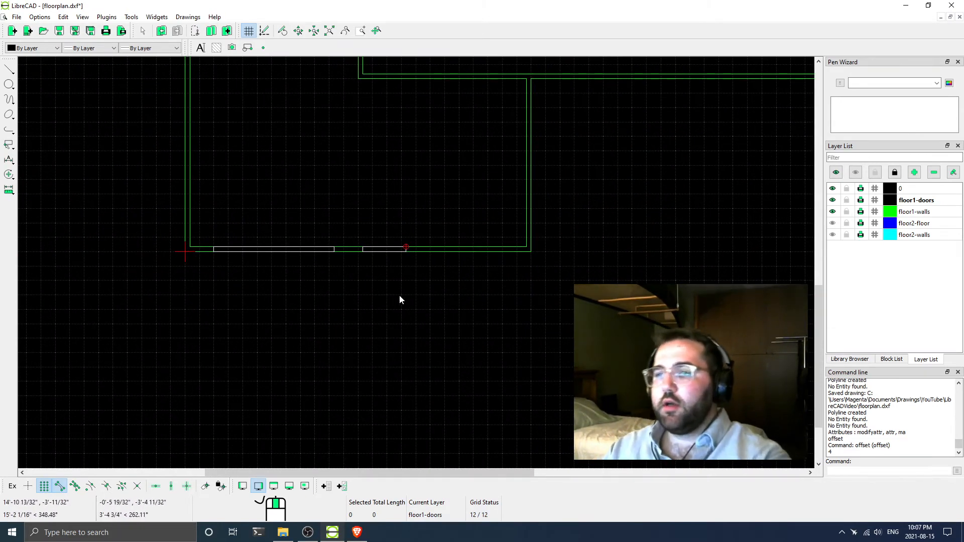
pyautogui.scroll(-3, 405, 261)
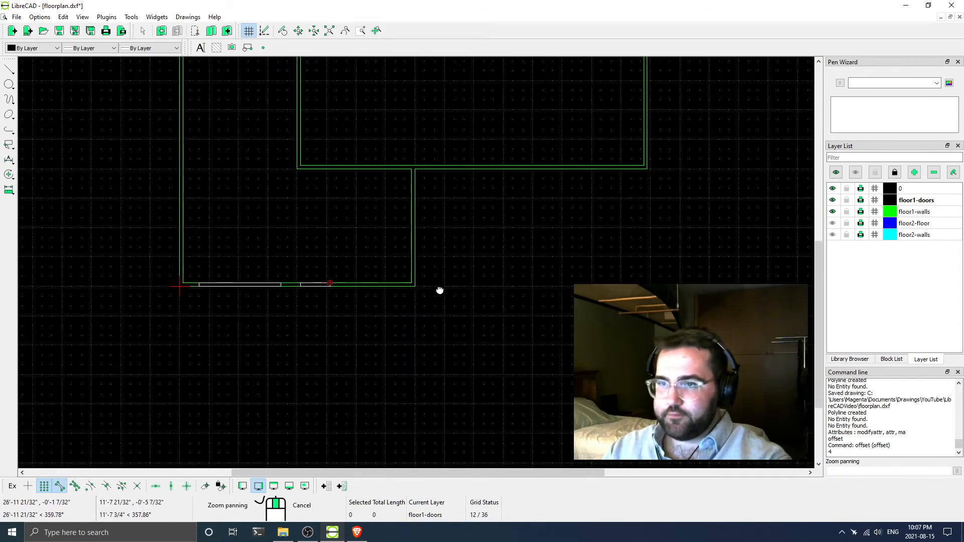
pyautogui.moveTo(479, 290); pyautogui.dragTo(432, 322, button='middle')
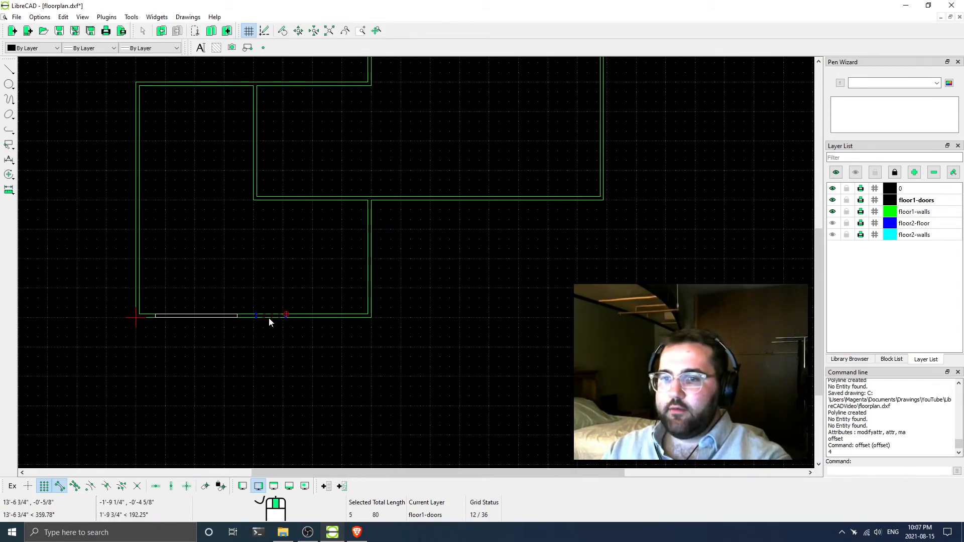
pyautogui.scroll(3, 321, 329)
pyautogui.scroll(-2, 557, 280)
pyautogui.moveTo(568, 275); pyautogui.dragTo(447, 315, button='middle')
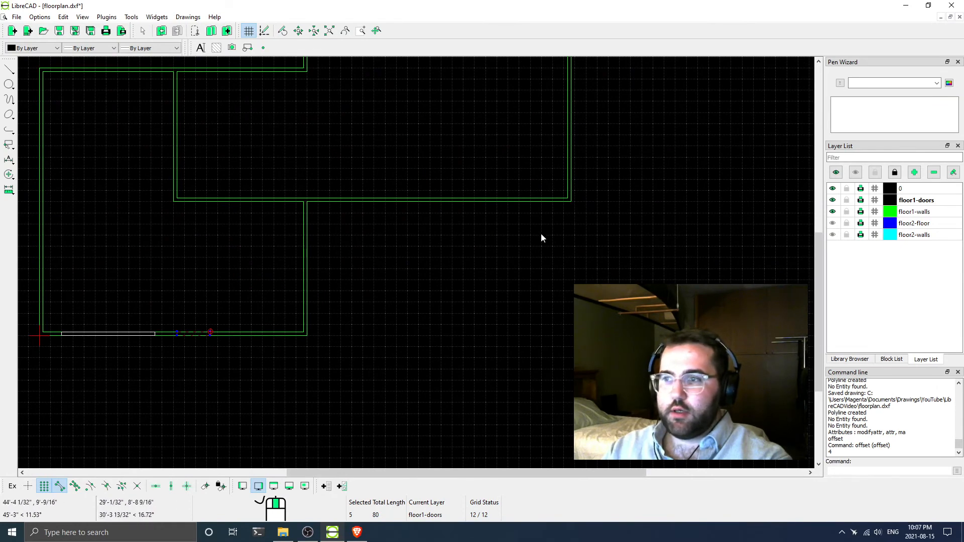
pyautogui.moveTo(541, 233); pyautogui.dragTo(488, 268, button='middle')
pyautogui.press('Escape')
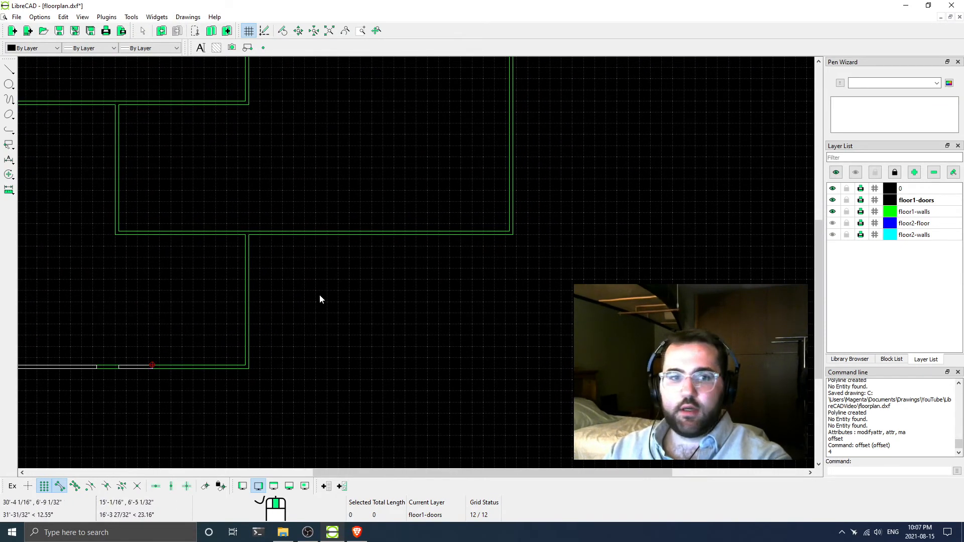
pyautogui.moveTo(410, 271); pyautogui.dragTo(437, 255, button='middle')
pyautogui.moveTo(195, 354); pyautogui.dragTo(181, 330, button='middle')
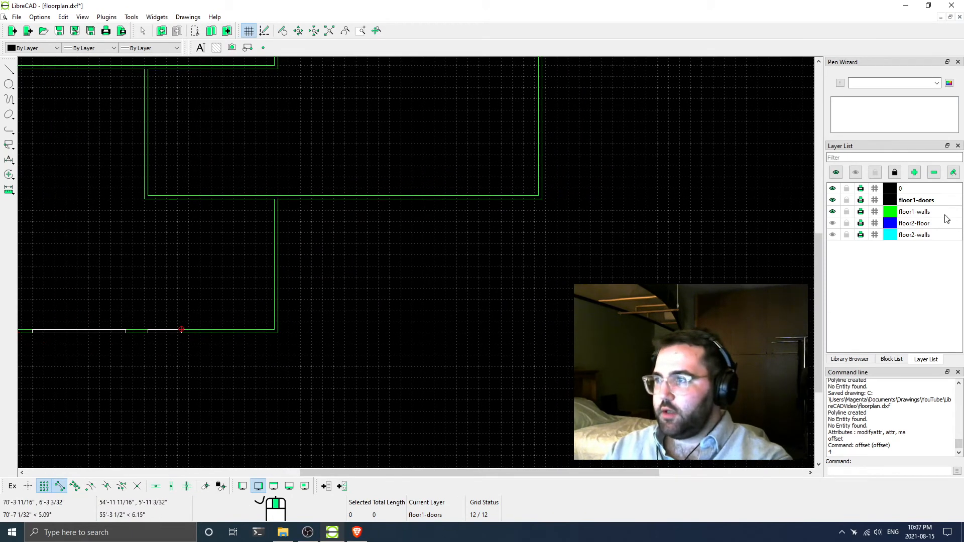
# Change the default pen color of the floor2-walls layer to green
pyautogui.click(911, 239)
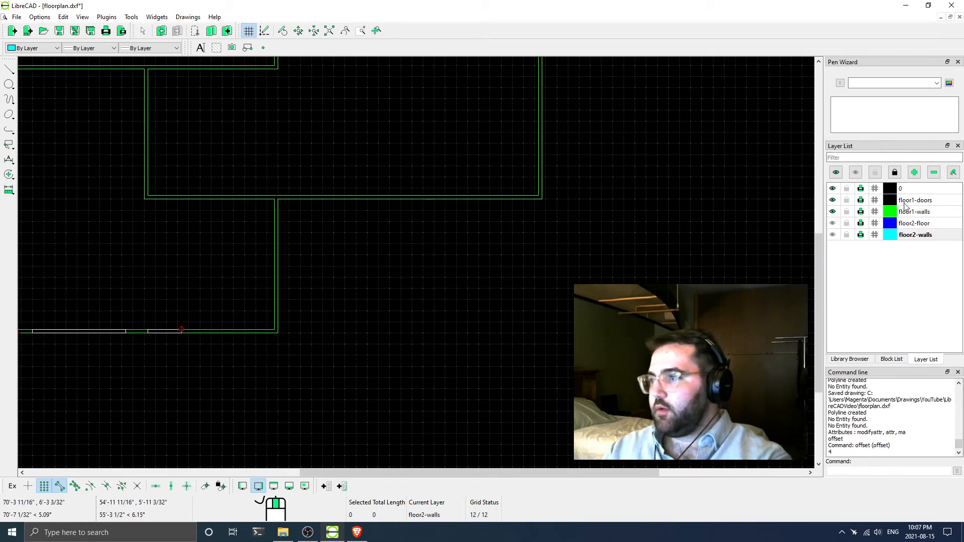
pyautogui.moveTo(213, 437); pyautogui.dragTo(409, 366, button='middle')
pyautogui.moveTo(175, 163); pyautogui.dragTo(204, 243, button='middle')
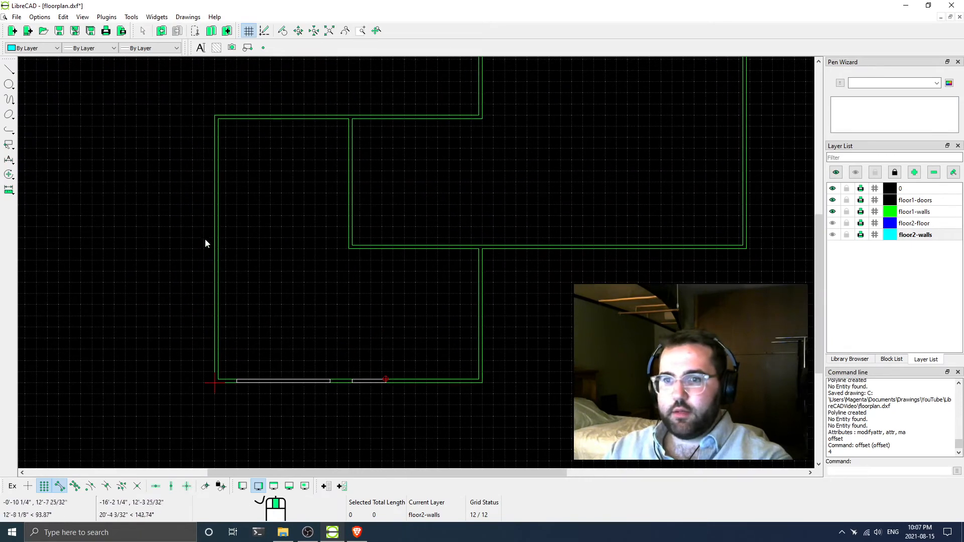
pyautogui.moveTo(289, 352); pyautogui.dragTo(226, 326, button='middle')
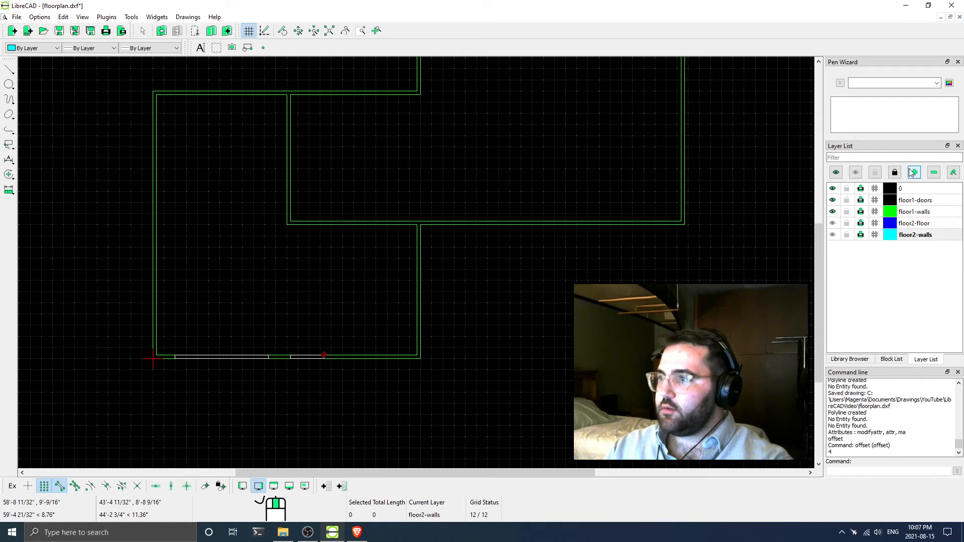
pyautogui.rightClick(919, 235)
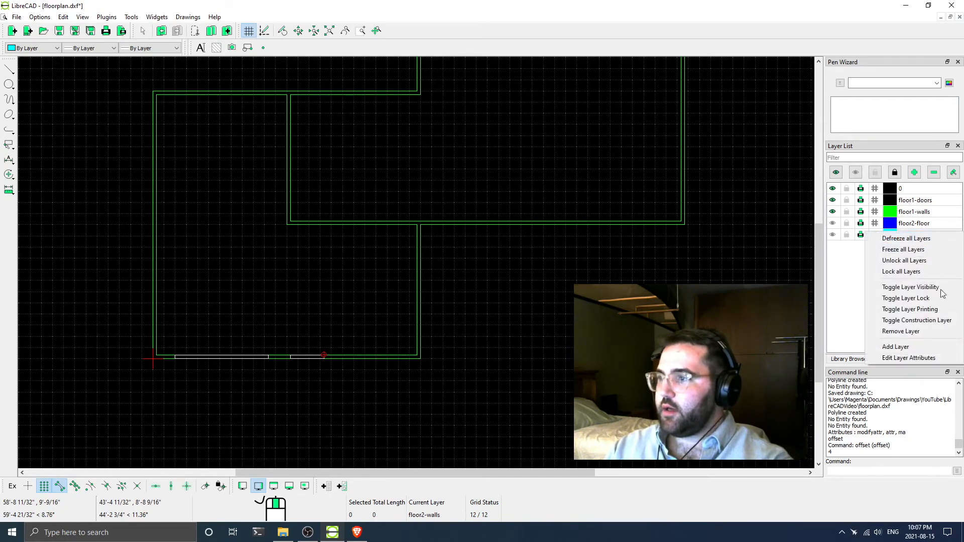
pyautogui.click(918, 358)
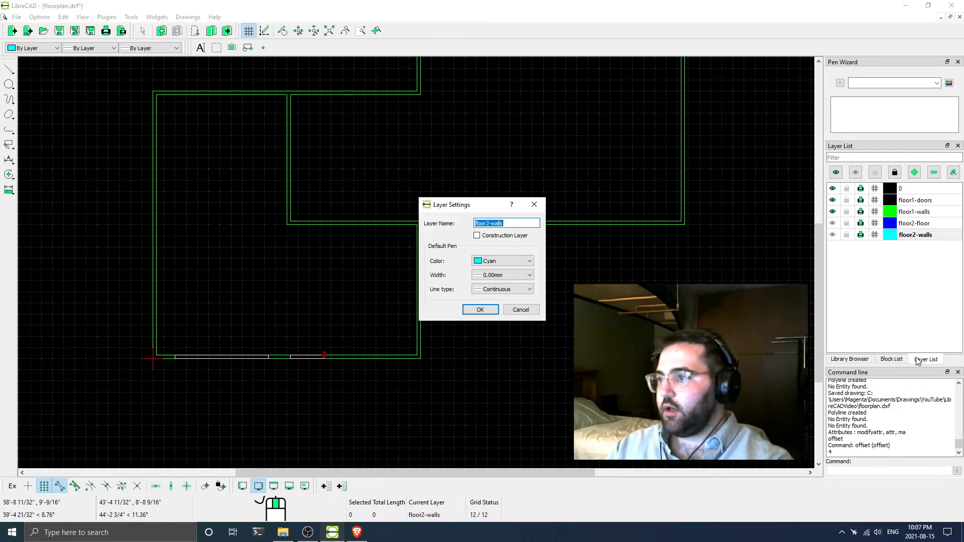
pyautogui.click(501, 261)
pyautogui.click(499, 304)
pyautogui.click(496, 310)
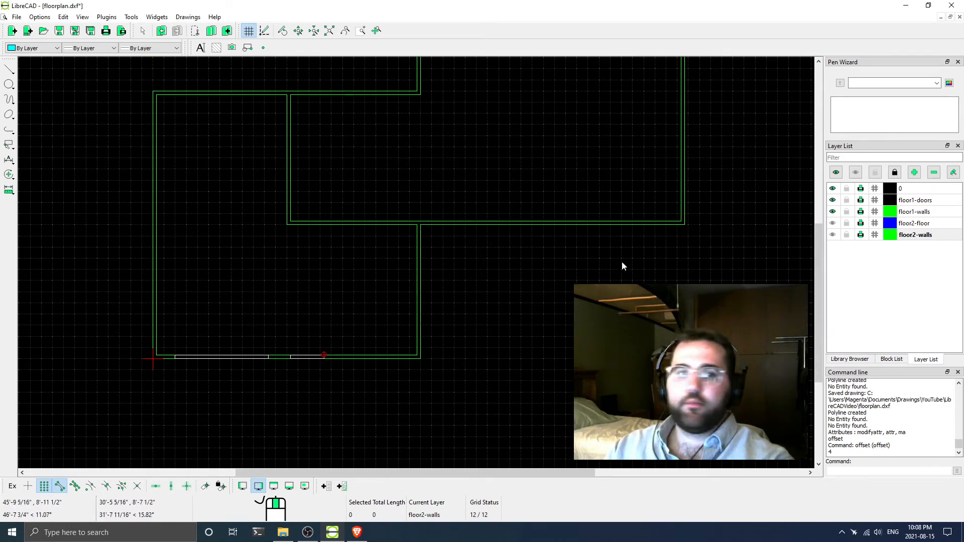
# Hide the floor1-doors layer to view the walls without doors, and show it again
pyautogui.moveTo(665, 260)
pyautogui.mouseDown(button='middle')
pyautogui.moveTo(649, 290)
pyautogui.moveTo(669, 278)
pyautogui.mouseUp(button='middle')
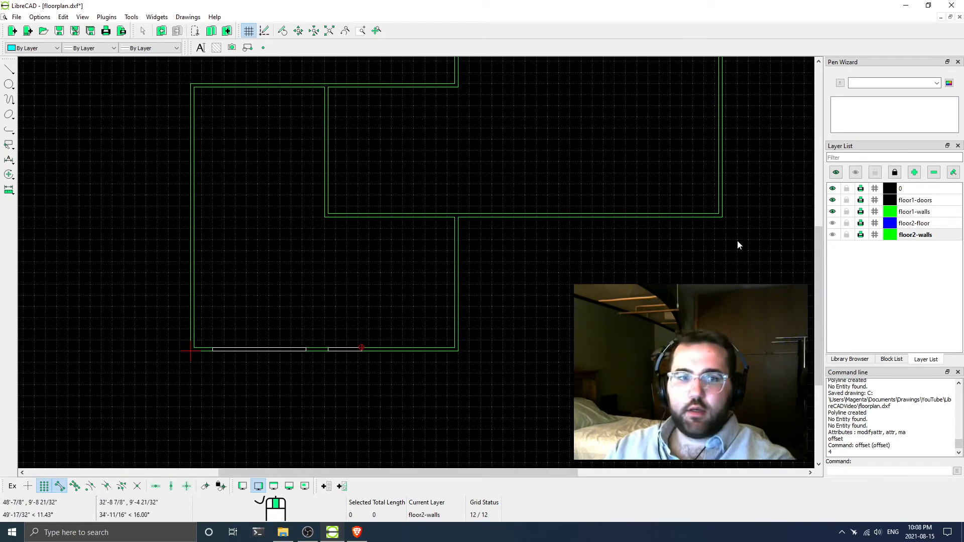
pyautogui.click(832, 200)
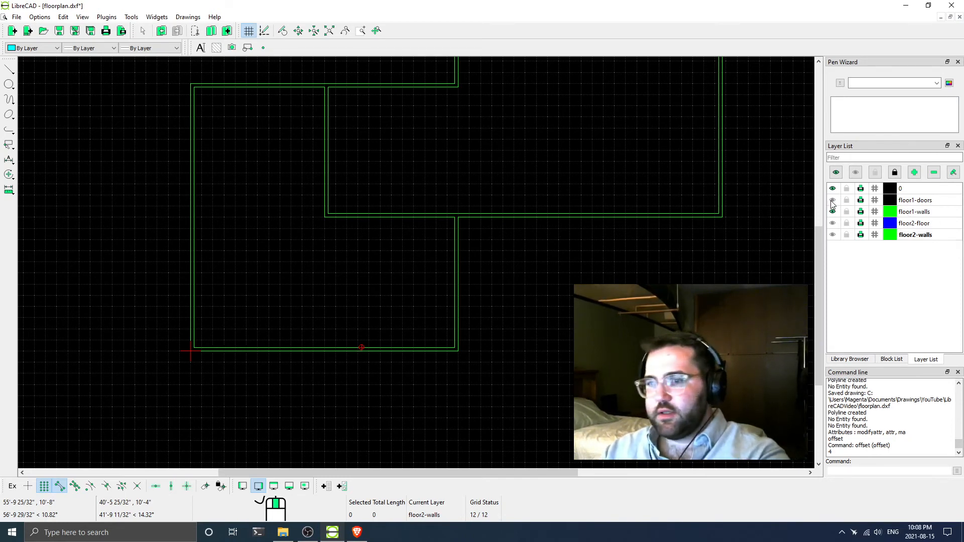
pyautogui.click(831, 200)
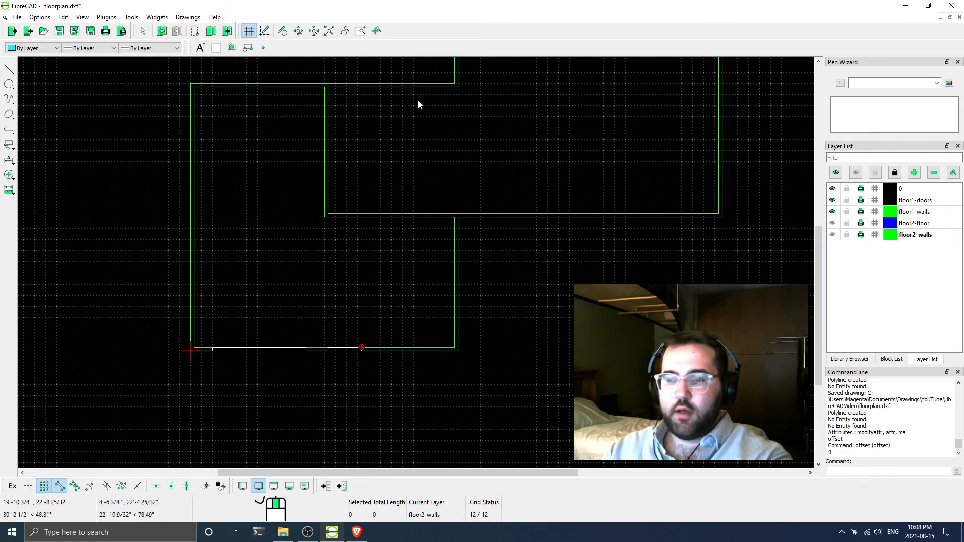
# Examine the first-floor layout from the lower-left wing's doors to the upper-right room's outer walls
pyautogui.moveTo(418, 102); pyautogui.dragTo(410, 209, button='middle')
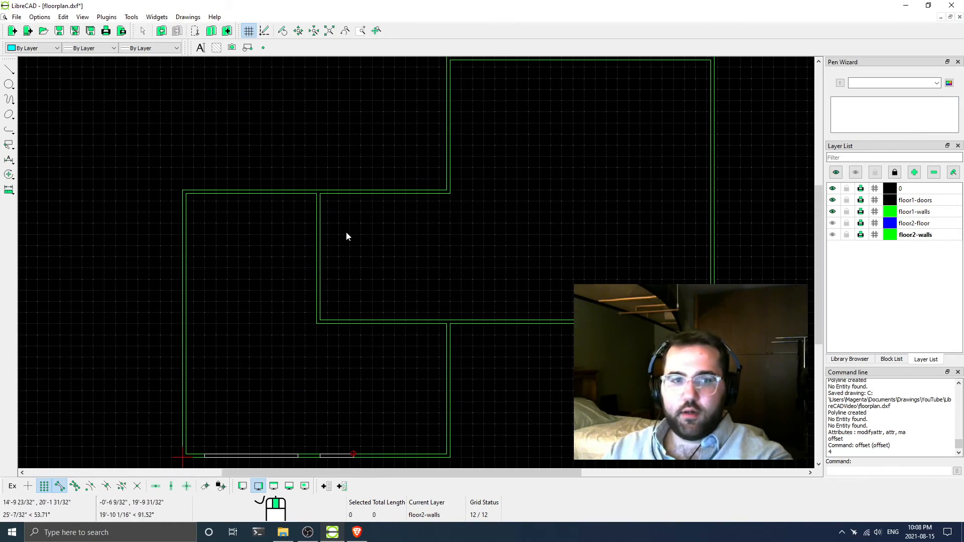
pyautogui.moveTo(304, 326); pyautogui.dragTo(323, 250, button='middle')
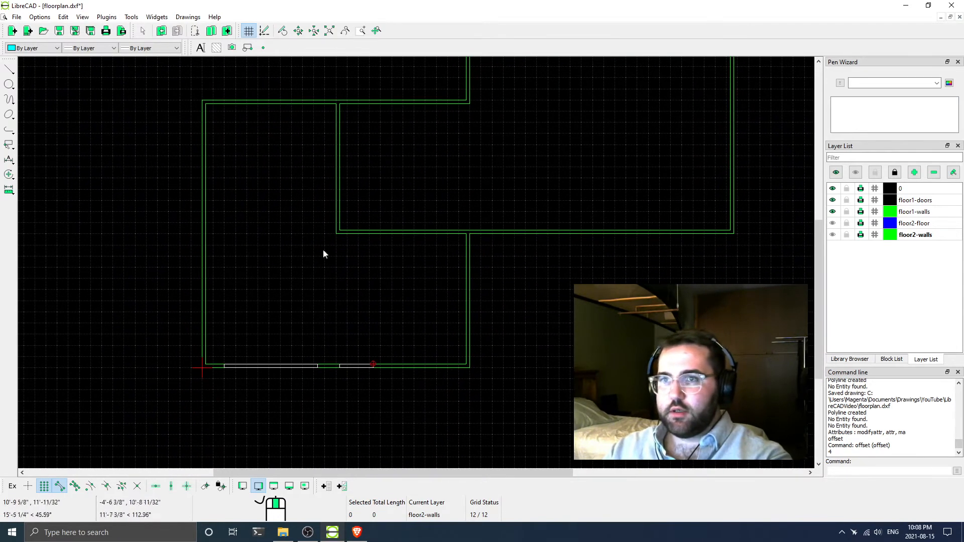
pyautogui.moveTo(223, 358); pyautogui.dragTo(285, 303, button='middle')
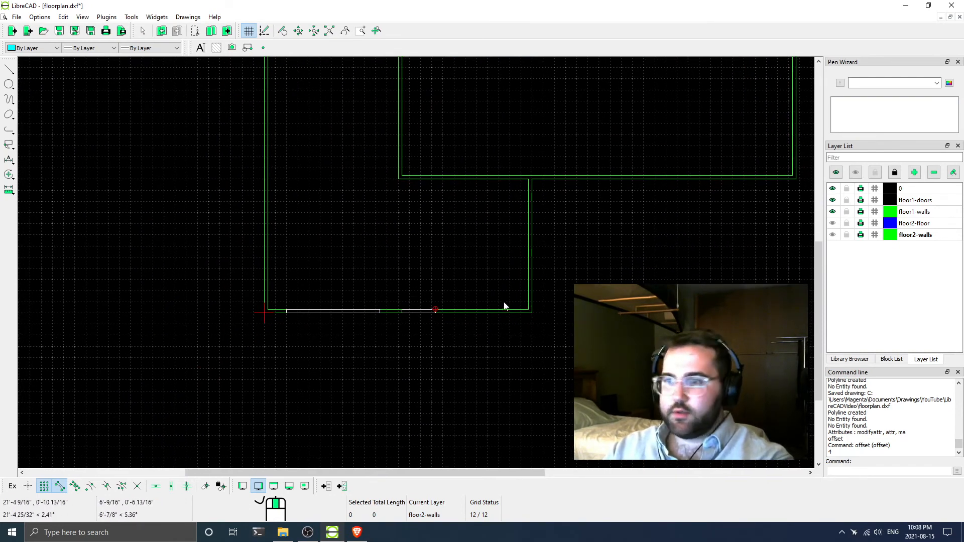
pyautogui.moveTo(504, 305); pyautogui.dragTo(462, 325, button='middle')
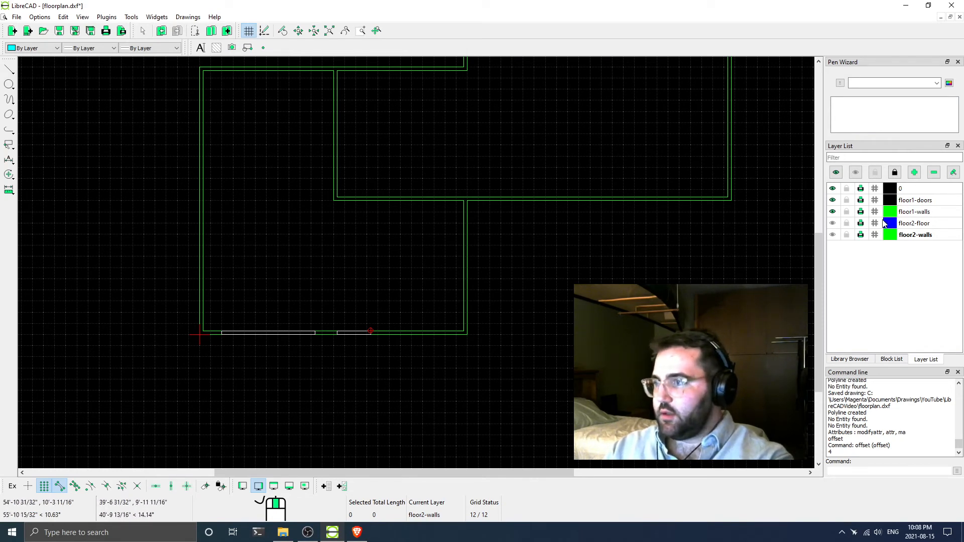
pyautogui.moveTo(480, 285); pyautogui.dragTo(312, 350, button='middle')
pyautogui.moveTo(635, 216); pyautogui.dragTo(582, 377, button='middle')
pyautogui.moveTo(403, 181); pyautogui.dragTo(408, 179, button='middle')
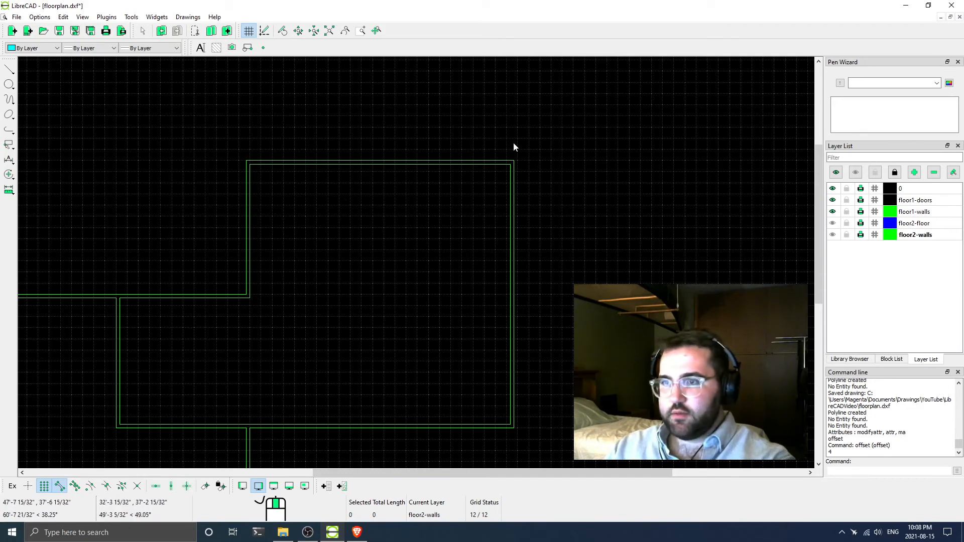
pyautogui.moveTo(495, 150); pyautogui.dragTo(410, 166, button='middle')
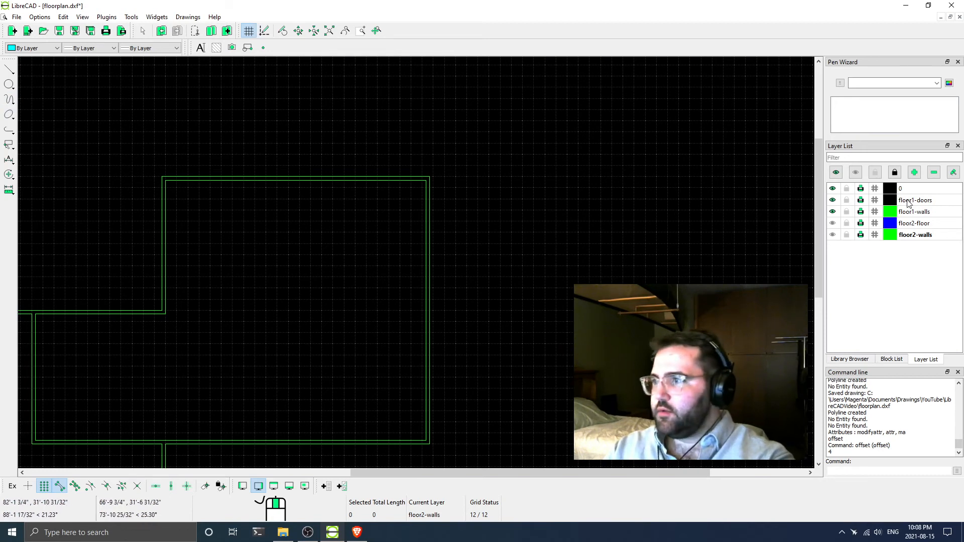
# Add a layer named floor1-windows with a cyan default pen color
pyautogui.click(914, 173)
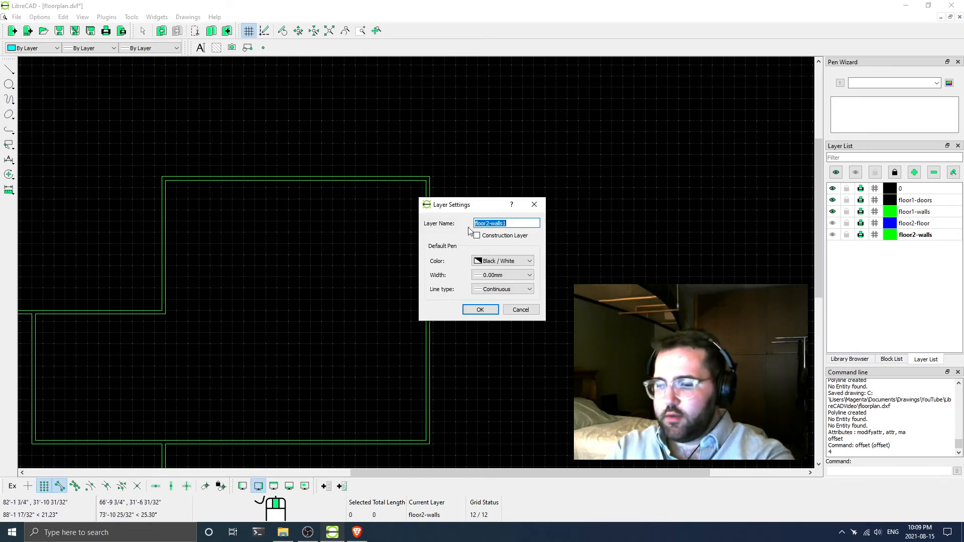
pyautogui.write('floor1-wind')
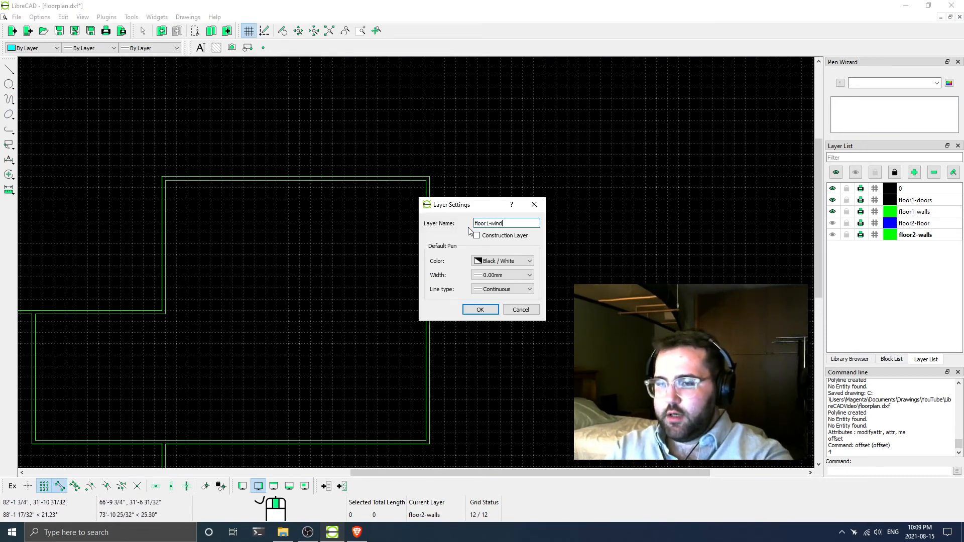
pyautogui.write('ows')
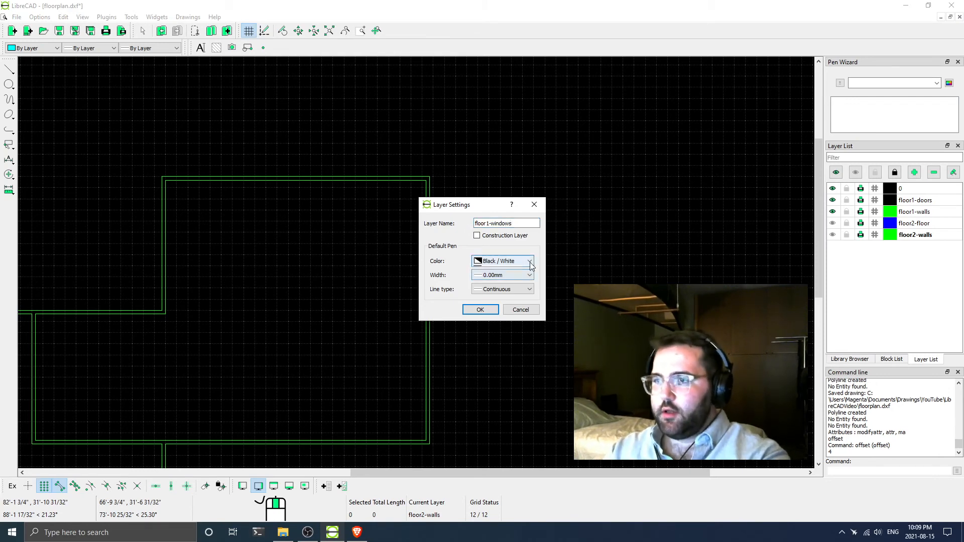
pyautogui.click(531, 265)
pyautogui.click(490, 289)
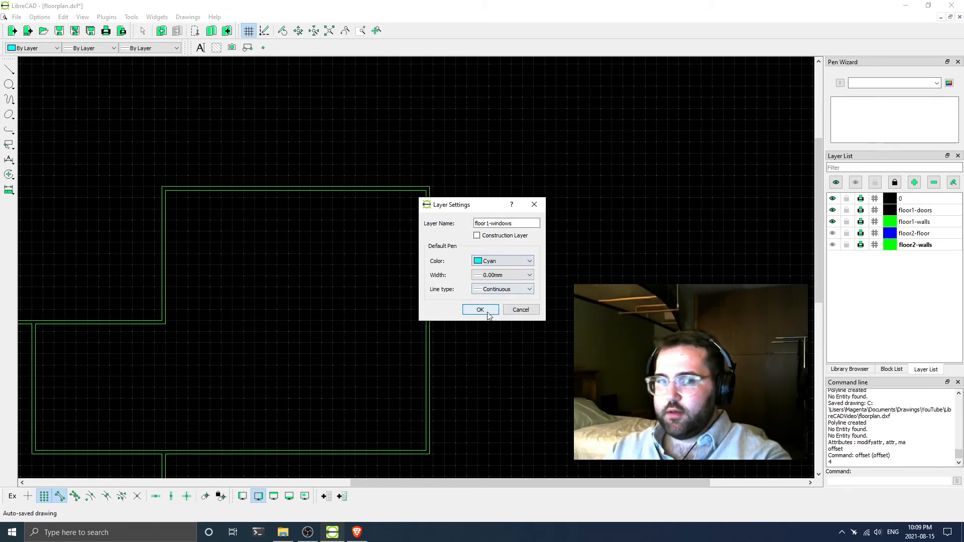
pyautogui.click(480, 310)
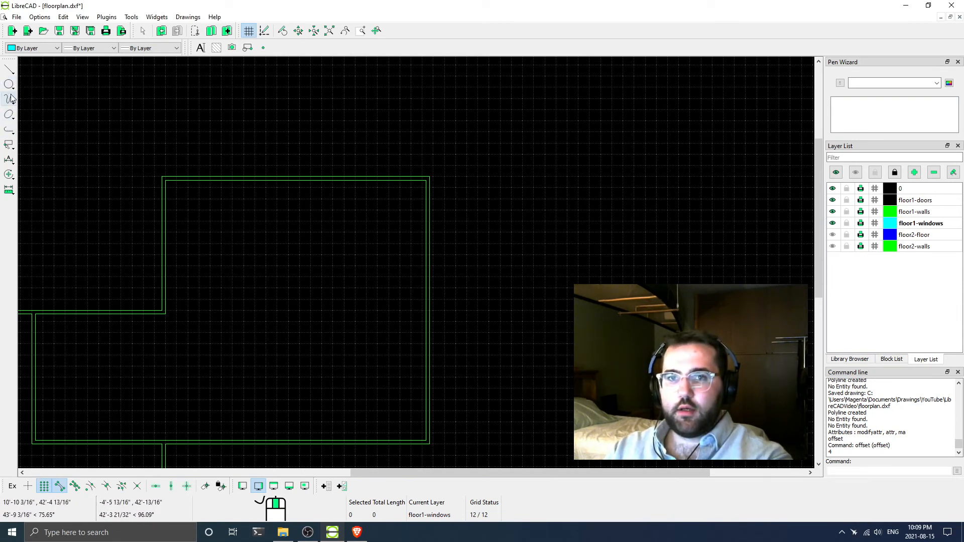
# Draw a 3-inch vertical marker line down from the top wall's outer face, 8 inches left of the upper-right room's outer corner
pyautogui.scroll(10, 407, 189)
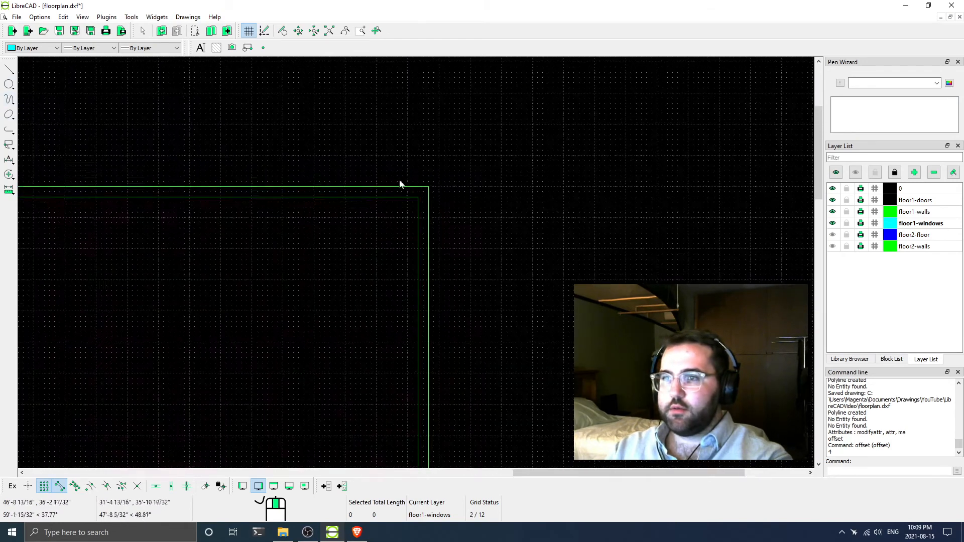
pyautogui.scroll(-1, 444, 148)
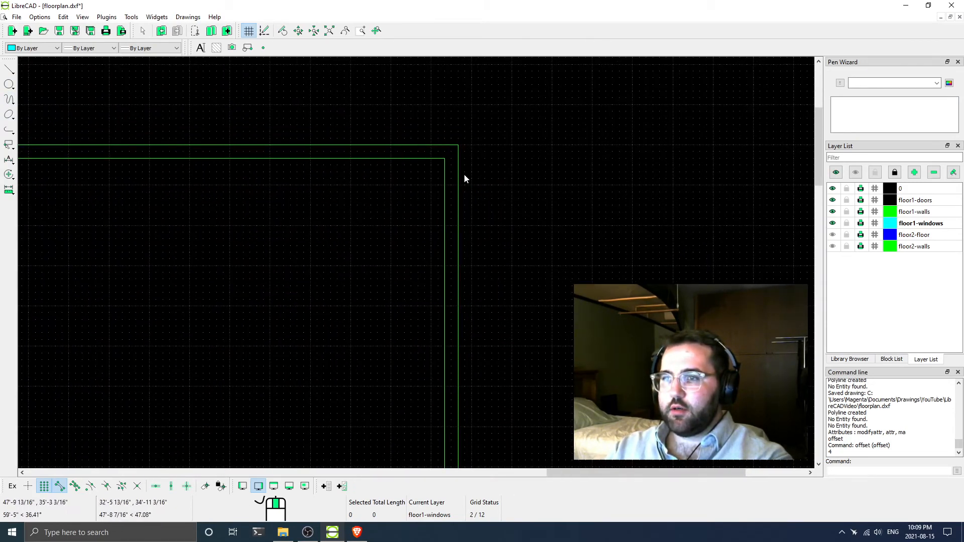
pyautogui.scroll(2, 439, 153)
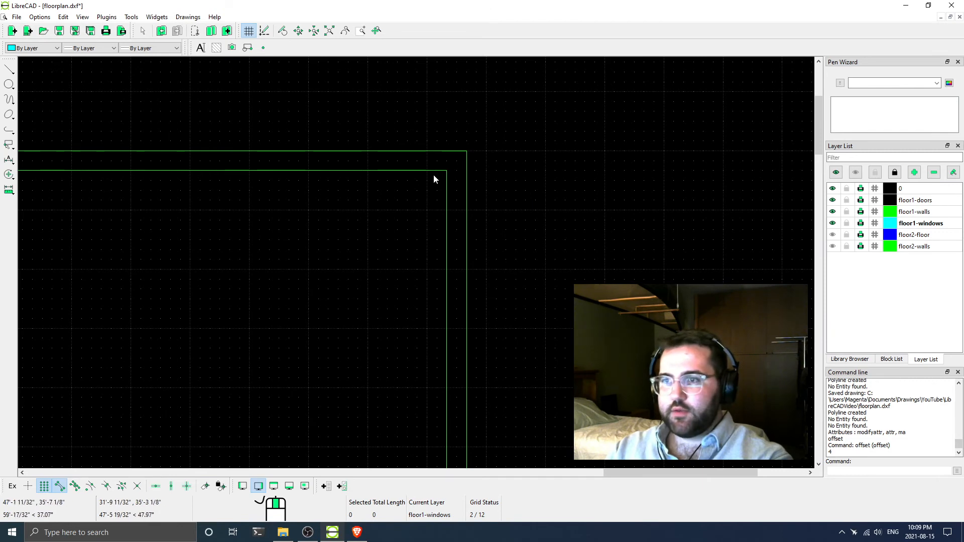
pyautogui.scroll(2, 434, 177)
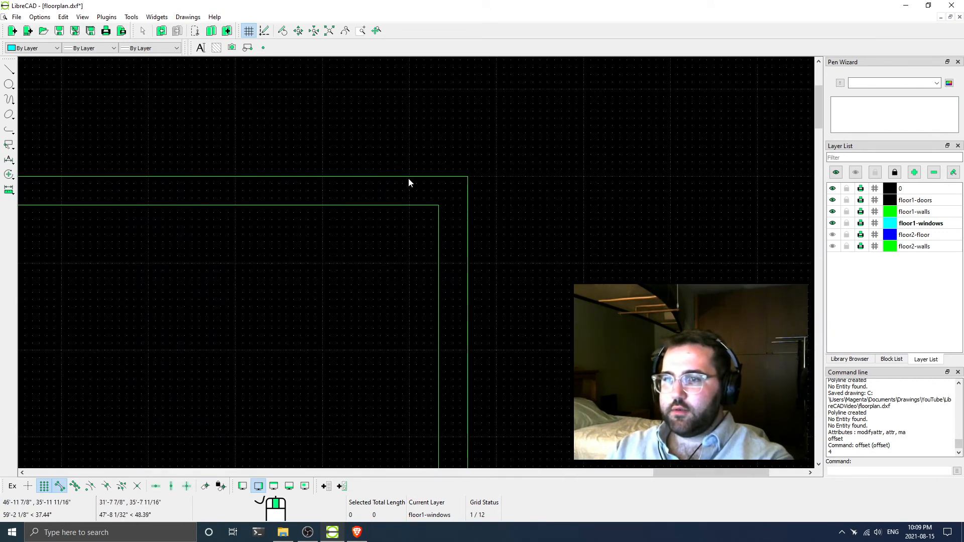
pyautogui.scroll(2, 410, 183)
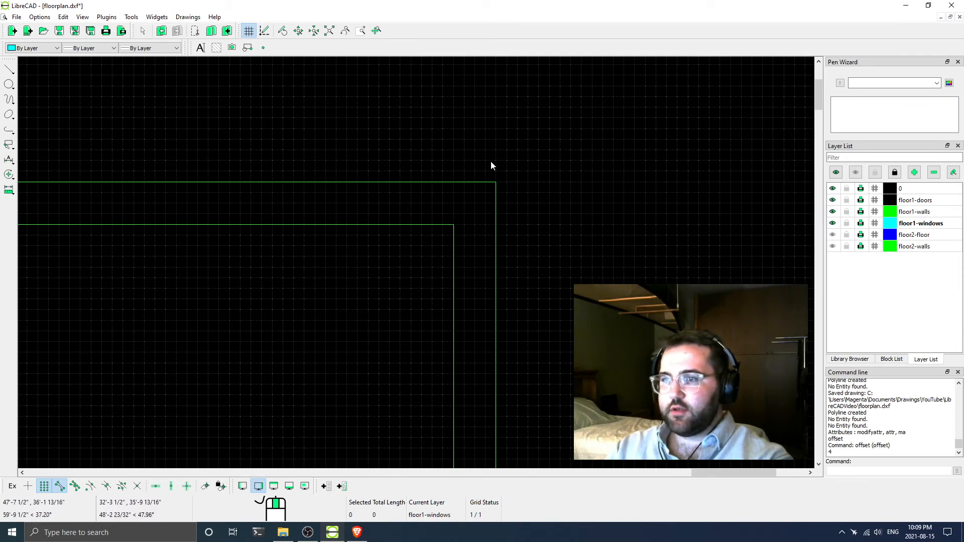
pyautogui.scroll(-2, 486, 226)
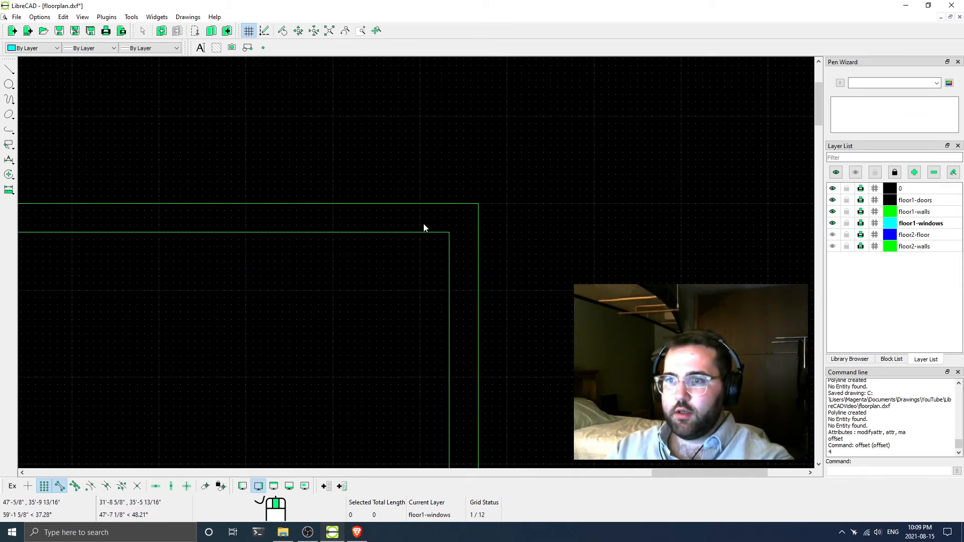
pyautogui.scroll(-1, 419, 232)
pyautogui.scroll(3, 425, 222)
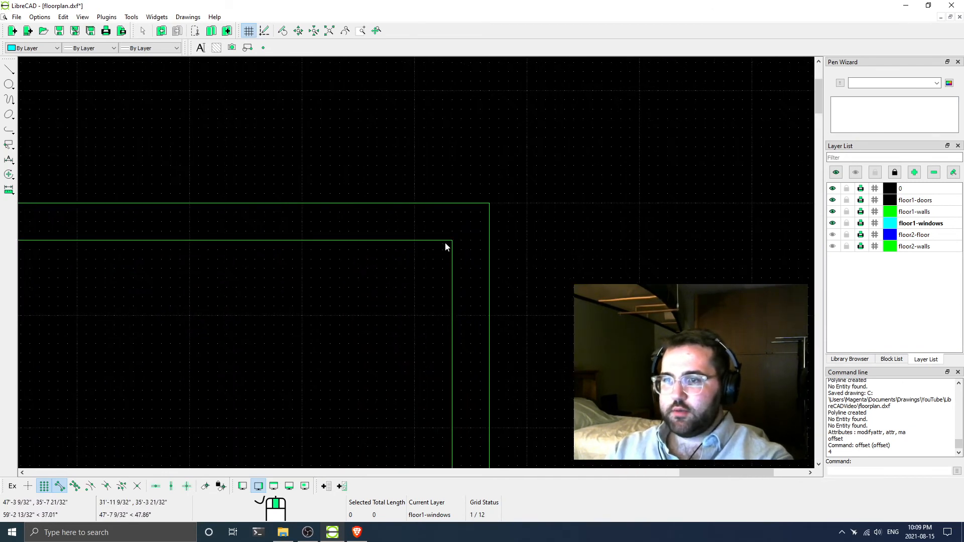
pyautogui.scroll(-2, 446, 244)
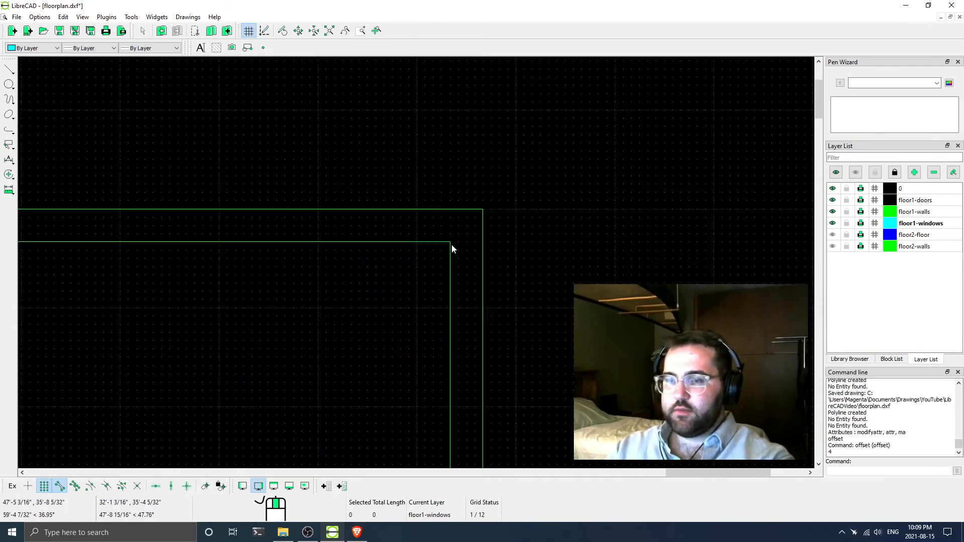
pyautogui.click(8, 72)
pyautogui.click(36, 69)
pyautogui.scroll(3, 381, 248)
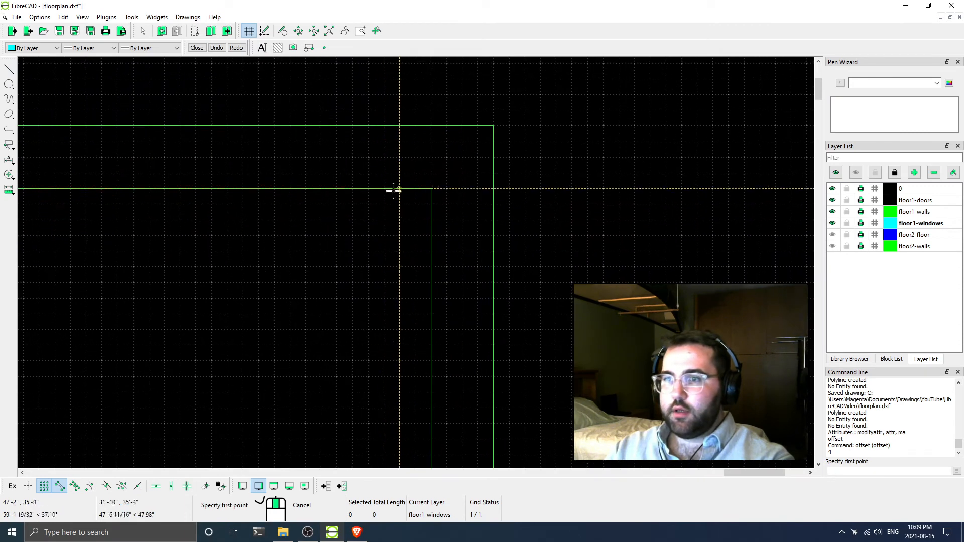
pyautogui.click(368, 174)
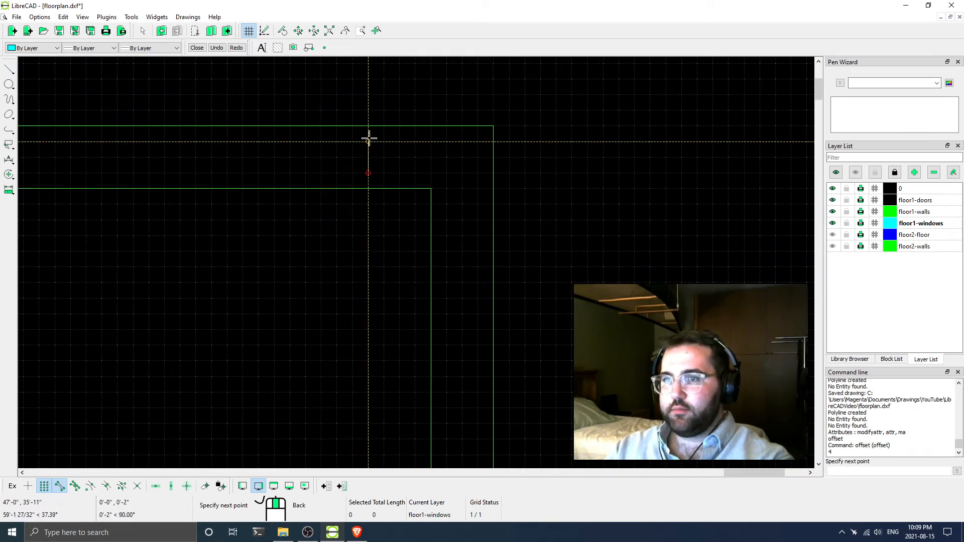
pyautogui.click(369, 129)
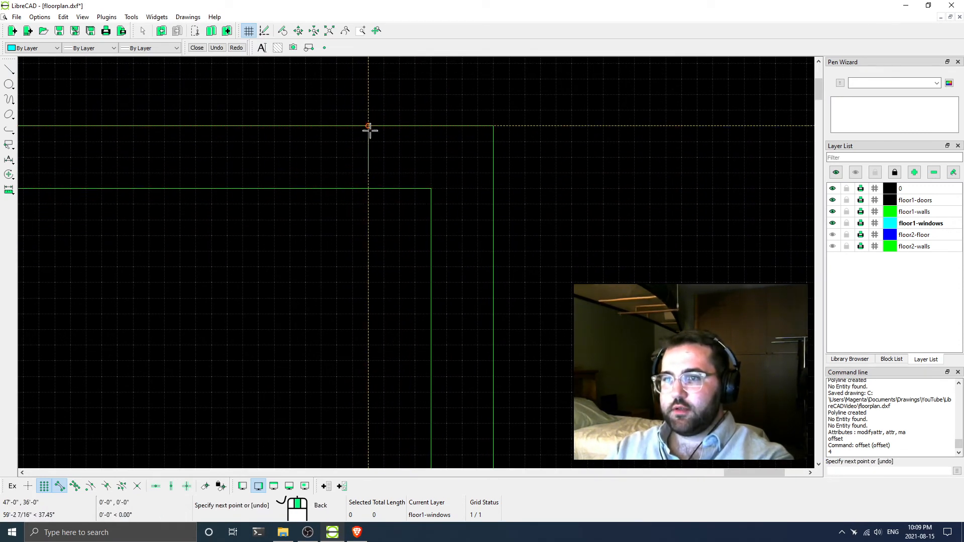
pyautogui.rightClick(369, 129)
pyautogui.scroll(-3, 415, 201)
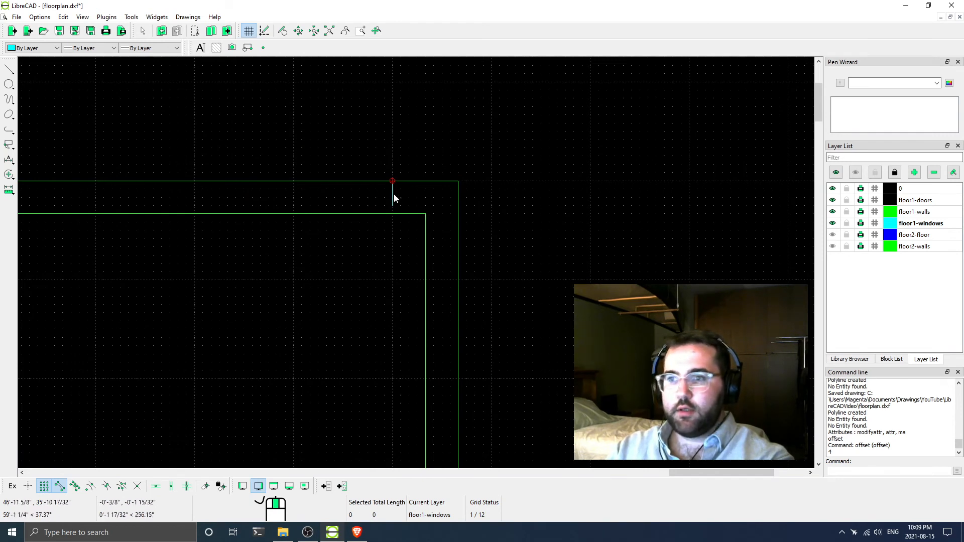
# Draw a 3-inch horizontal marker line across the right wall from its inner face, 4 inches below the inner corner
pyautogui.click(9, 70)
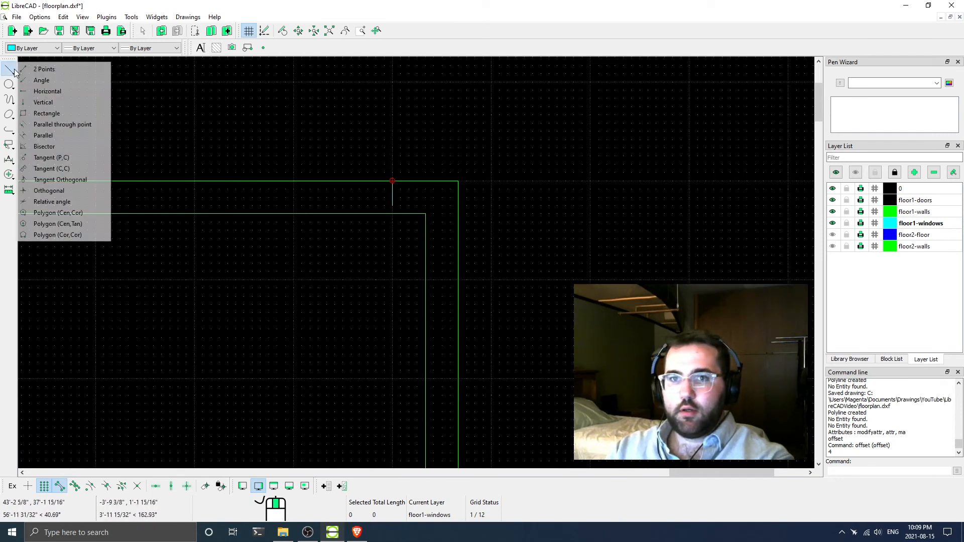
pyautogui.click(52, 70)
pyautogui.click(424, 247)
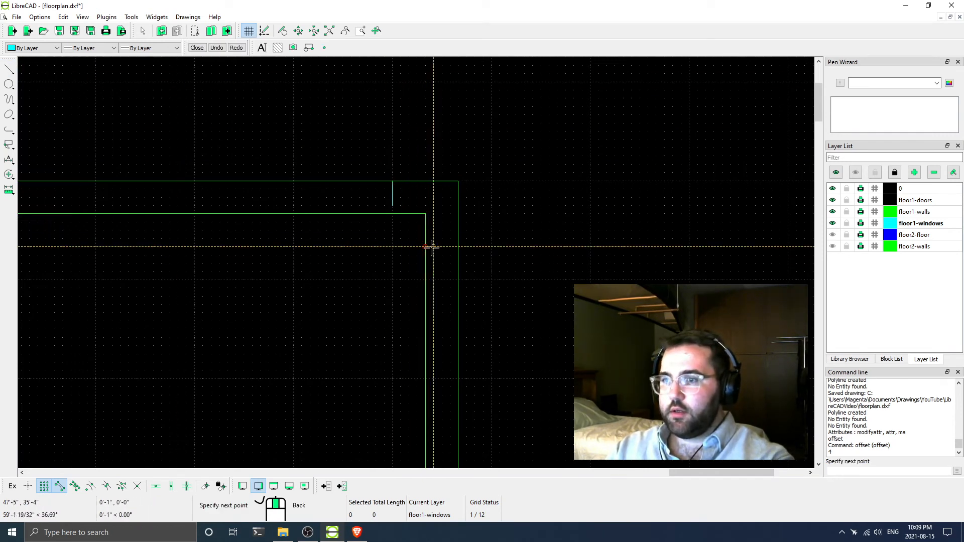
pyautogui.click(450, 247)
pyautogui.rightClick(450, 247)
pyautogui.rightClick(446, 249)
pyautogui.scroll(-5, 404, 260)
pyautogui.moveTo(337, 286); pyautogui.dragTo(416, 244, button='middle')
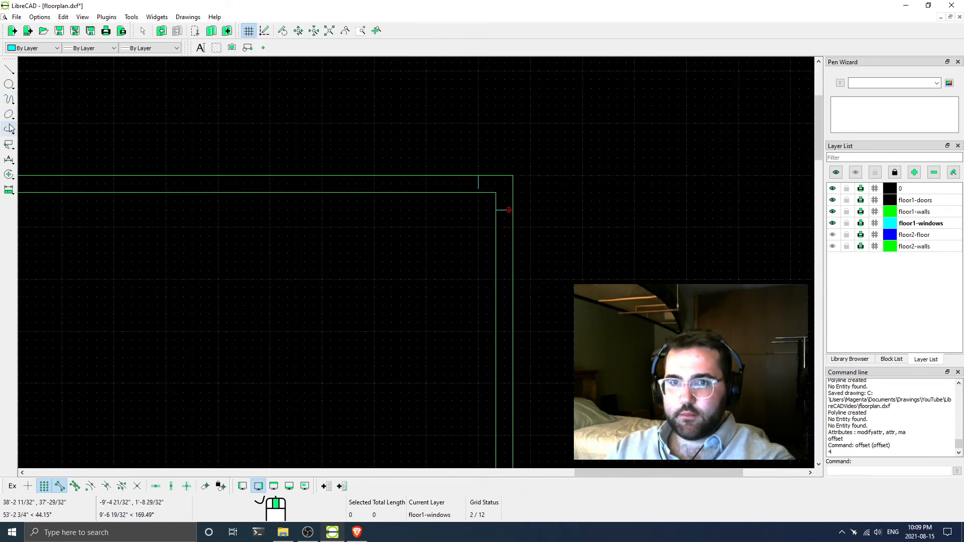
# Draw an 8' by 4" window rectangle within the top wall, extending left from the vertical marker line's top
pyautogui.click(9, 70)
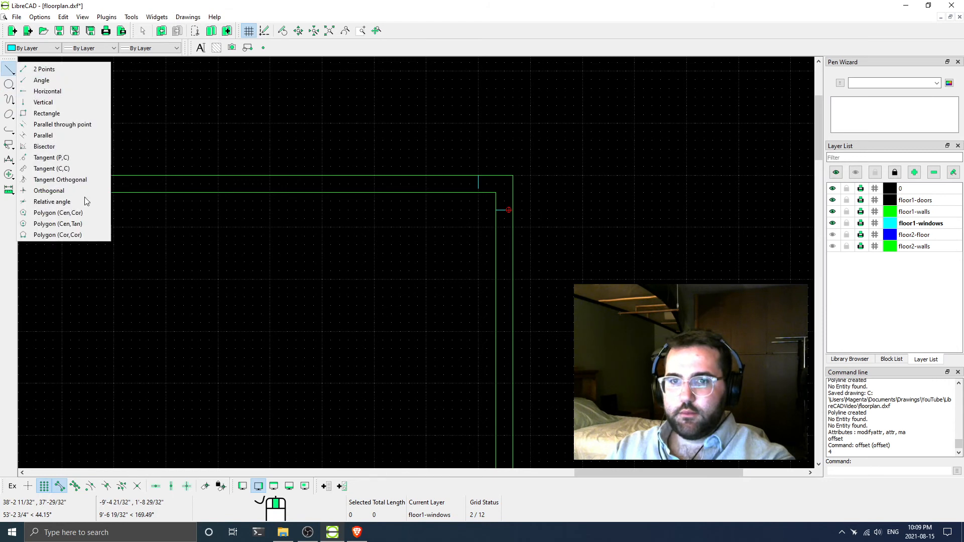
pyautogui.click(47, 113)
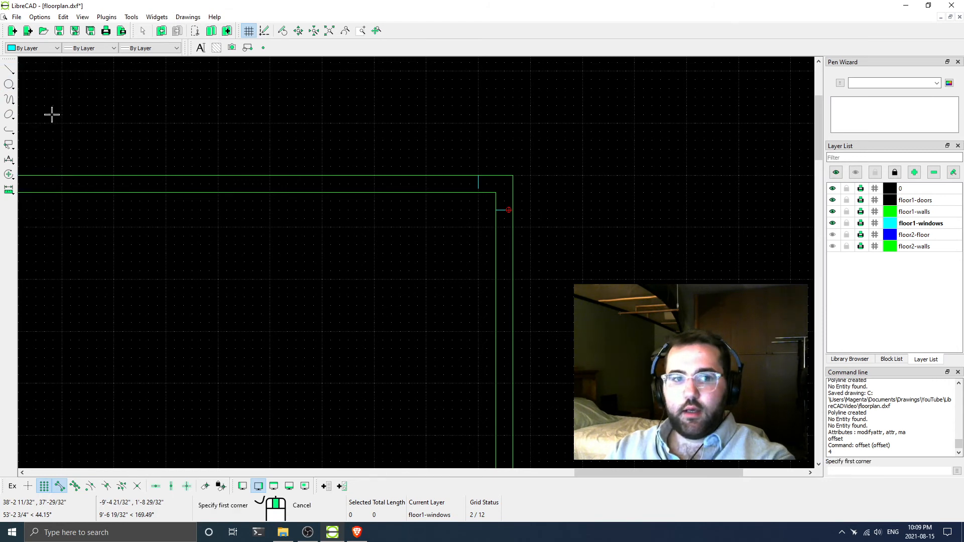
pyautogui.click(478, 176)
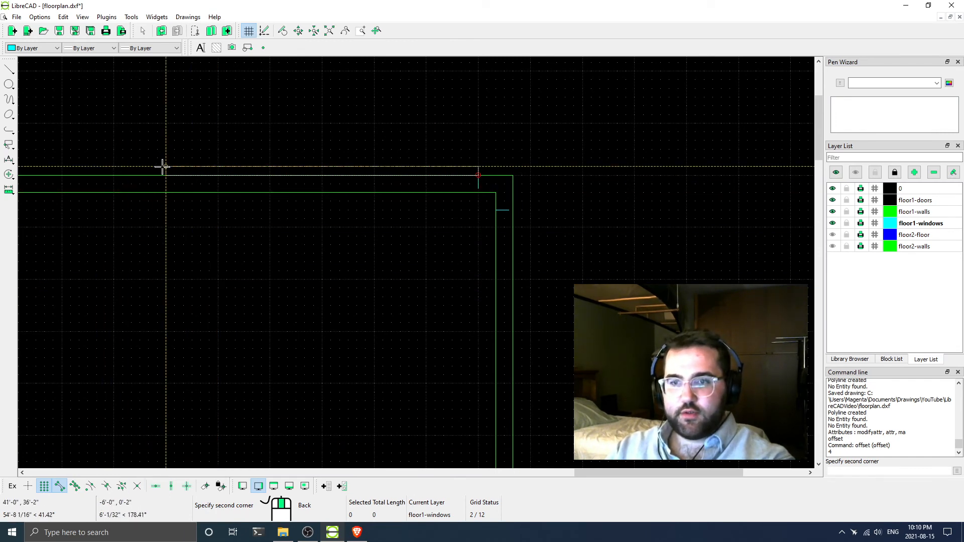
pyautogui.scroll(-1, 108, 193)
pyautogui.scroll(-2, 108, 193)
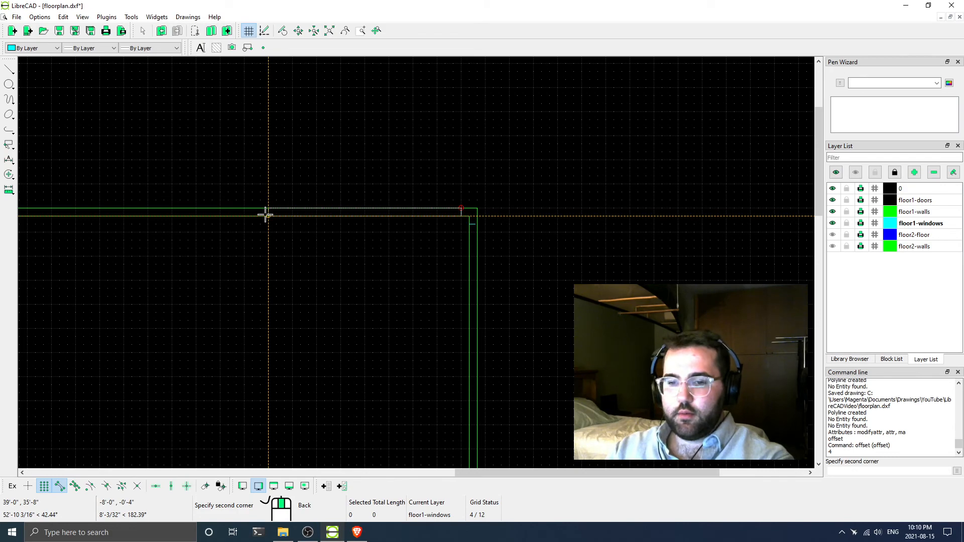
pyautogui.click(266, 214)
# Draw a second window rectangle, 4" by 8', within the right wall, extending down from the horizontal marker line
pyautogui.scroll(-2, 501, 336)
pyautogui.moveTo(474, 345); pyautogui.dragTo(373, 289, button='middle')
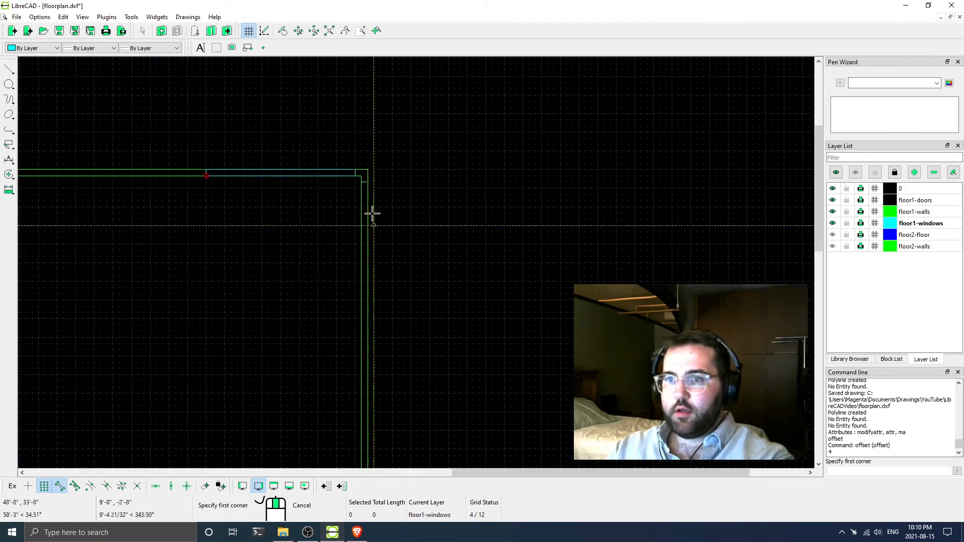
pyautogui.scroll(2, 363, 184)
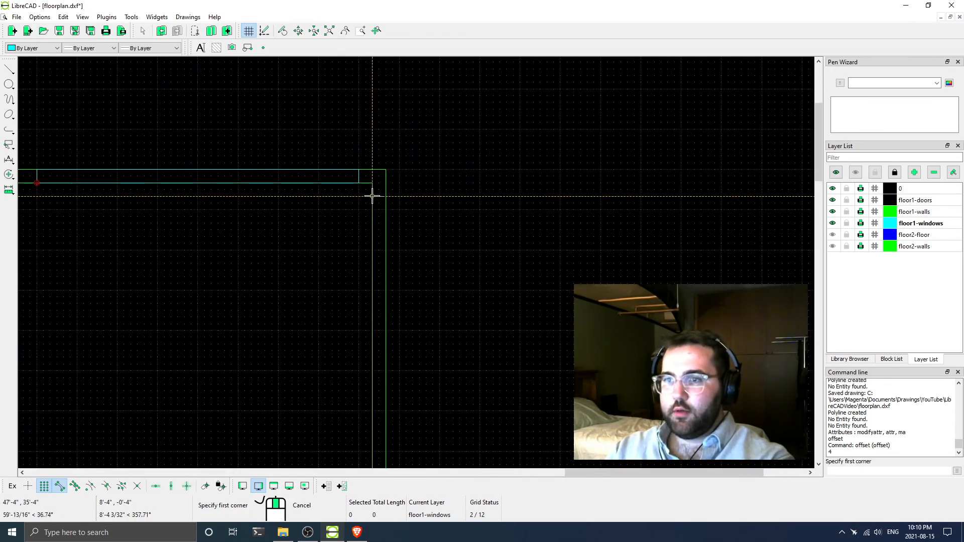
pyautogui.moveTo(370, 194); pyautogui.dragTo(324, 182, button='middle')
pyautogui.scroll(-2, 322, 211)
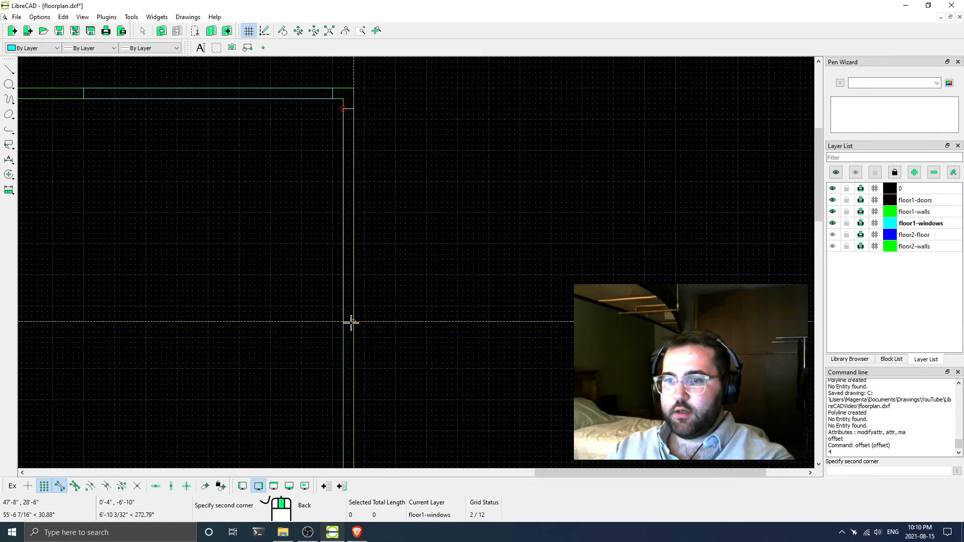
pyautogui.click(354, 357)
pyautogui.press('Escape')
# Examine the two corner windows and their fit within the upper-right room's walls
pyautogui.scroll(-8, 281, 322)
pyautogui.moveTo(262, 345); pyautogui.dragTo(312, 278, button='middle')
pyautogui.scroll(-1, 312, 277)
pyautogui.scroll(4, 375, 167)
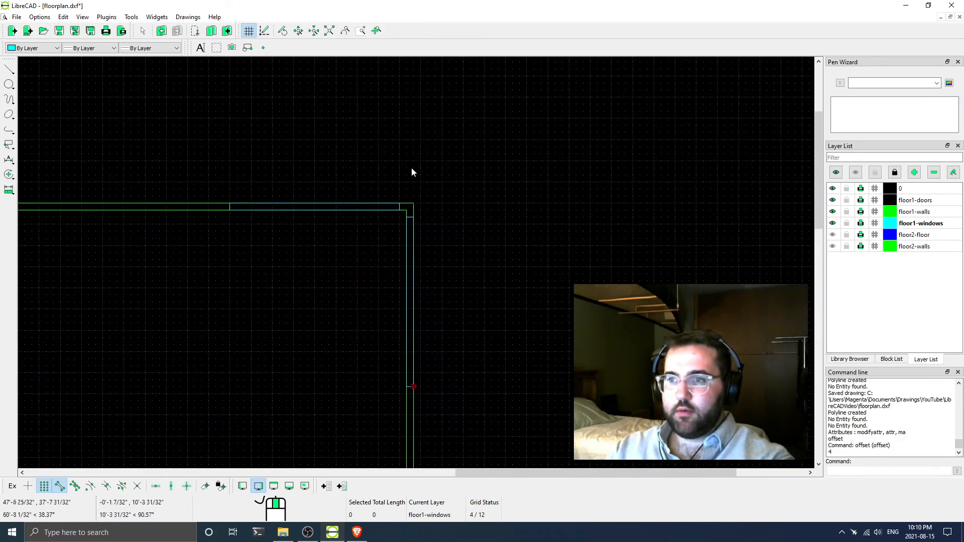
pyautogui.scroll(-1, 411, 252)
pyautogui.moveTo(411, 252); pyautogui.dragTo(392, 211, button='middle')
pyautogui.scroll(4, 370, 252)
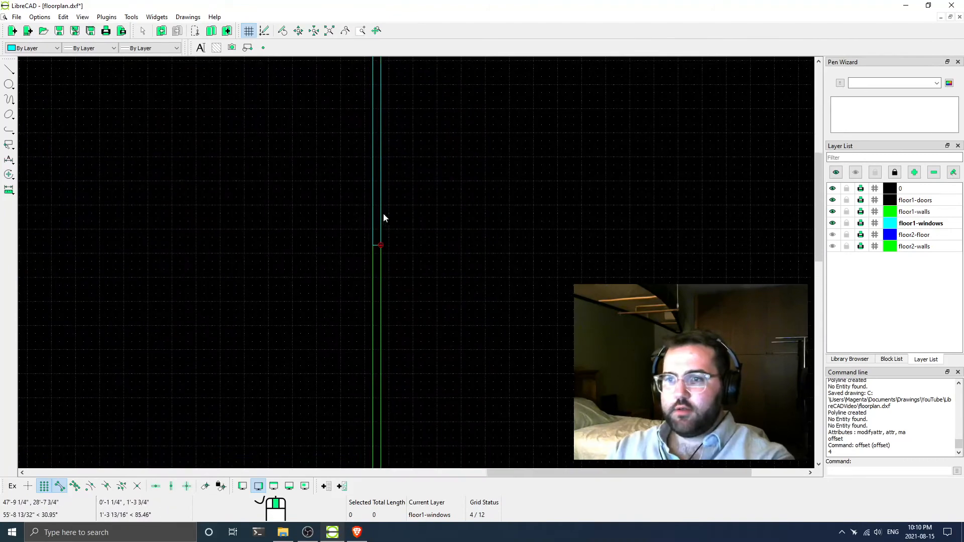
pyautogui.scroll(-2, 396, 263)
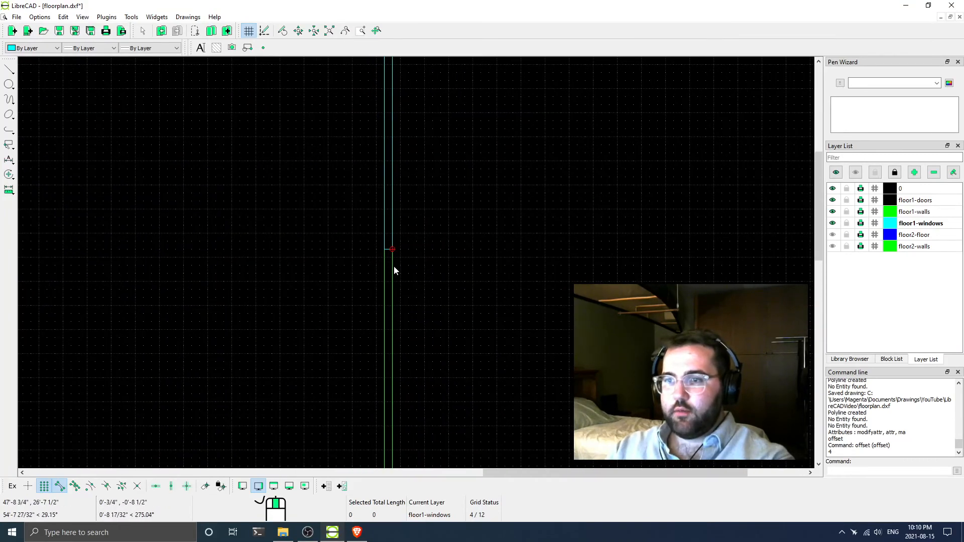
pyautogui.click(394, 266)
pyautogui.scroll(-6, 398, 255)
pyautogui.scroll(4, 426, 159)
pyautogui.moveTo(429, 160)
pyautogui.mouseDown(button='middle')
pyautogui.moveTo(387, 179)
pyautogui.moveTo(364, 176)
pyautogui.moveTo(383, 215)
pyautogui.moveTo(410, 238)
pyautogui.moveTo(347, 160)
pyautogui.mouseUp(button='middle')
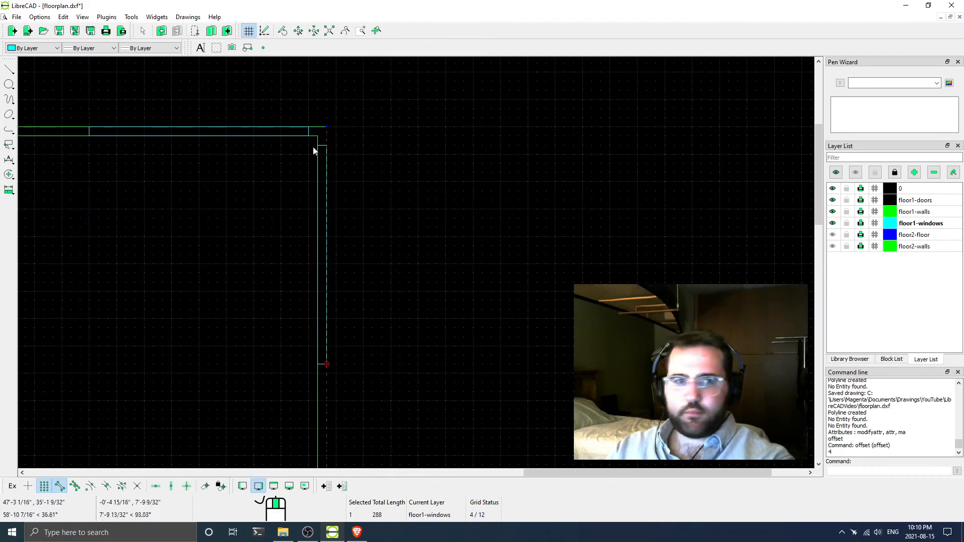
pyautogui.scroll(-4, 329, 278)
pyautogui.click(355, 265)
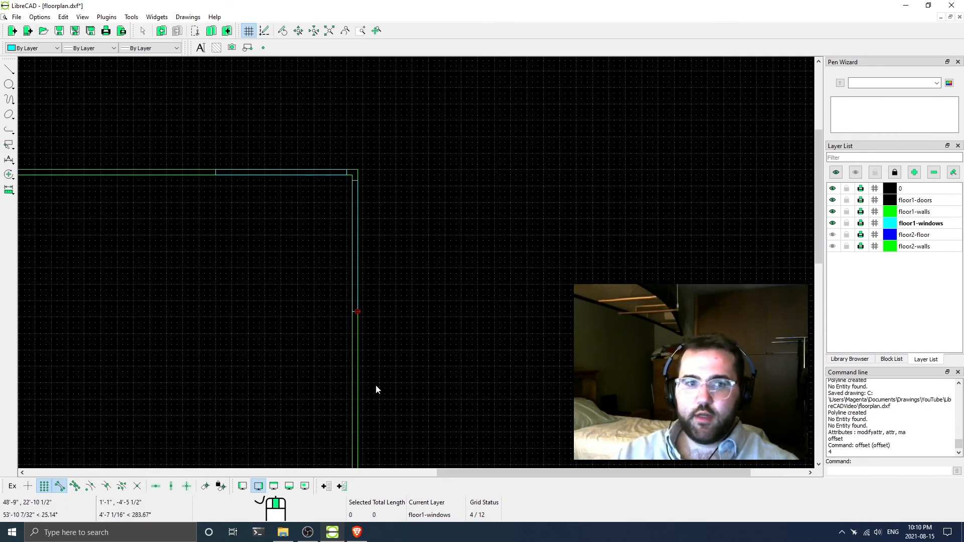
pyautogui.scroll(-2, 388, 346)
pyautogui.moveTo(375, 322); pyautogui.dragTo(340, 277, button='middle')
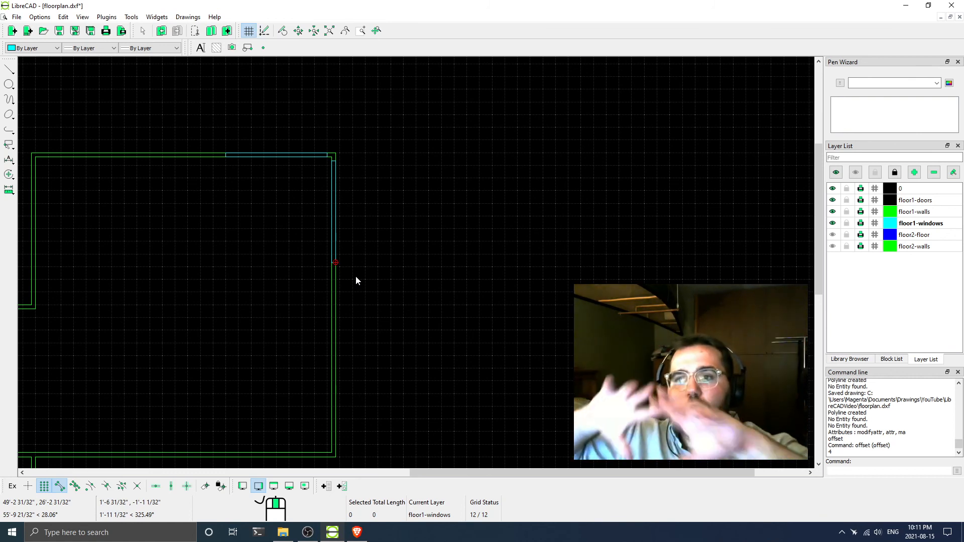
pyautogui.scroll(-2, 387, 211)
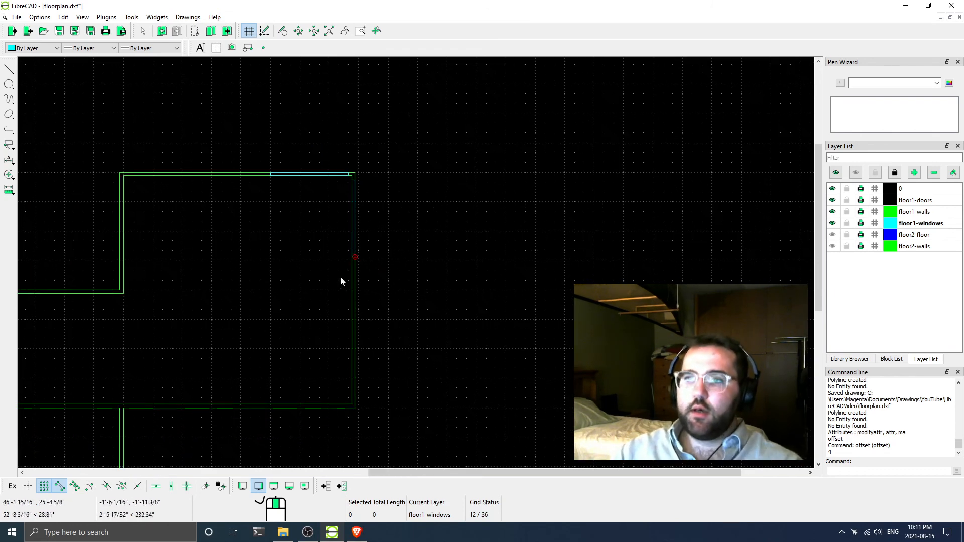
pyautogui.click(418, 284)
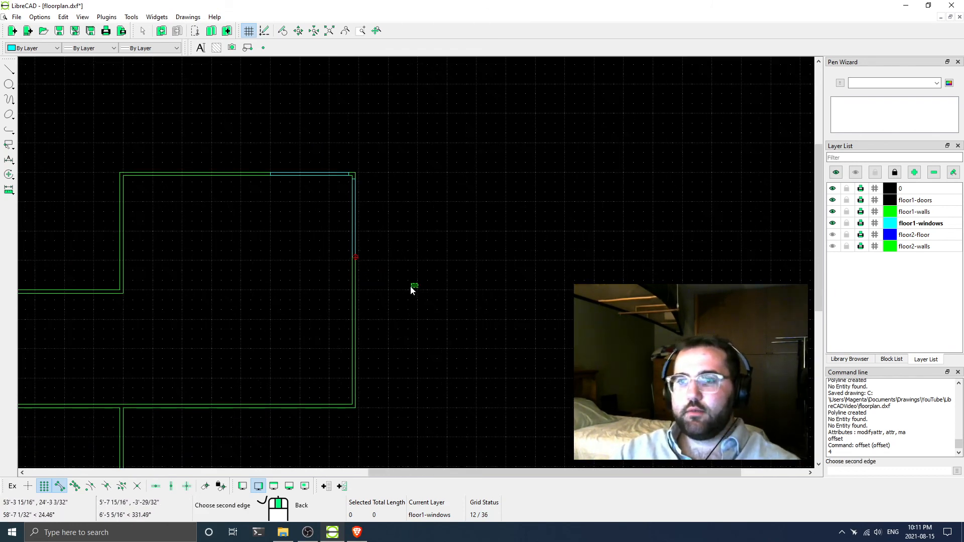
pyautogui.click(392, 273)
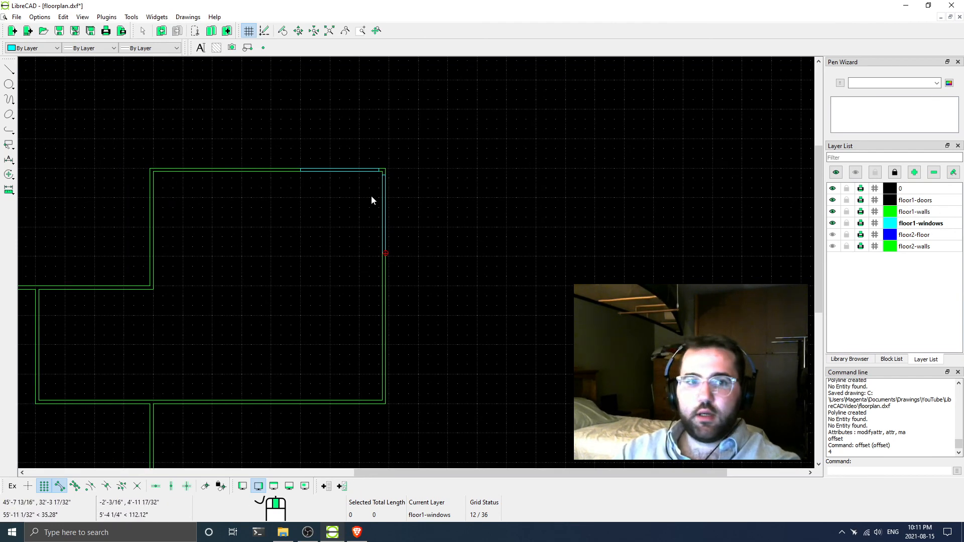
pyautogui.scroll(3, 397, 196)
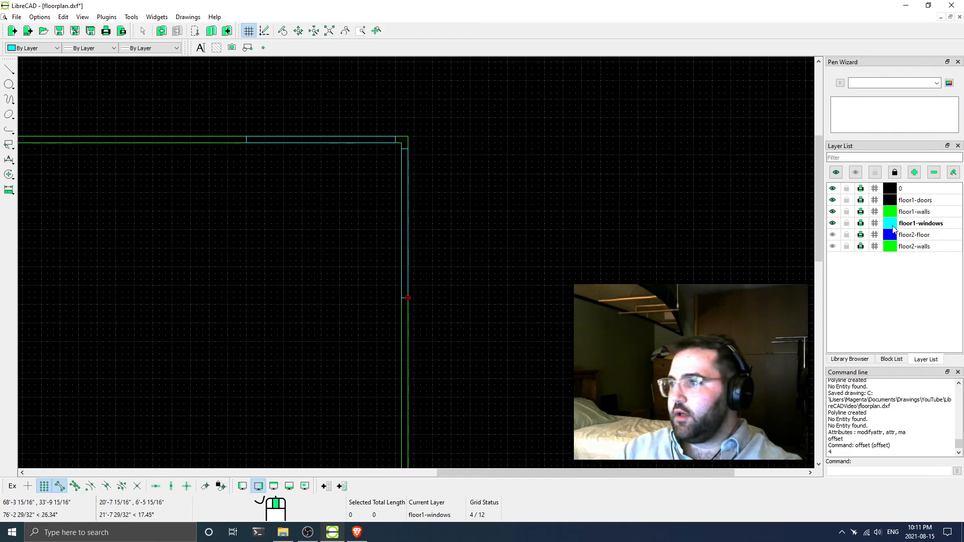
pyautogui.scroll(-3, 402, 122)
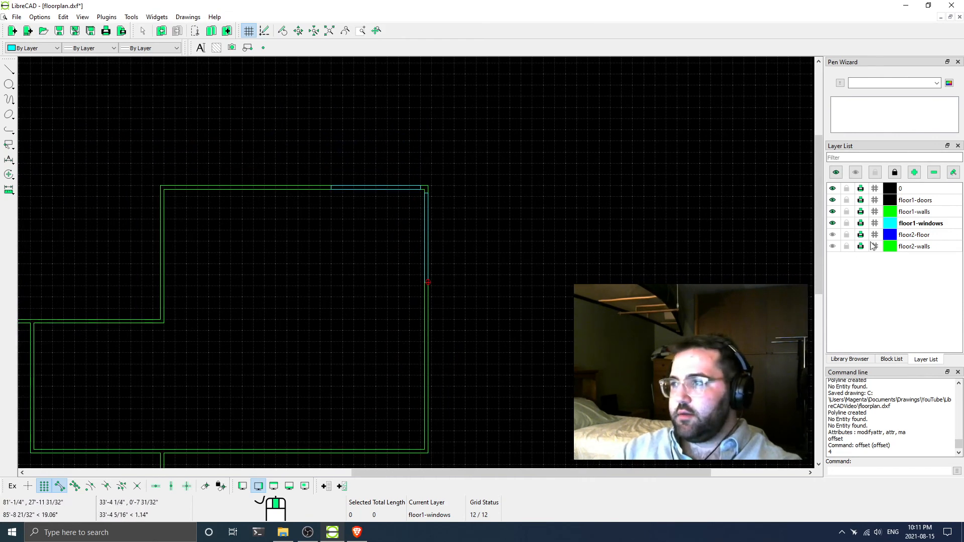
# Set the floor1-walls layer's default line width to 0.50mm (ISO)
pyautogui.click(906, 213)
pyautogui.rightClick(906, 211)
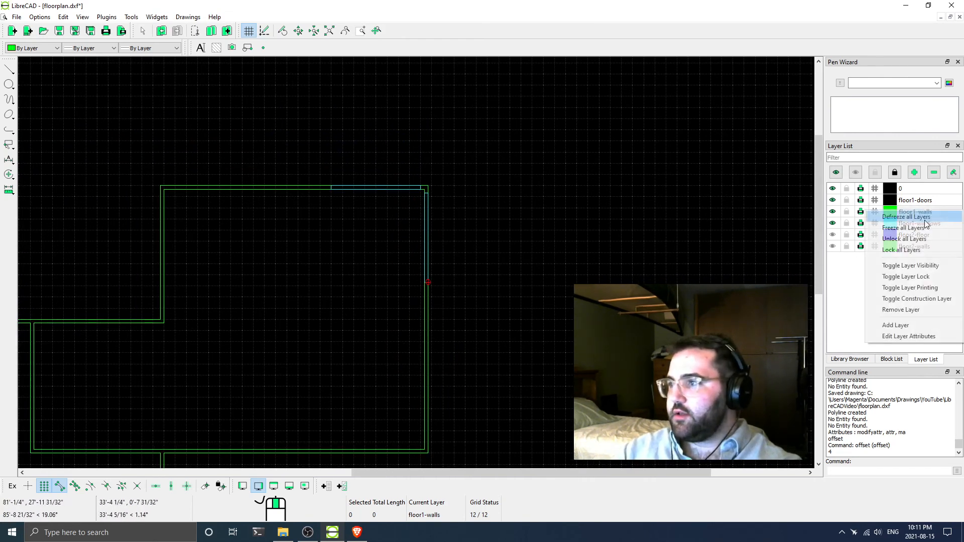
pyautogui.click(911, 336)
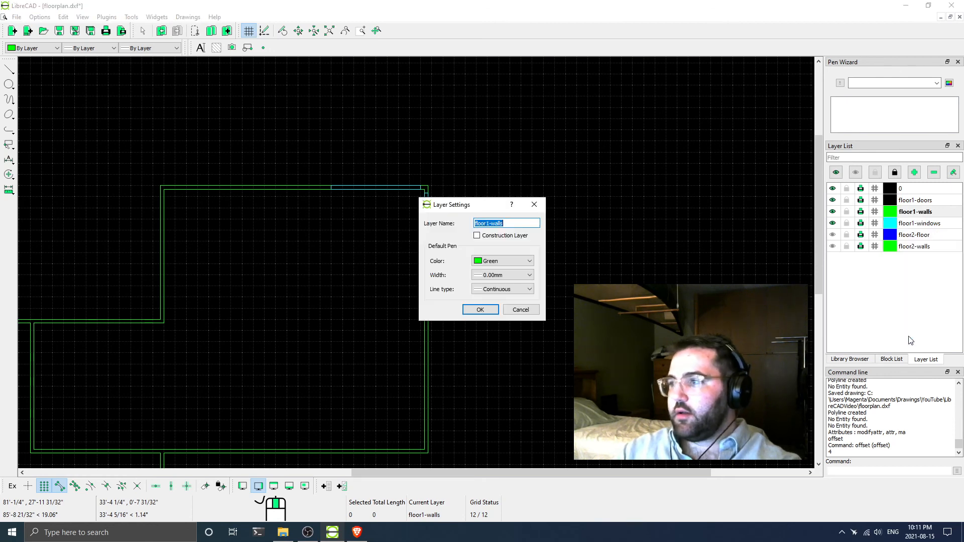
pyautogui.click(502, 275)
pyautogui.scroll(-4, 508, 329)
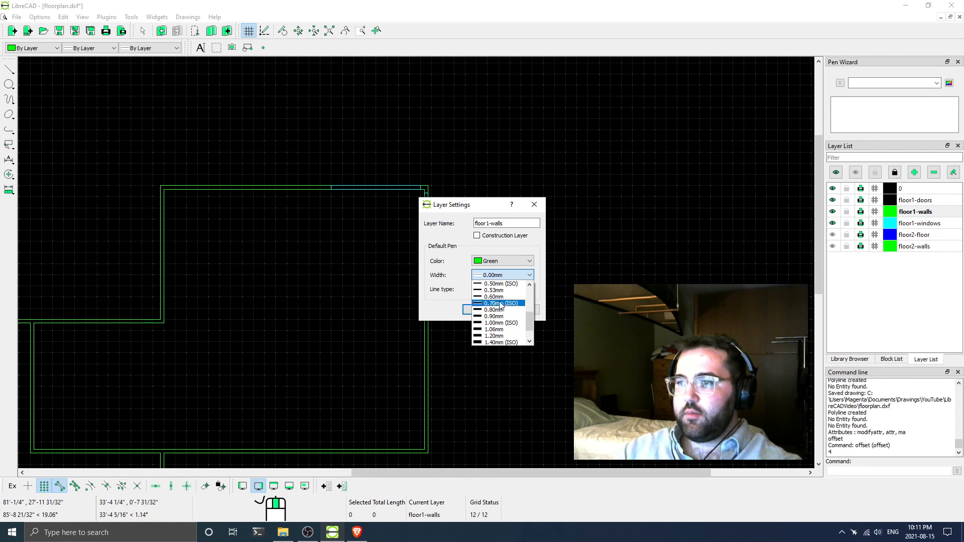
pyautogui.click(499, 284)
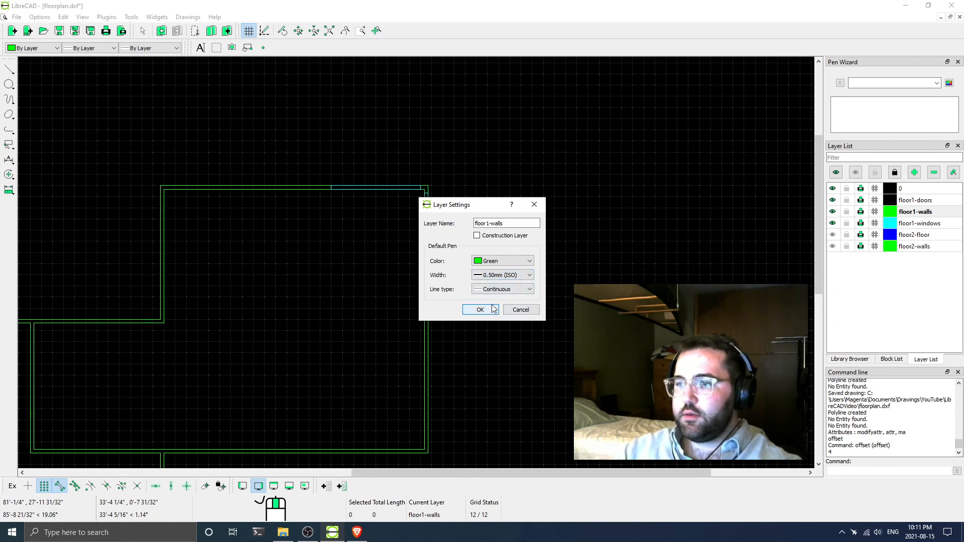
pyautogui.click(484, 310)
pyautogui.scroll(5, 417, 277)
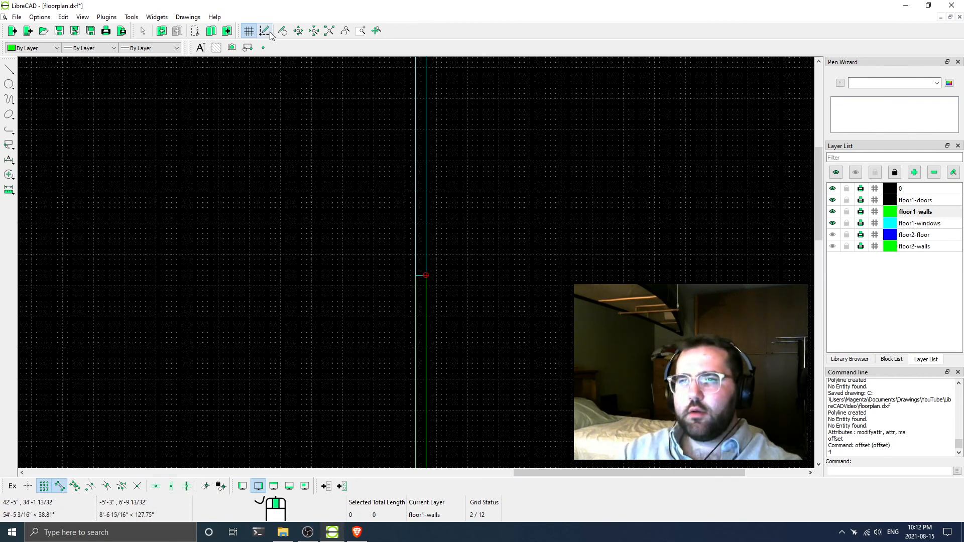
pyautogui.click(361, 32)
pyautogui.rightClick(421, 65)
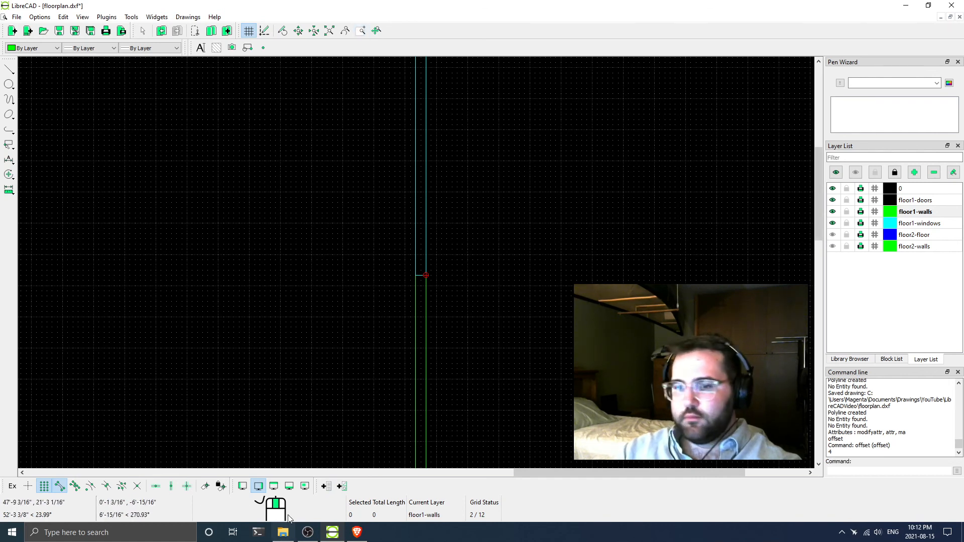
# Switch to the Brave browser and close it to return to the LibreCAD drawing
pyautogui.click(357, 532)
pyautogui.click(236, 7)
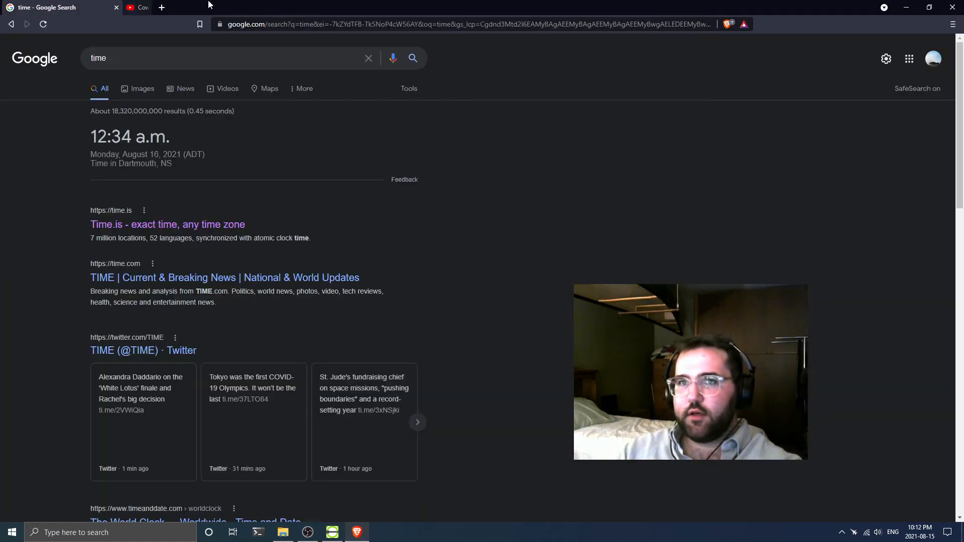
pyautogui.click(253, 60)
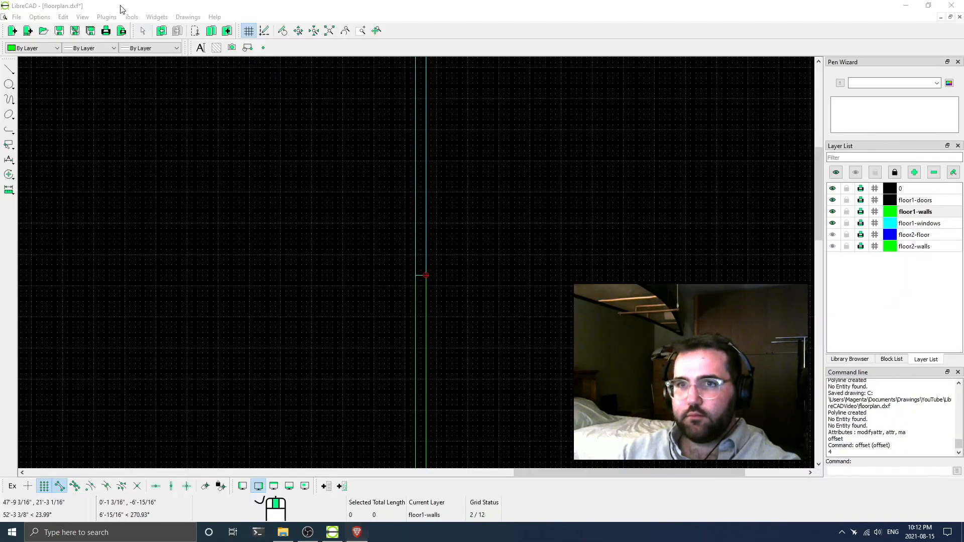
pyautogui.click(116, 7)
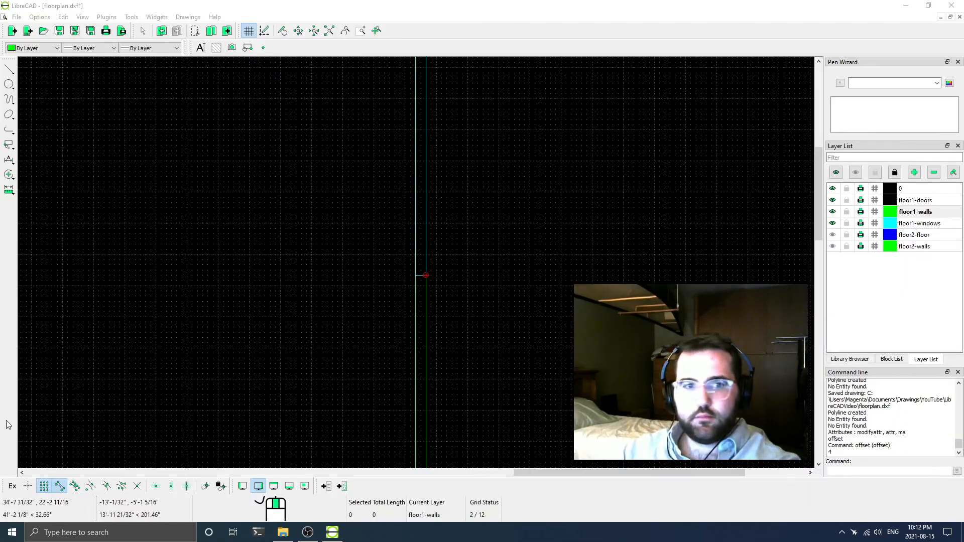